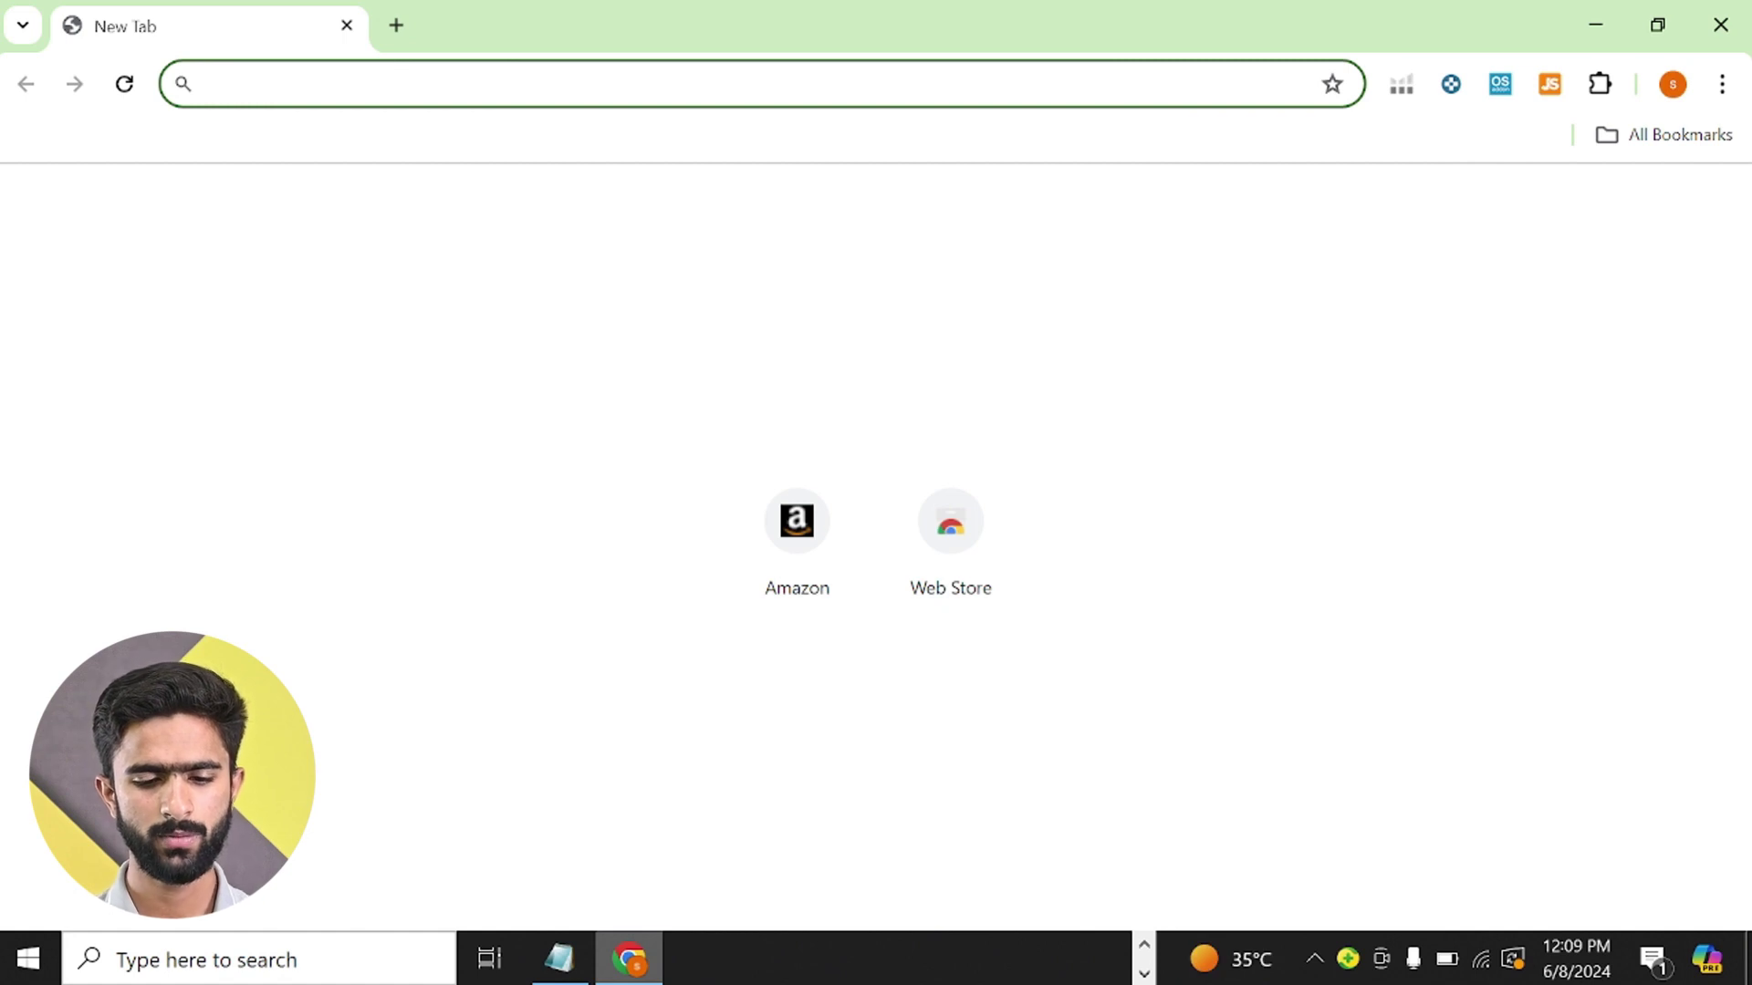
# - Search Yahoo for irs and open the official Internal Revenue Service website result
pyautogui.write('irs')
pyautogui.press('Return')
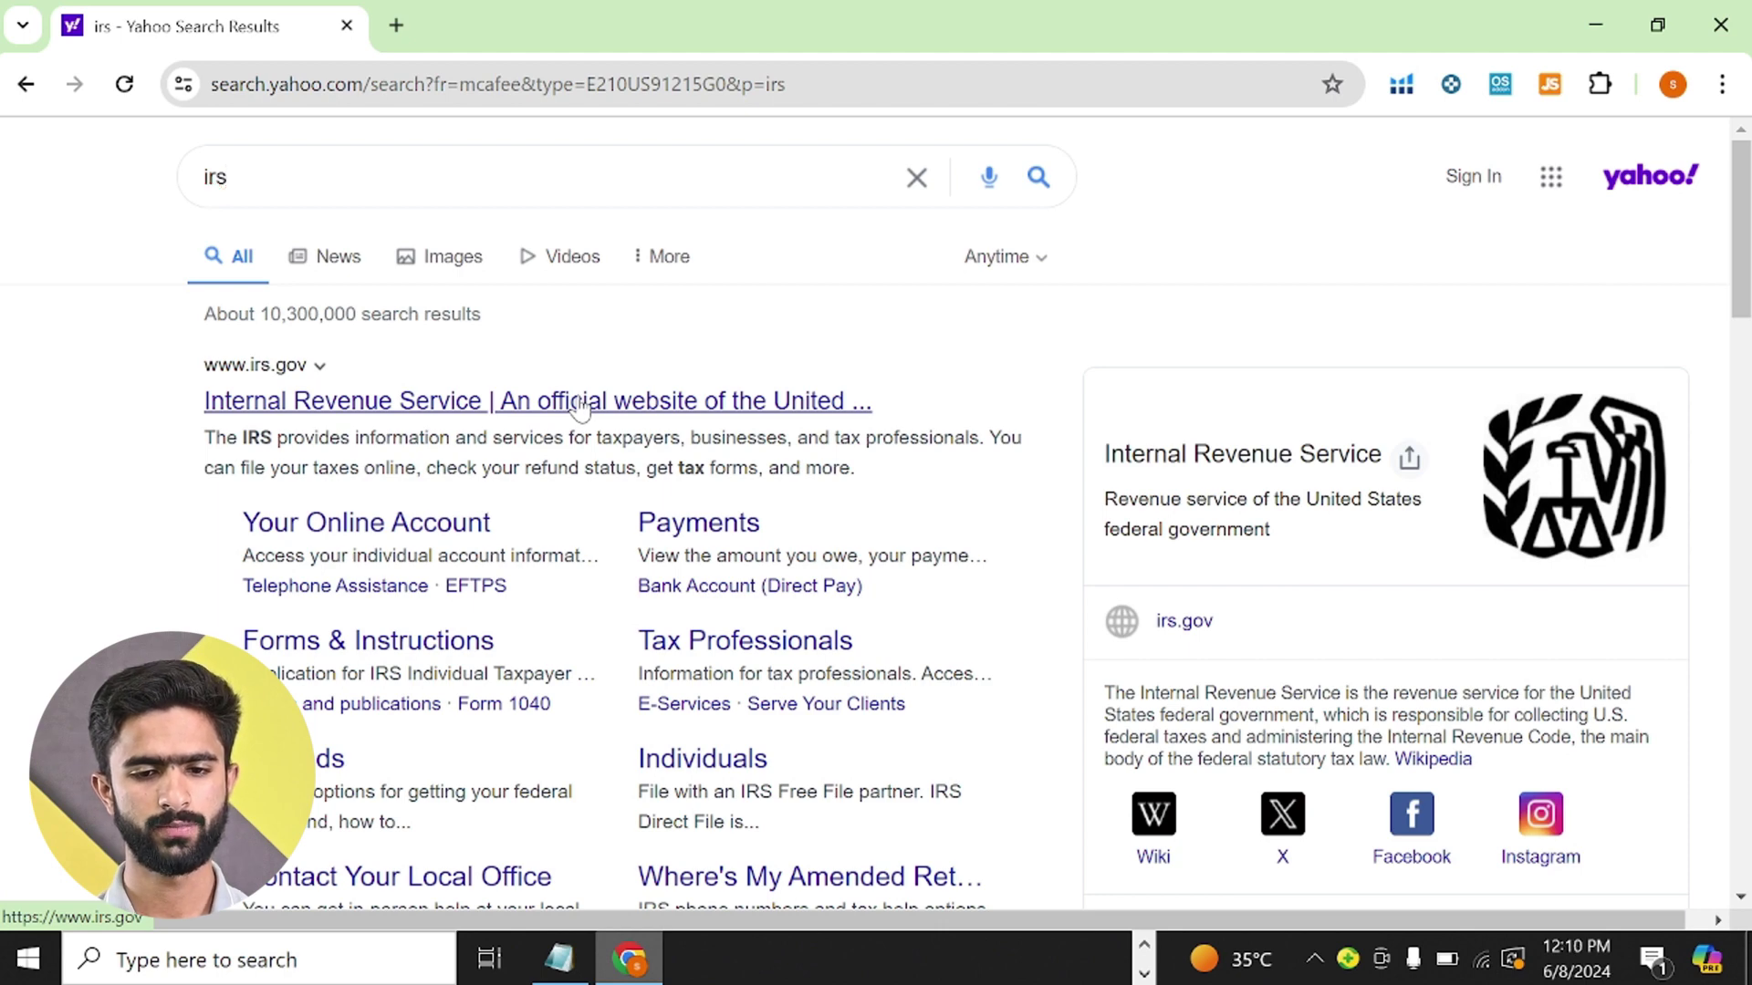
pyautogui.click(581, 403)
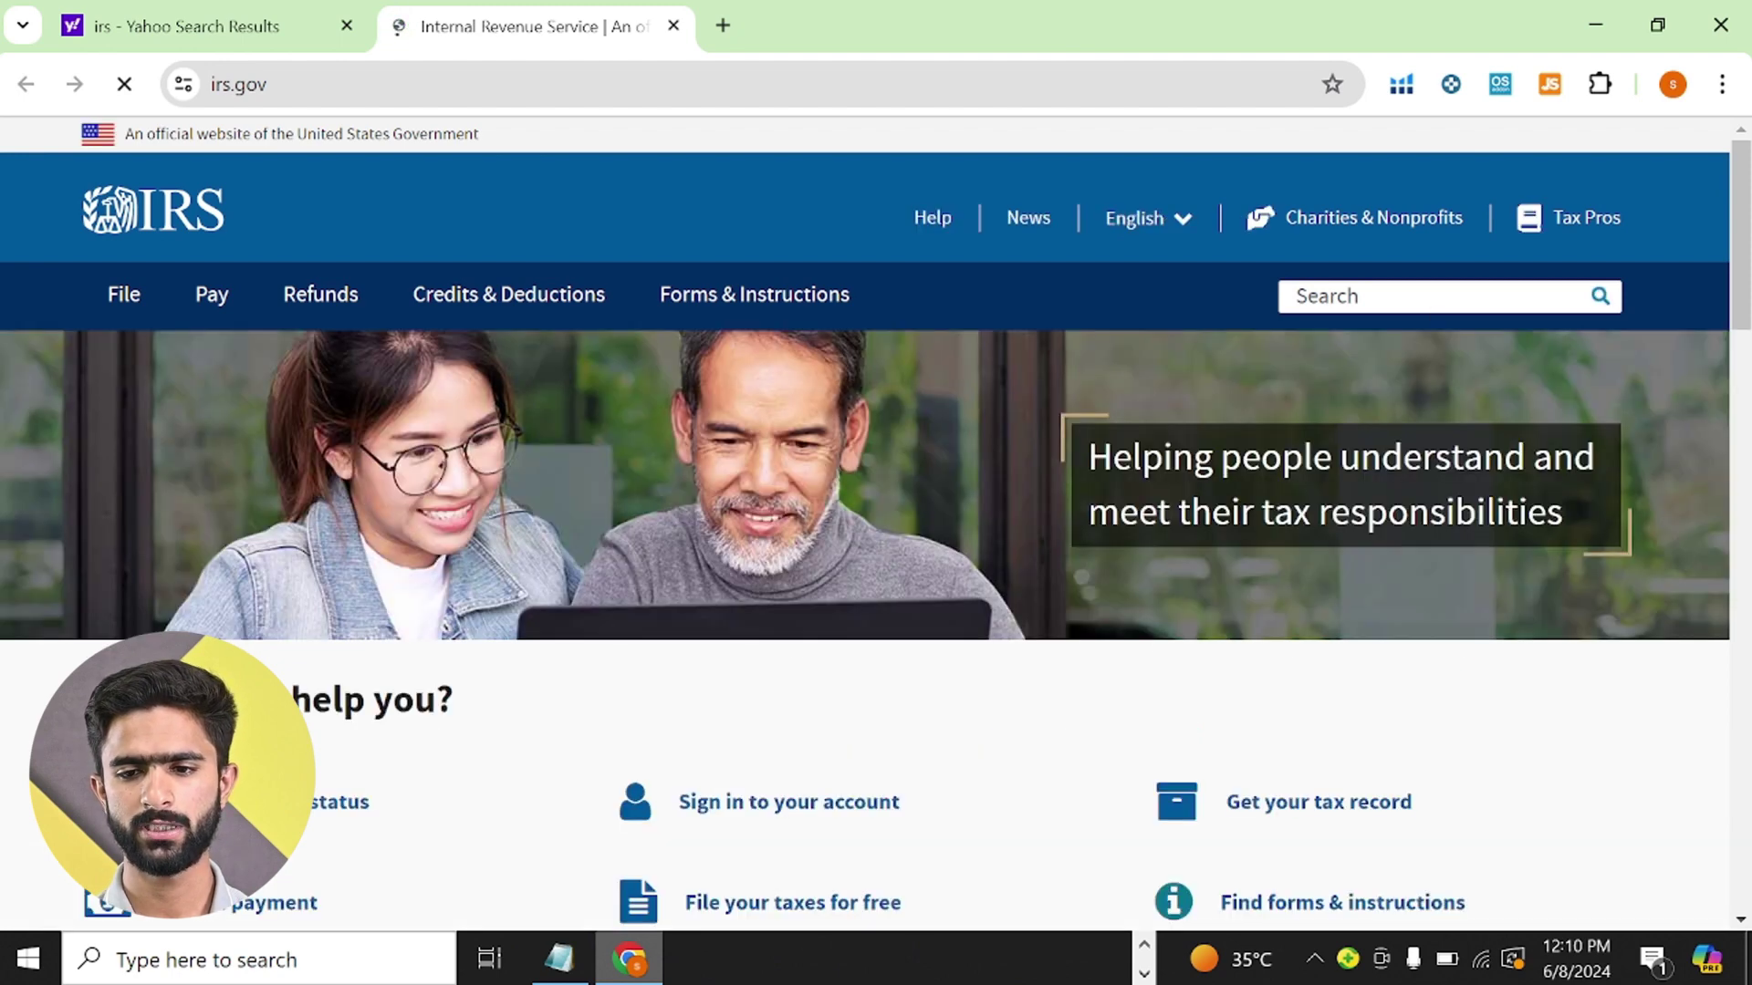
# - Search the IRS site for EIN and open the 'How to Apply for an EIN' result
pyautogui.click(1441, 297)
pyautogui.write('EIN')
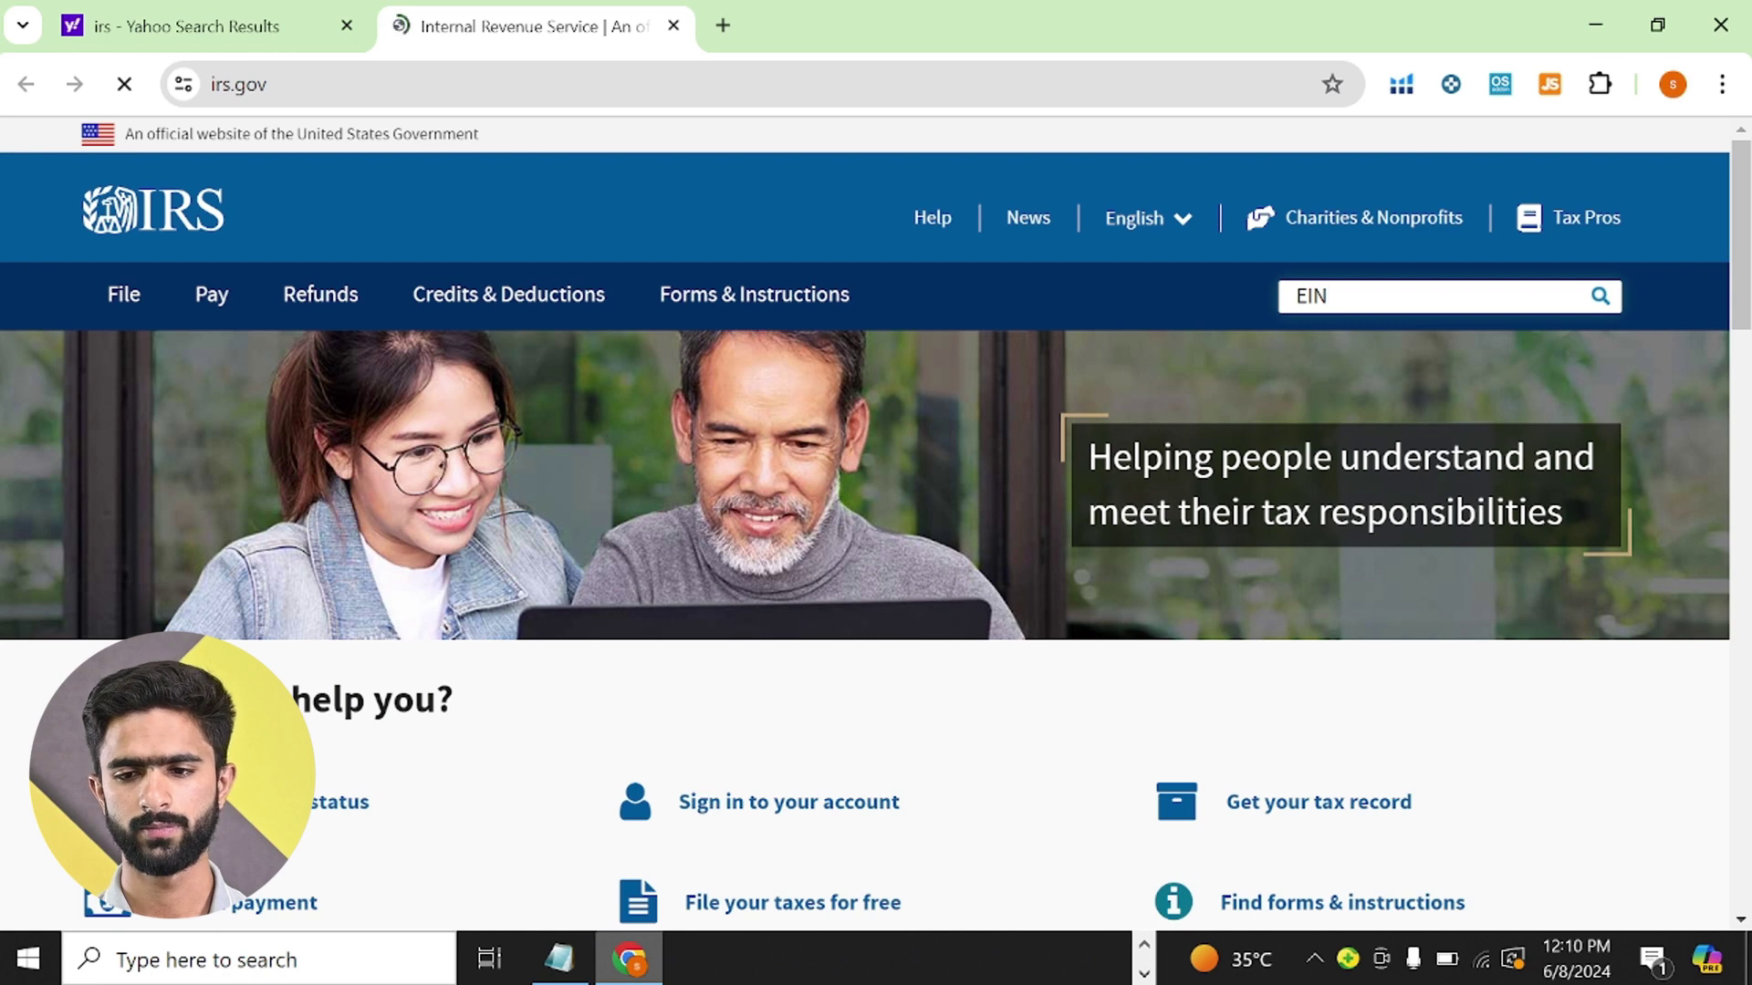
pyautogui.click(1600, 298)
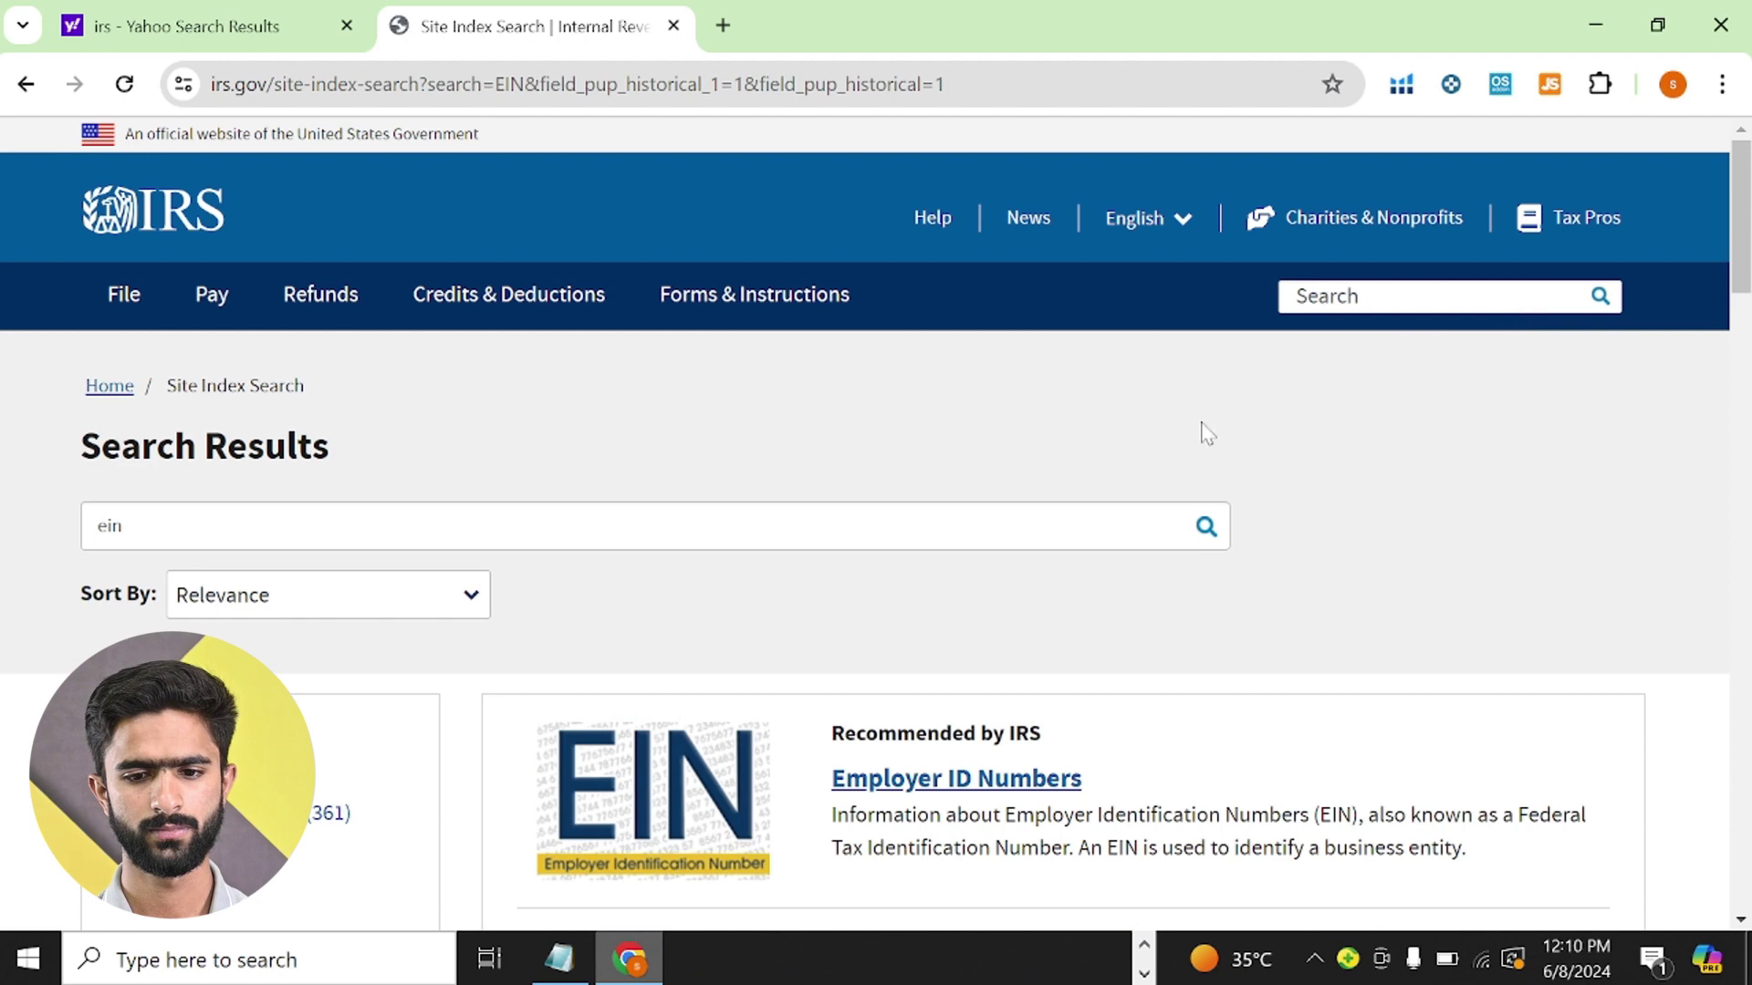
pyautogui.scroll(-3, 1207, 432)
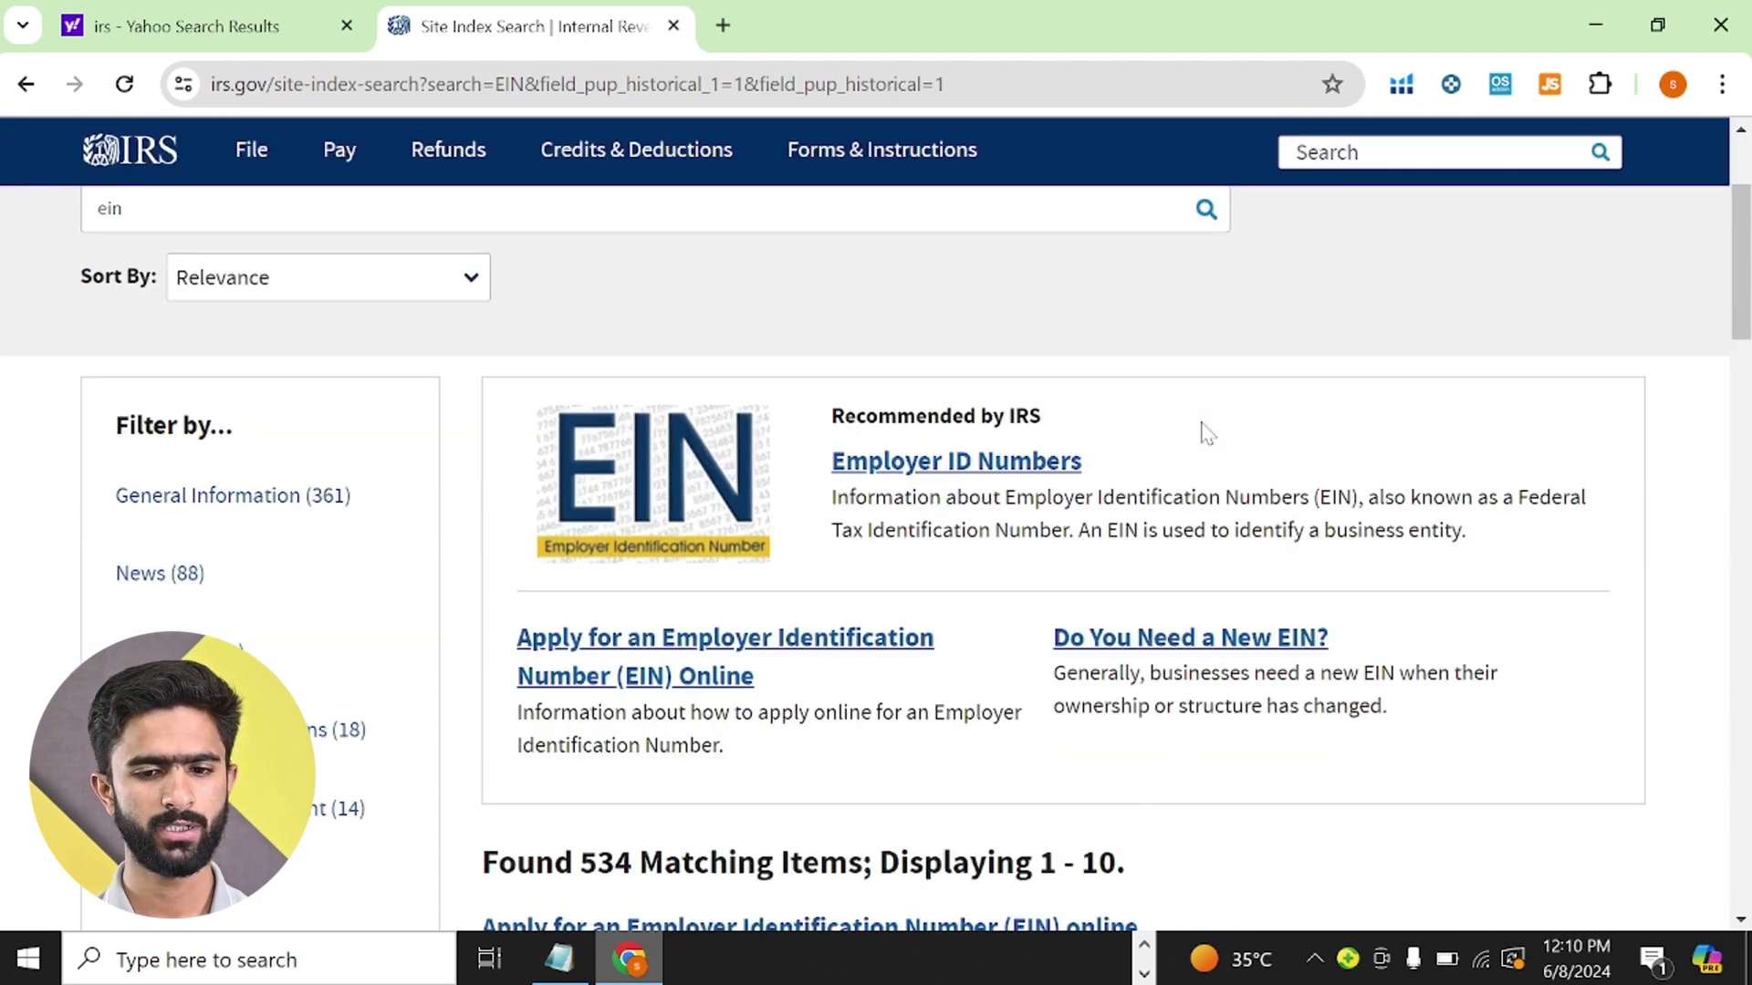
pyautogui.scroll(-5, 1206, 433)
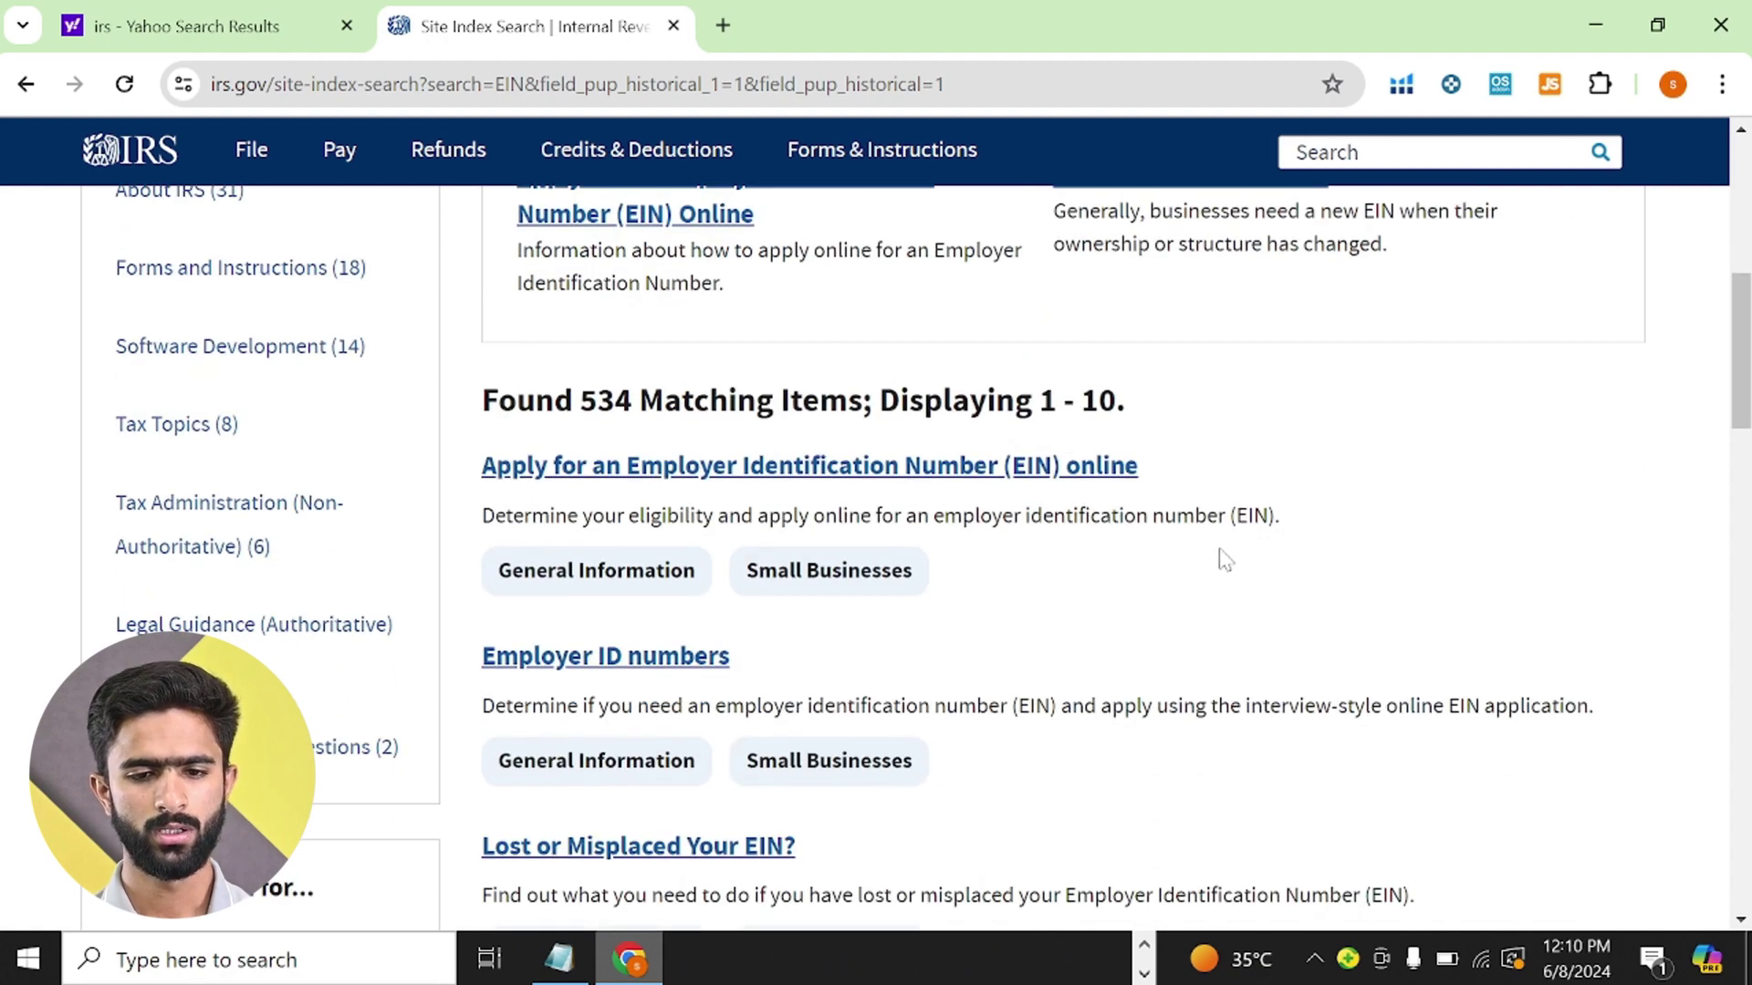
pyautogui.scroll(-2, 1146, 553)
pyautogui.scroll(-5, 1148, 555)
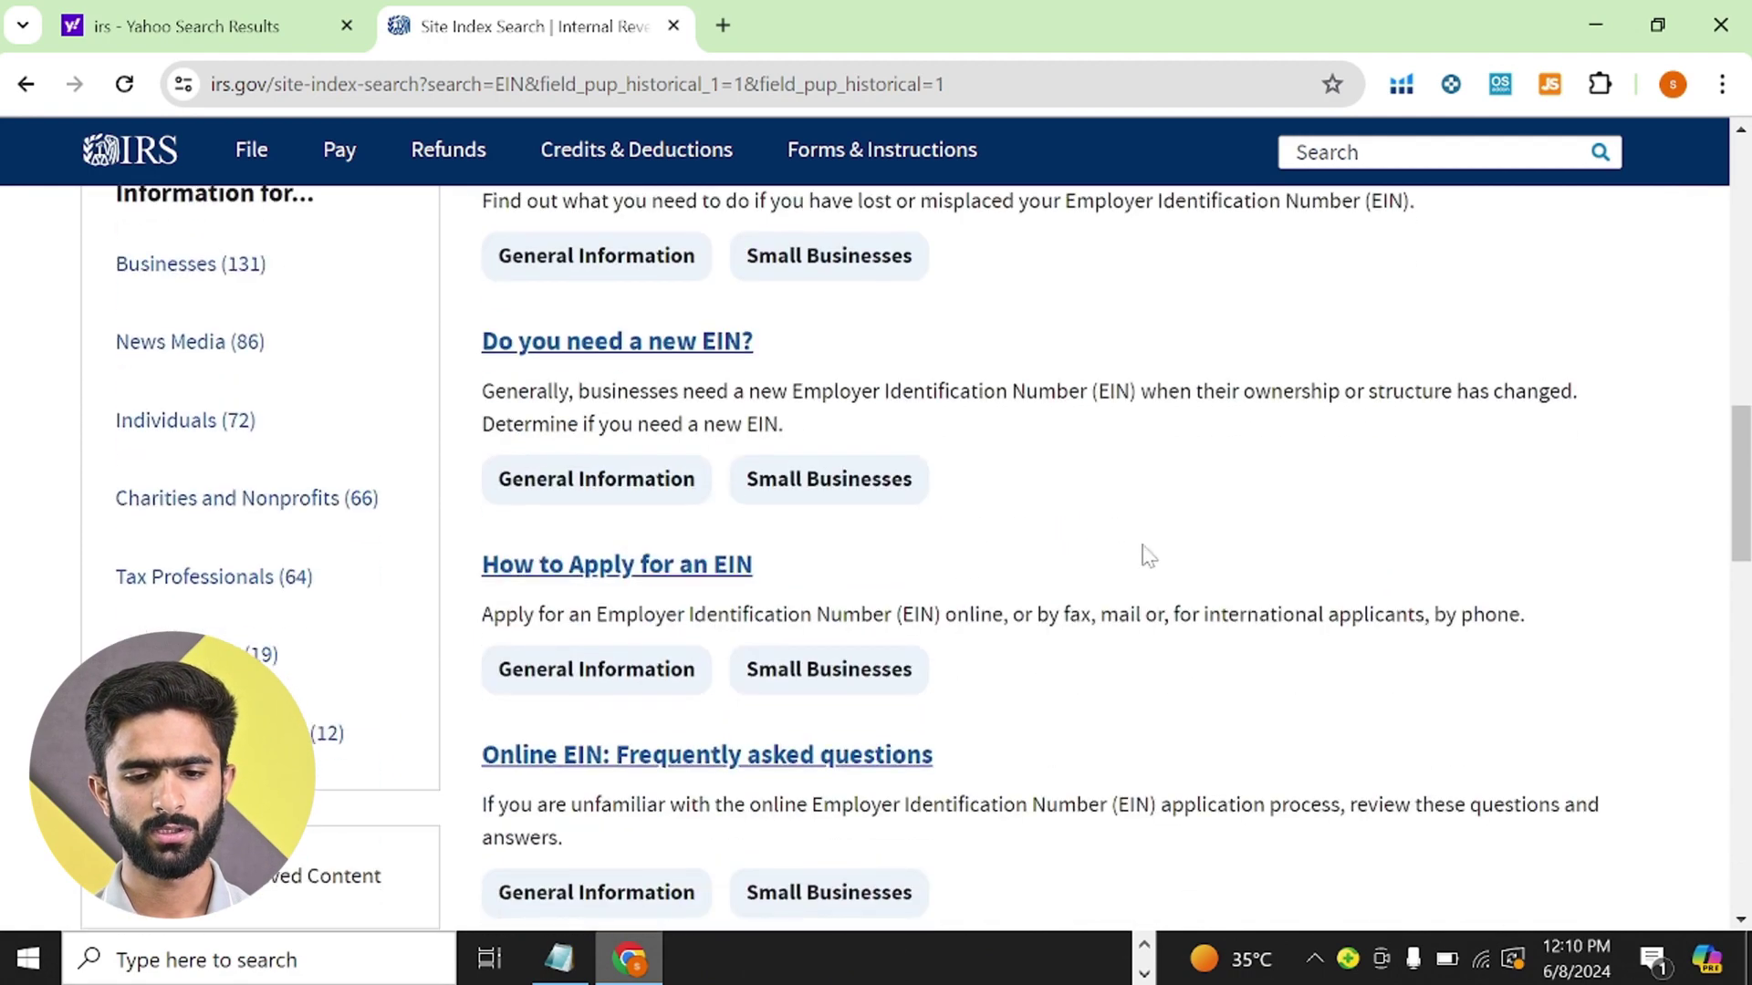
pyautogui.scroll(-2, 1148, 555)
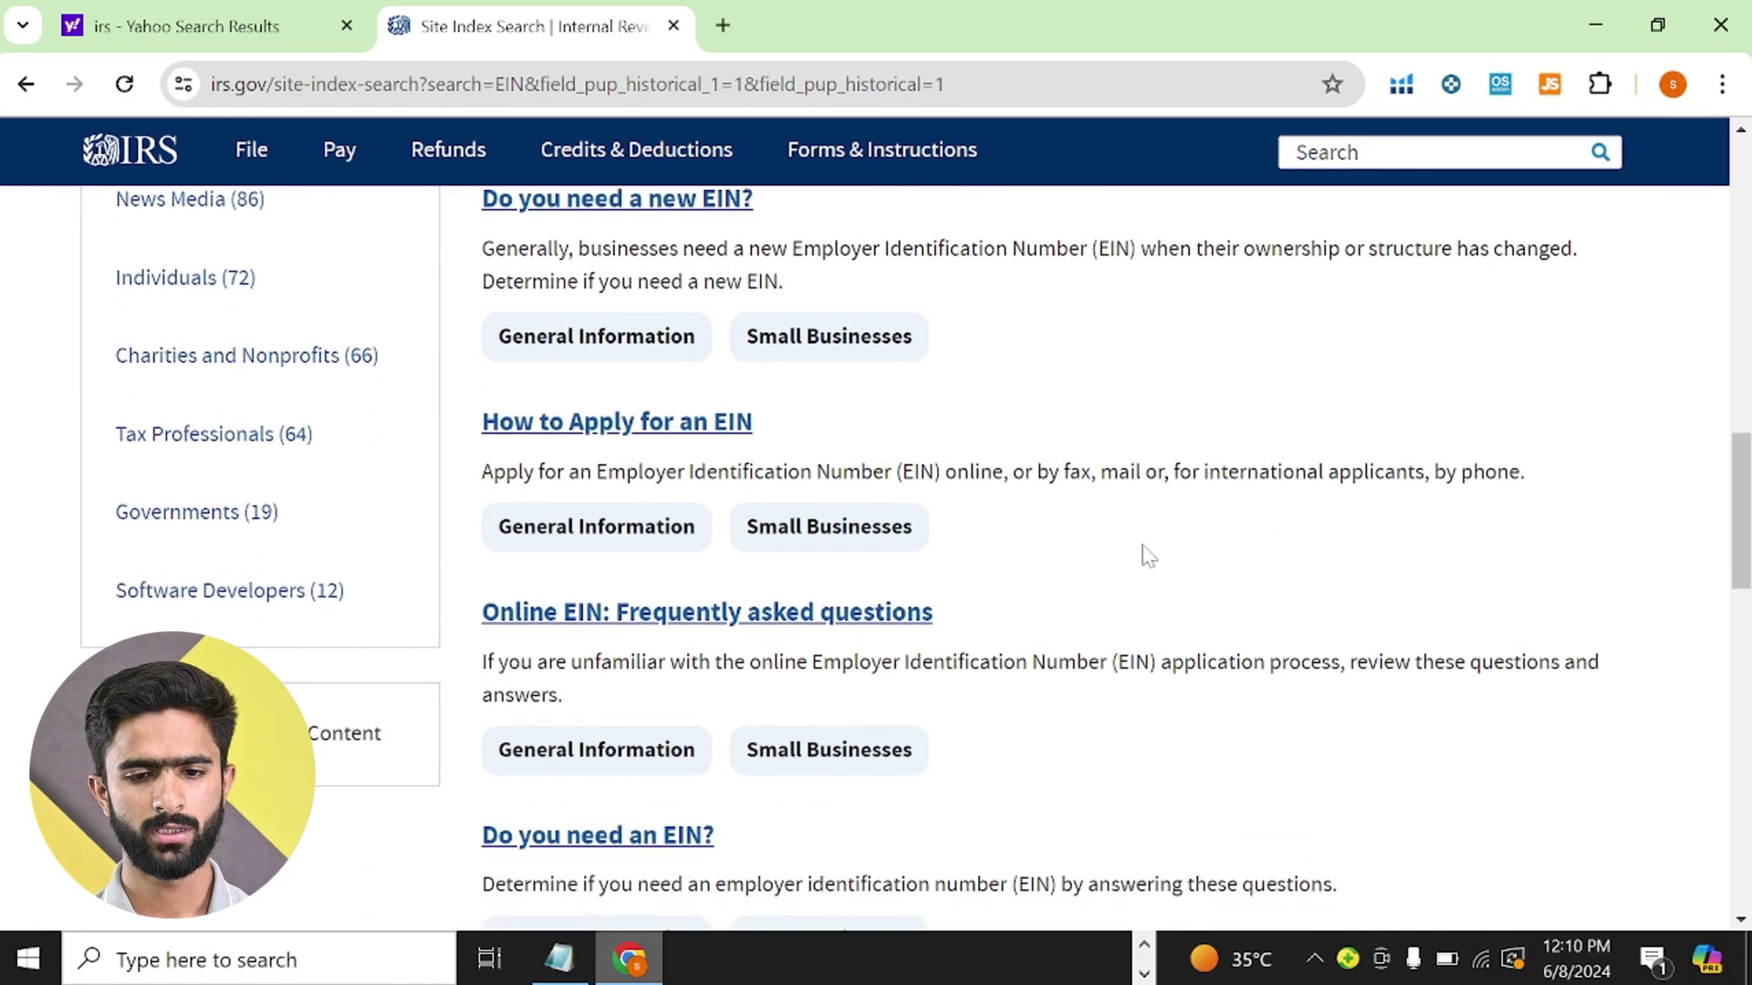
pyautogui.click(594, 429)
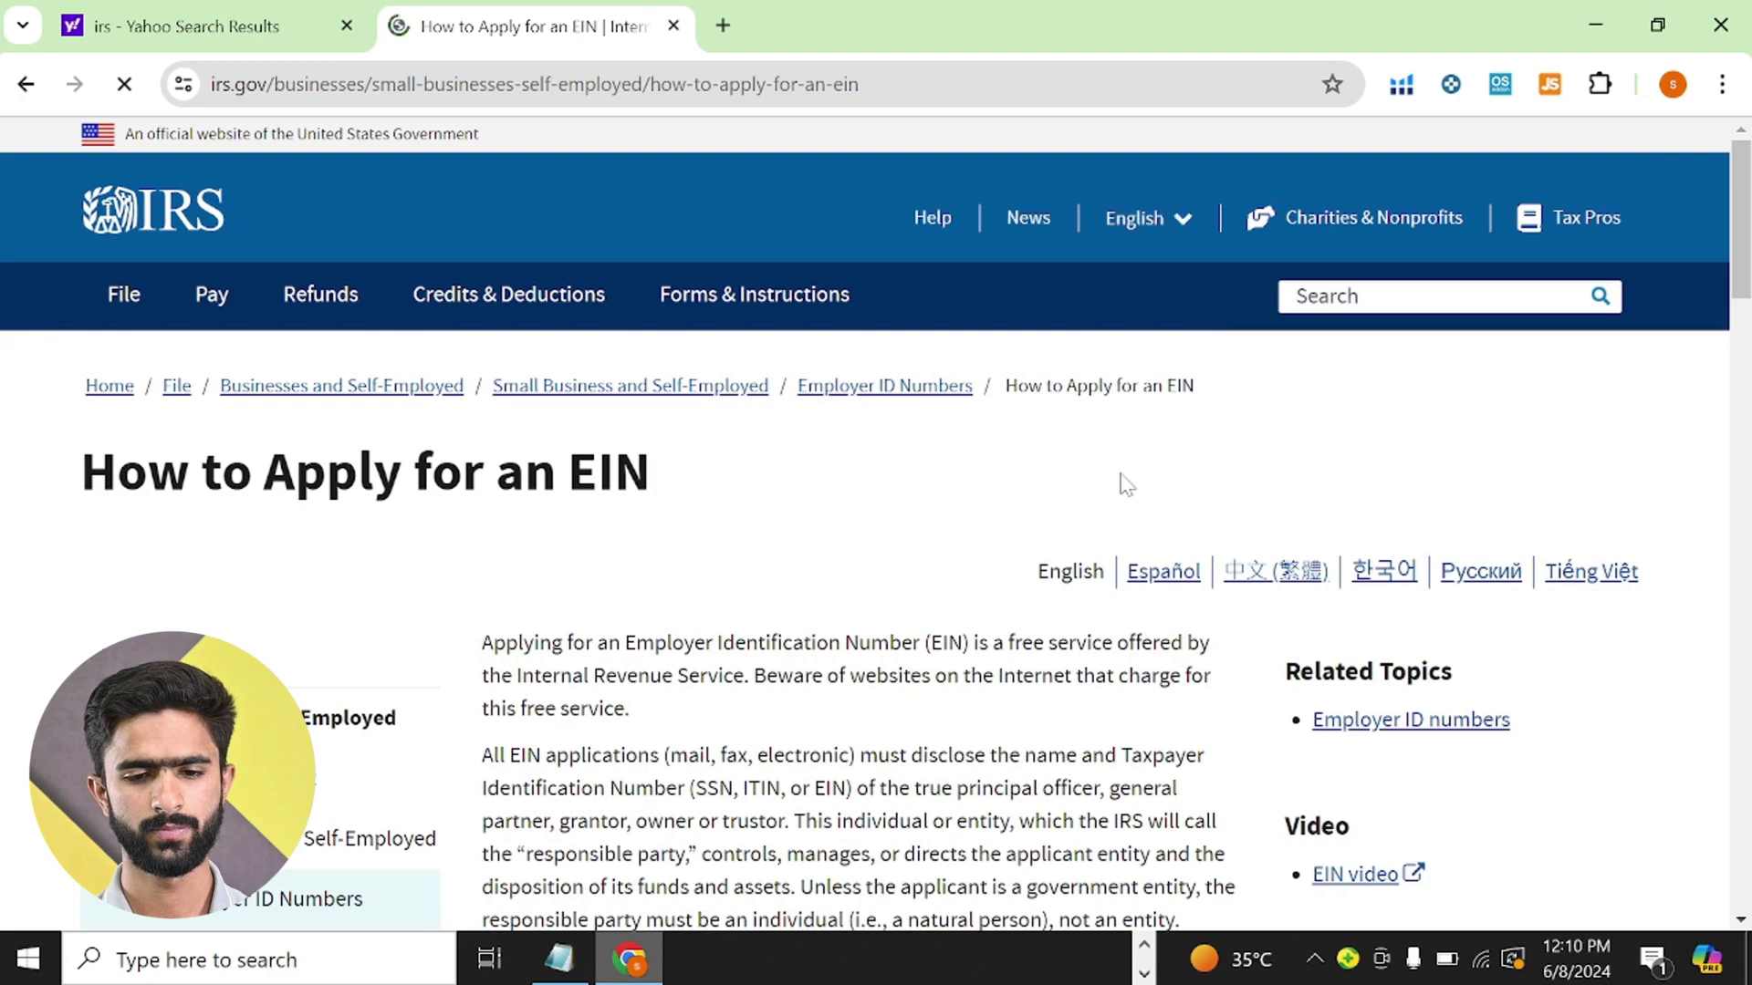
# - Scroll the How to Apply for an EIN page down to the Apply by Fax section
pyautogui.scroll(-6, 1124, 484)
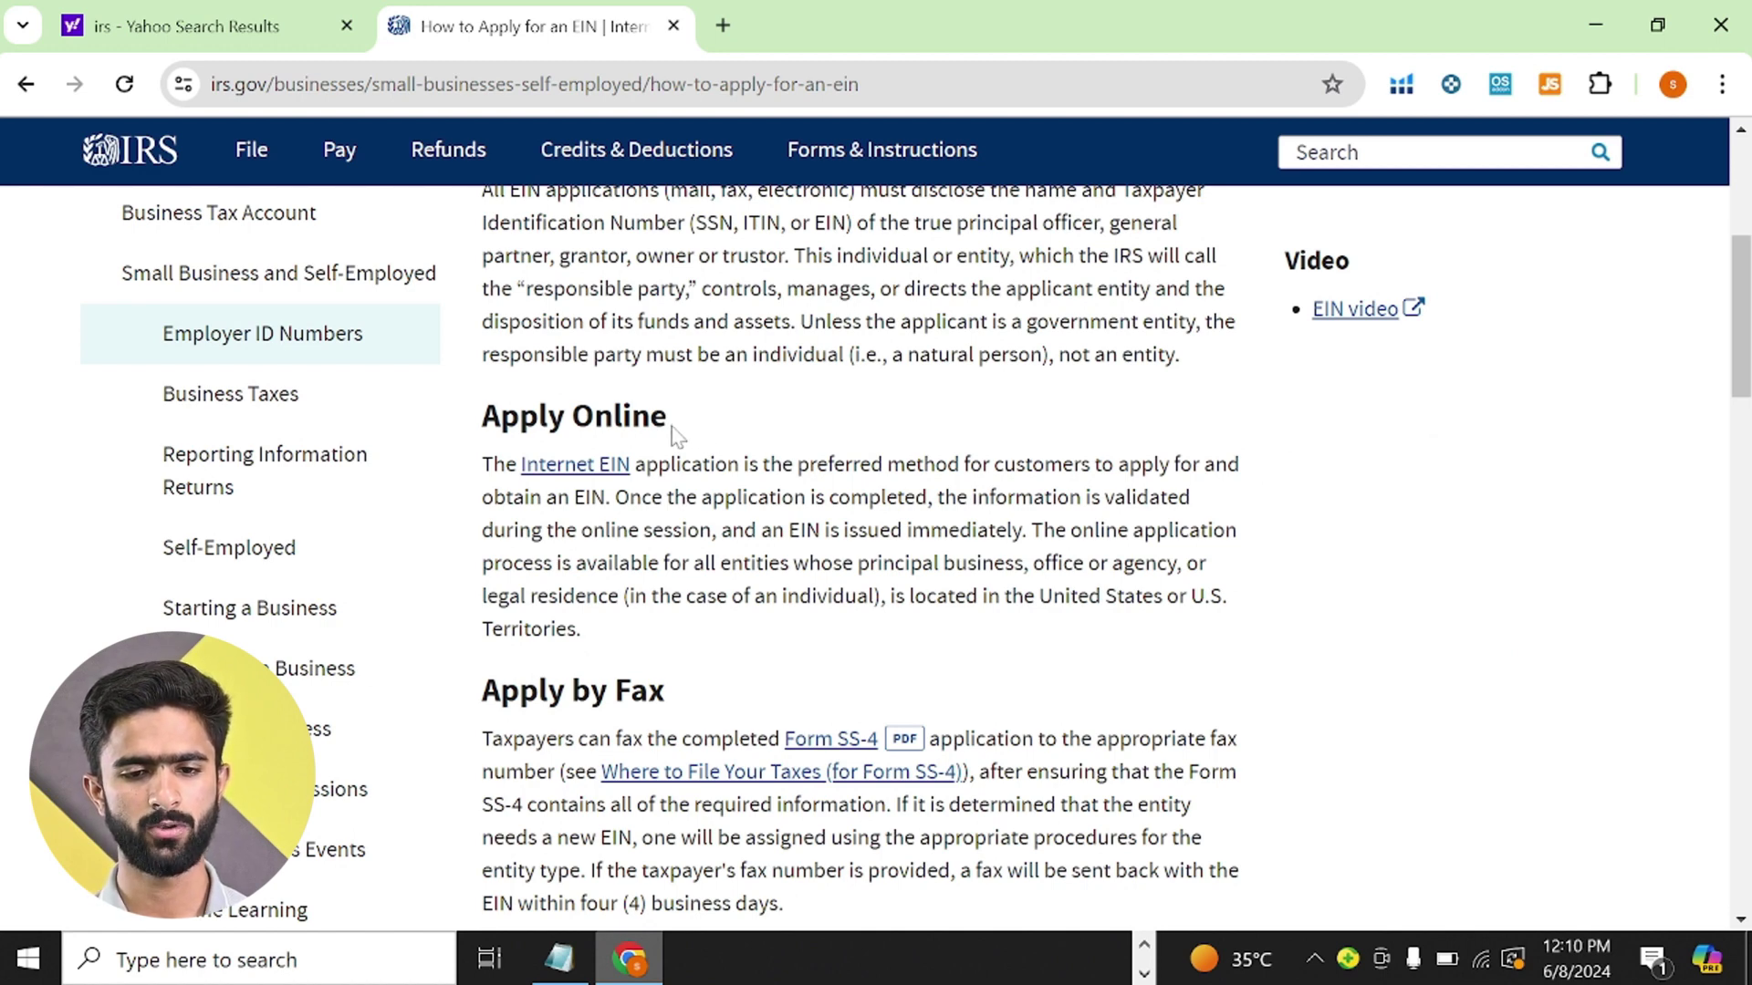
pyautogui.scroll(-5, 796, 703)
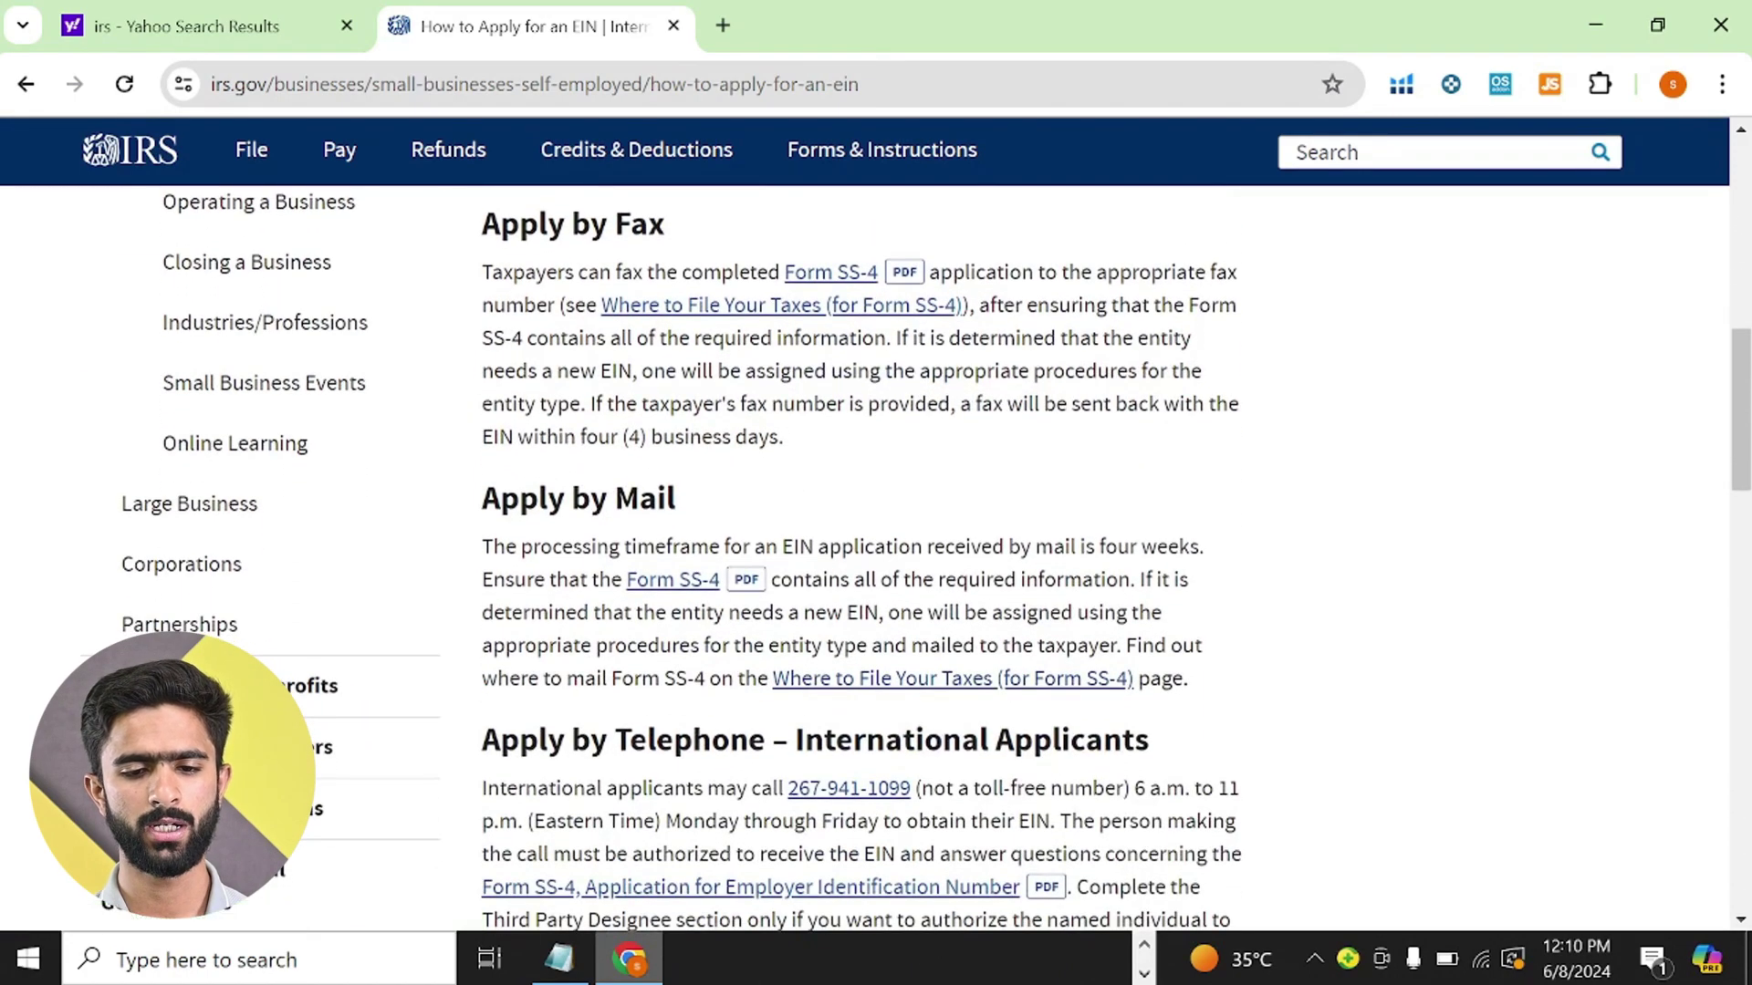
pyautogui.scroll(-3, 797, 702)
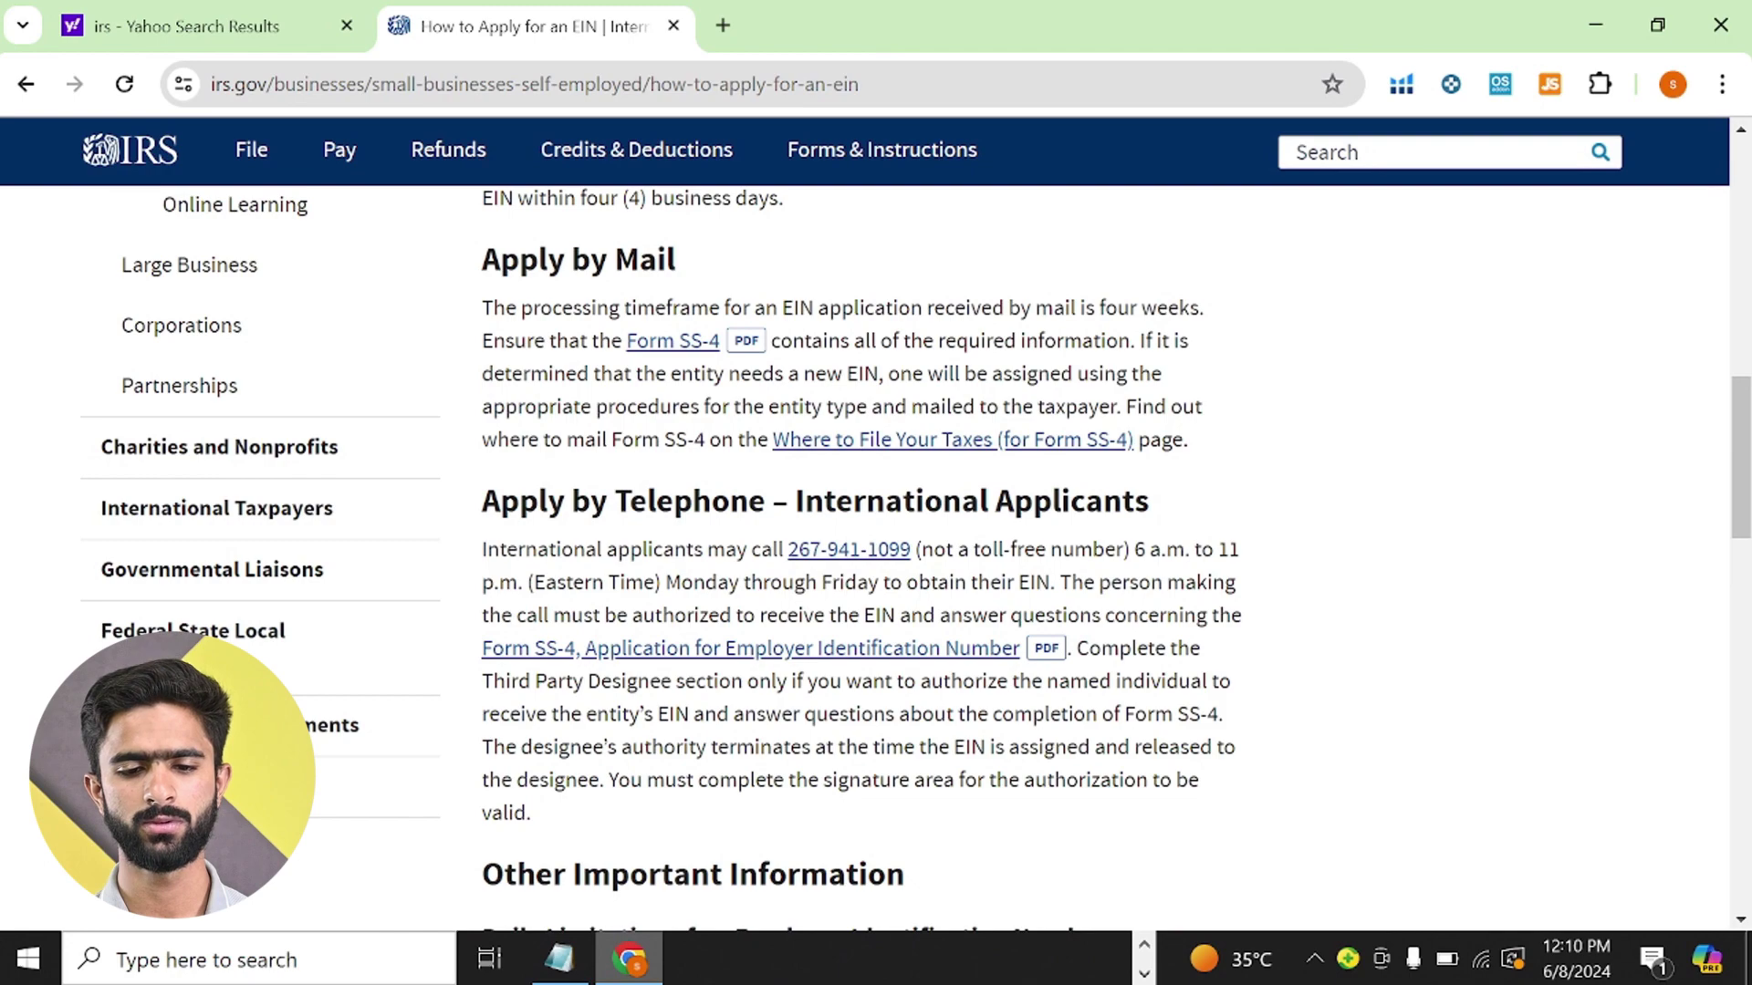
pyautogui.scroll(-3, 1048, 559)
pyautogui.scroll(3, 1052, 561)
pyautogui.scroll(5, 1056, 560)
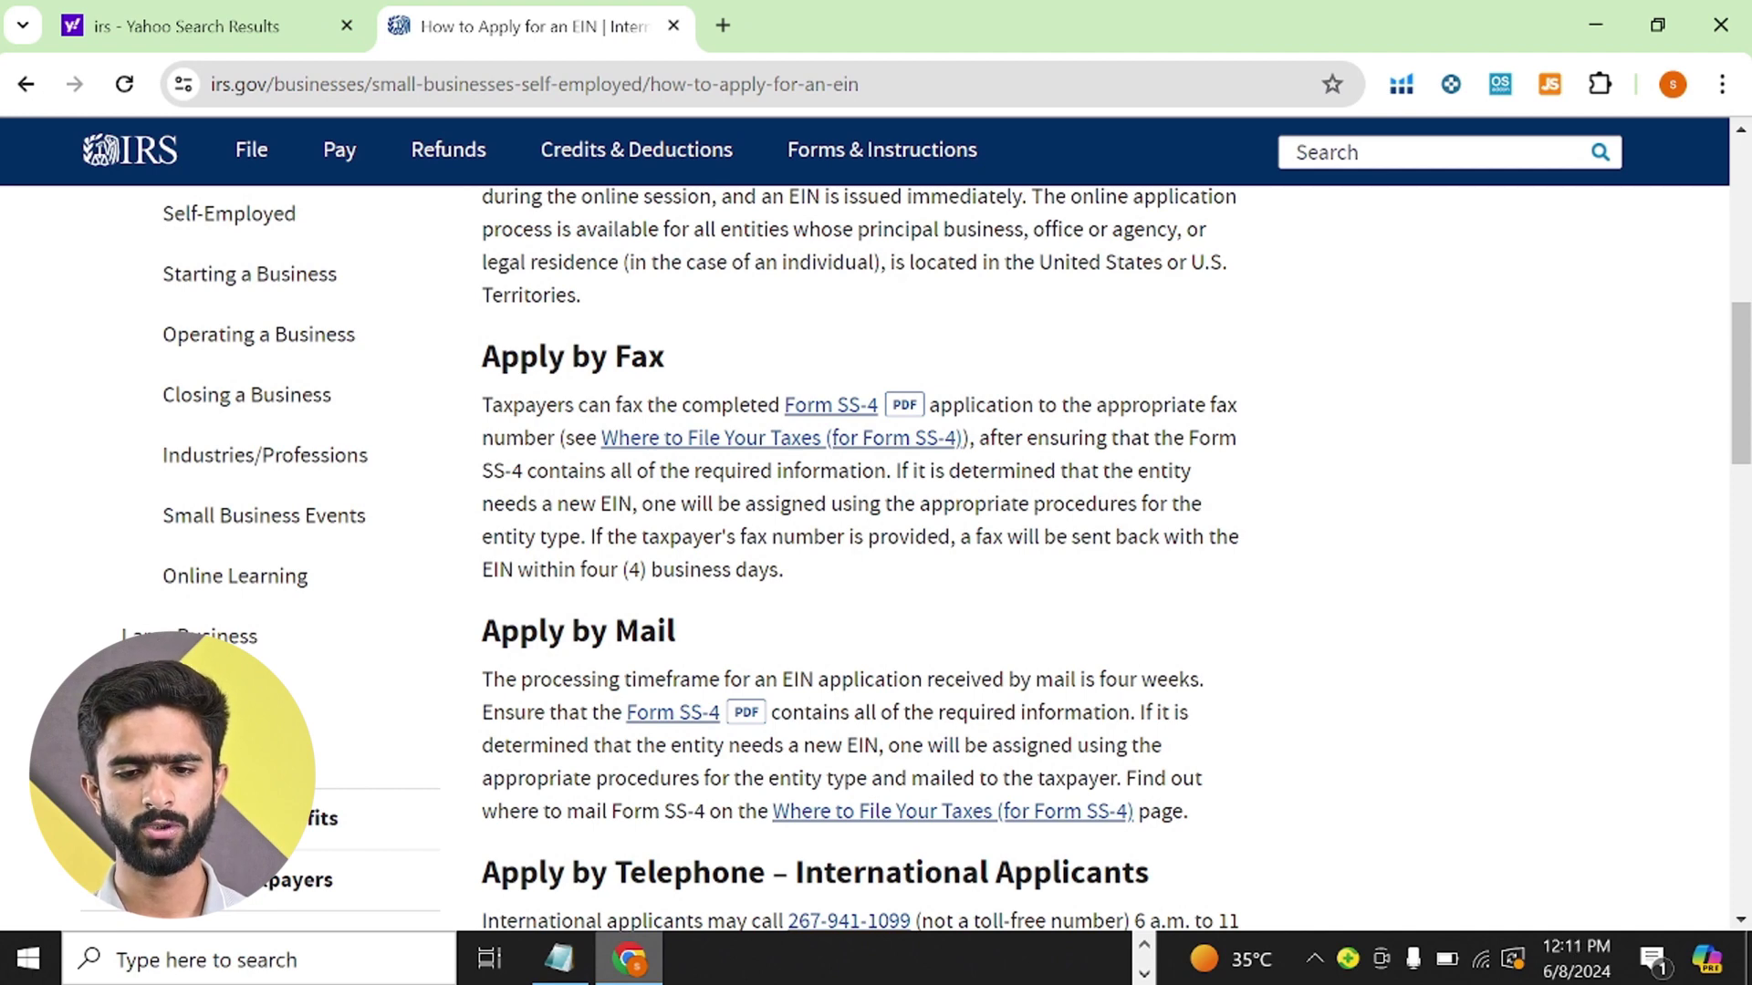
pyautogui.scroll(5, 876, 557)
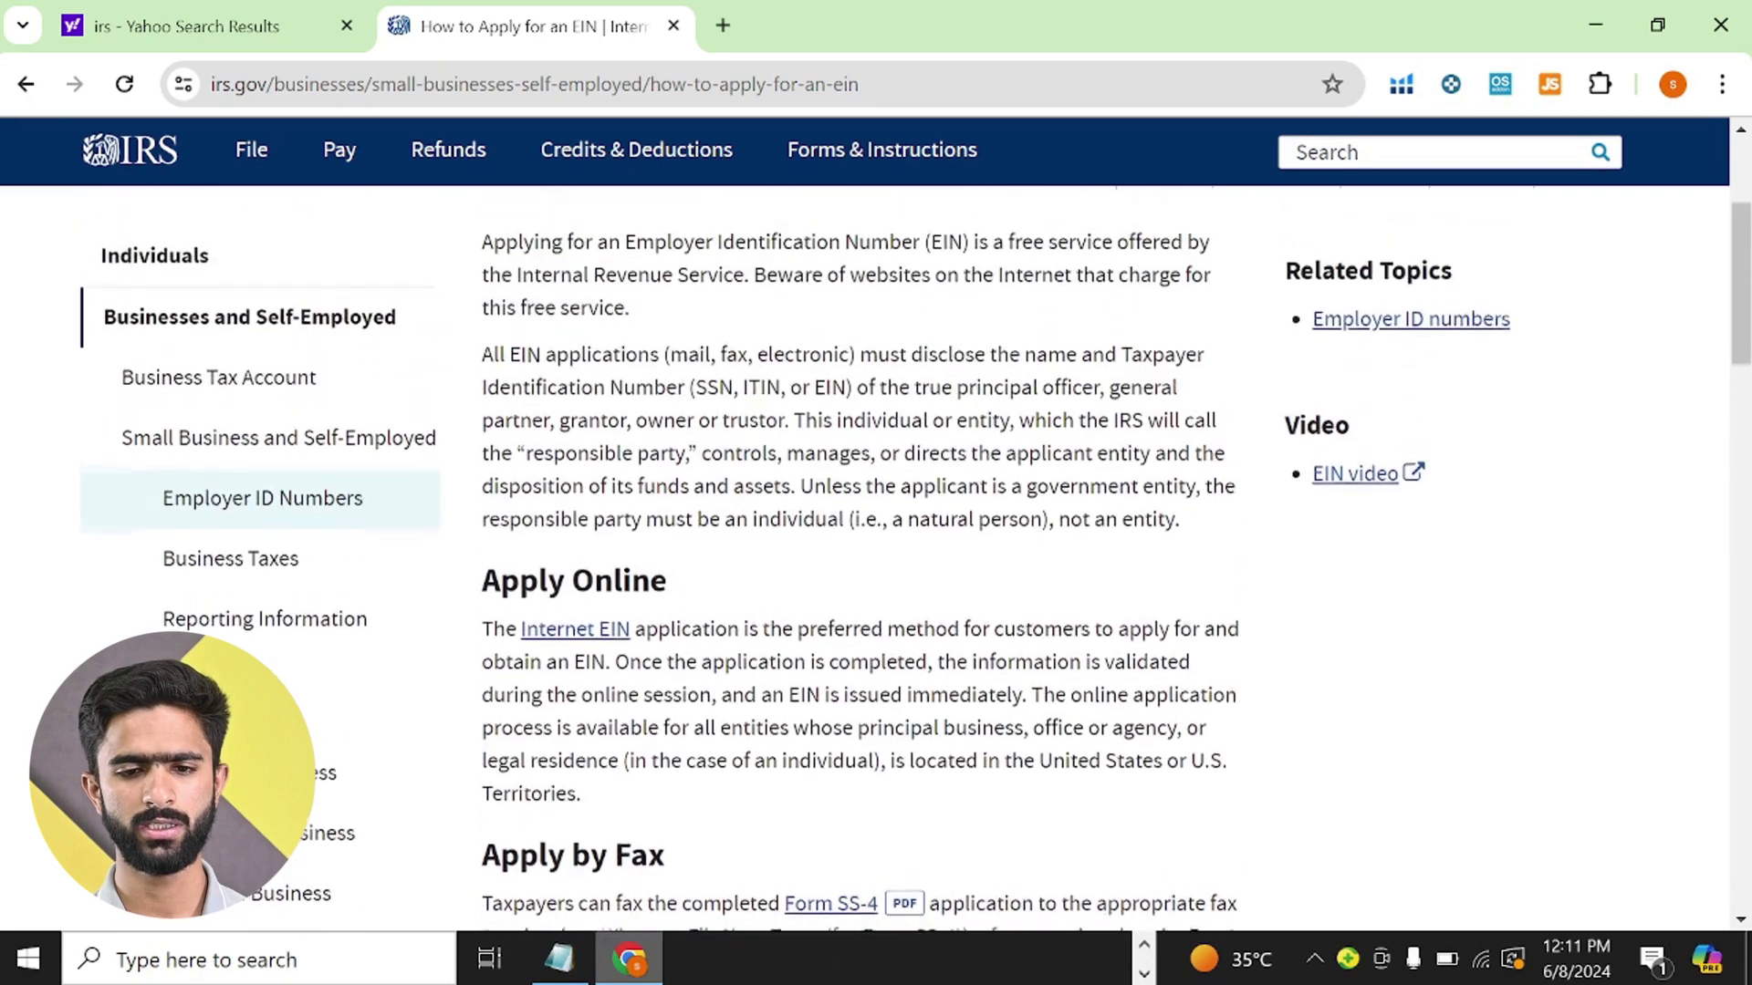
pyautogui.scroll(-1, 1097, 498)
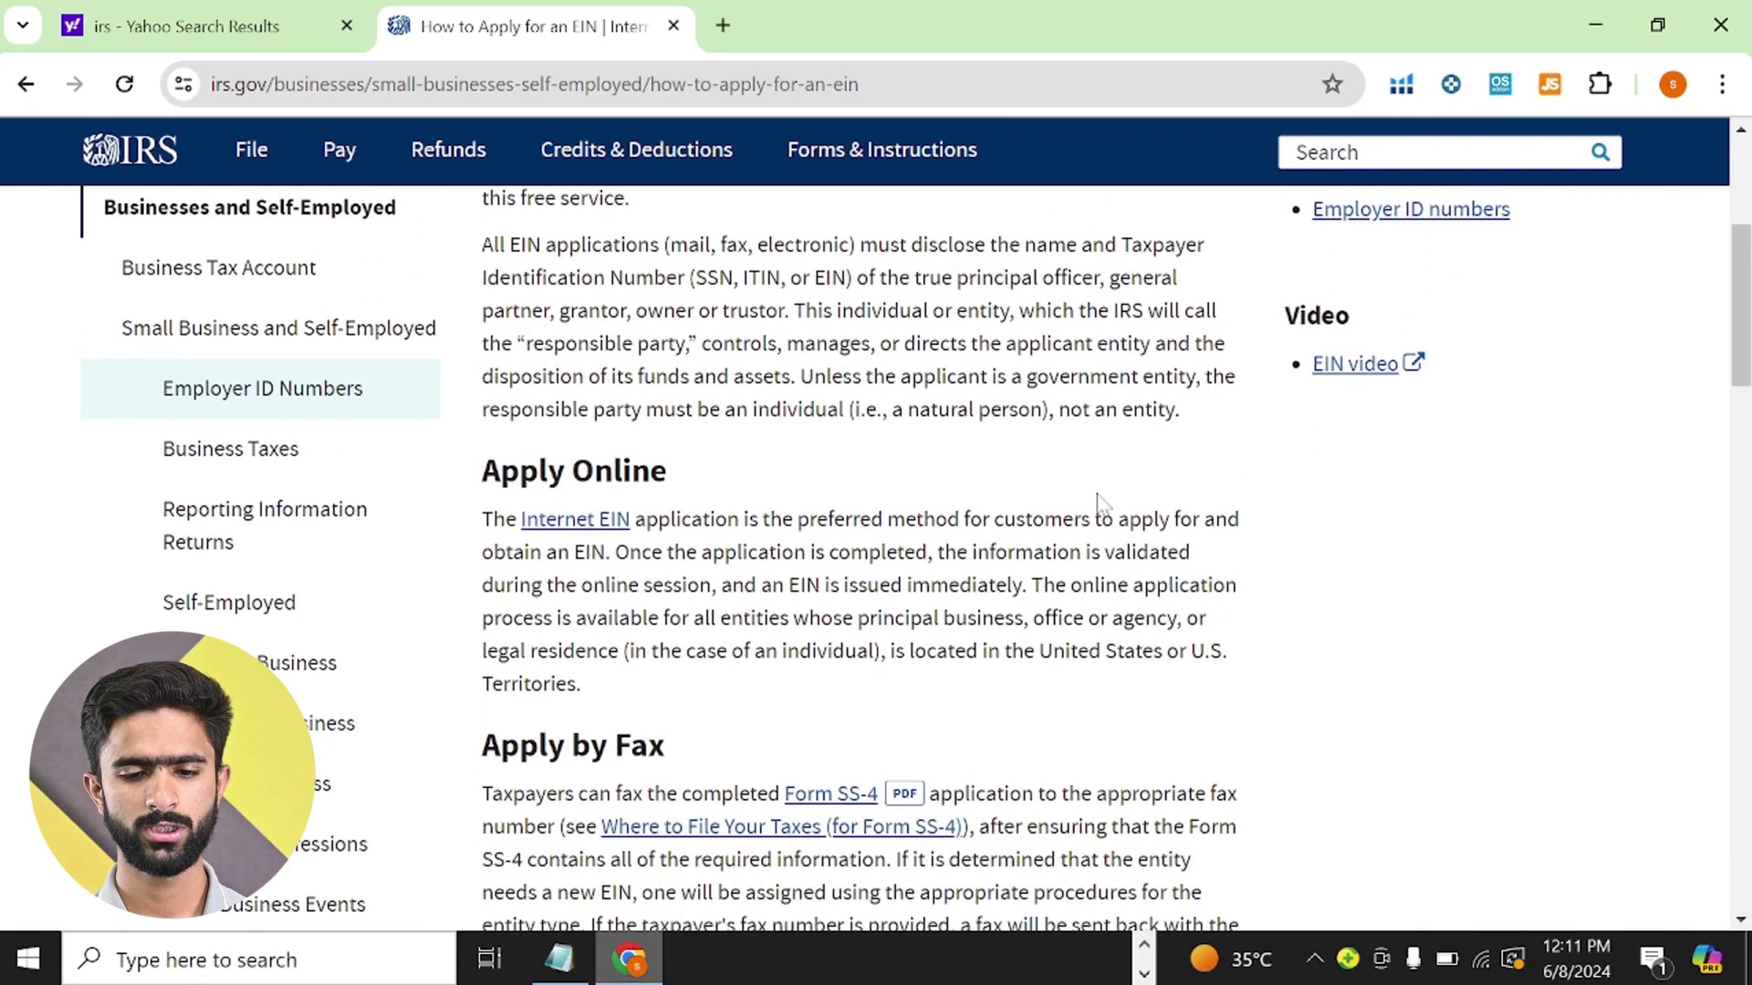
pyautogui.scroll(-2, 1097, 497)
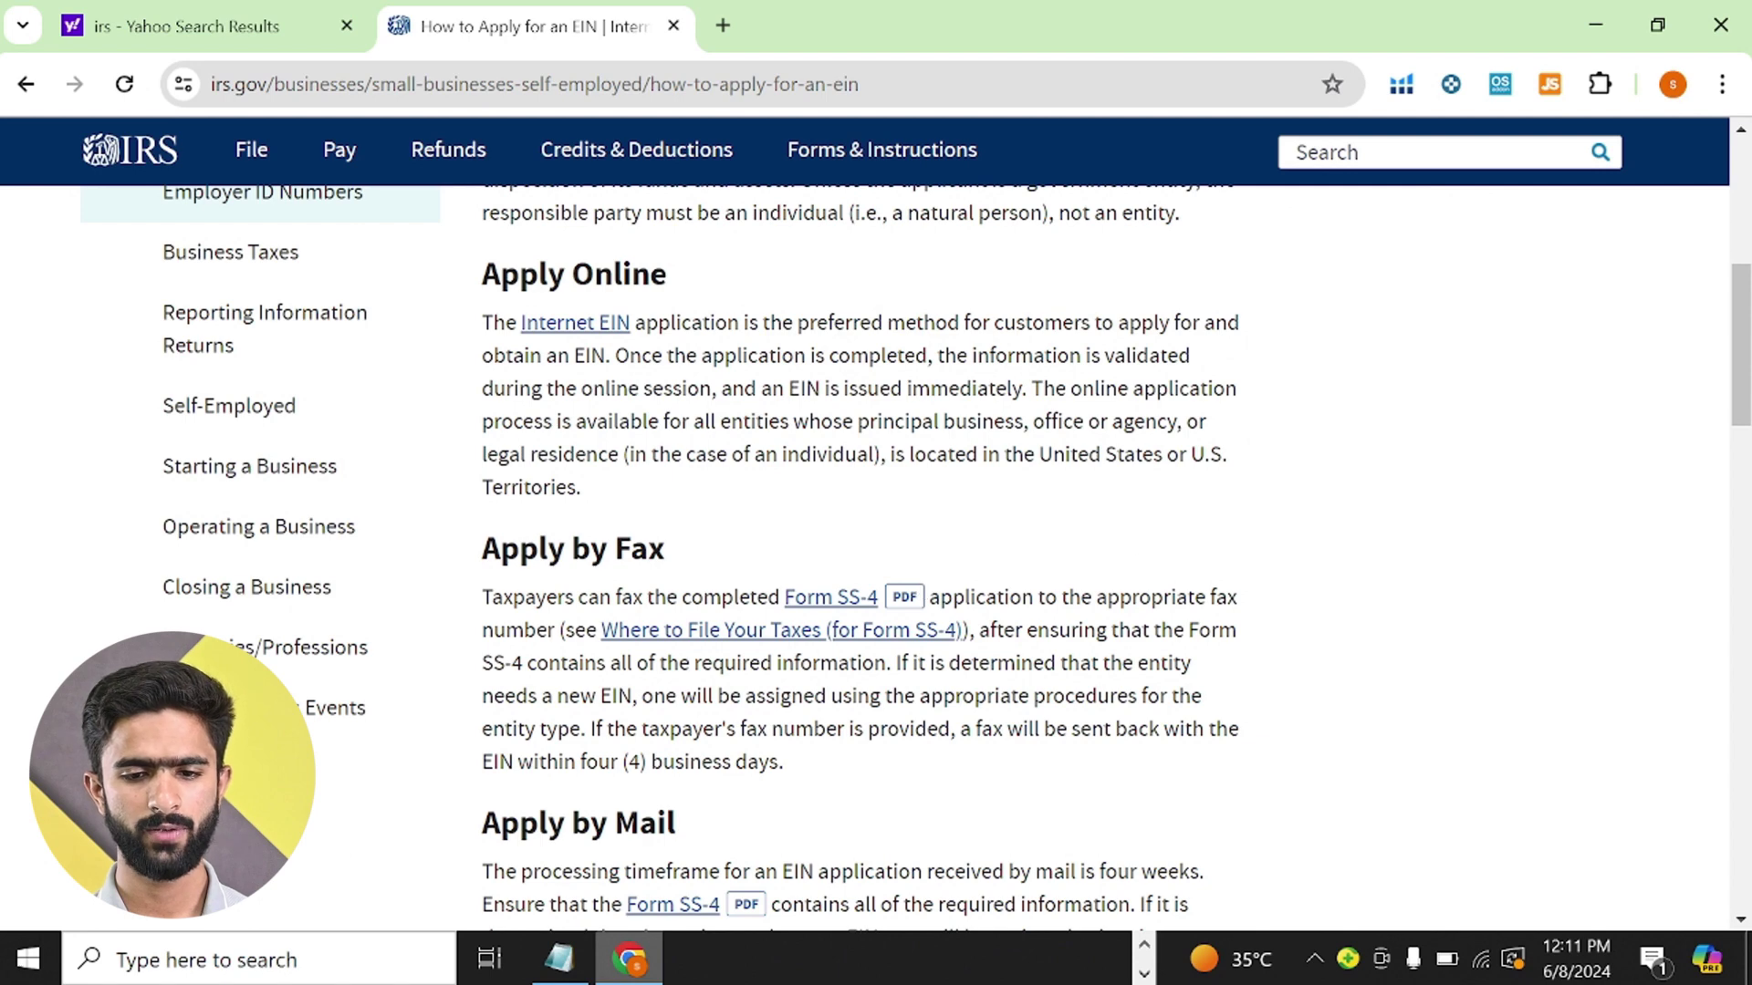
pyautogui.scroll(-2, 926, 676)
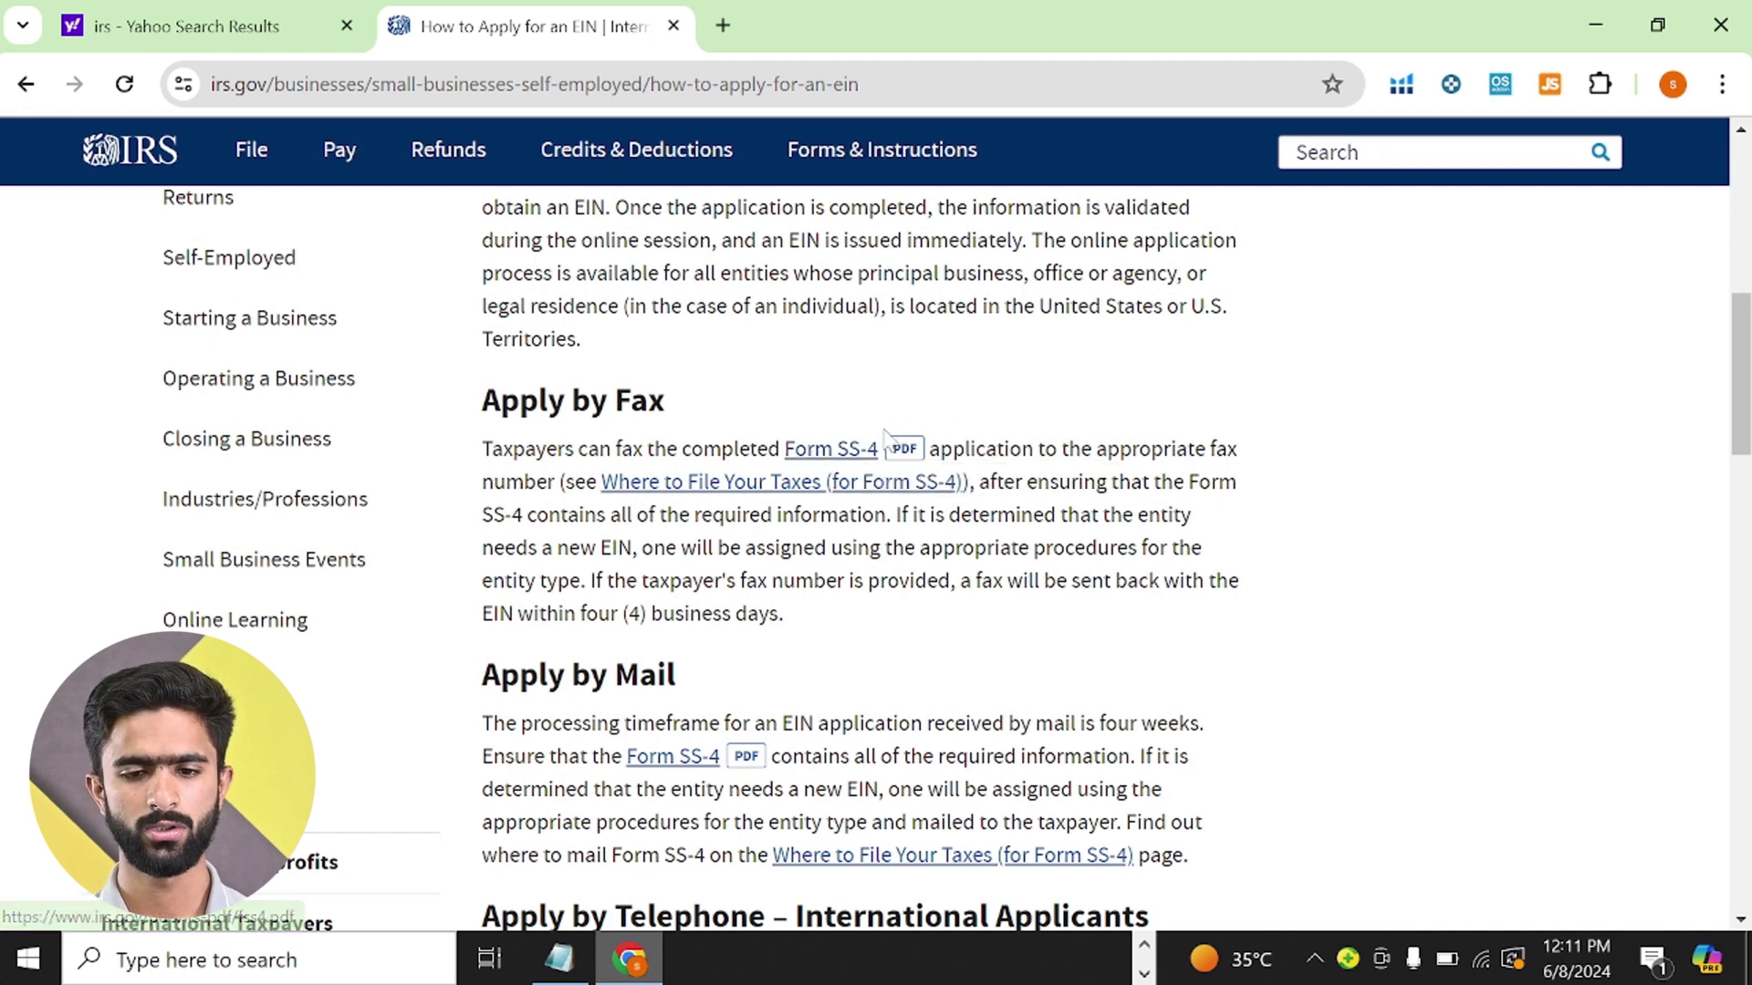
# - Open the Form SS-4 PDF, select its line 1 field, and bring up the business notes
pyautogui.click(842, 452)
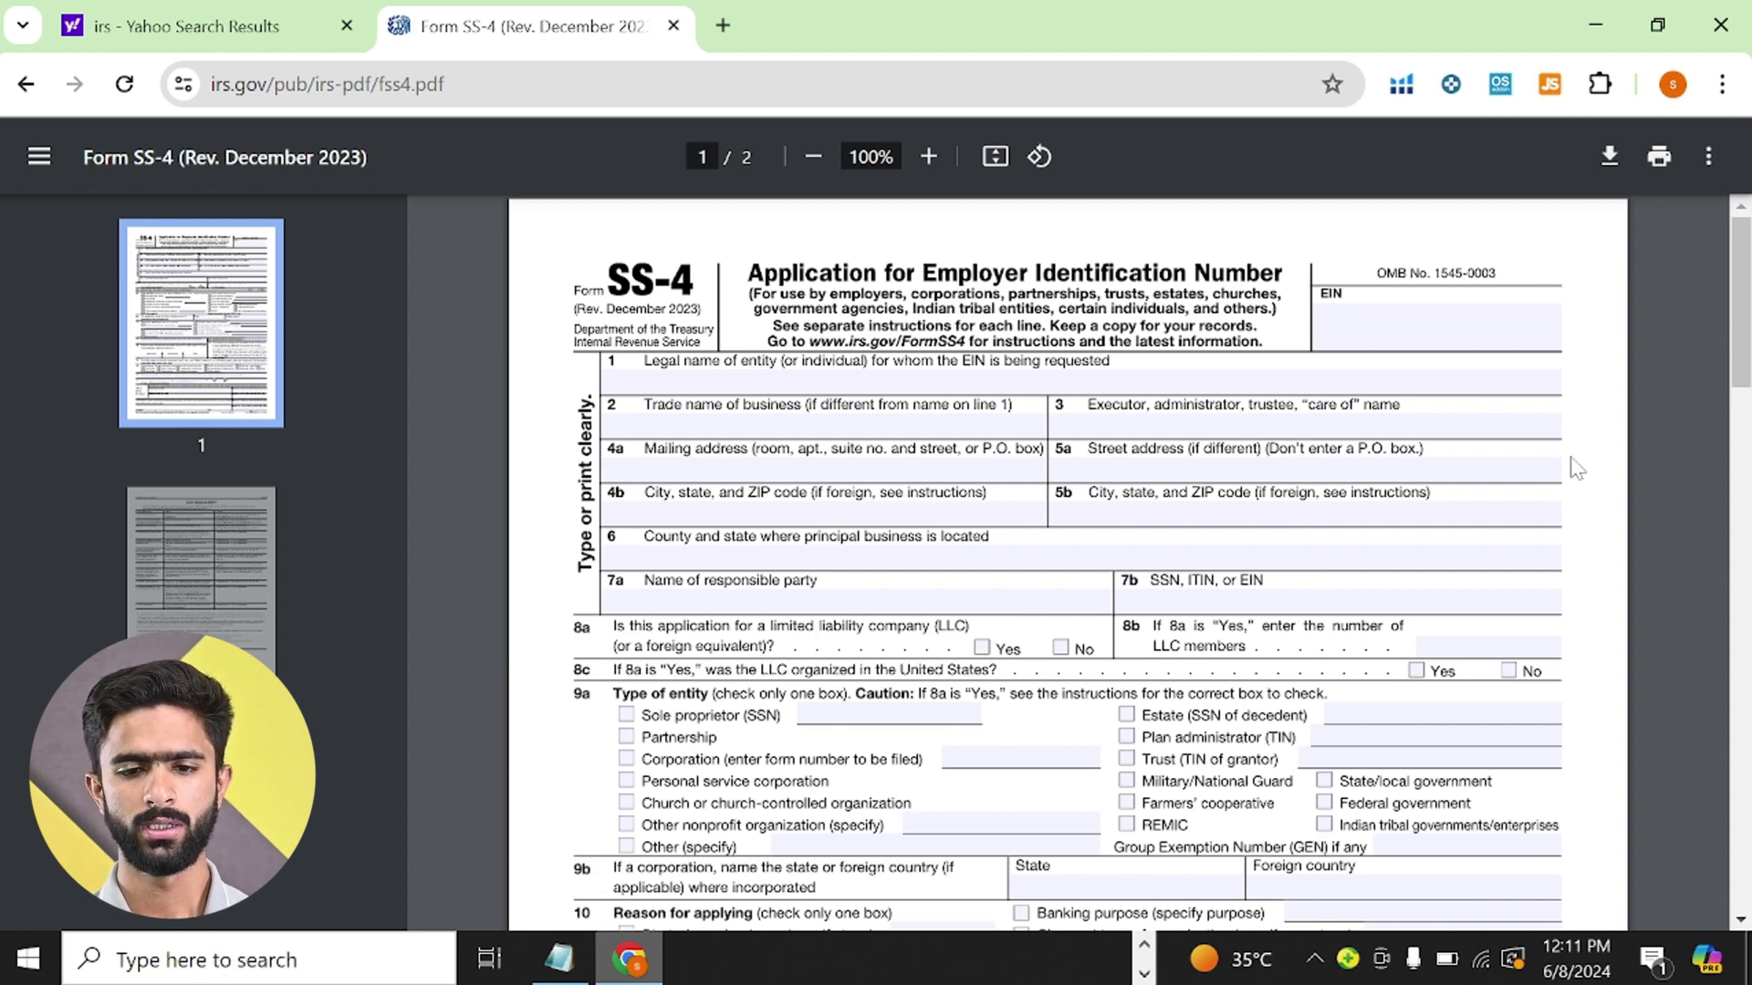
pyautogui.scroll(-8, 1634, 479)
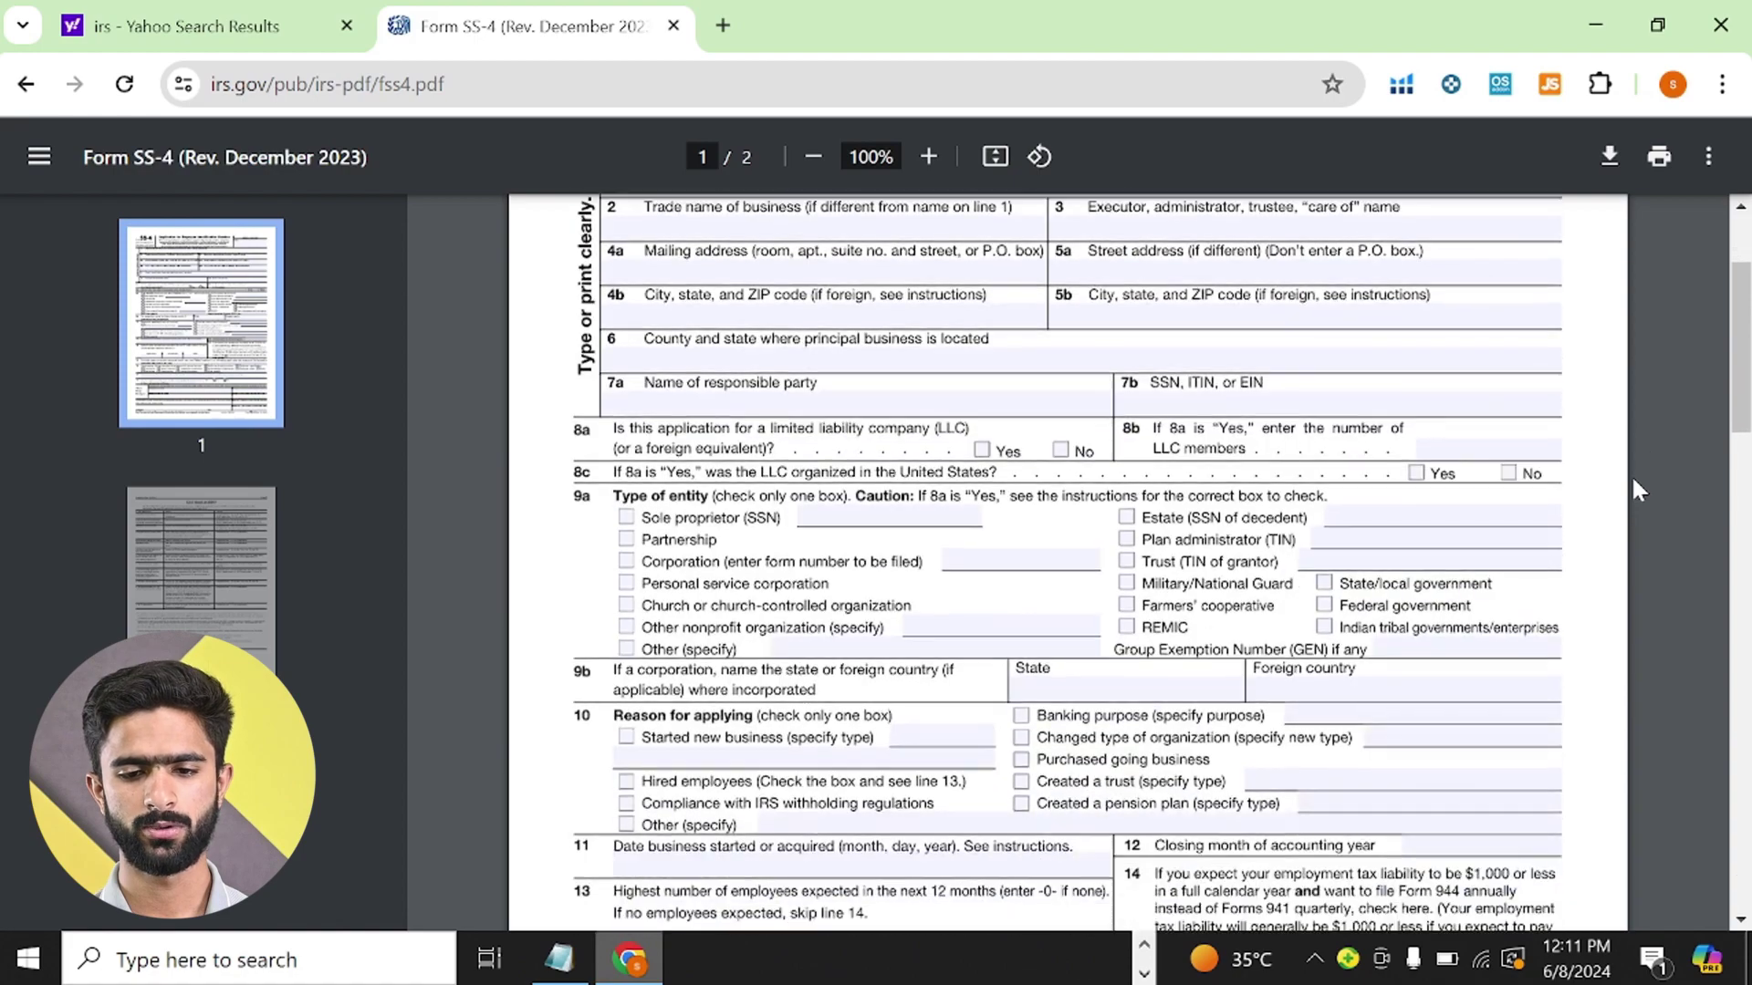
pyautogui.scroll(8, 1634, 480)
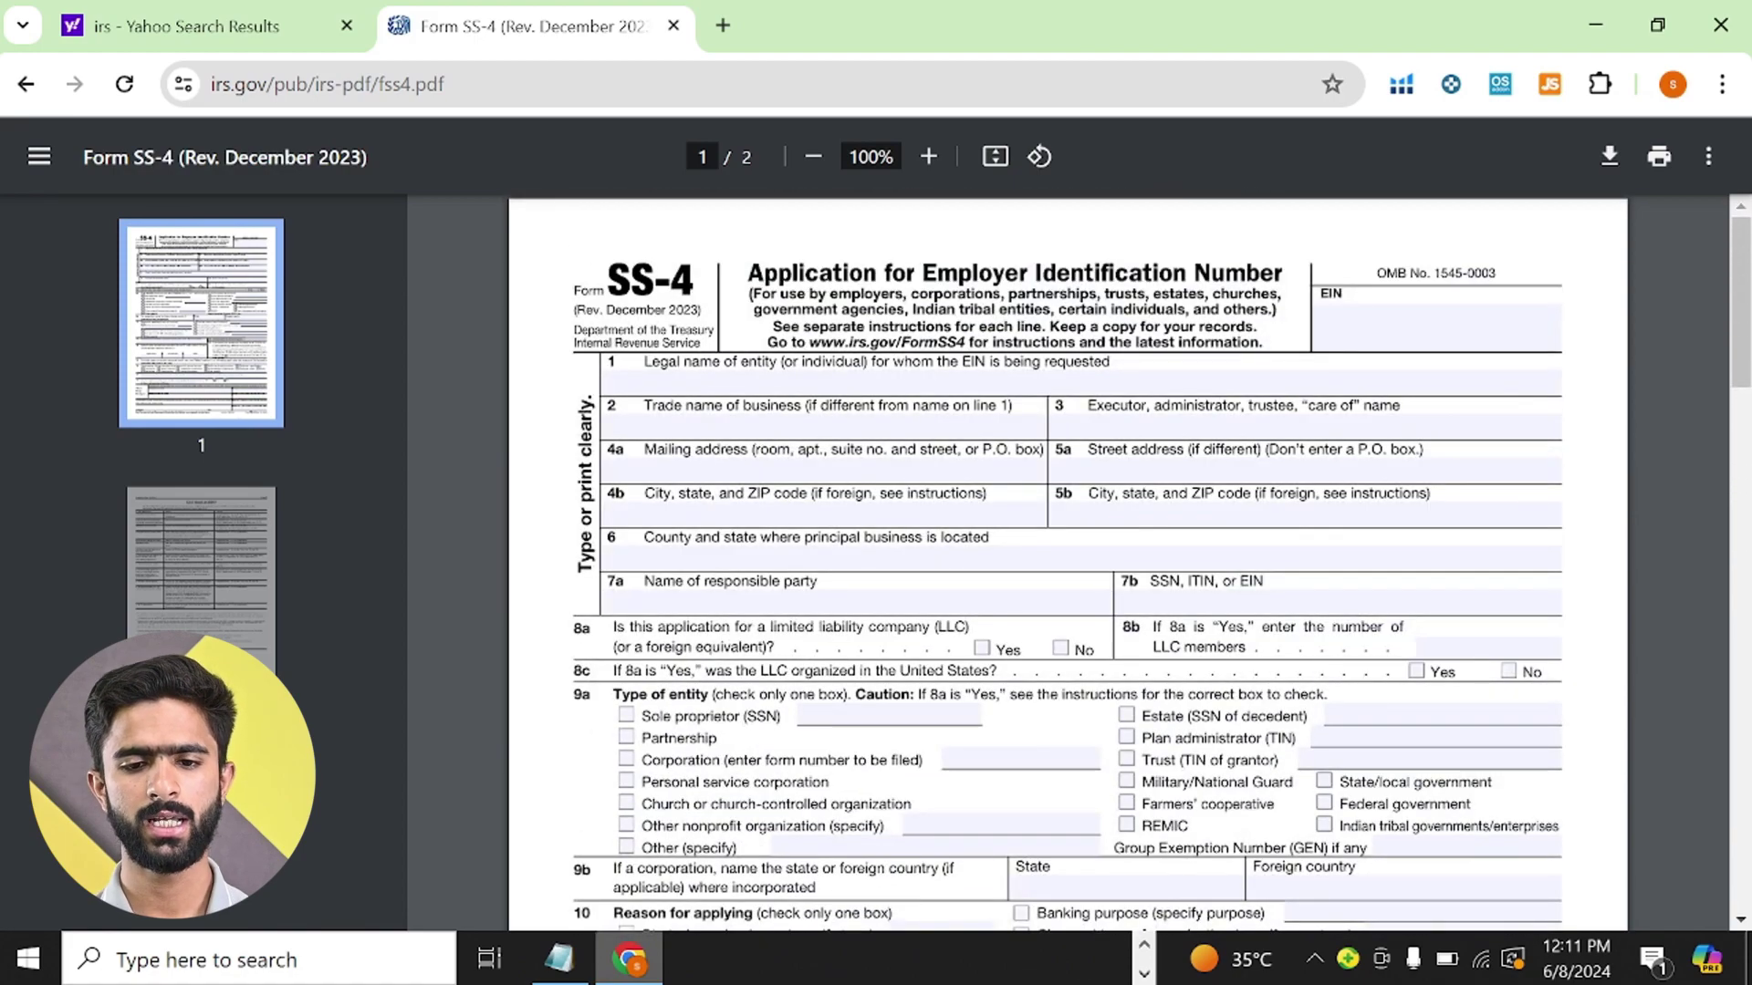
pyautogui.click(821, 382)
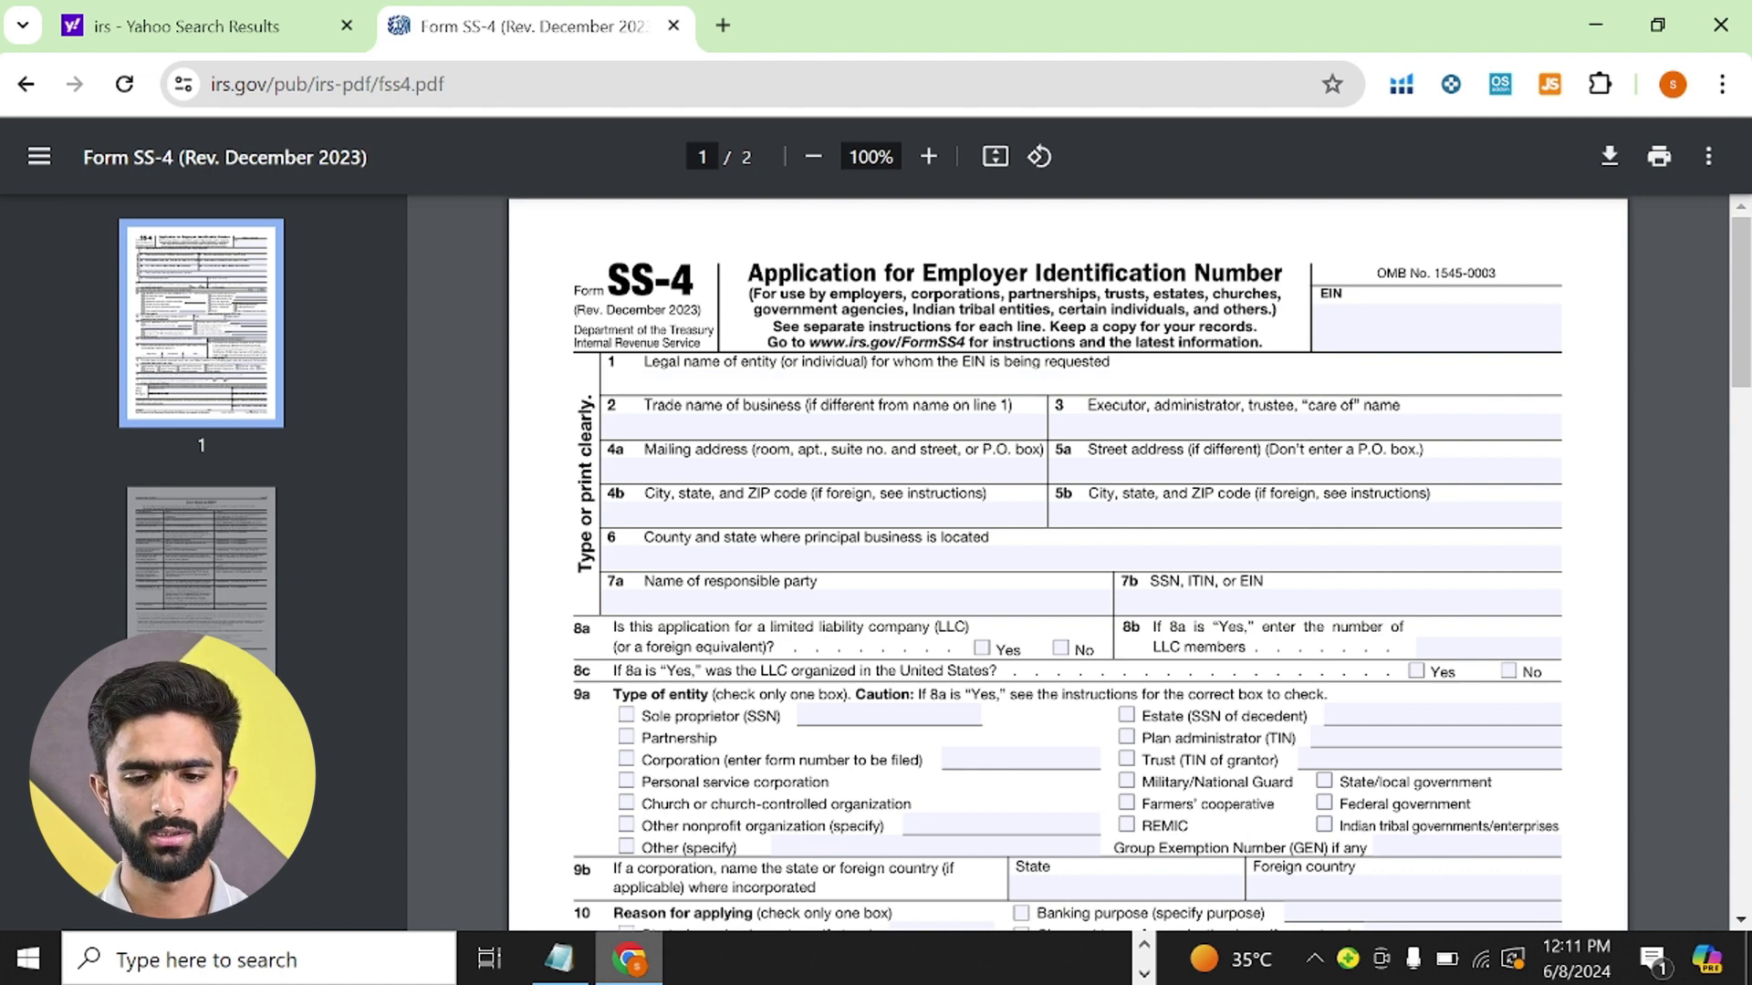
pyautogui.click(559, 960)
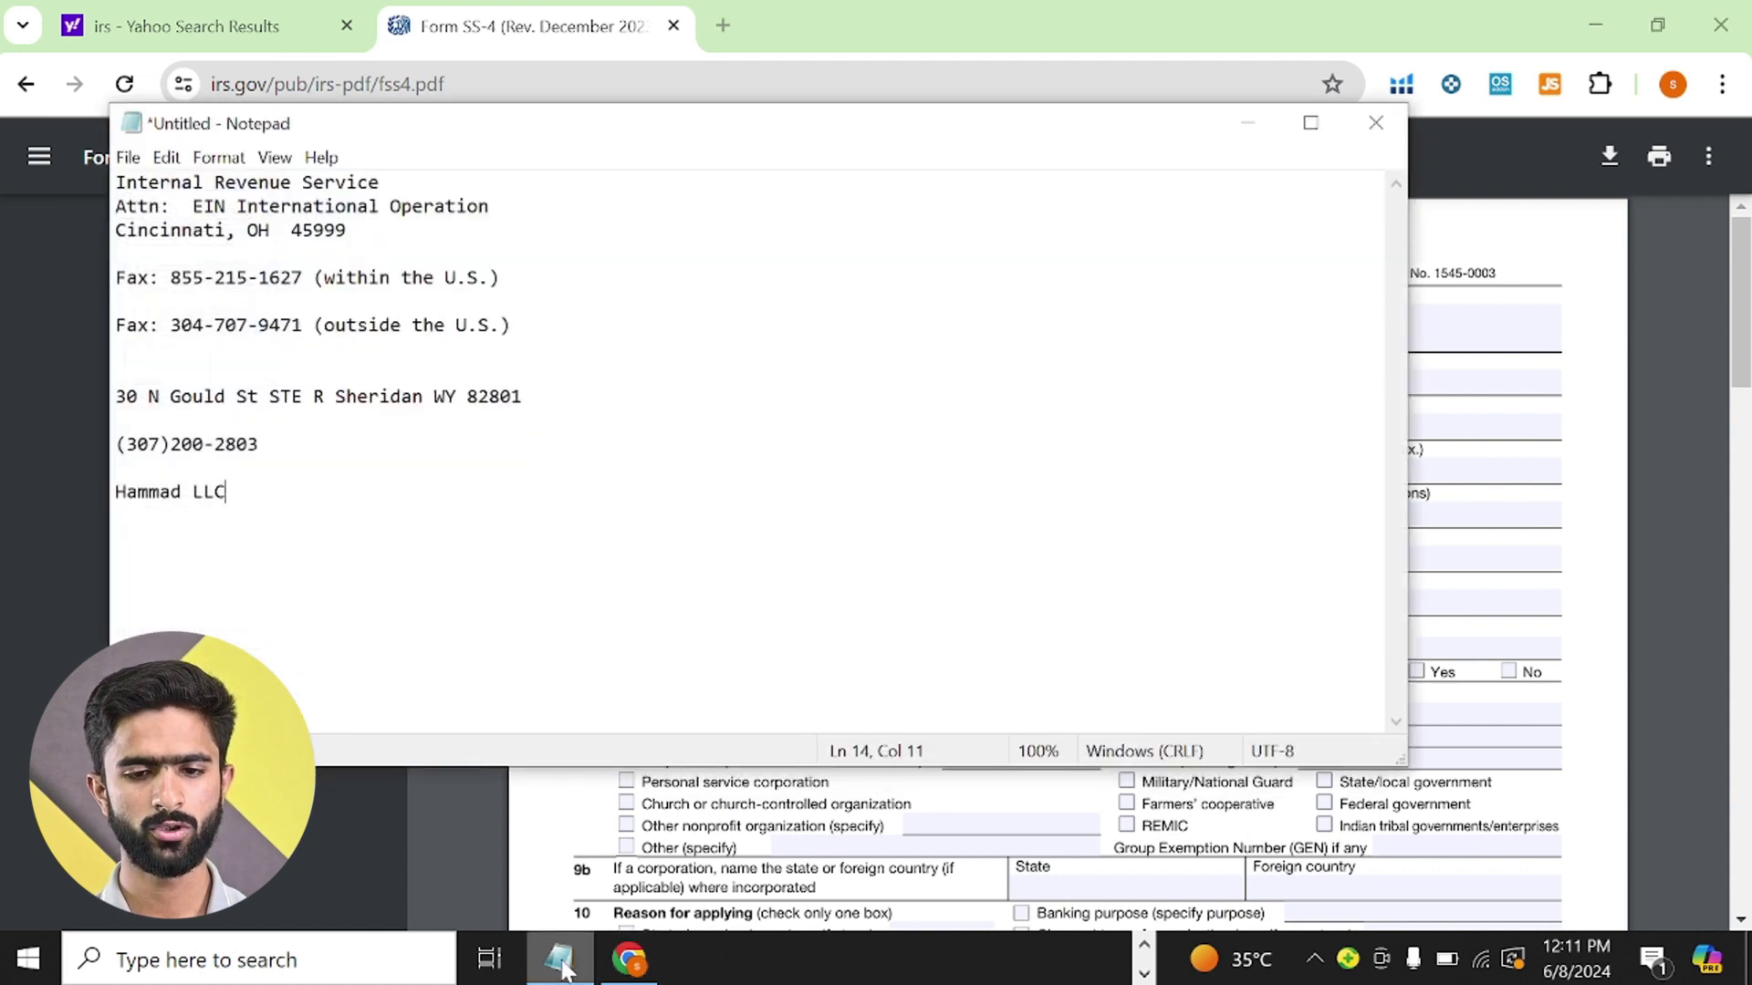
# - Copy the LLC's legal name from the notes and paste it into SS-4 line 1
pyautogui.hotkey('shift', 'Home')
pyautogui.hotkey('ctrl', 'c')
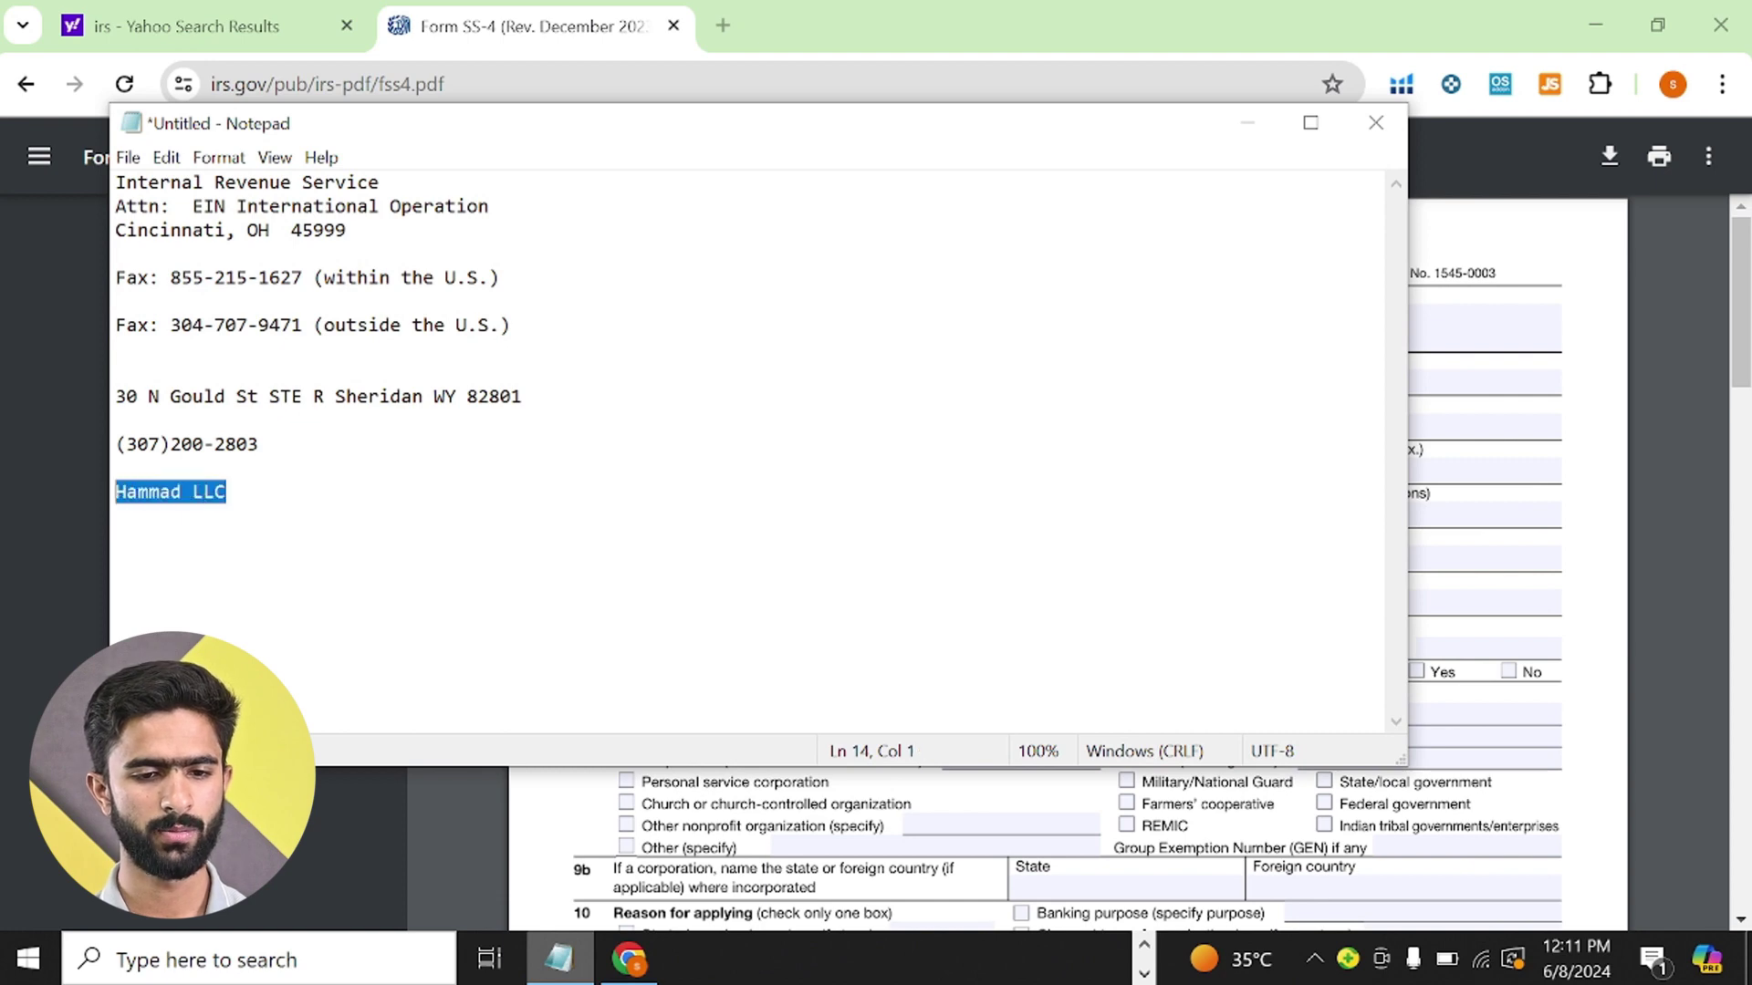
pyautogui.hotkey('alt', 'Tab')
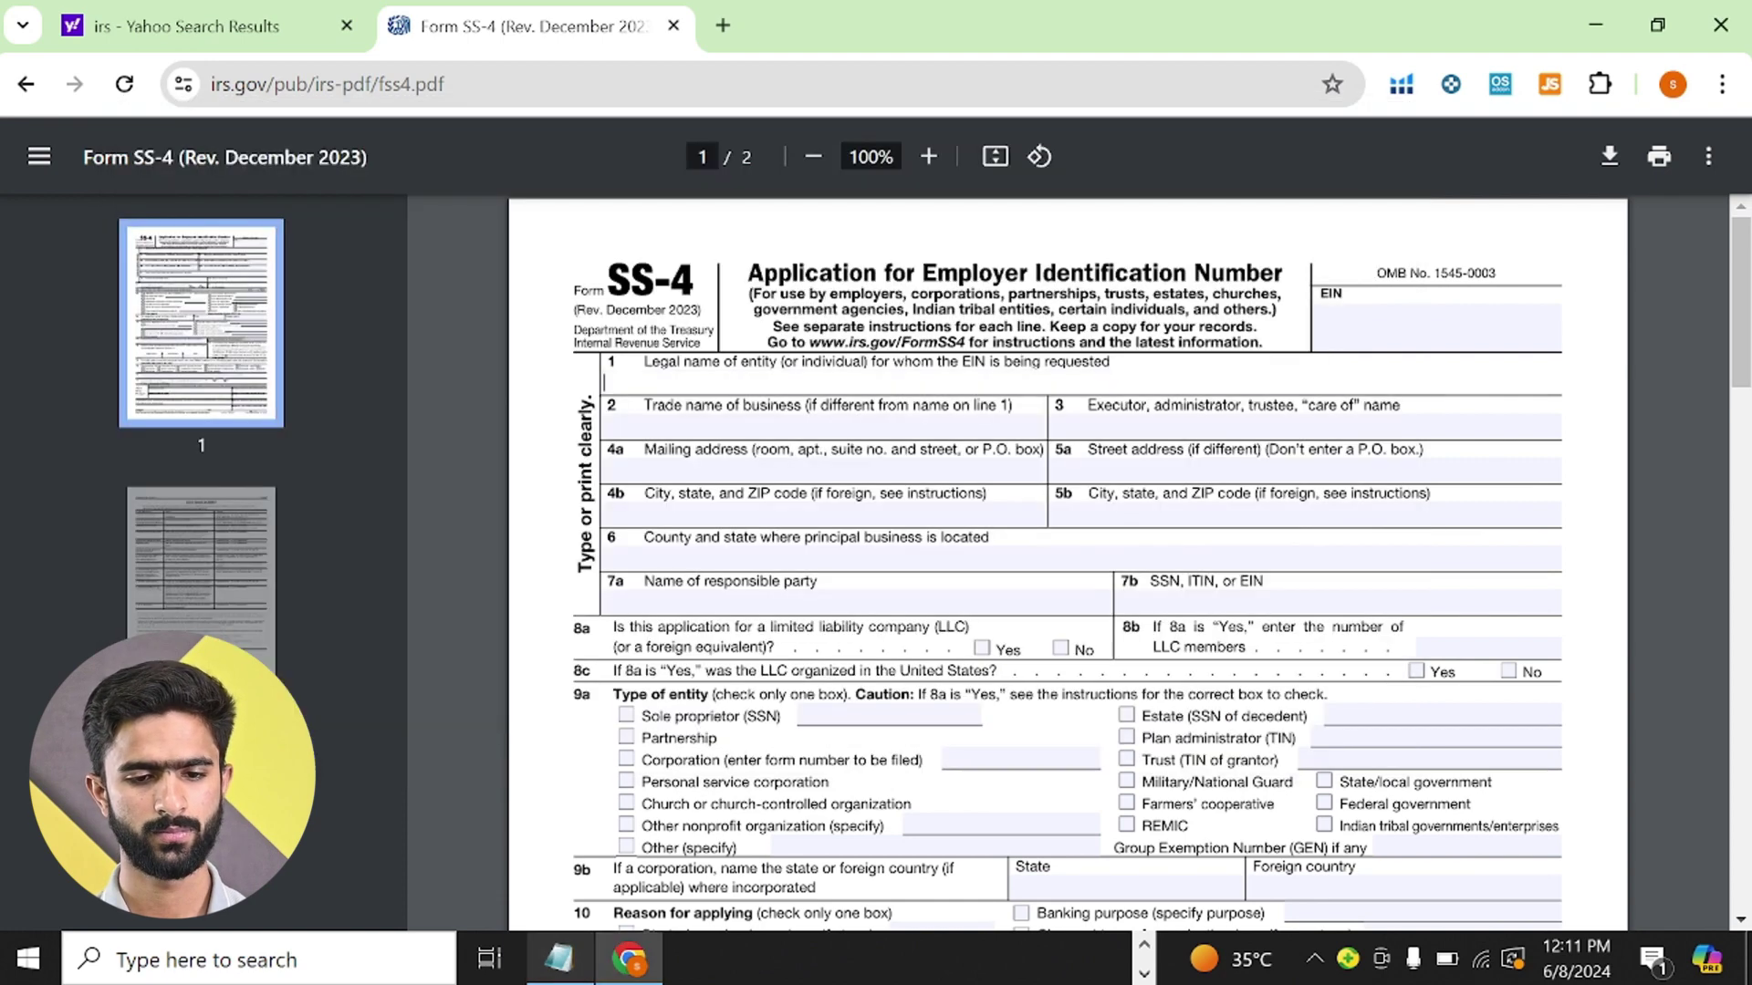
pyautogui.hotkey('ctrl', 'v')
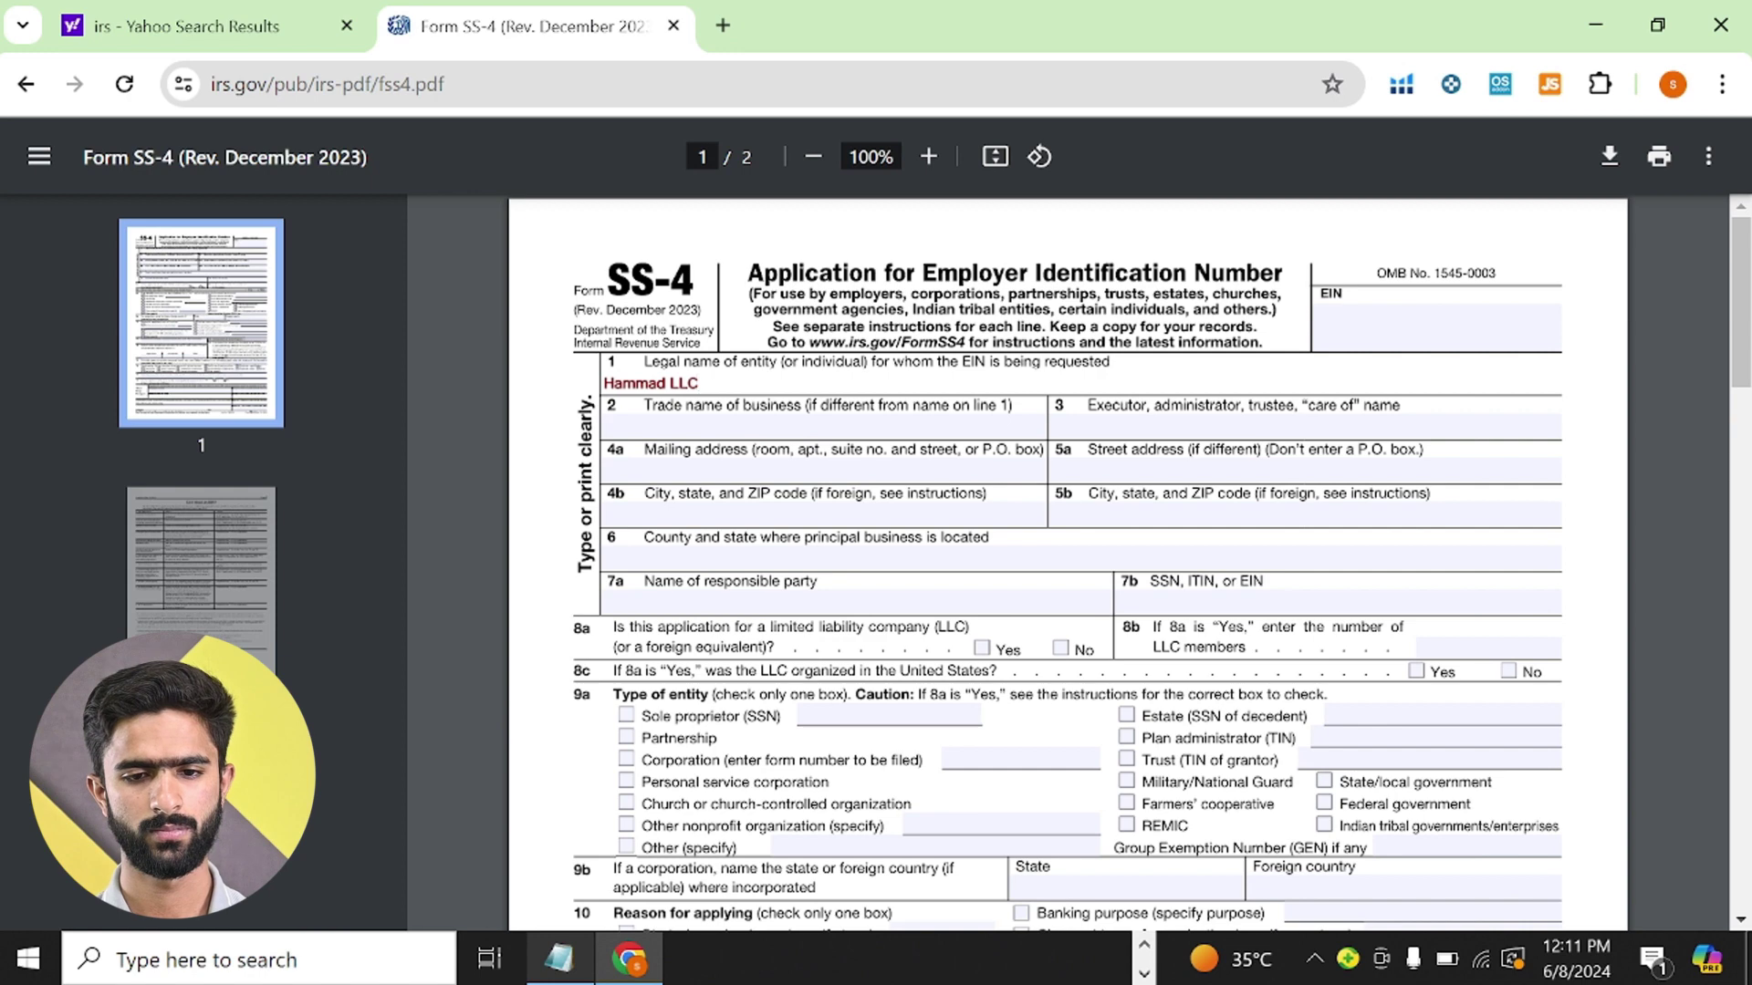
pyautogui.press('Tab')
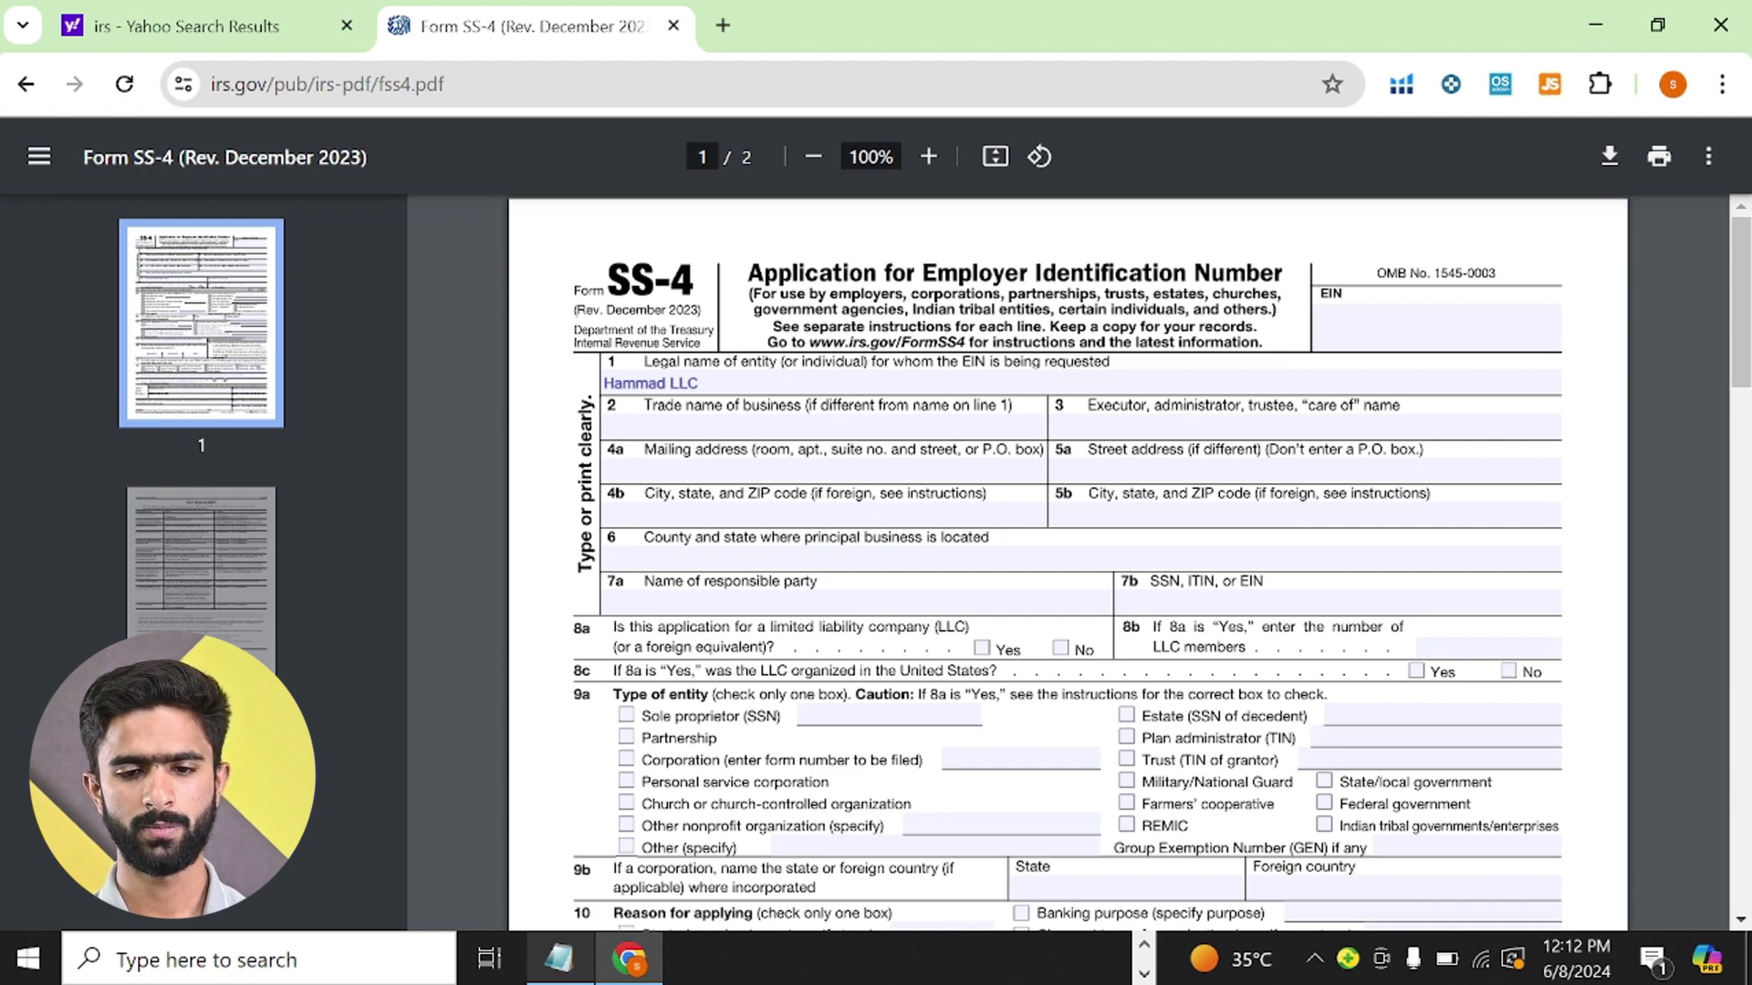
pyautogui.scroll(-1, 1068, 565)
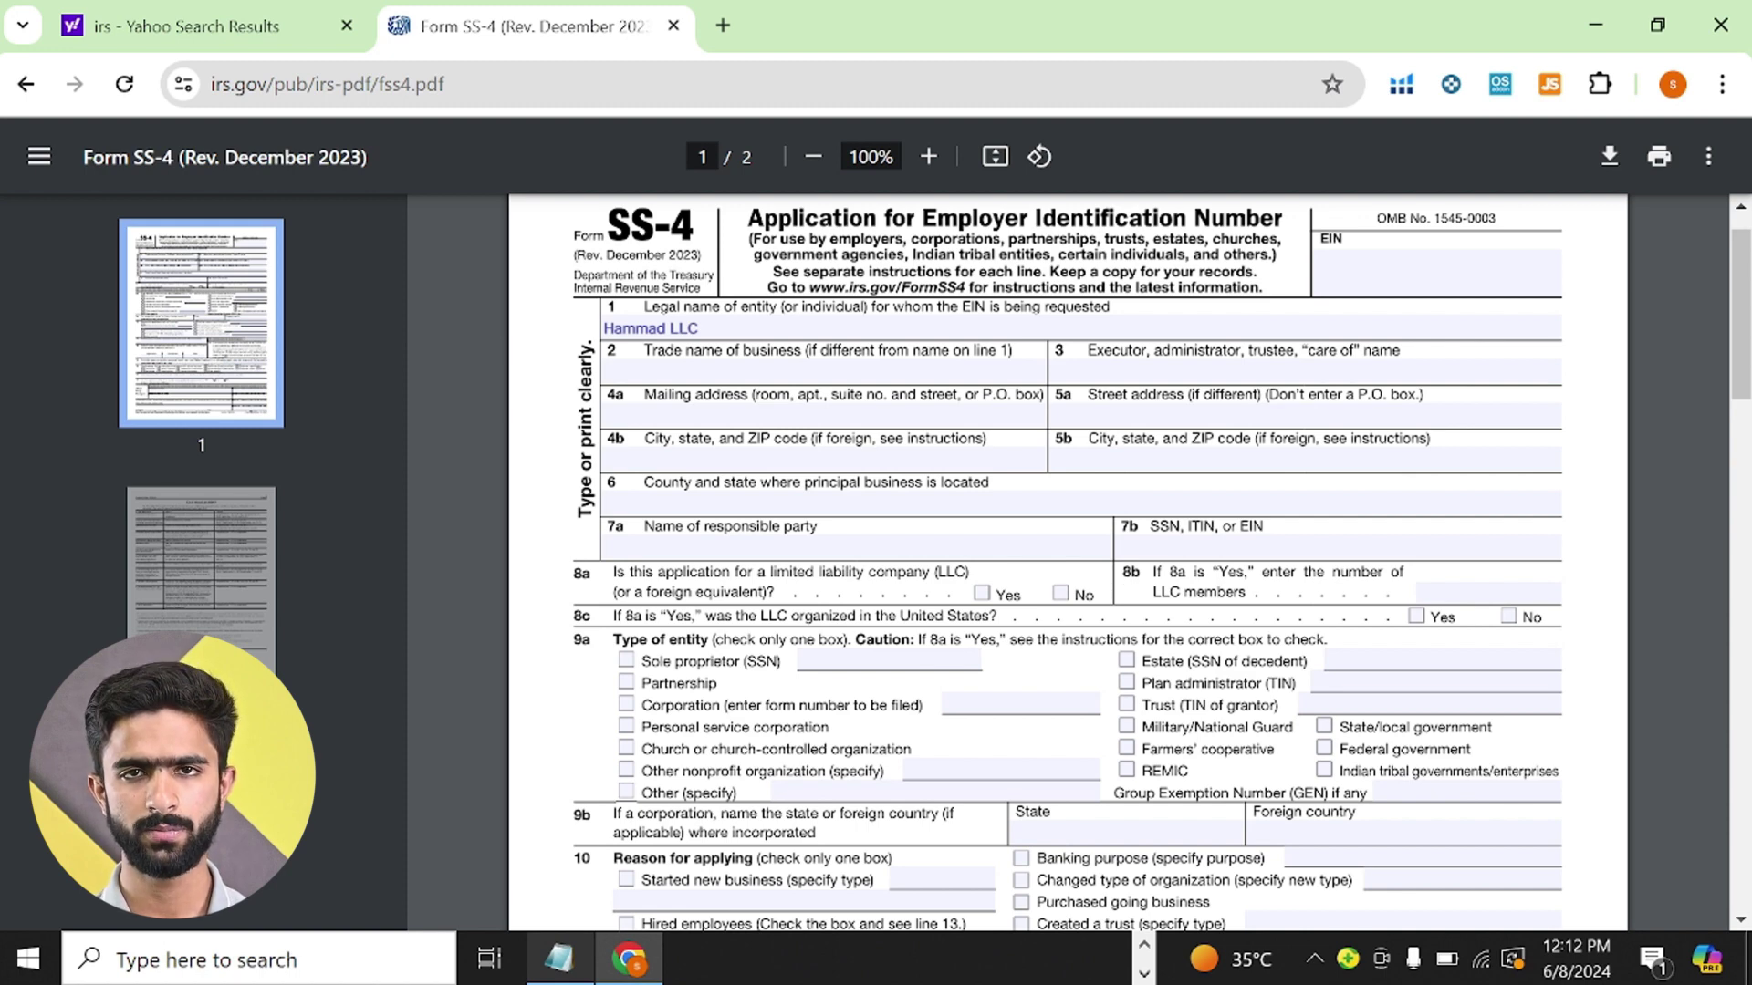
# - Copy the street address from the notes into SS-4 line 4a
pyautogui.click(607, 415)
pyautogui.click(559, 958)
pyautogui.moveTo(115, 396); pyautogui.dragTo(335, 396)
pyautogui.hotkey('ctrl', 'c')
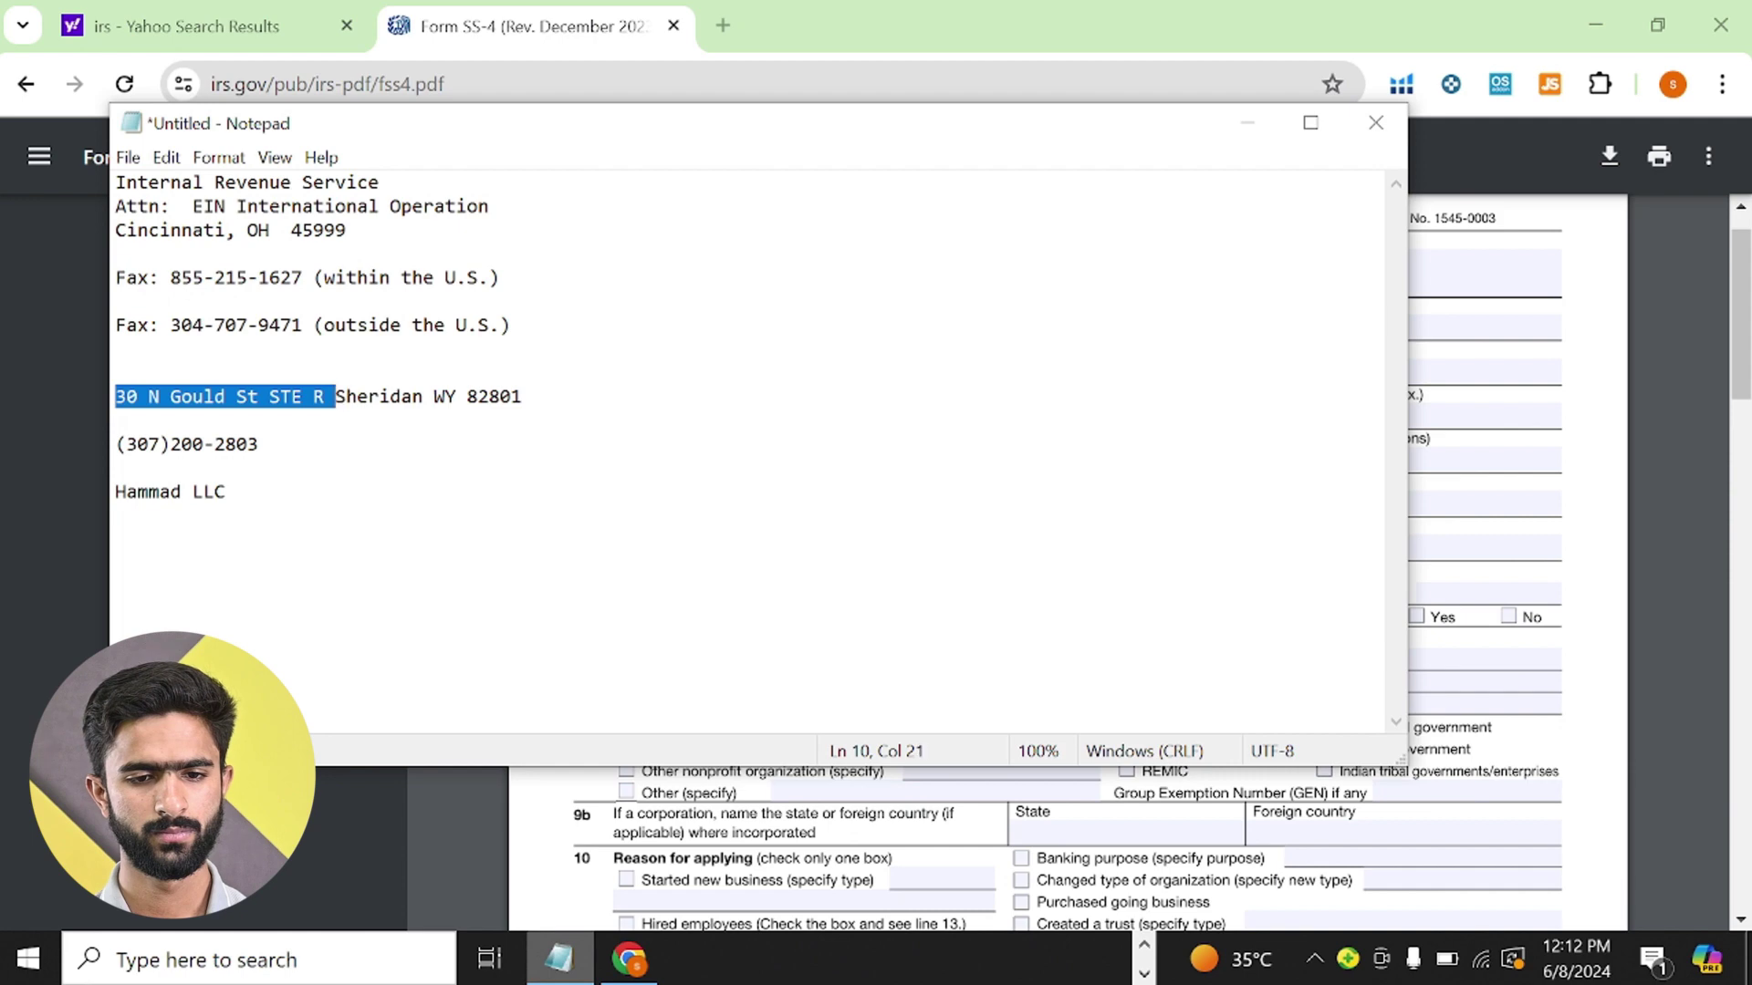
pyautogui.click(440, 855)
pyautogui.hotkey('ctrl', 'v')
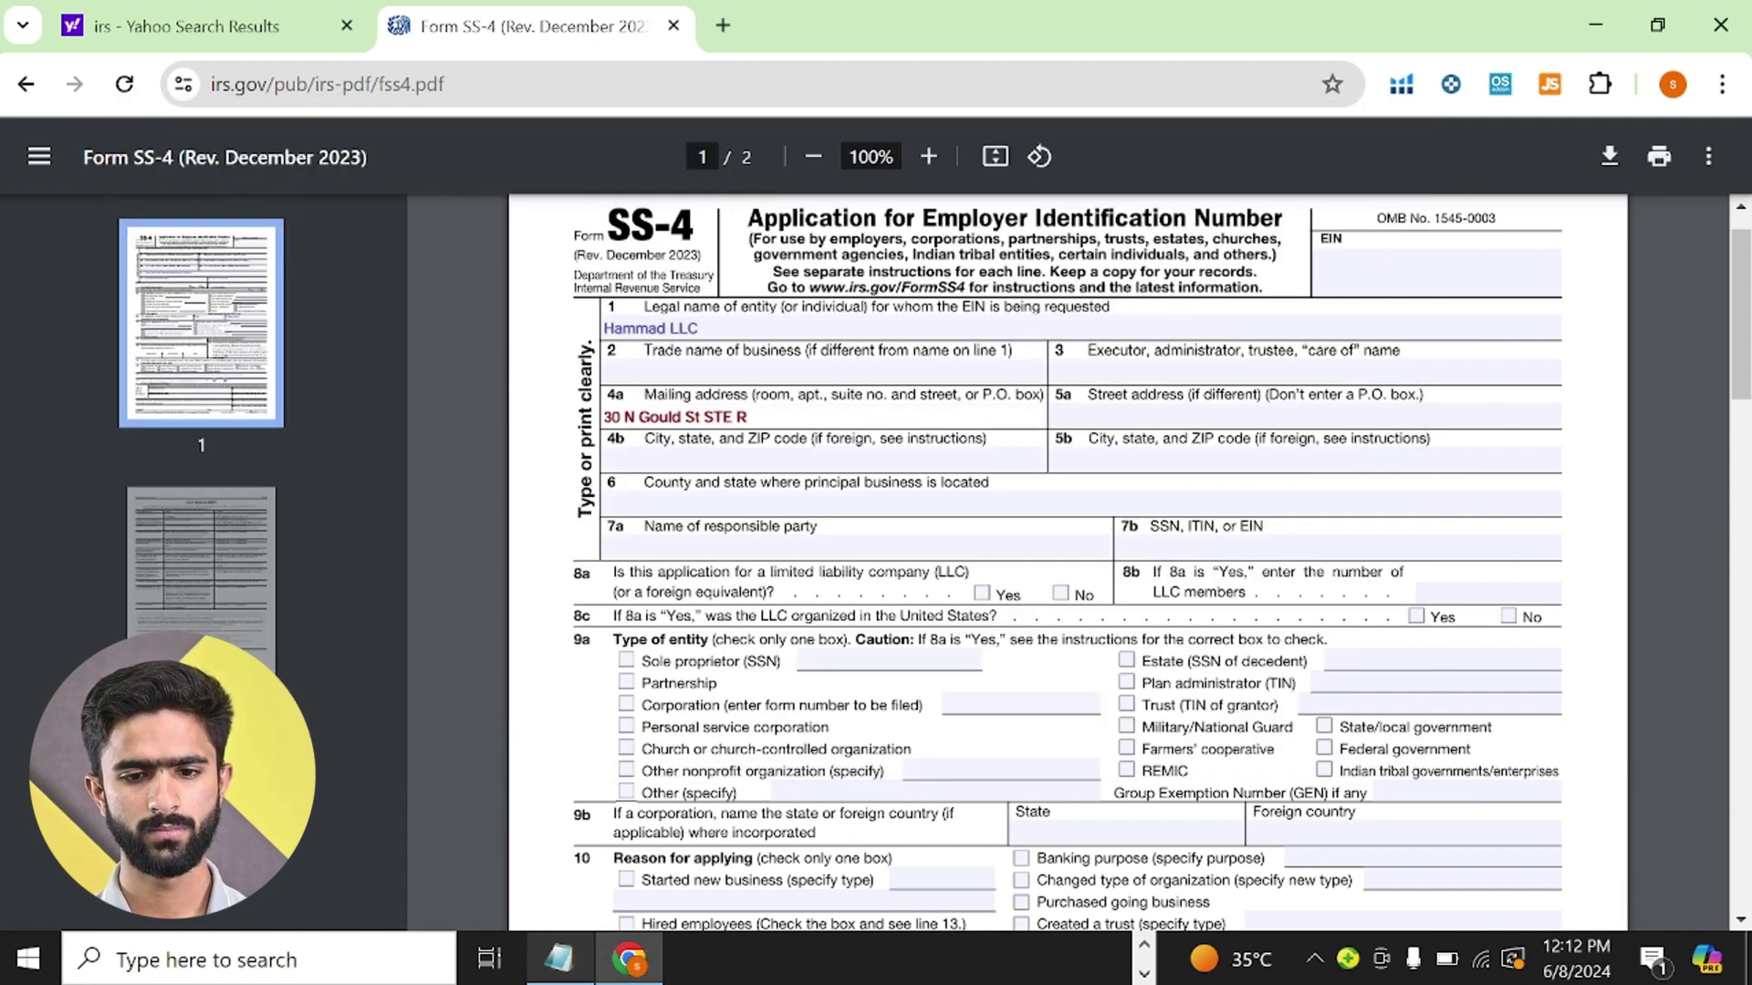
# - Fill line 4b with the city and state from the notes plus the ZIP code
pyautogui.click(558, 958)
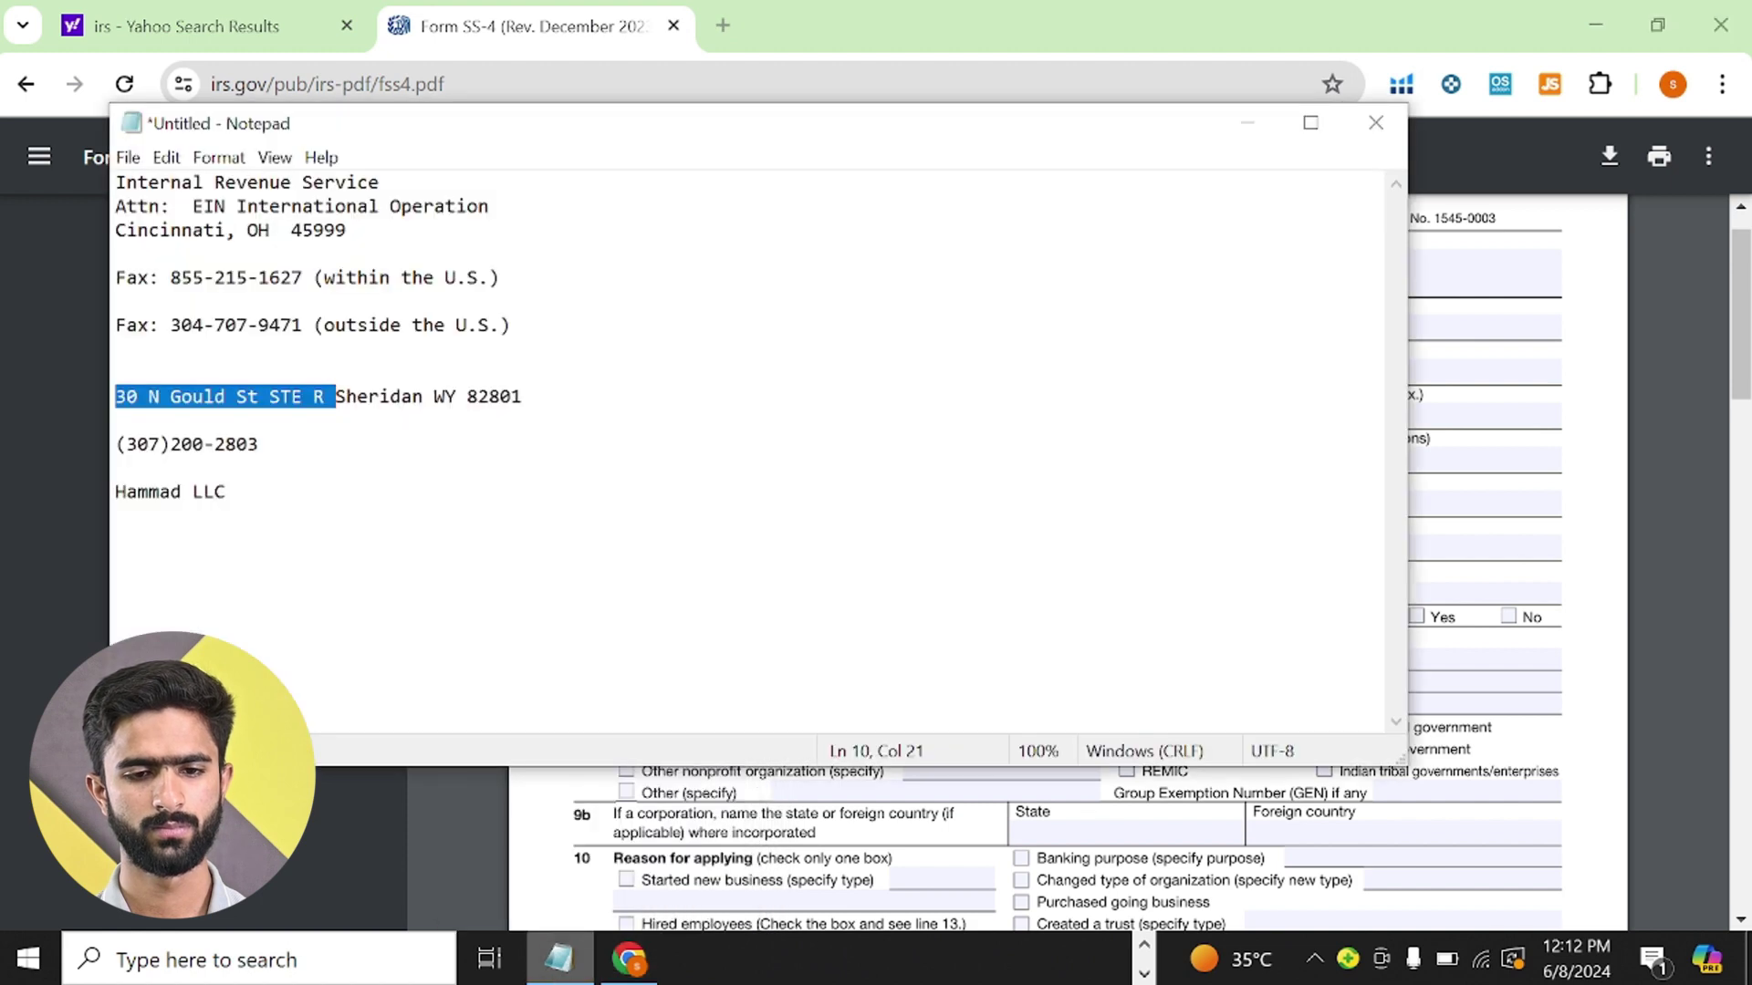
pyautogui.click(364, 421)
pyautogui.moveTo(335, 398); pyautogui.dragTo(456, 402)
pyautogui.hotkey('ctrl', 'c')
pyautogui.click(383, 794)
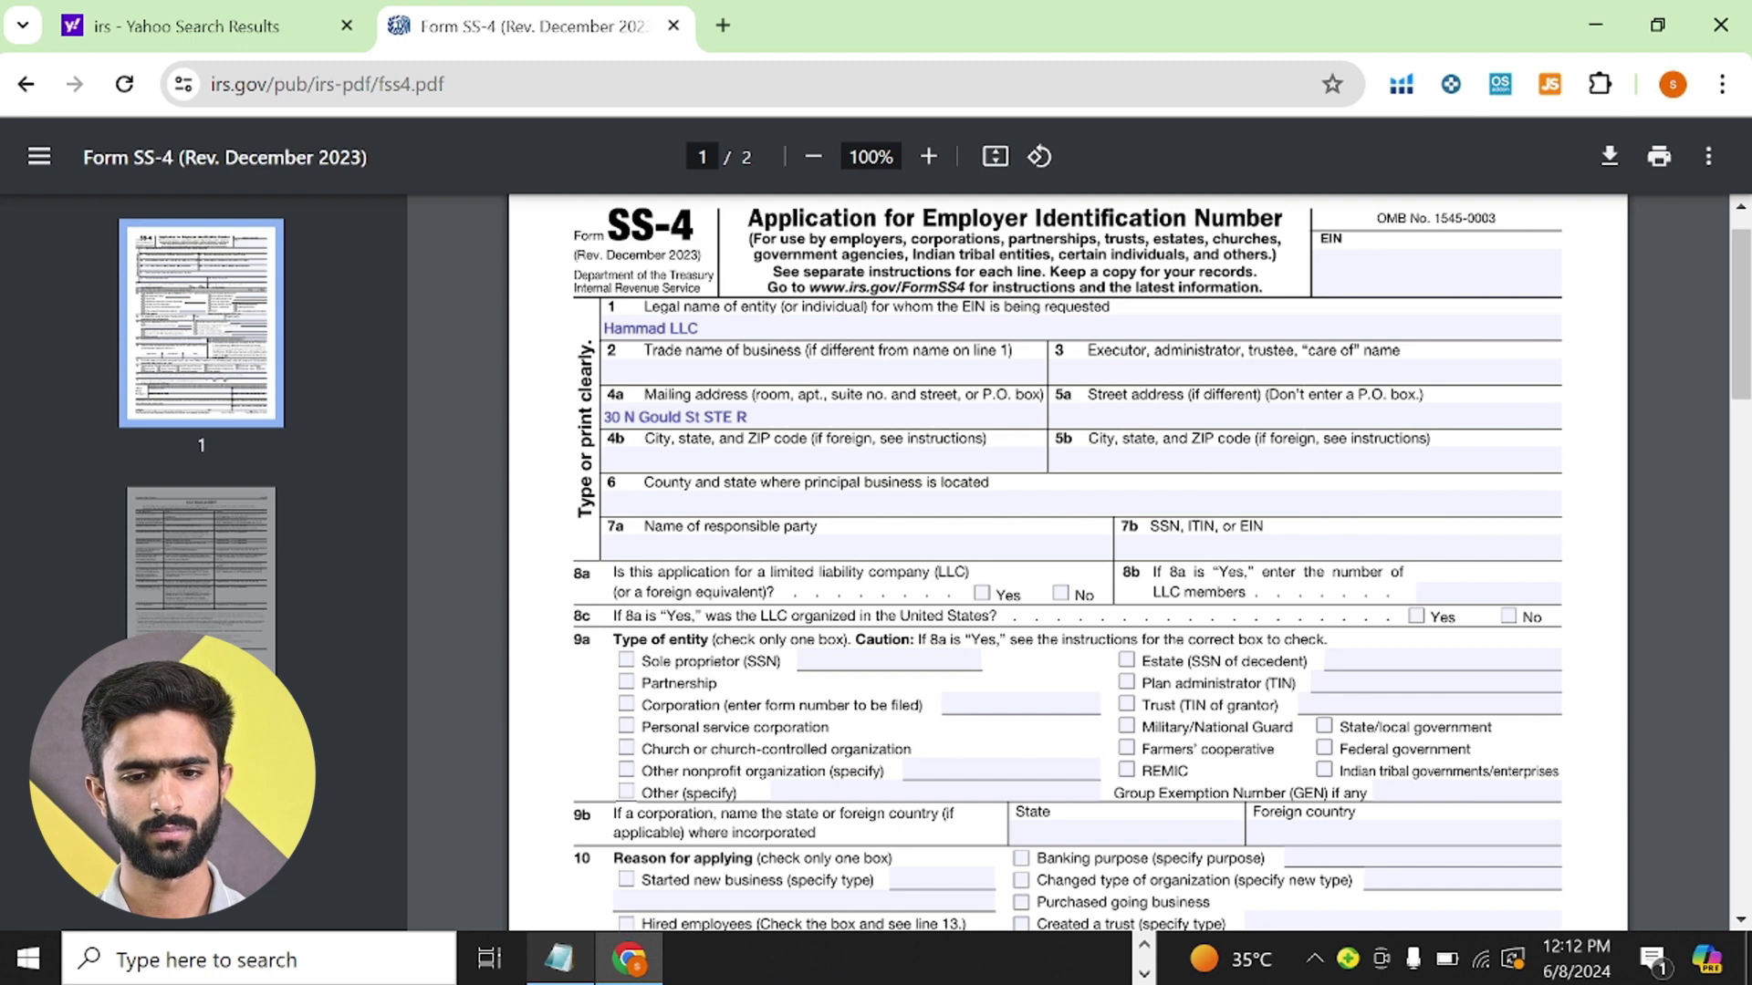
pyautogui.click(784, 460)
pyautogui.hotkey('ctrl', 'v')
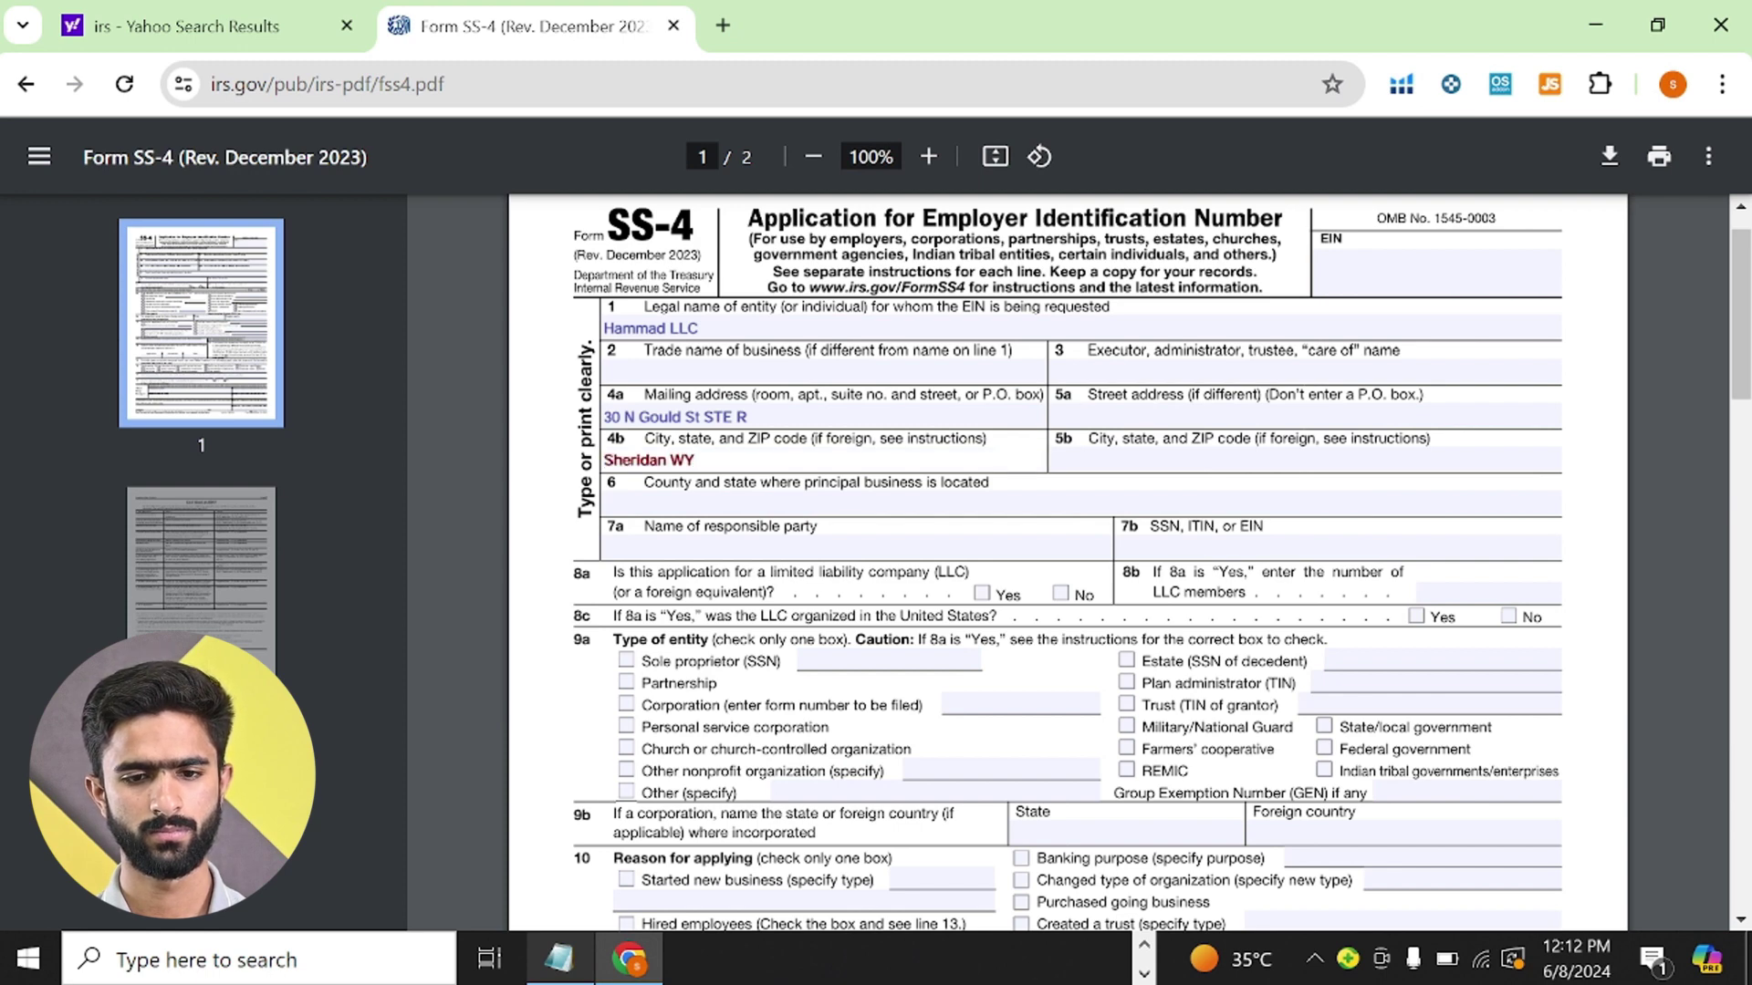
pyautogui.write('828')
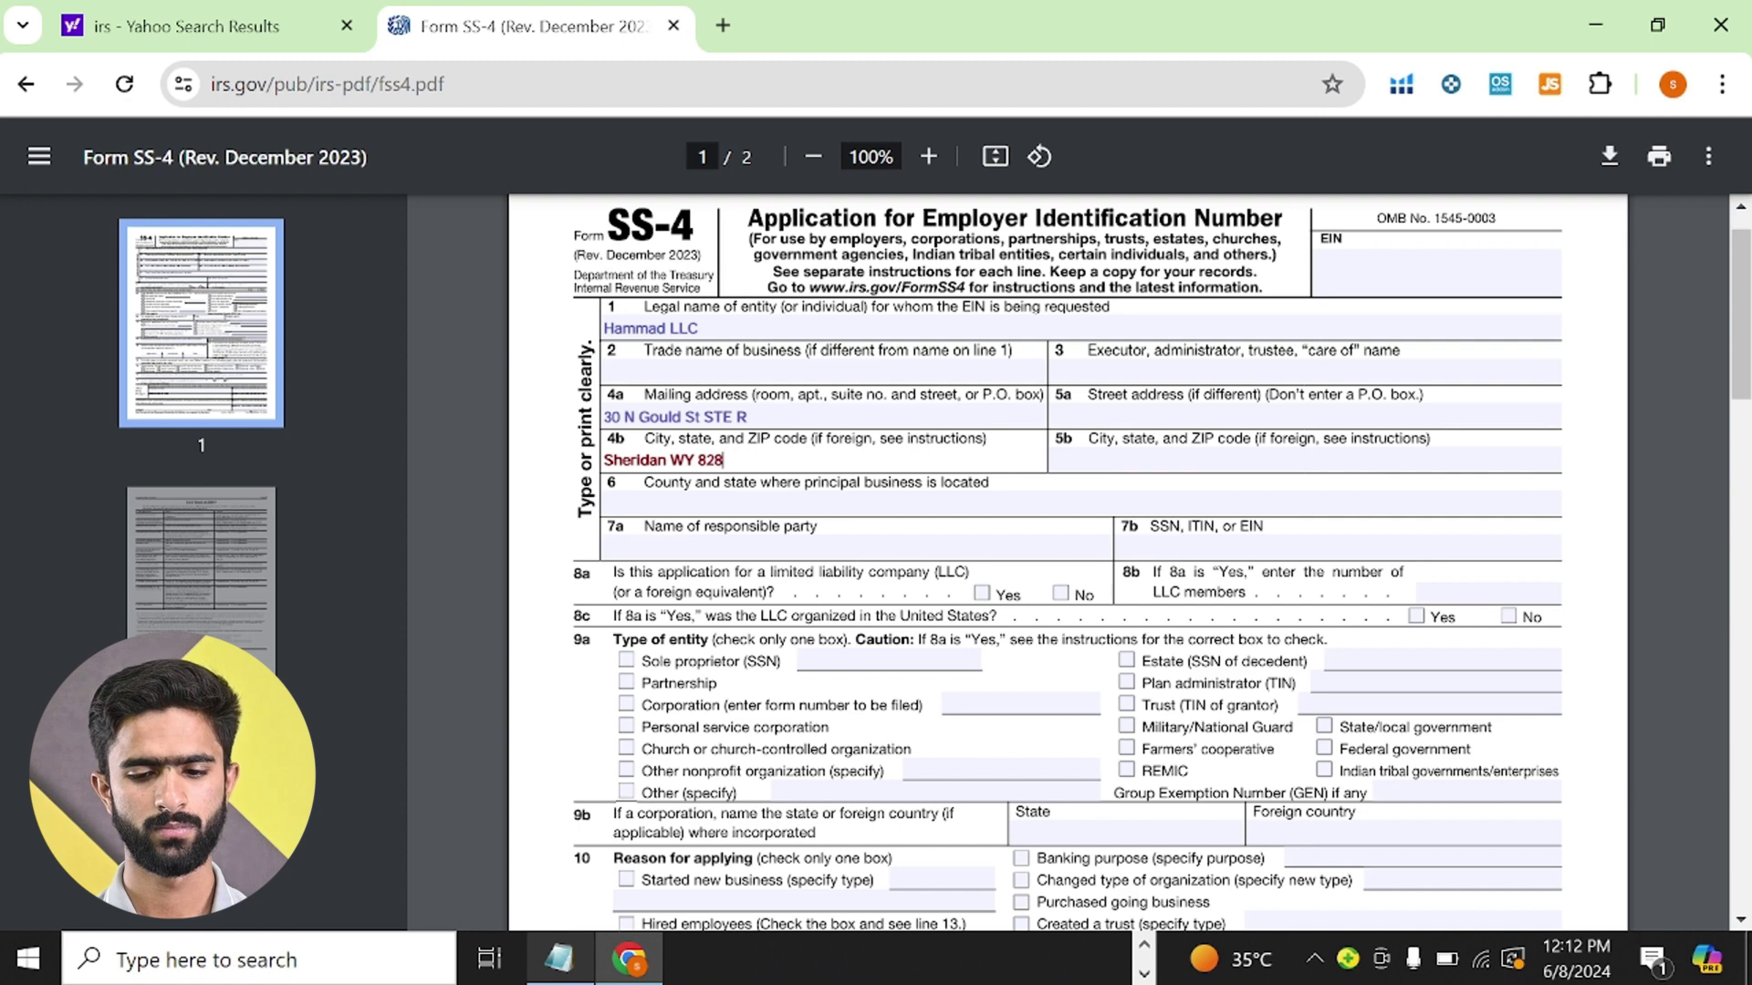
pyautogui.write('01')
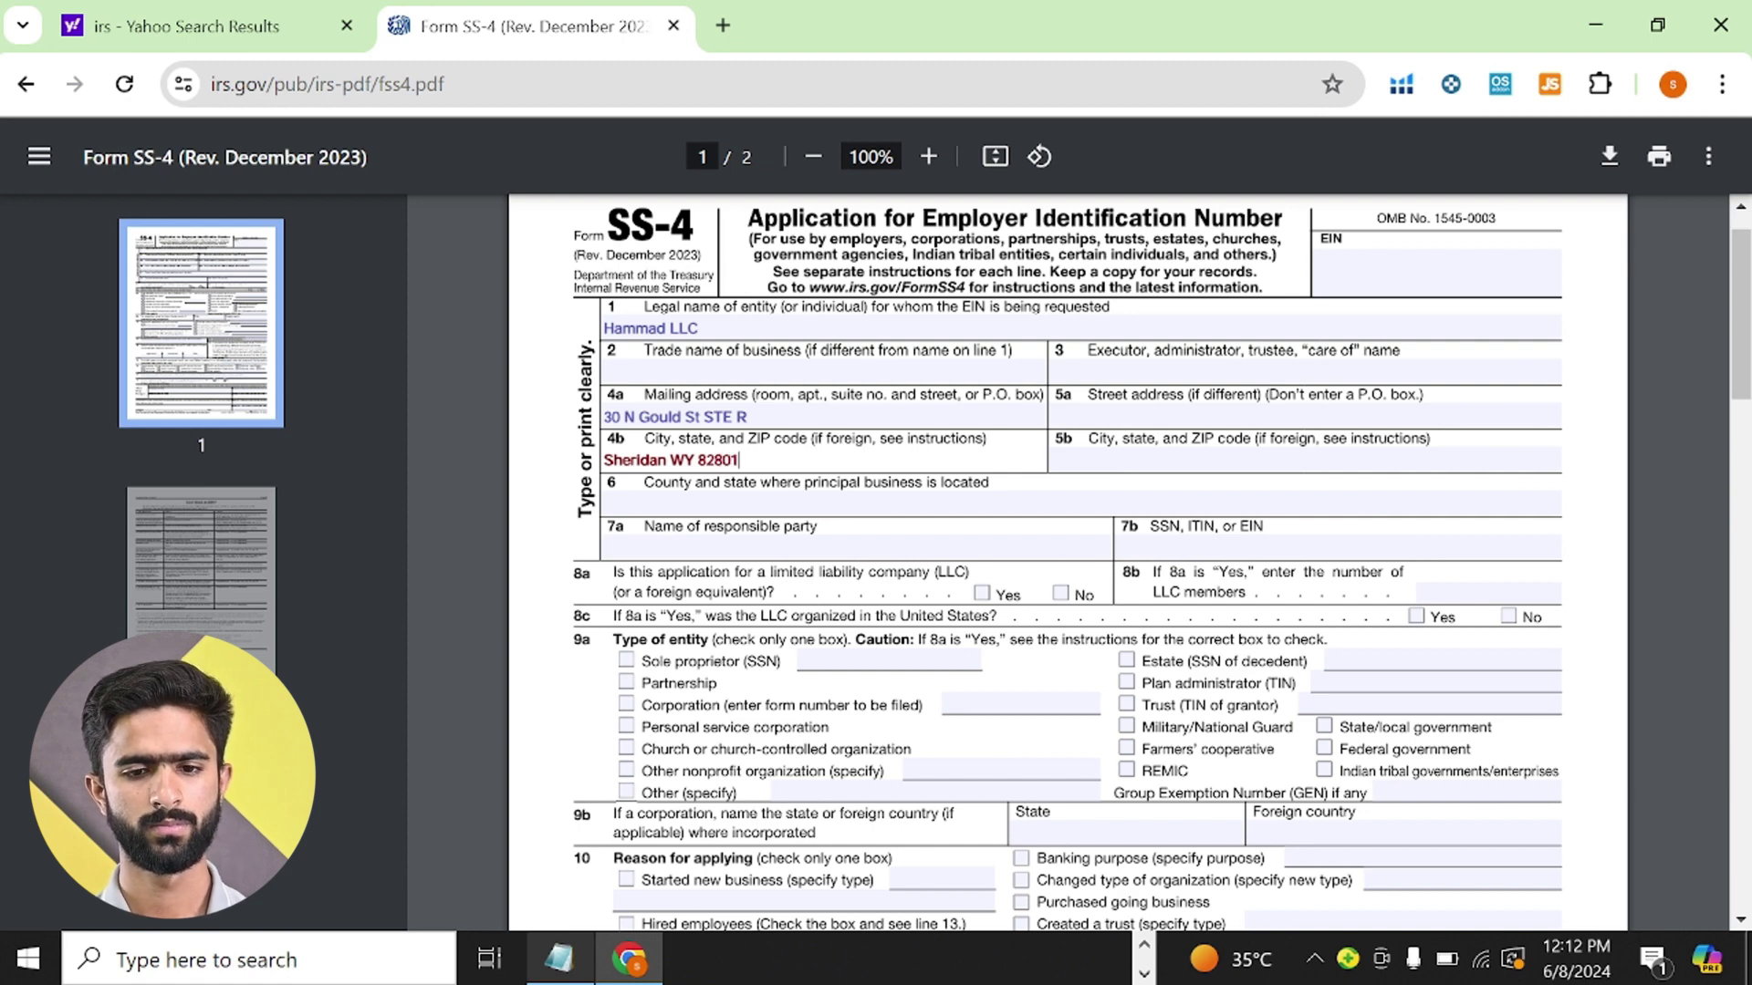
pyautogui.click(534, 522)
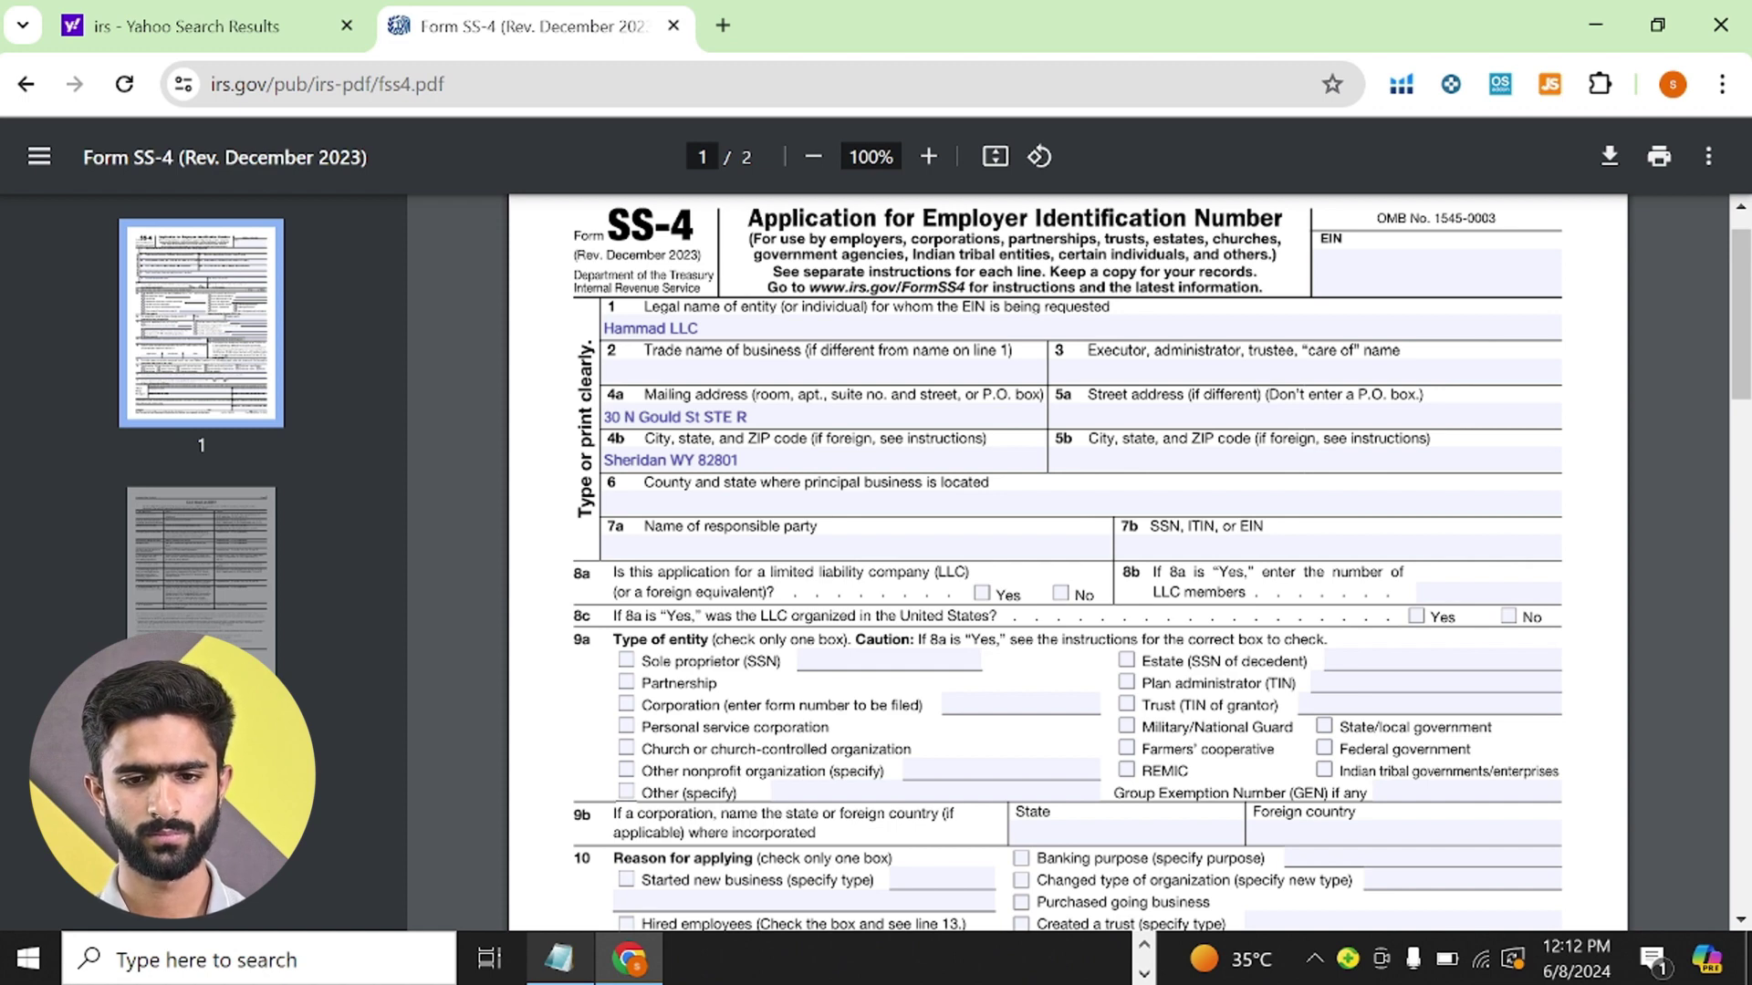
# - Enter US on line 6, the responsible party's full name on 7a, and EIN on 7b
pyautogui.click(604, 502)
pyautogui.write('US')
pyautogui.click(535, 526)
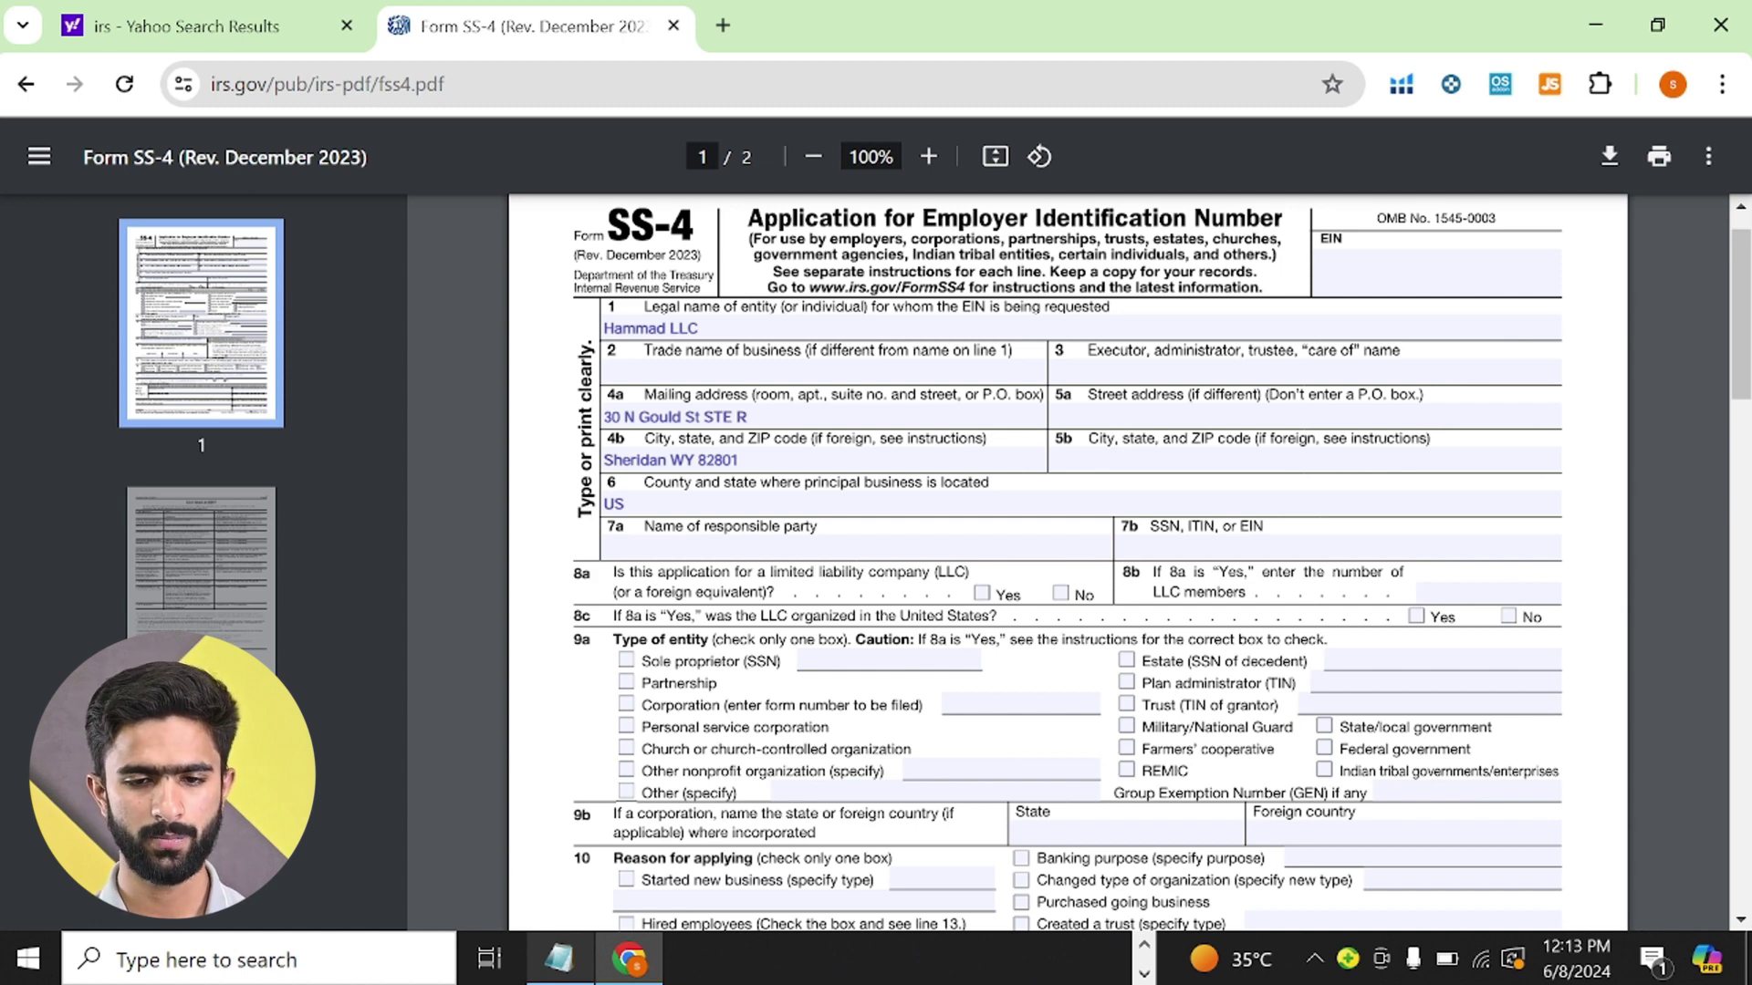
pyautogui.click(657, 547)
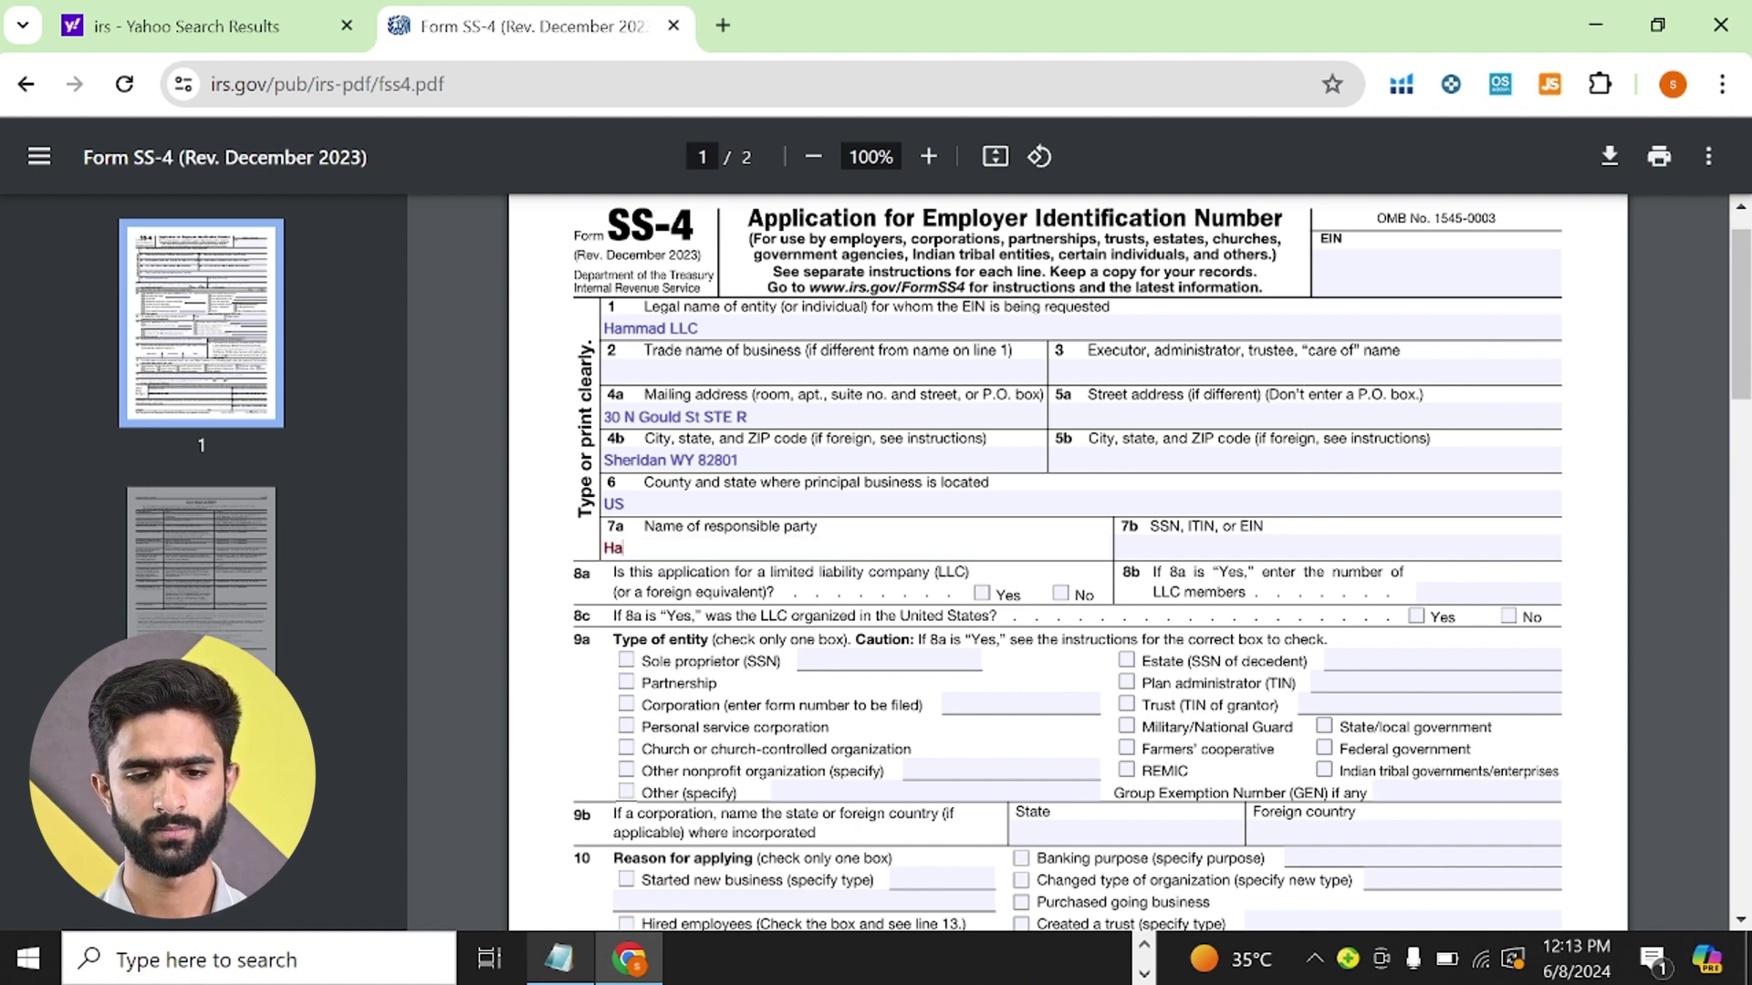
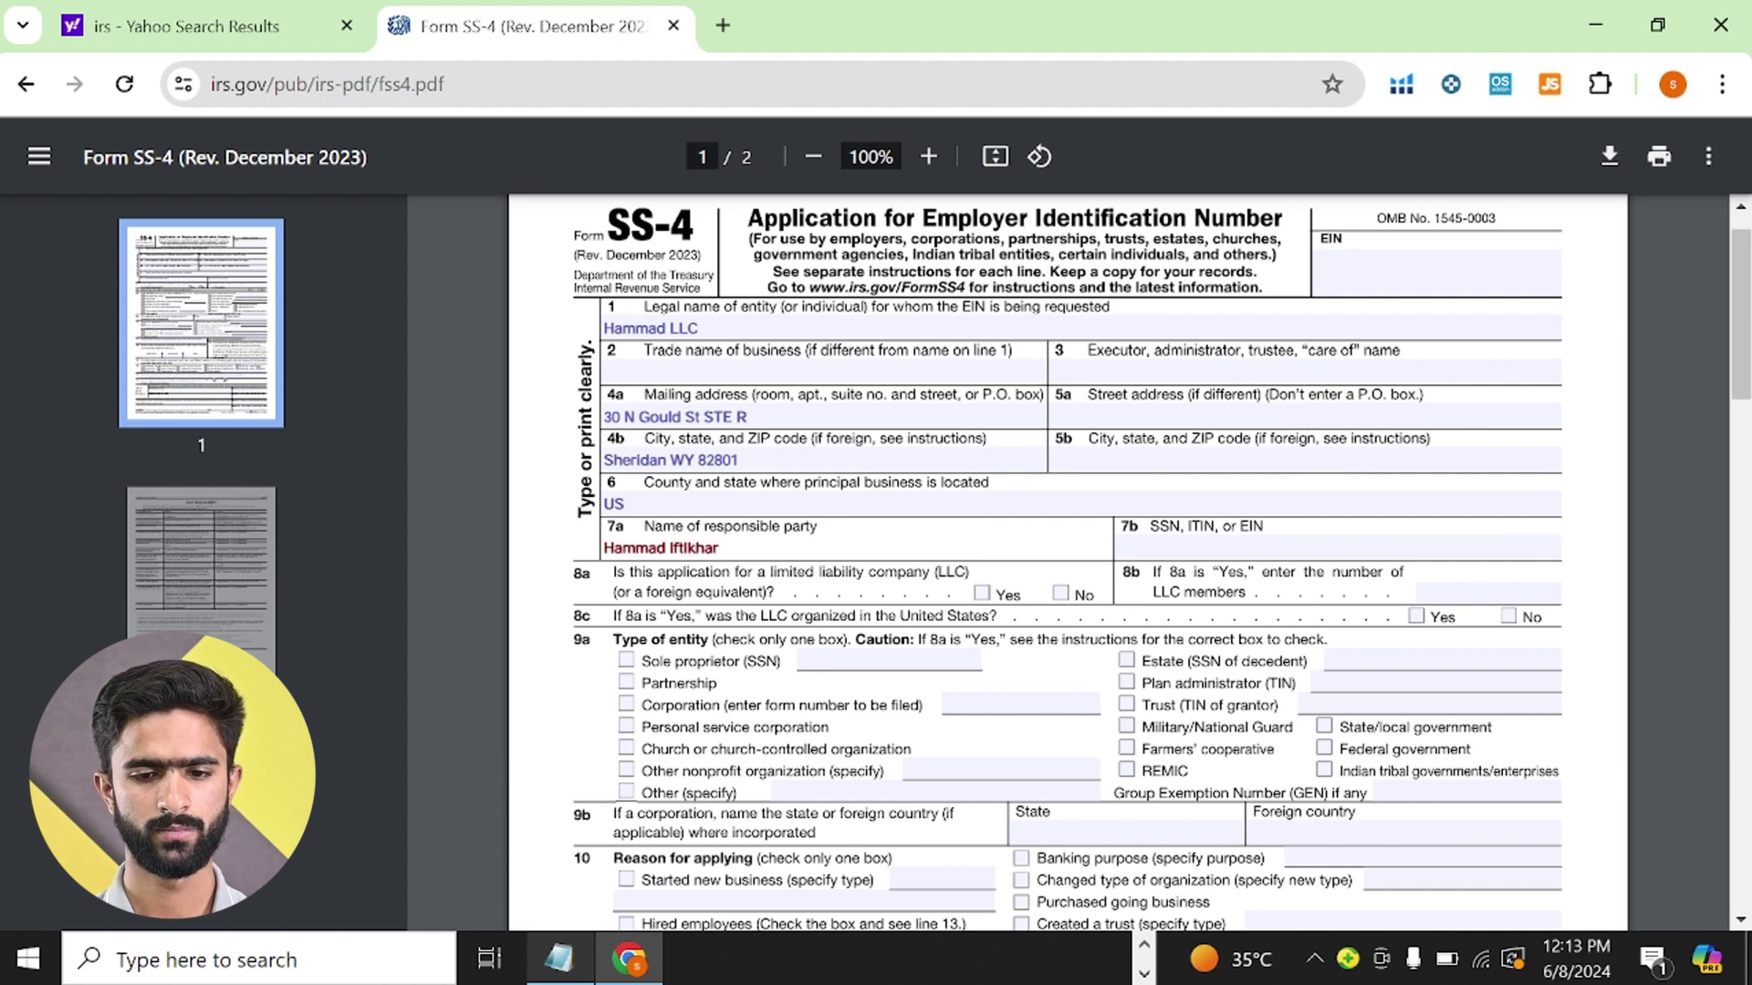
pyautogui.click(536, 564)
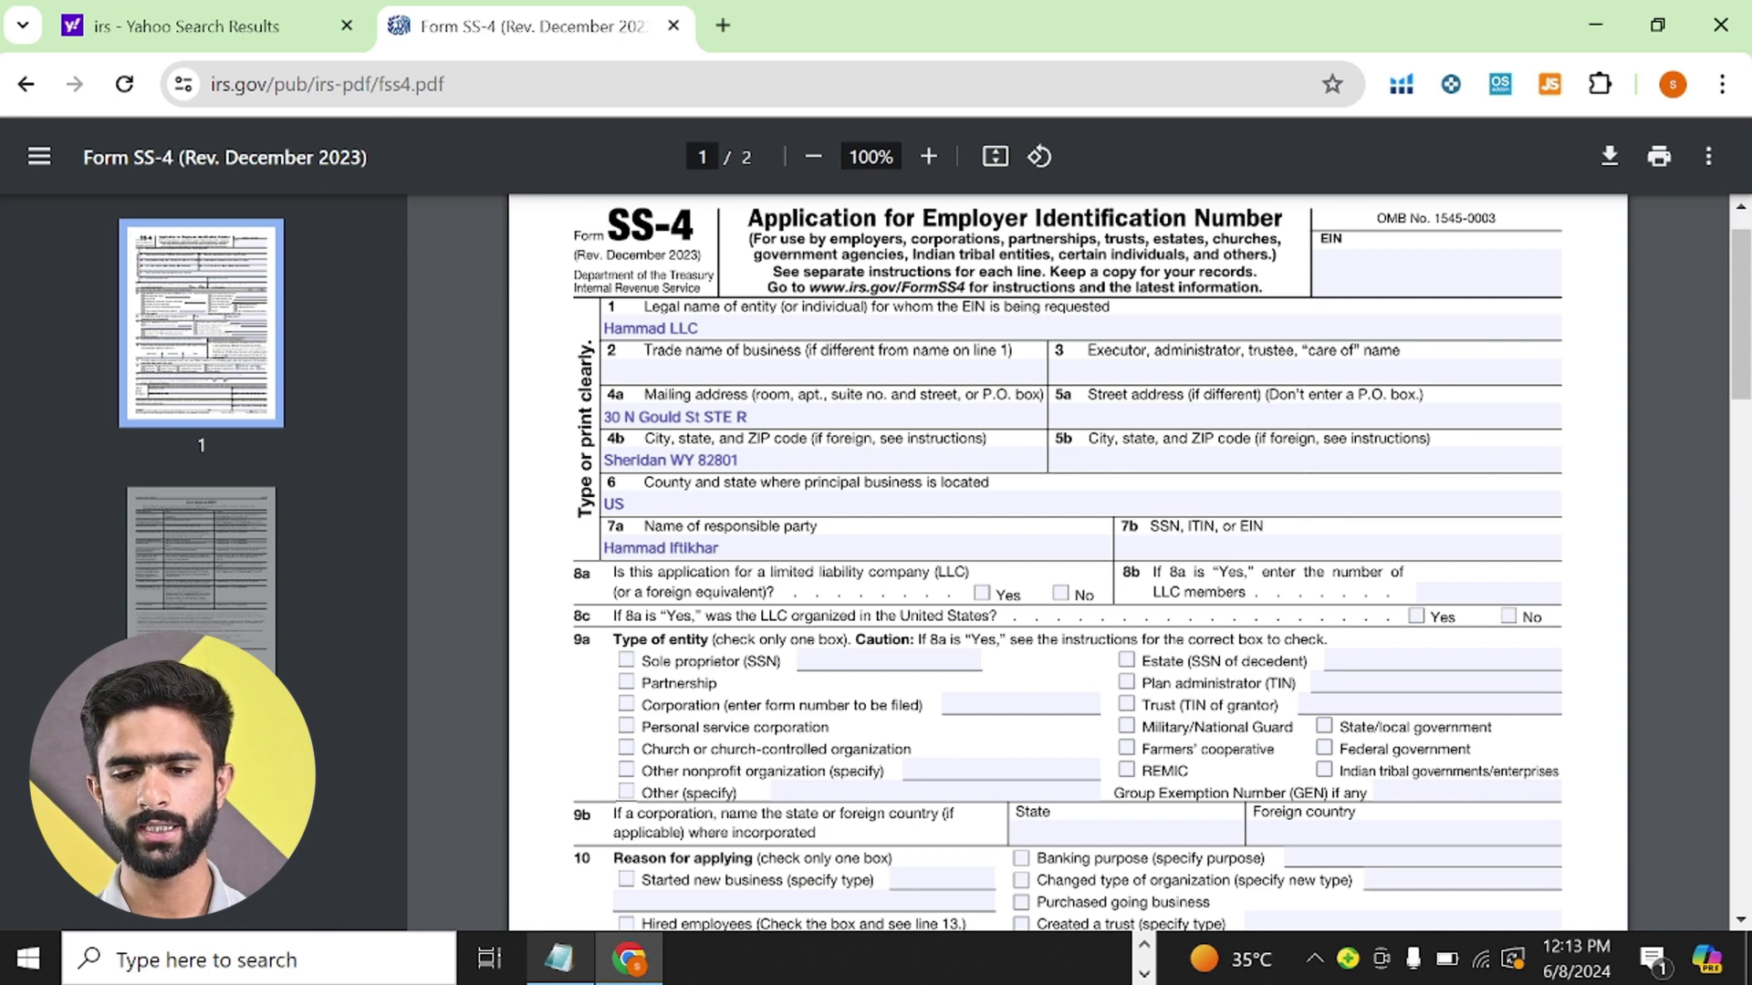
pyautogui.click(1338, 547)
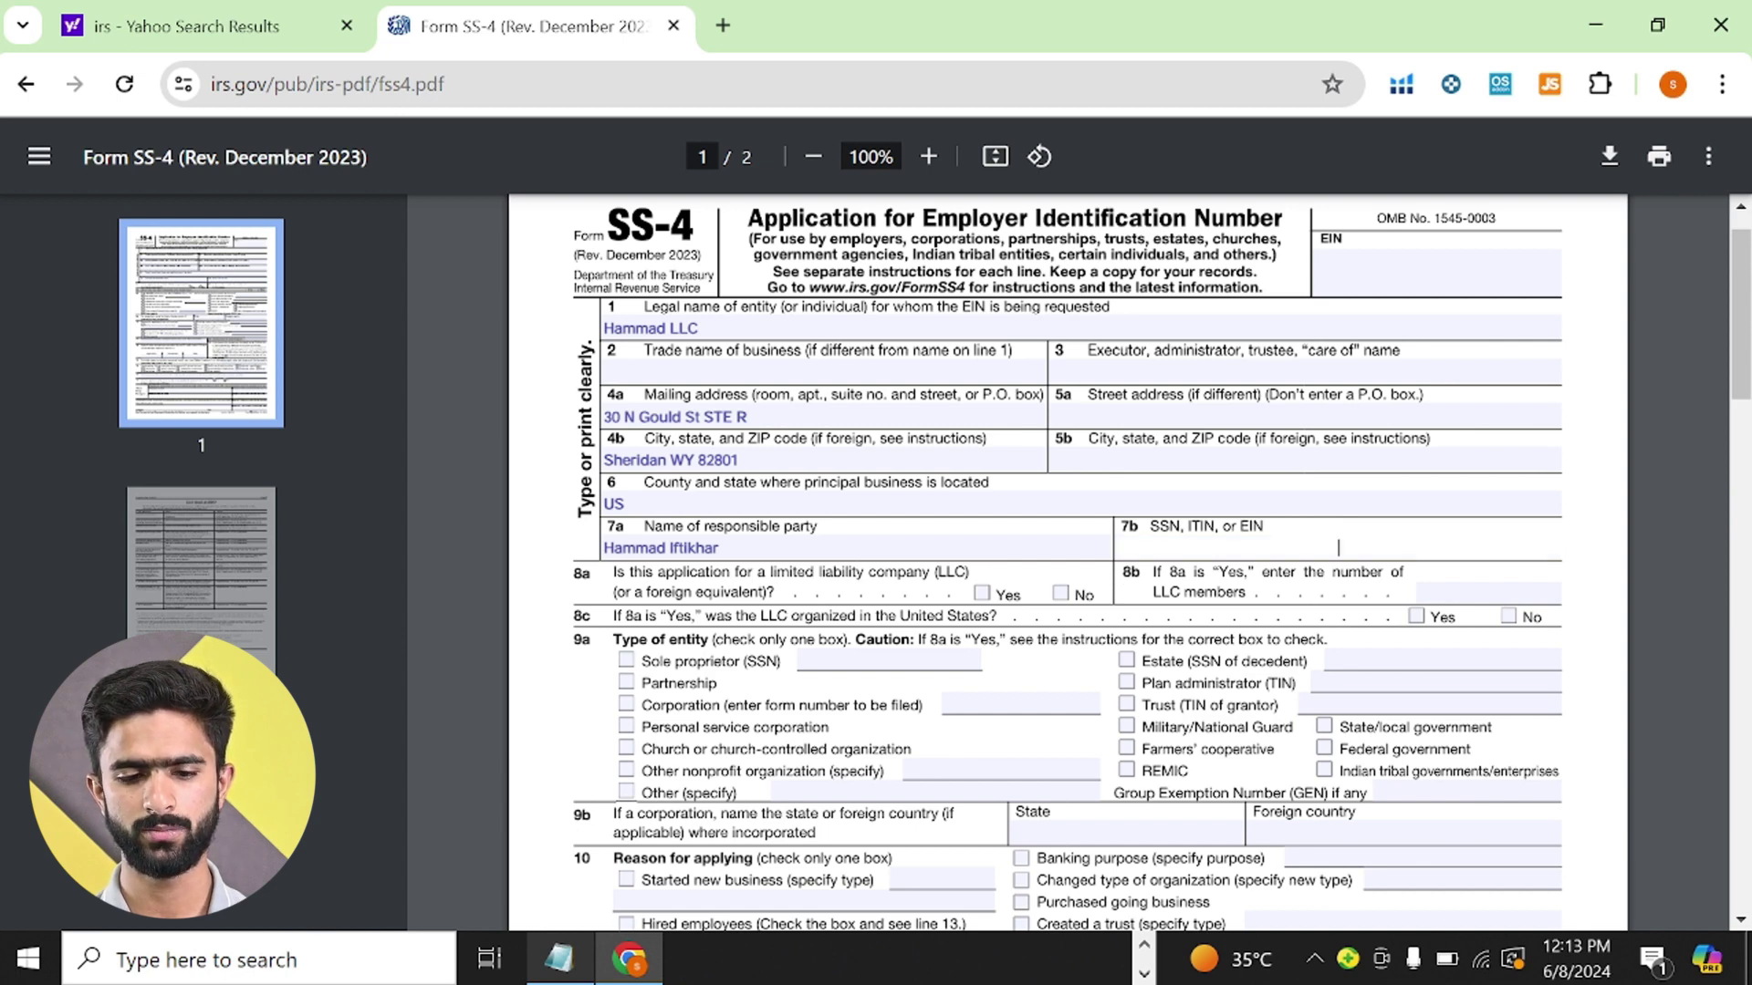
pyautogui.write('EIN')
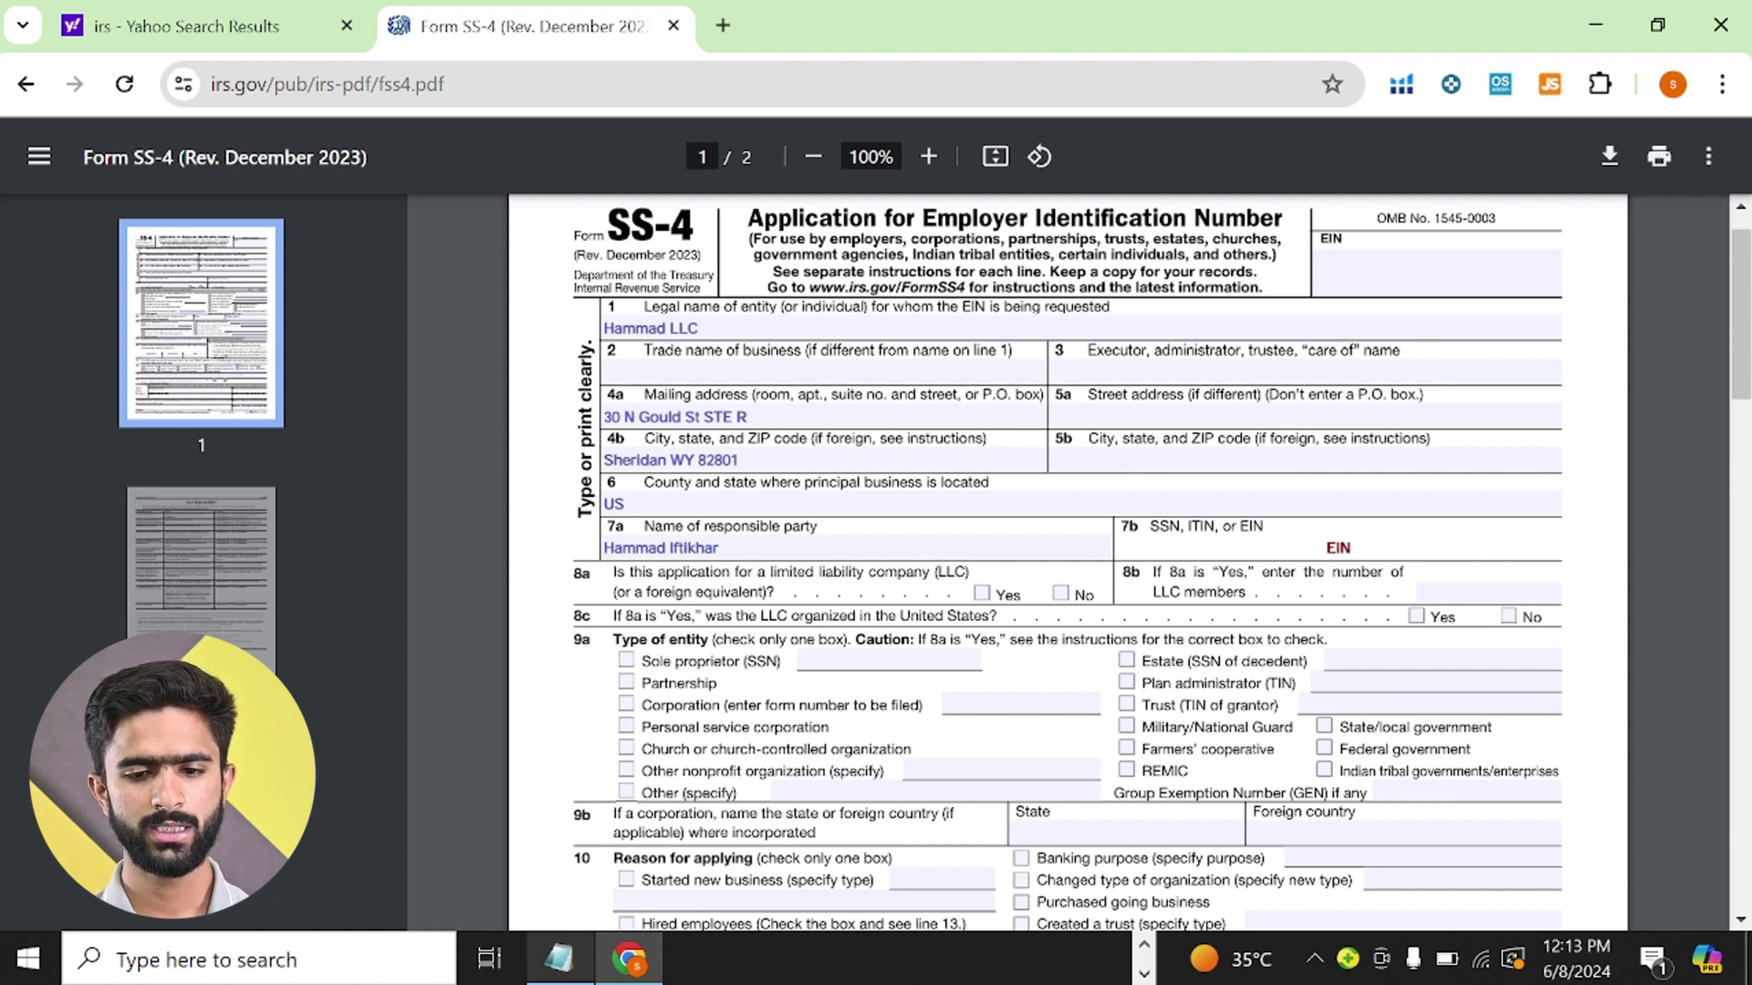
pyautogui.press('Tab')
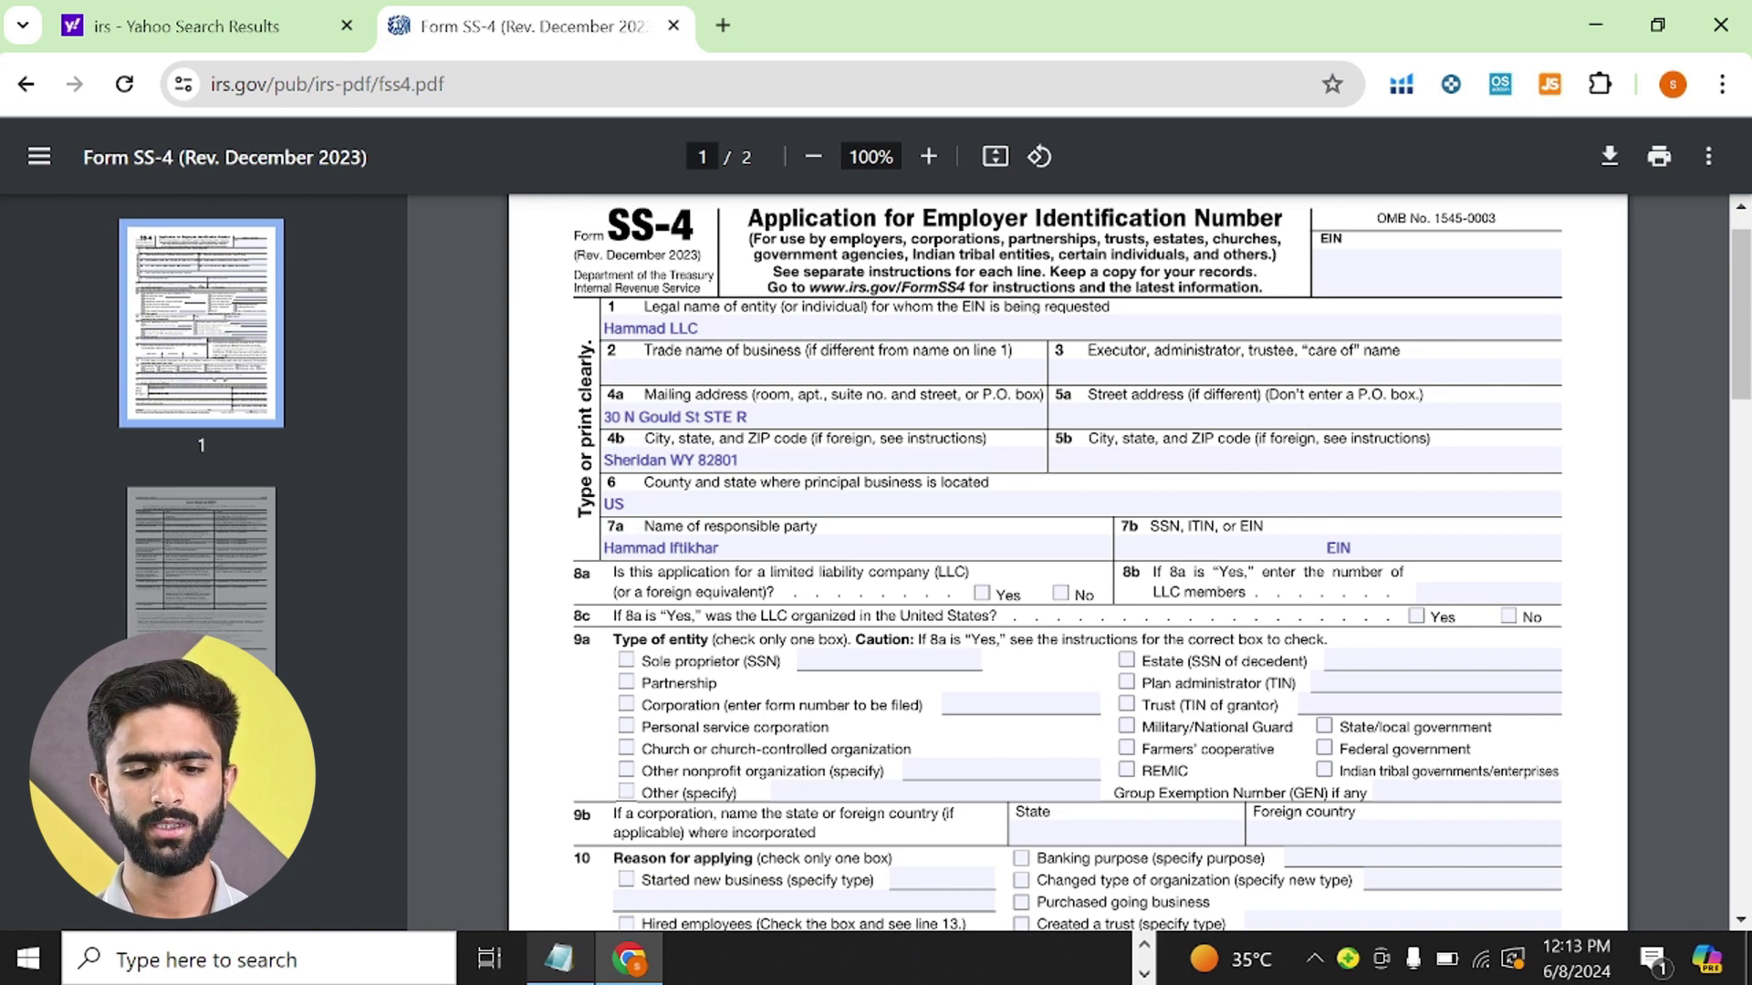
# - Check Yes on 8a and 8c, entering 'Single member LLC' as the 8b member count
pyautogui.click(981, 594)
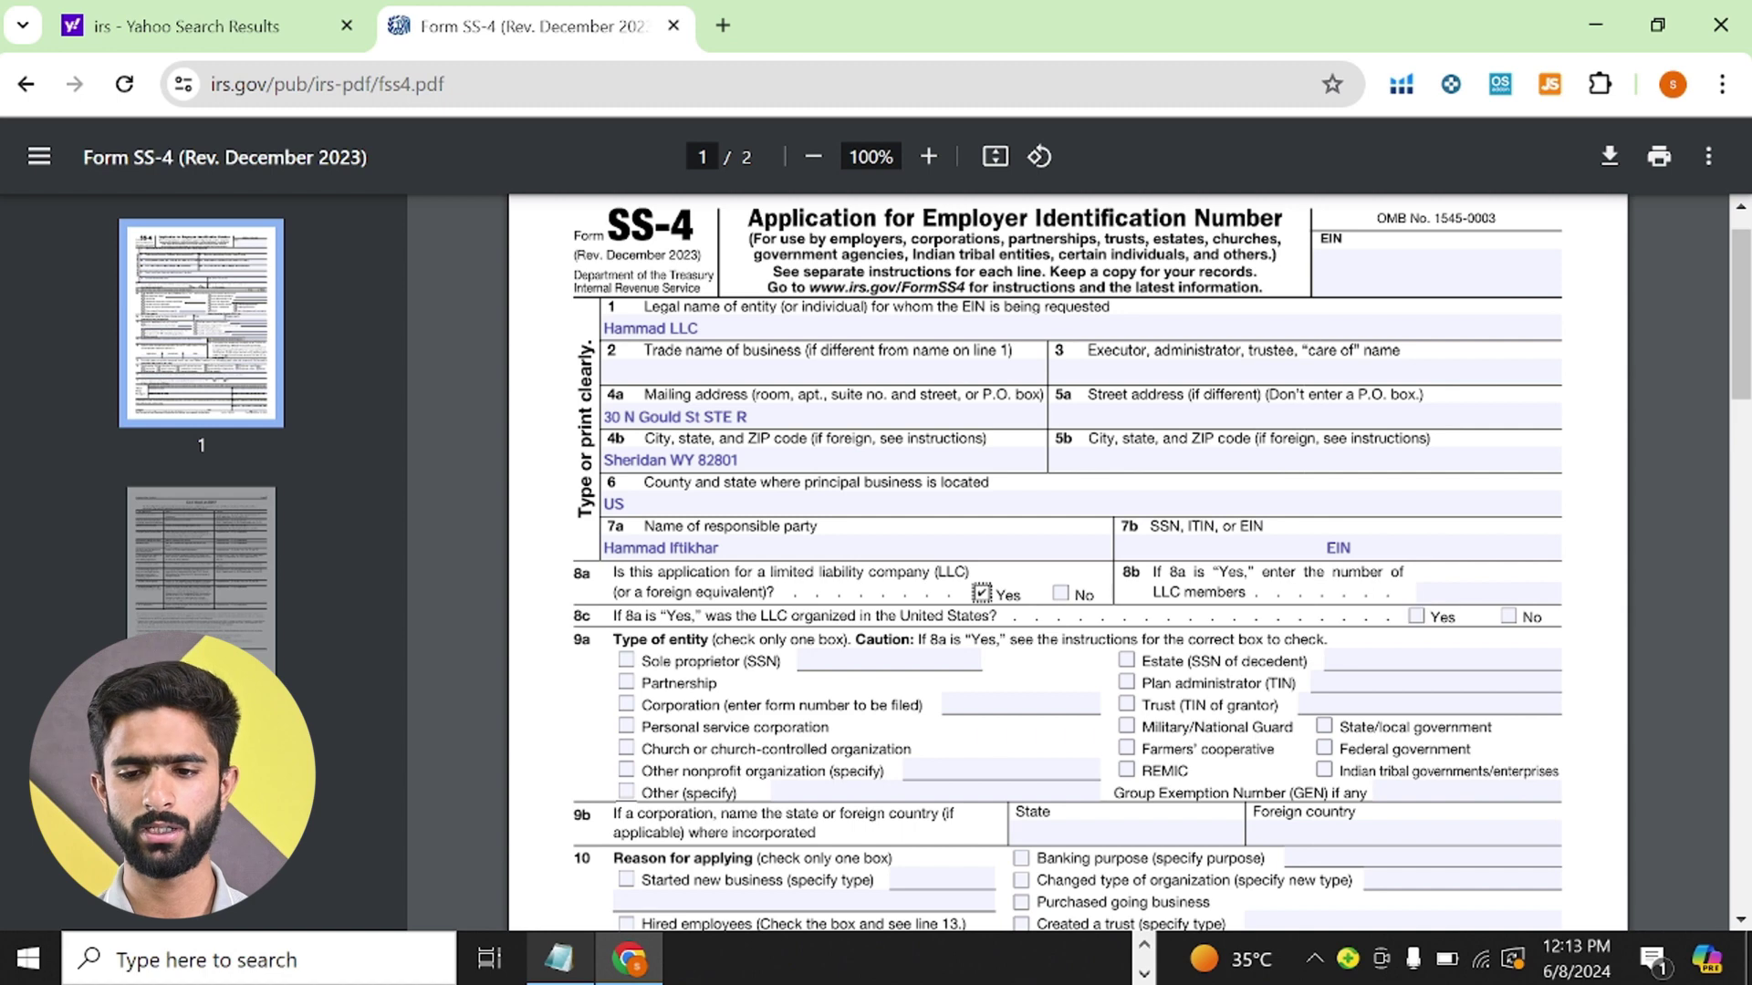
pyautogui.click(1488, 593)
pyautogui.write('S')
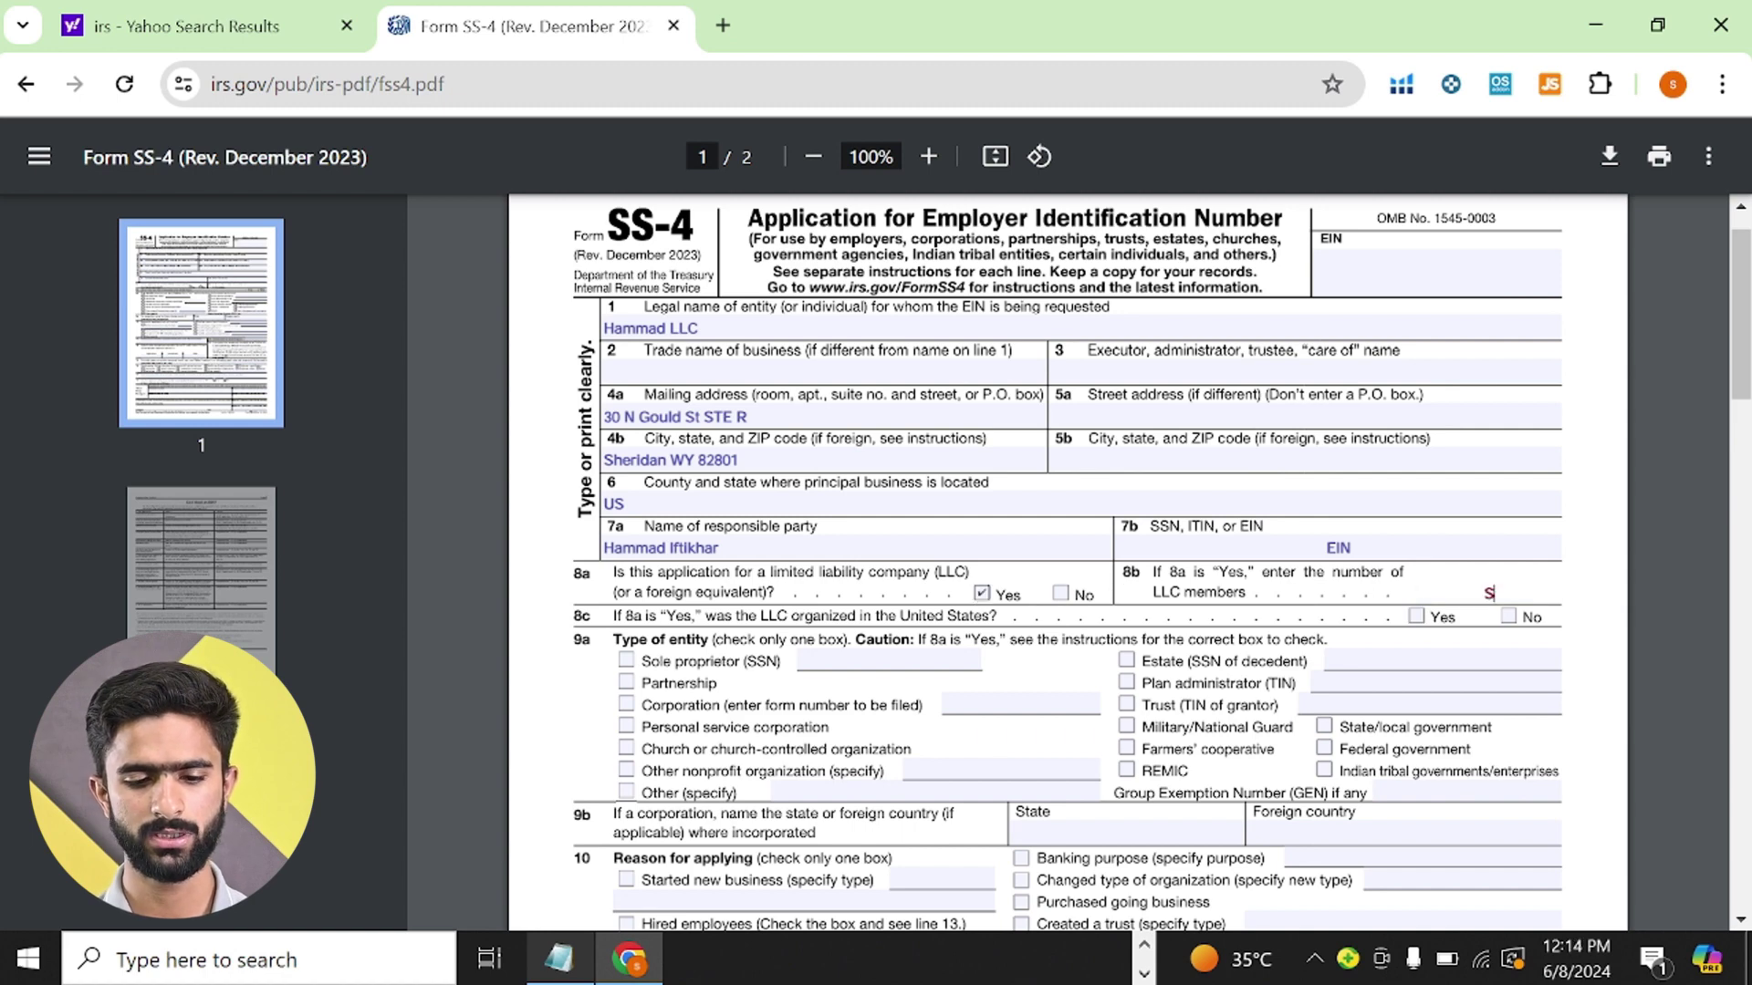
pyautogui.write('Ingle')
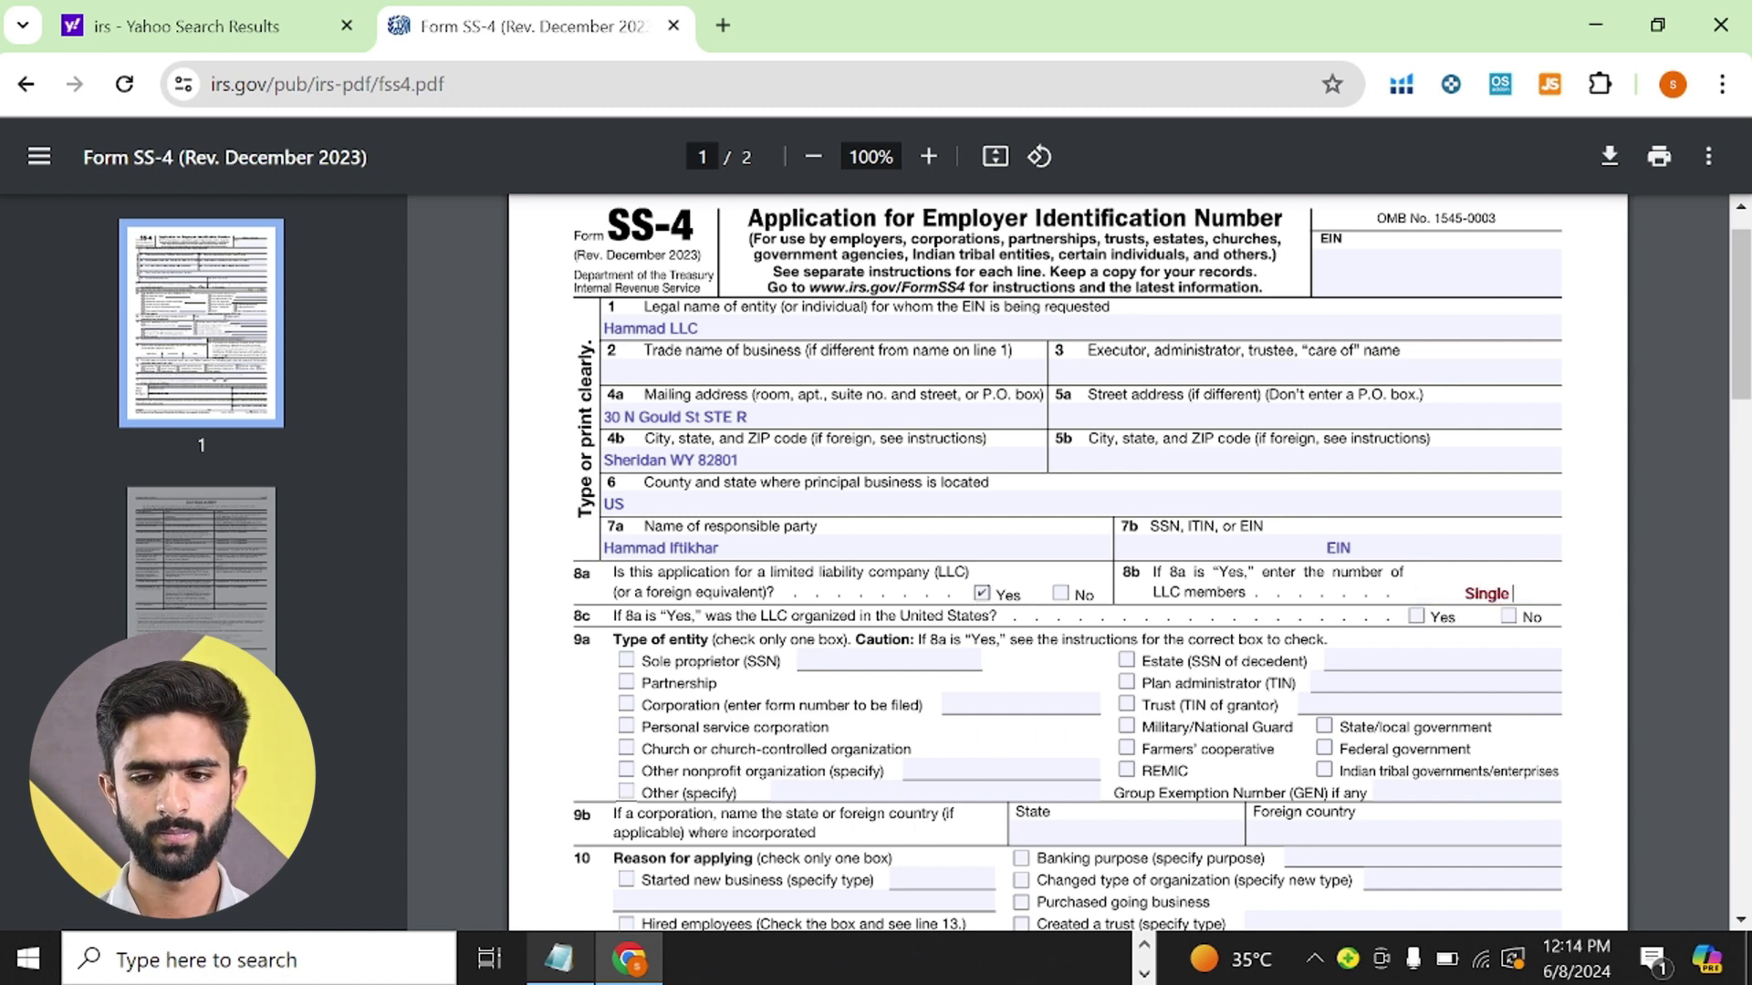
pyautogui.write(' mem')
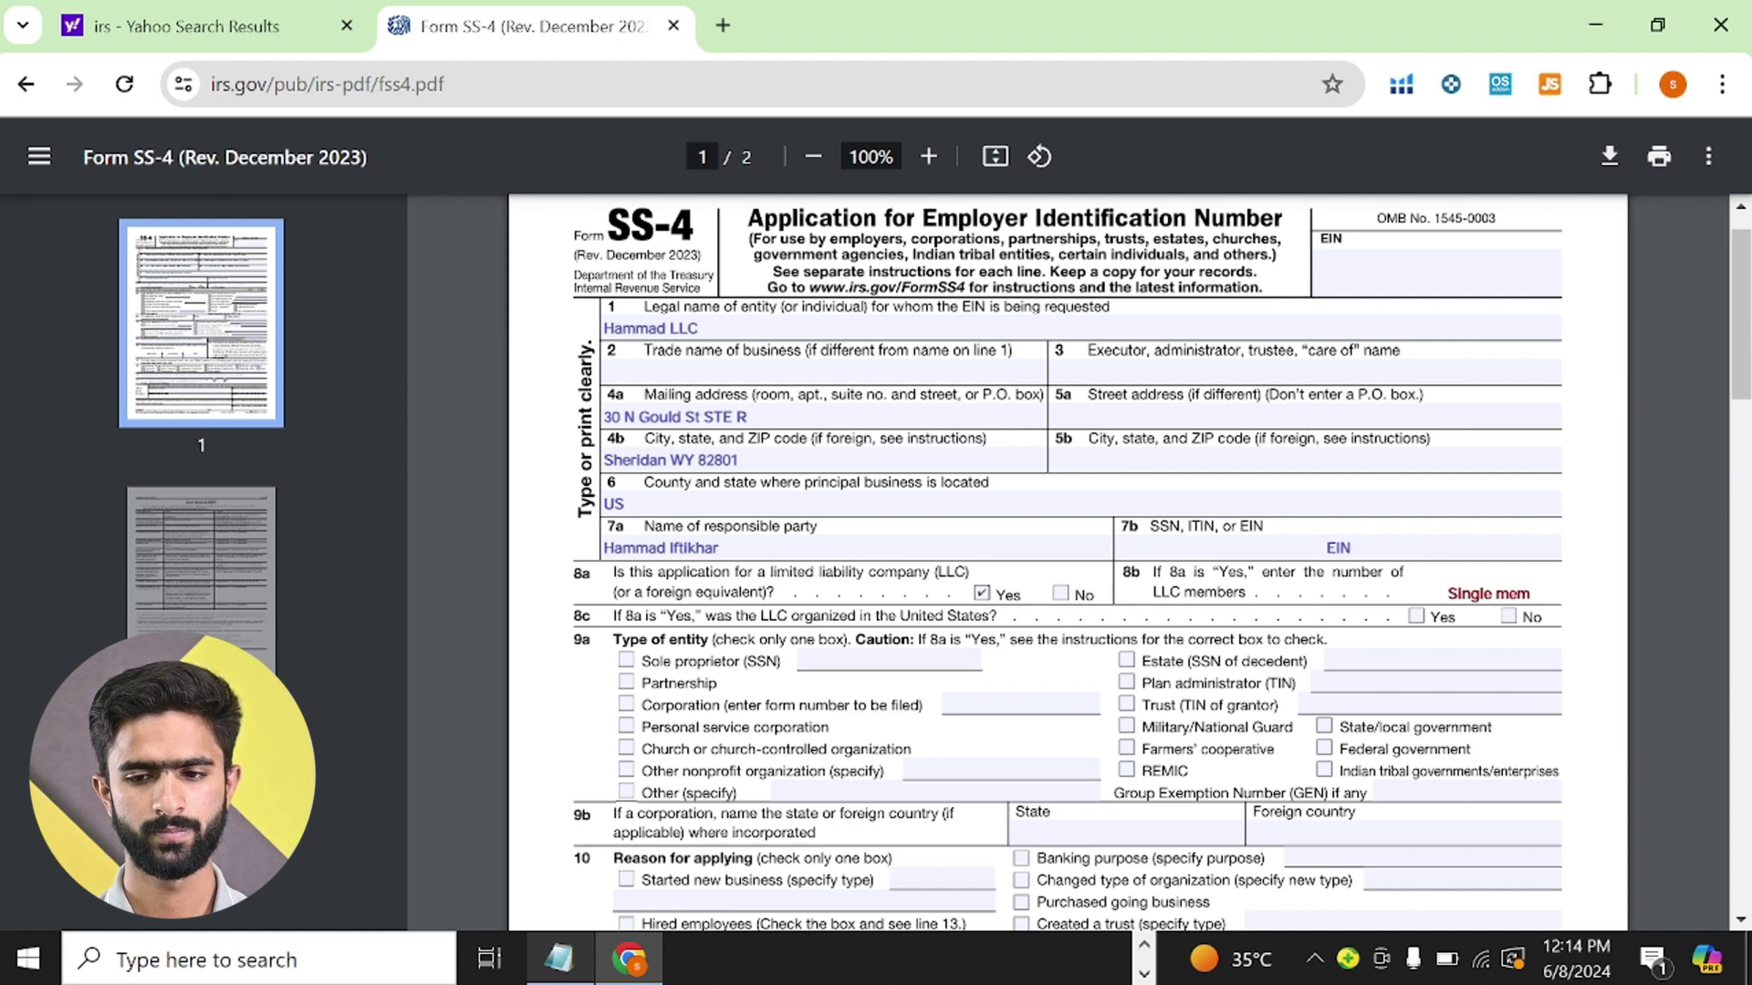
pyautogui.write('ber LLC')
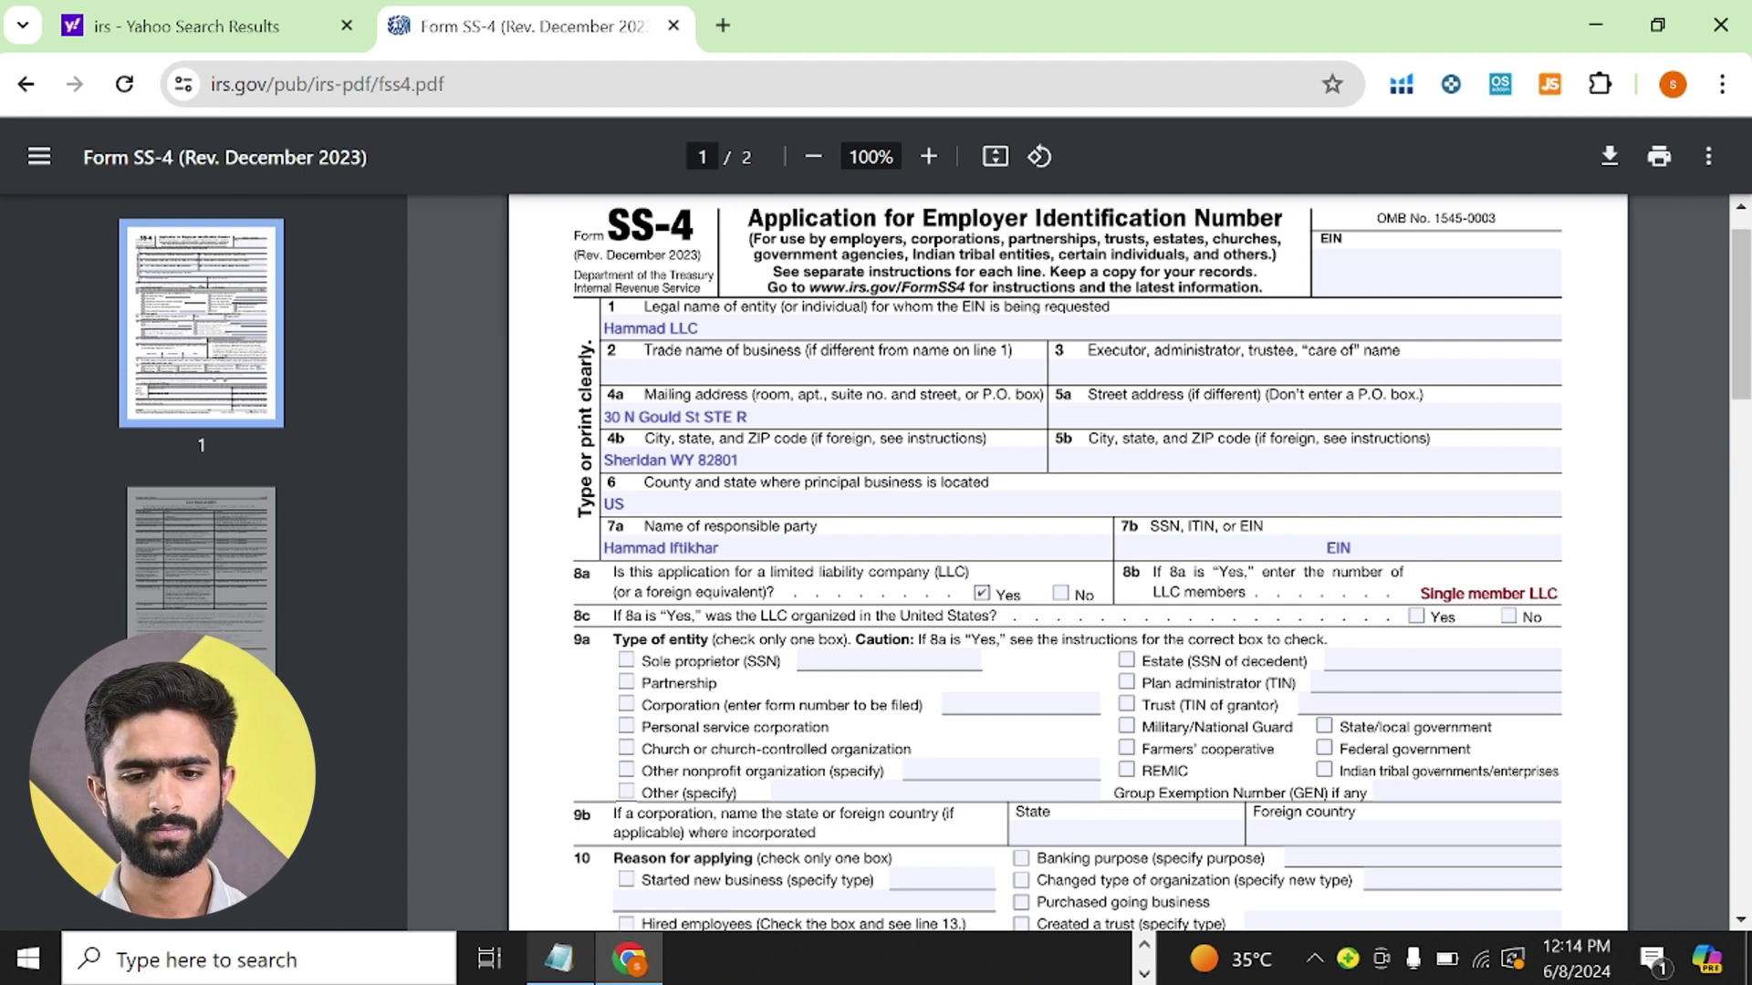
pyautogui.press('Tab')
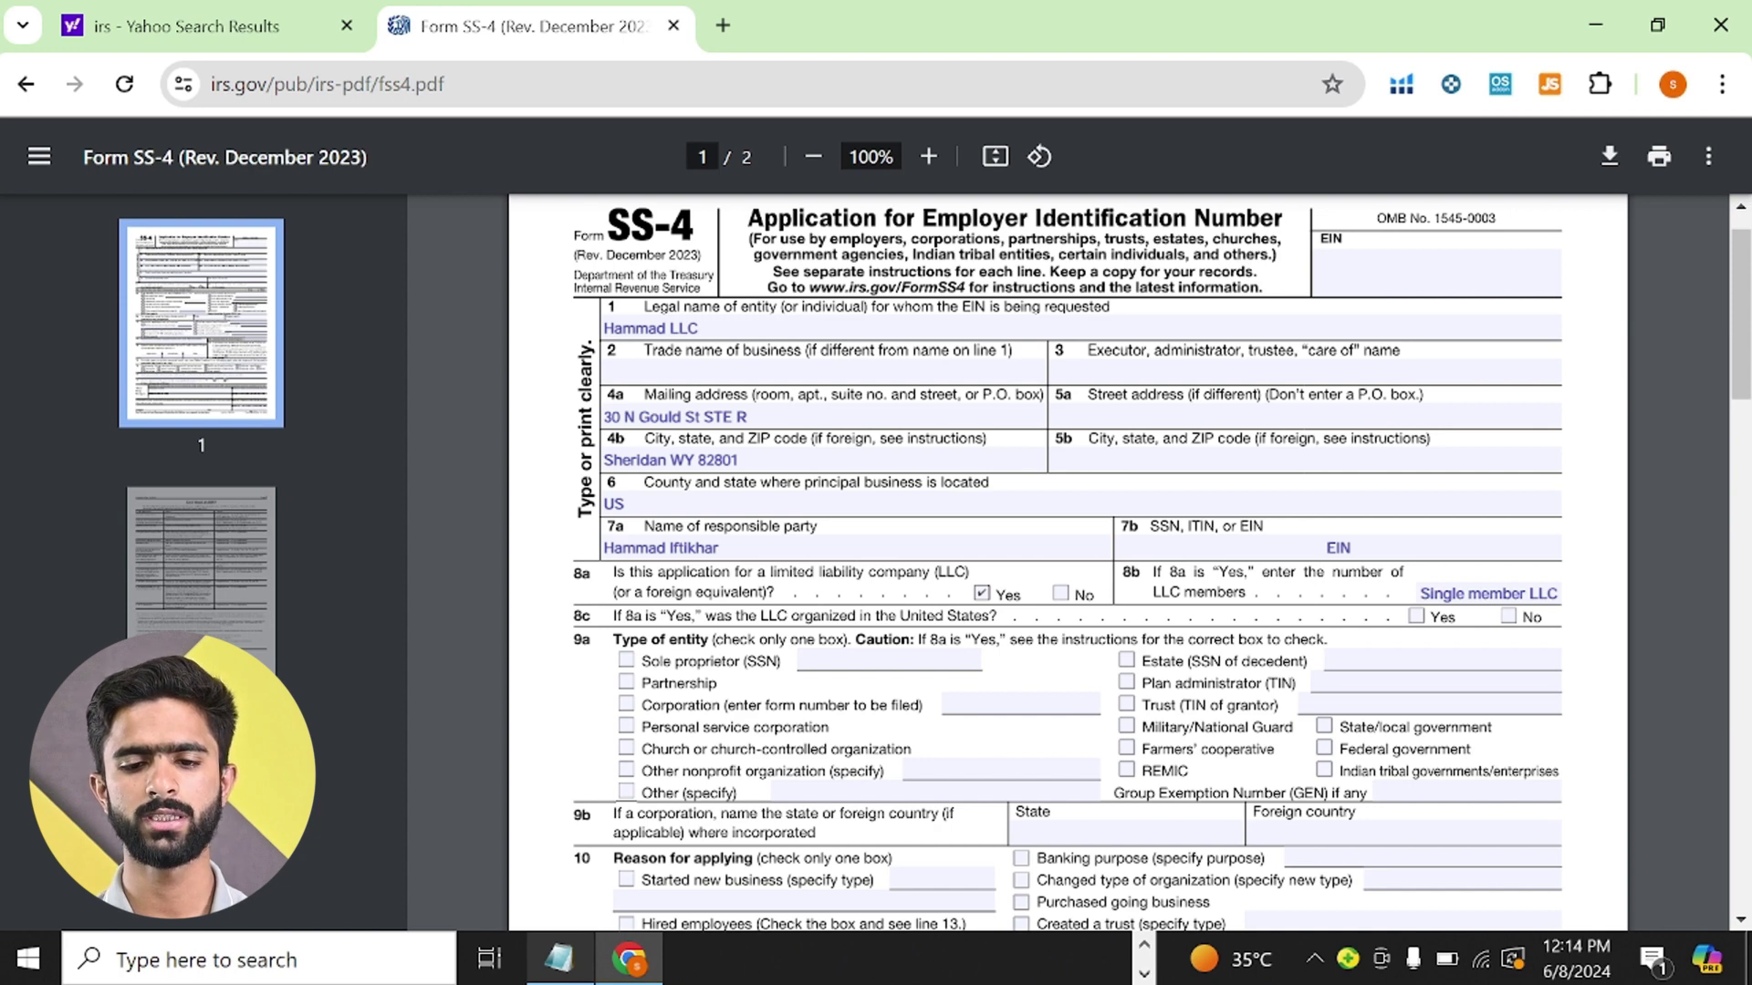
pyautogui.click(1415, 616)
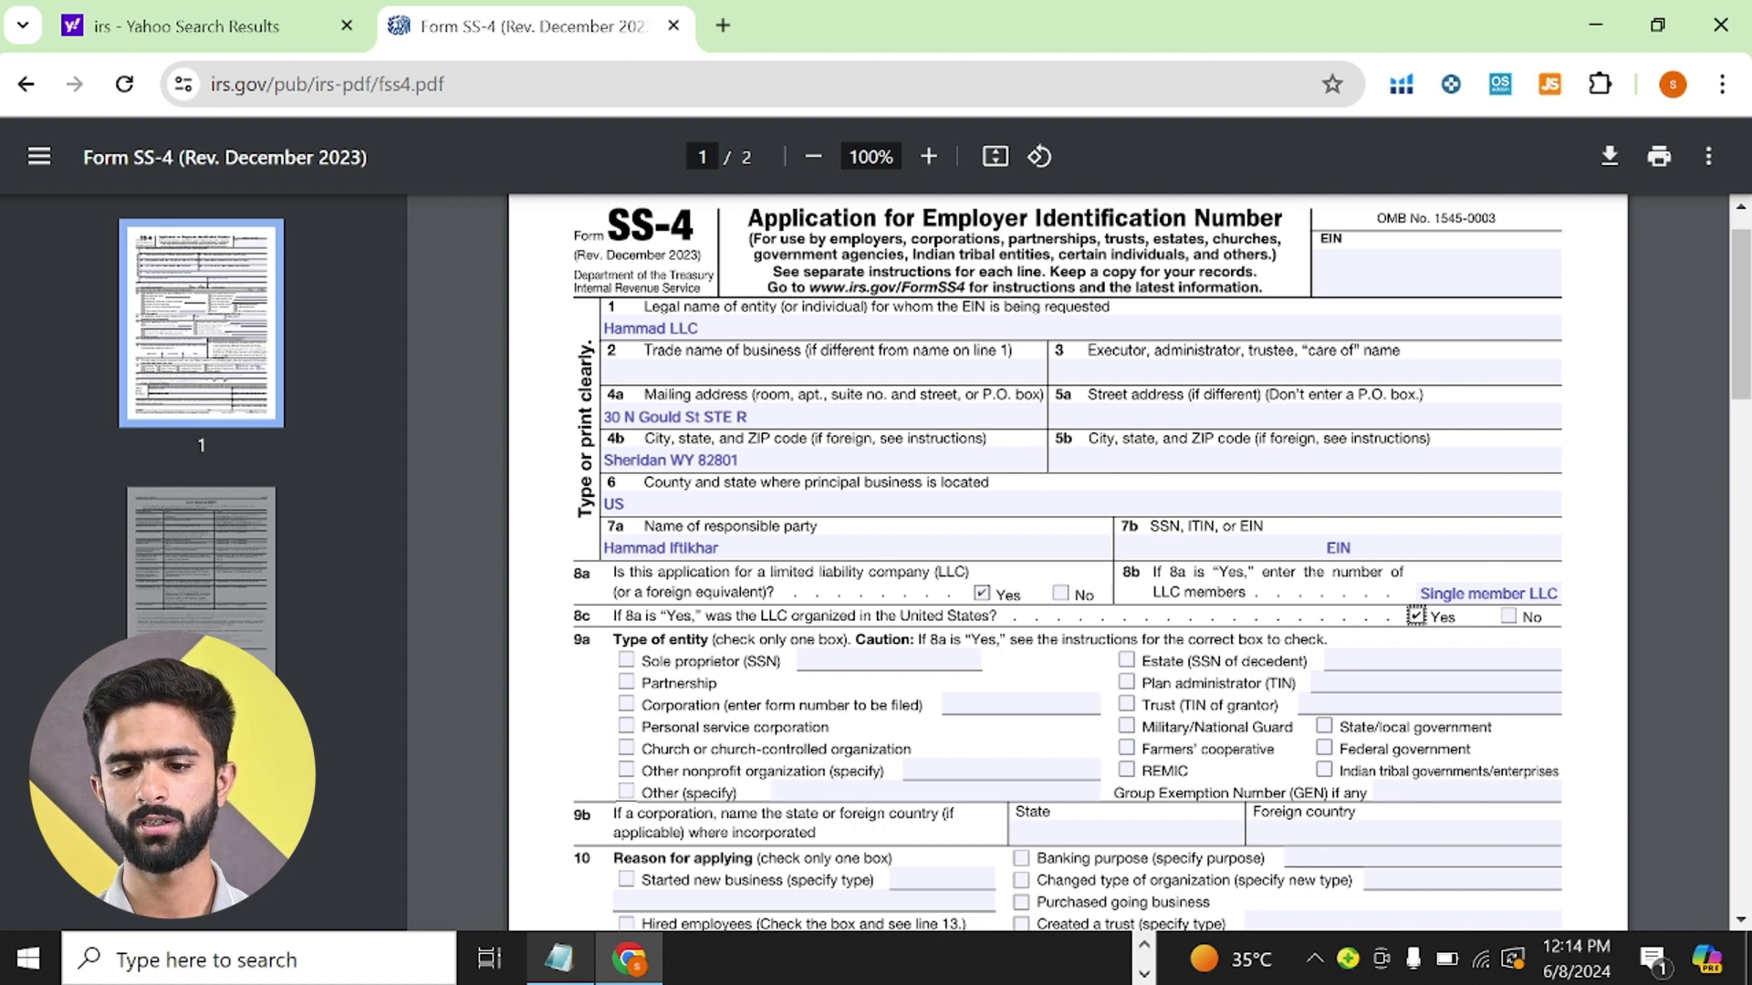
pyautogui.scroll(-1, 1067, 562)
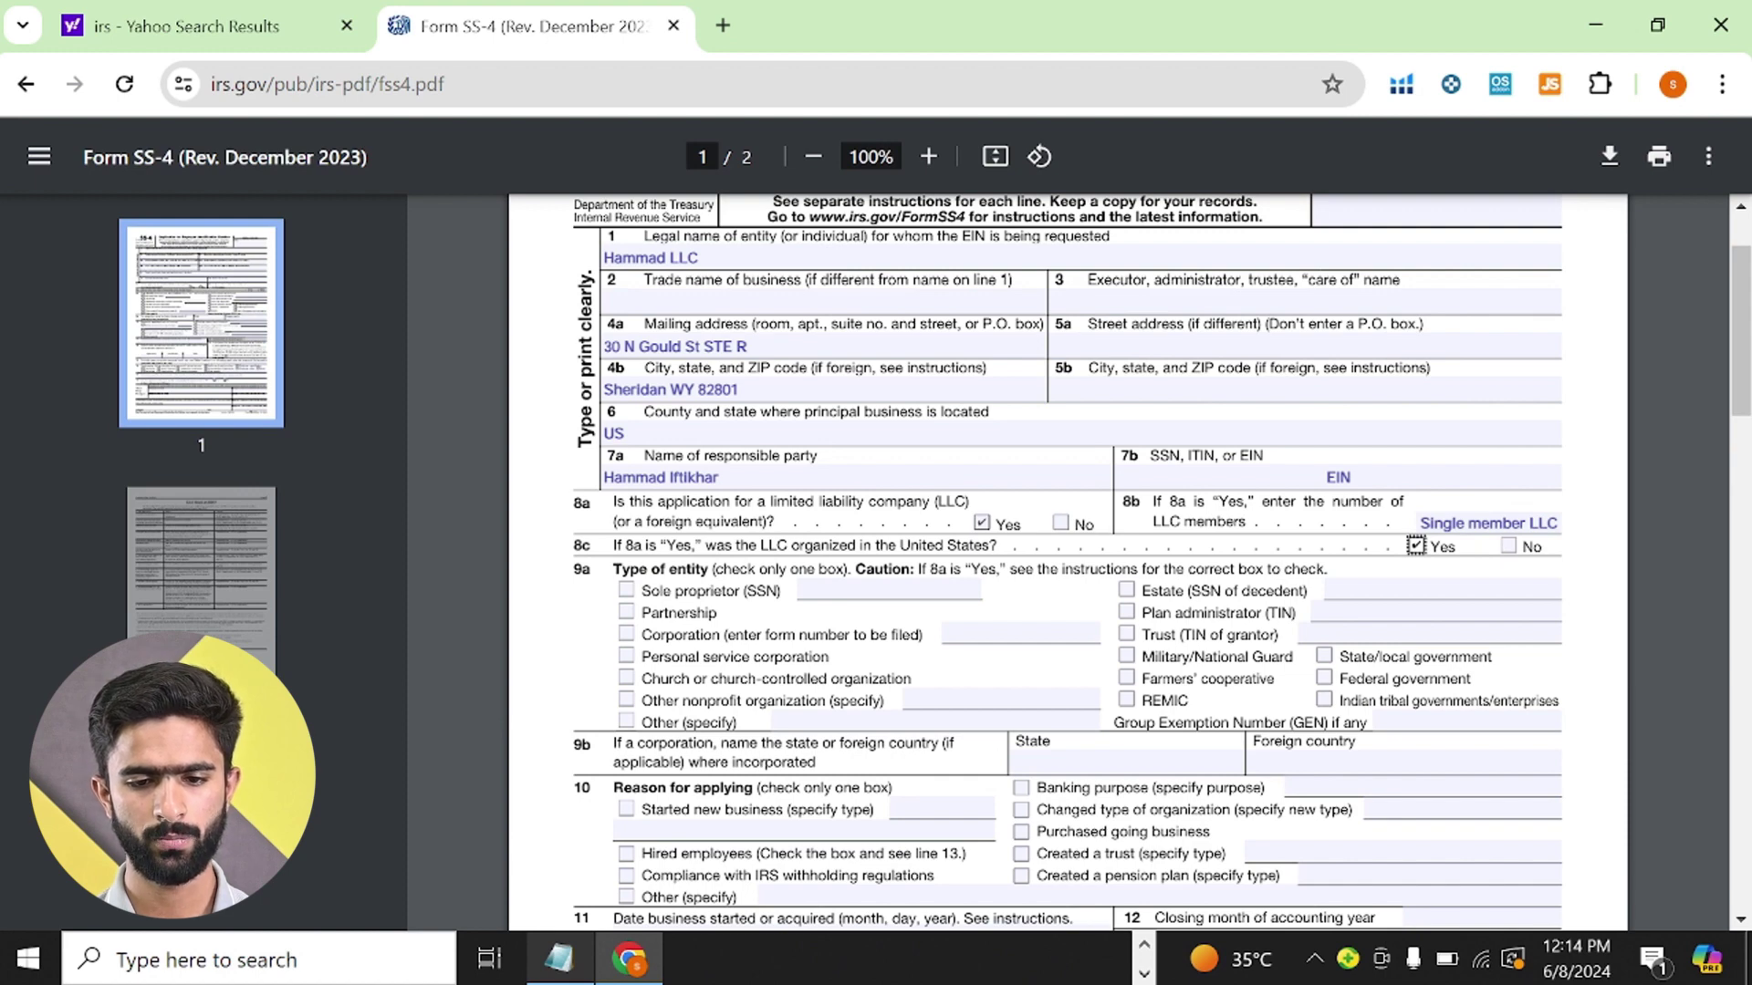
# - Mark the 9a entity type as Other: Foreign and enter WY as the 9b state
pyautogui.click(625, 722)
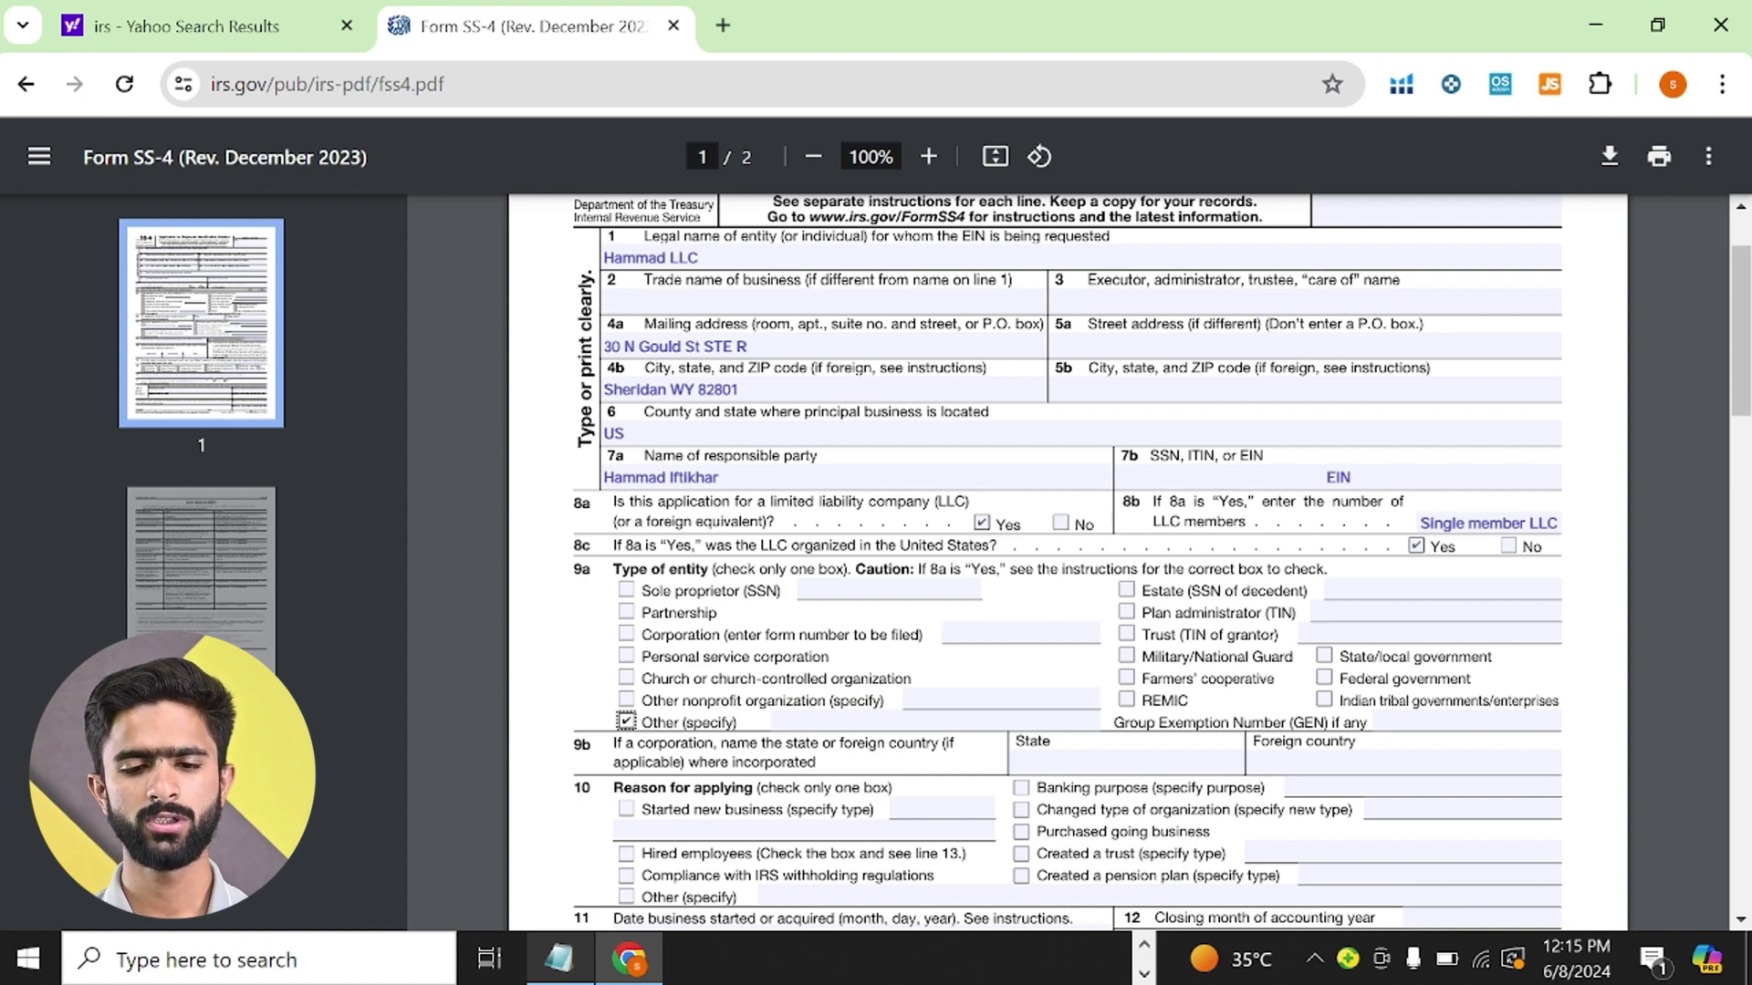
pyautogui.click(821, 723)
pyautogui.write('F')
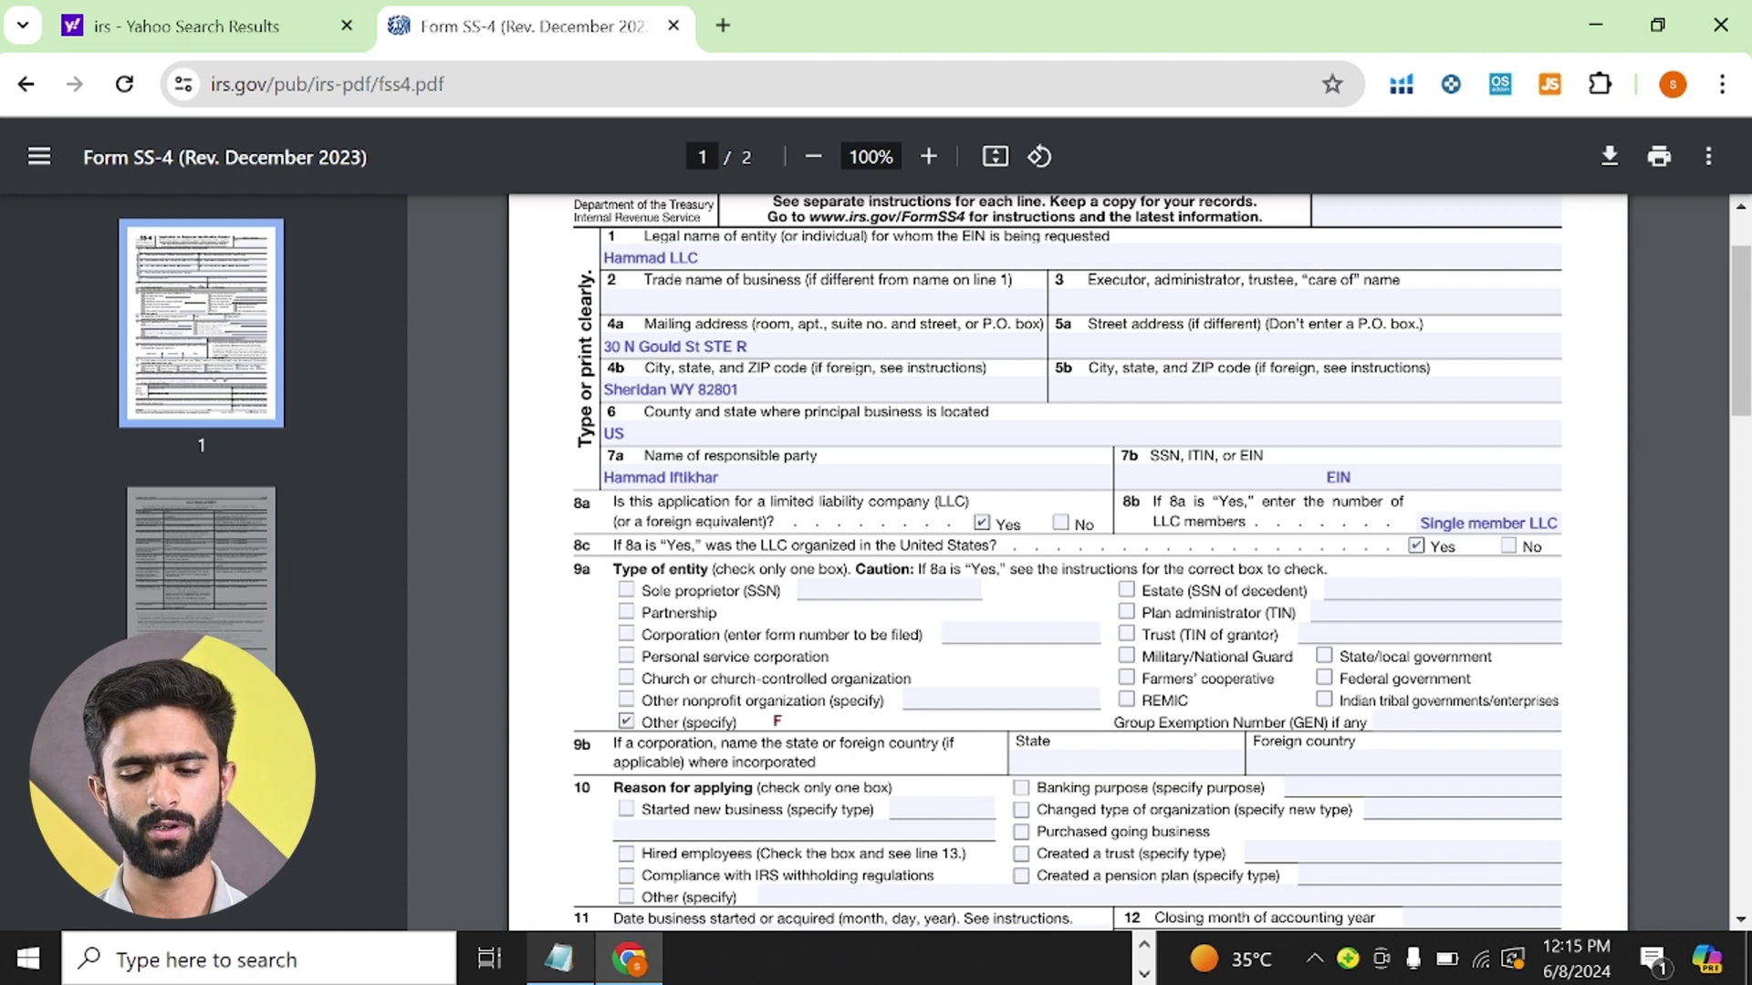
pyautogui.write('oreign')
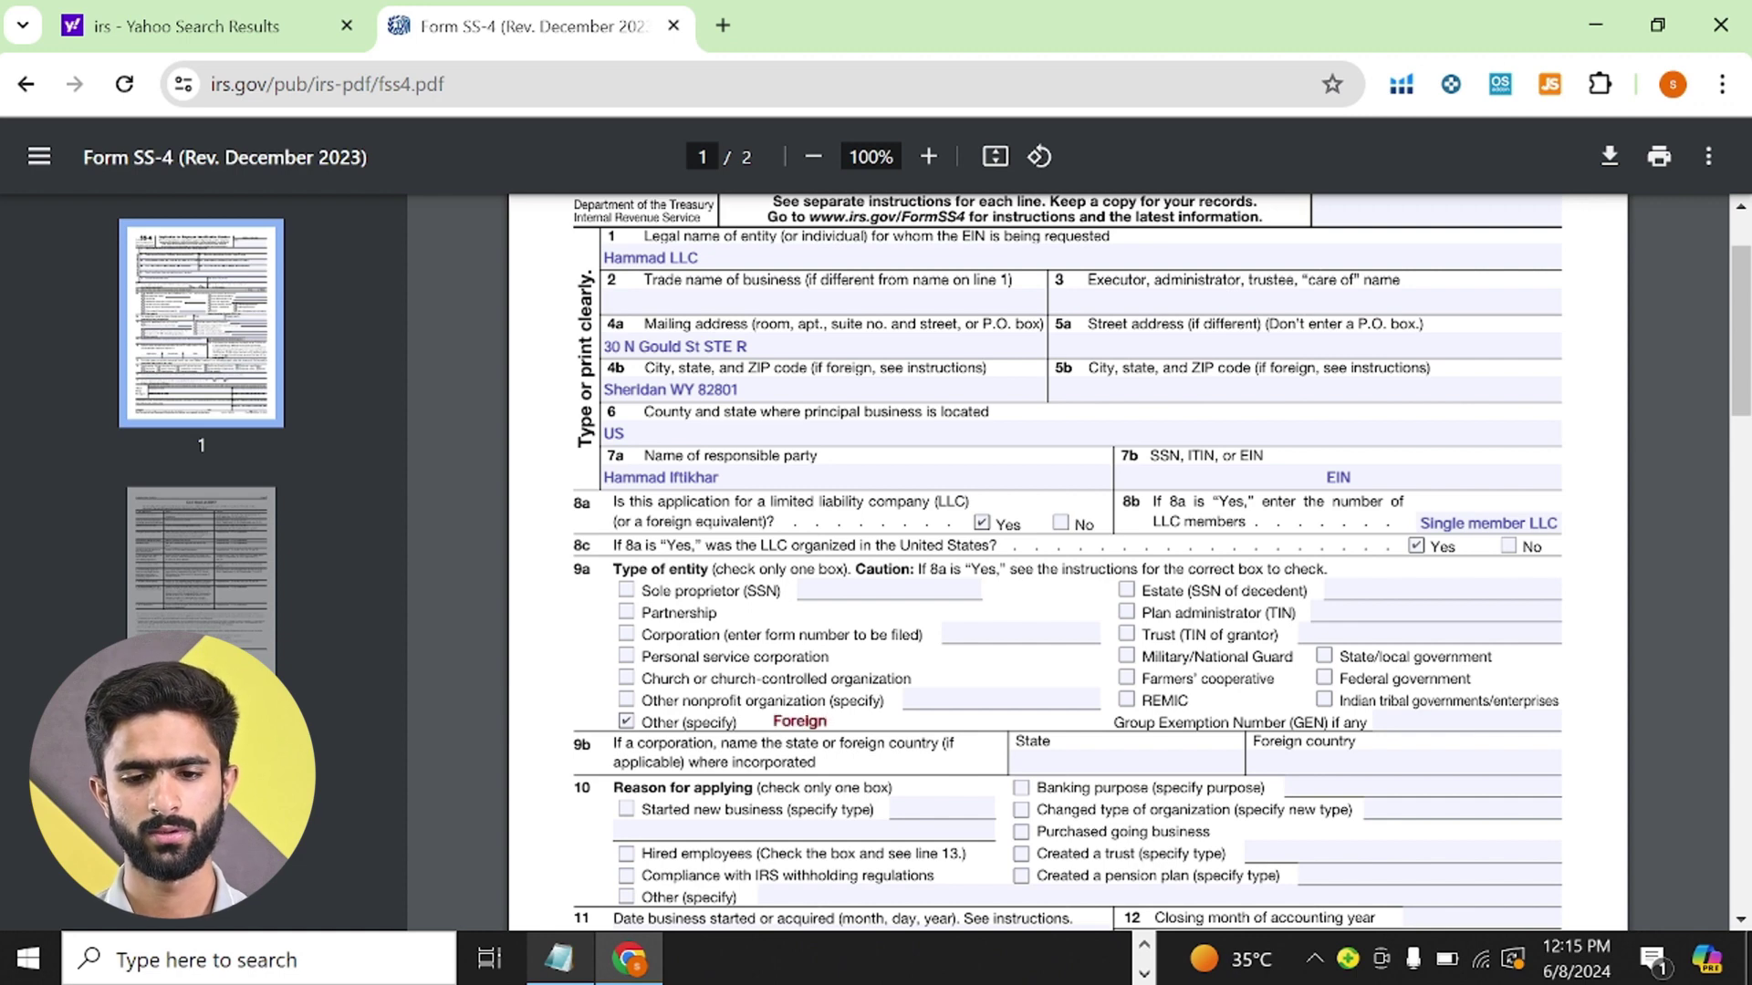
pyautogui.click(1004, 683)
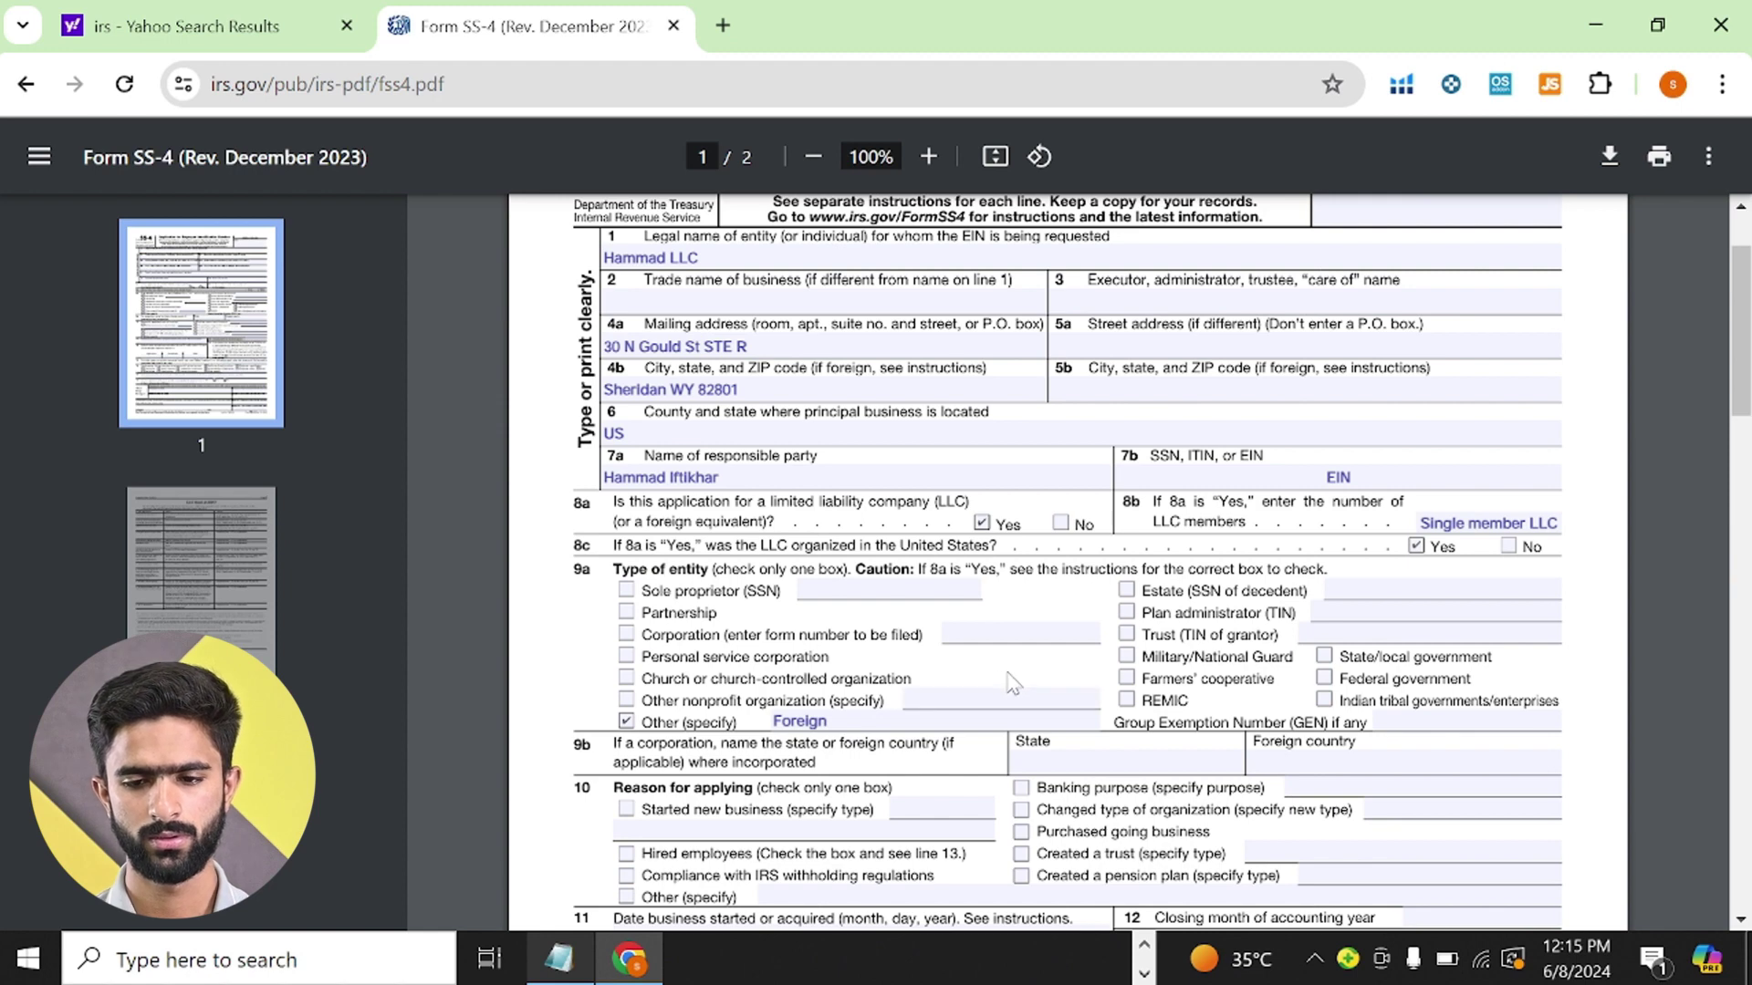
pyautogui.scroll(-1, 1059, 652)
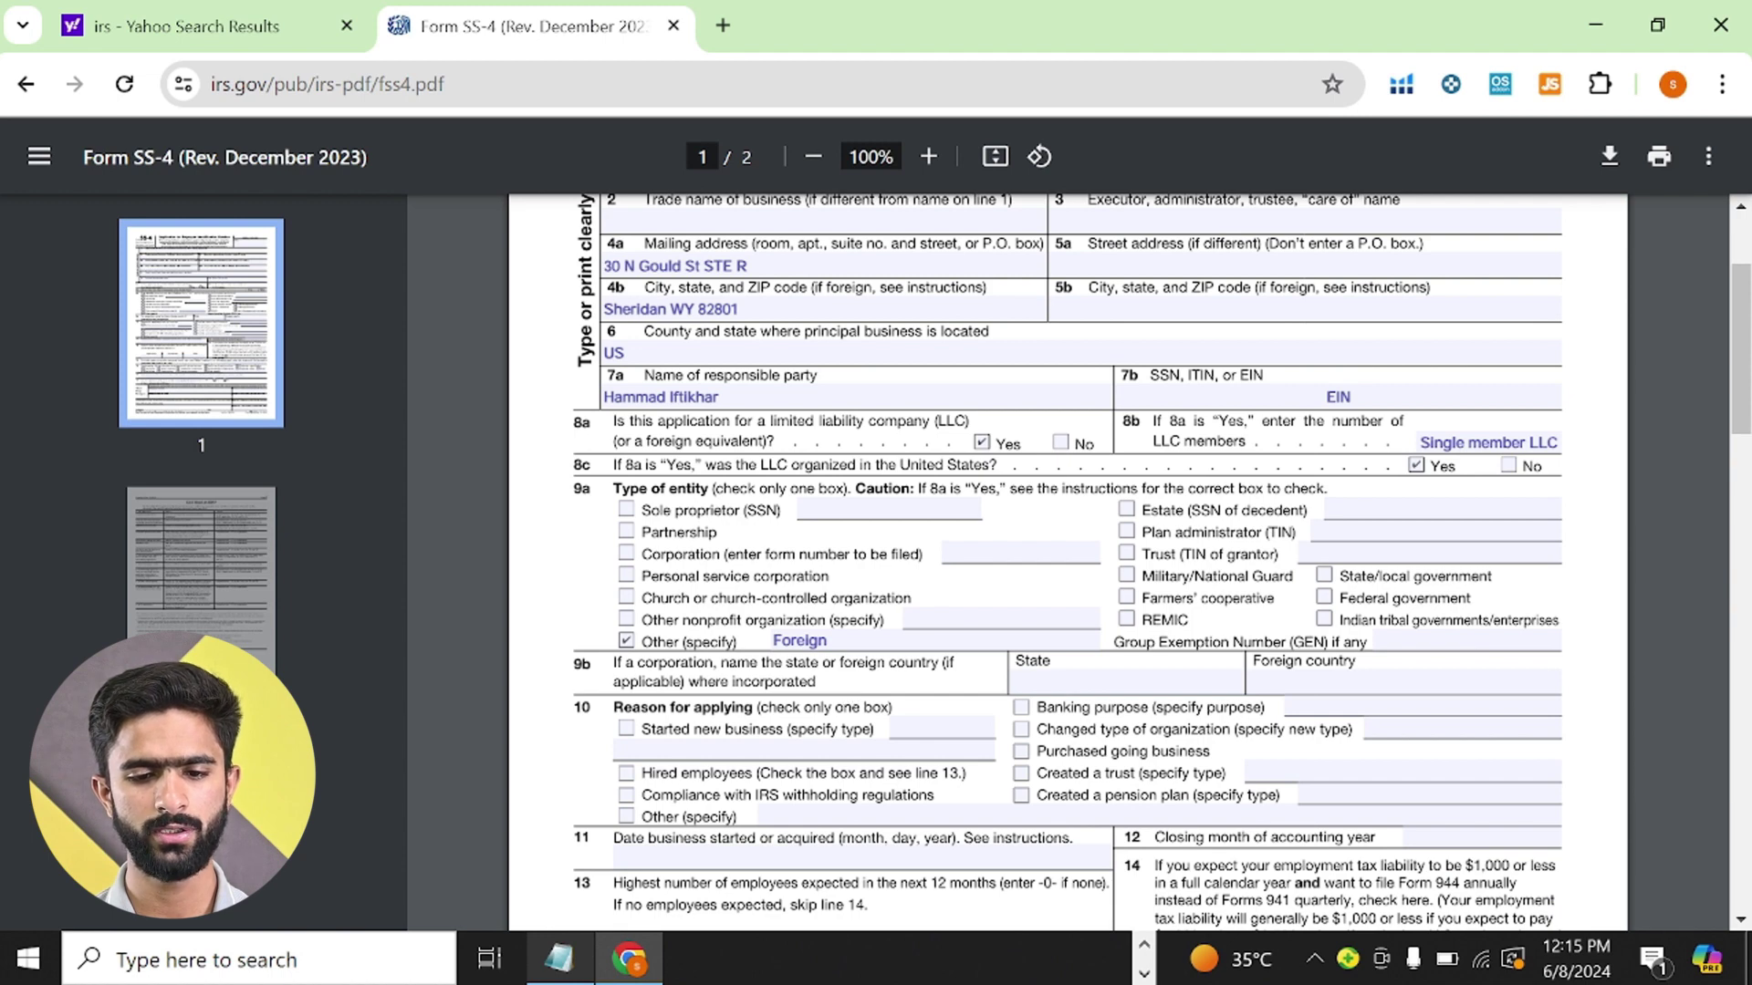
pyautogui.scroll(-1, 940, 638)
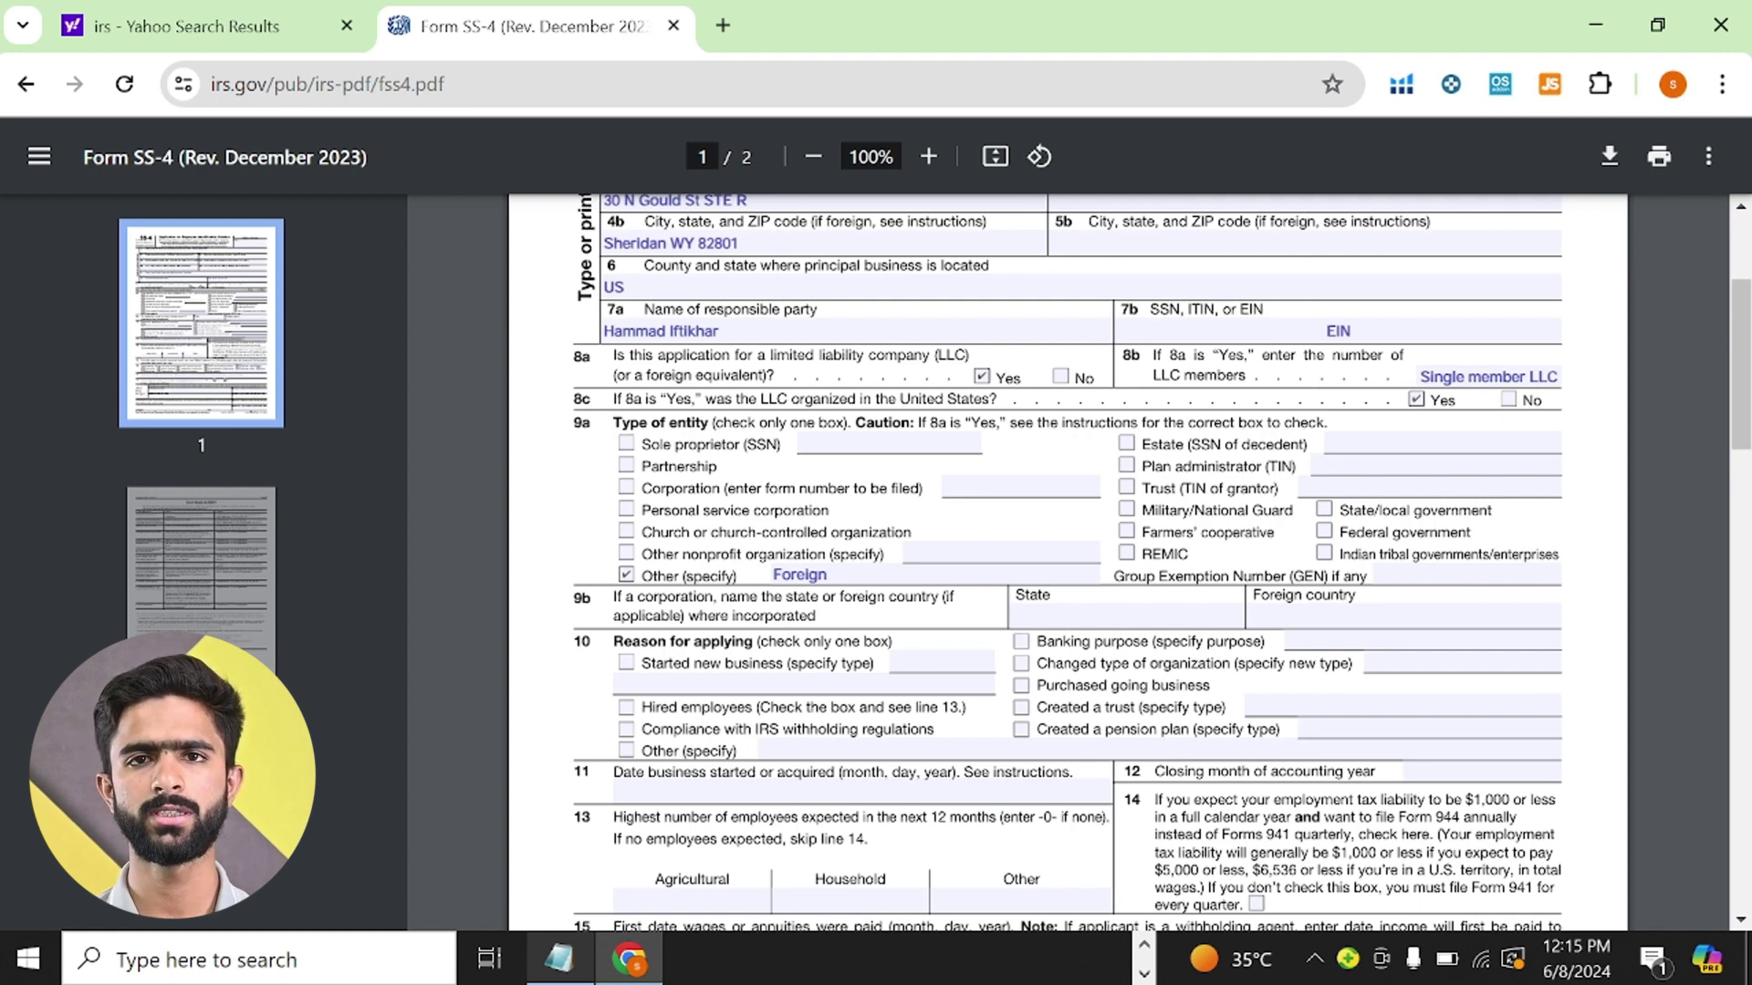
pyautogui.click(1123, 616)
pyautogui.write('WY')
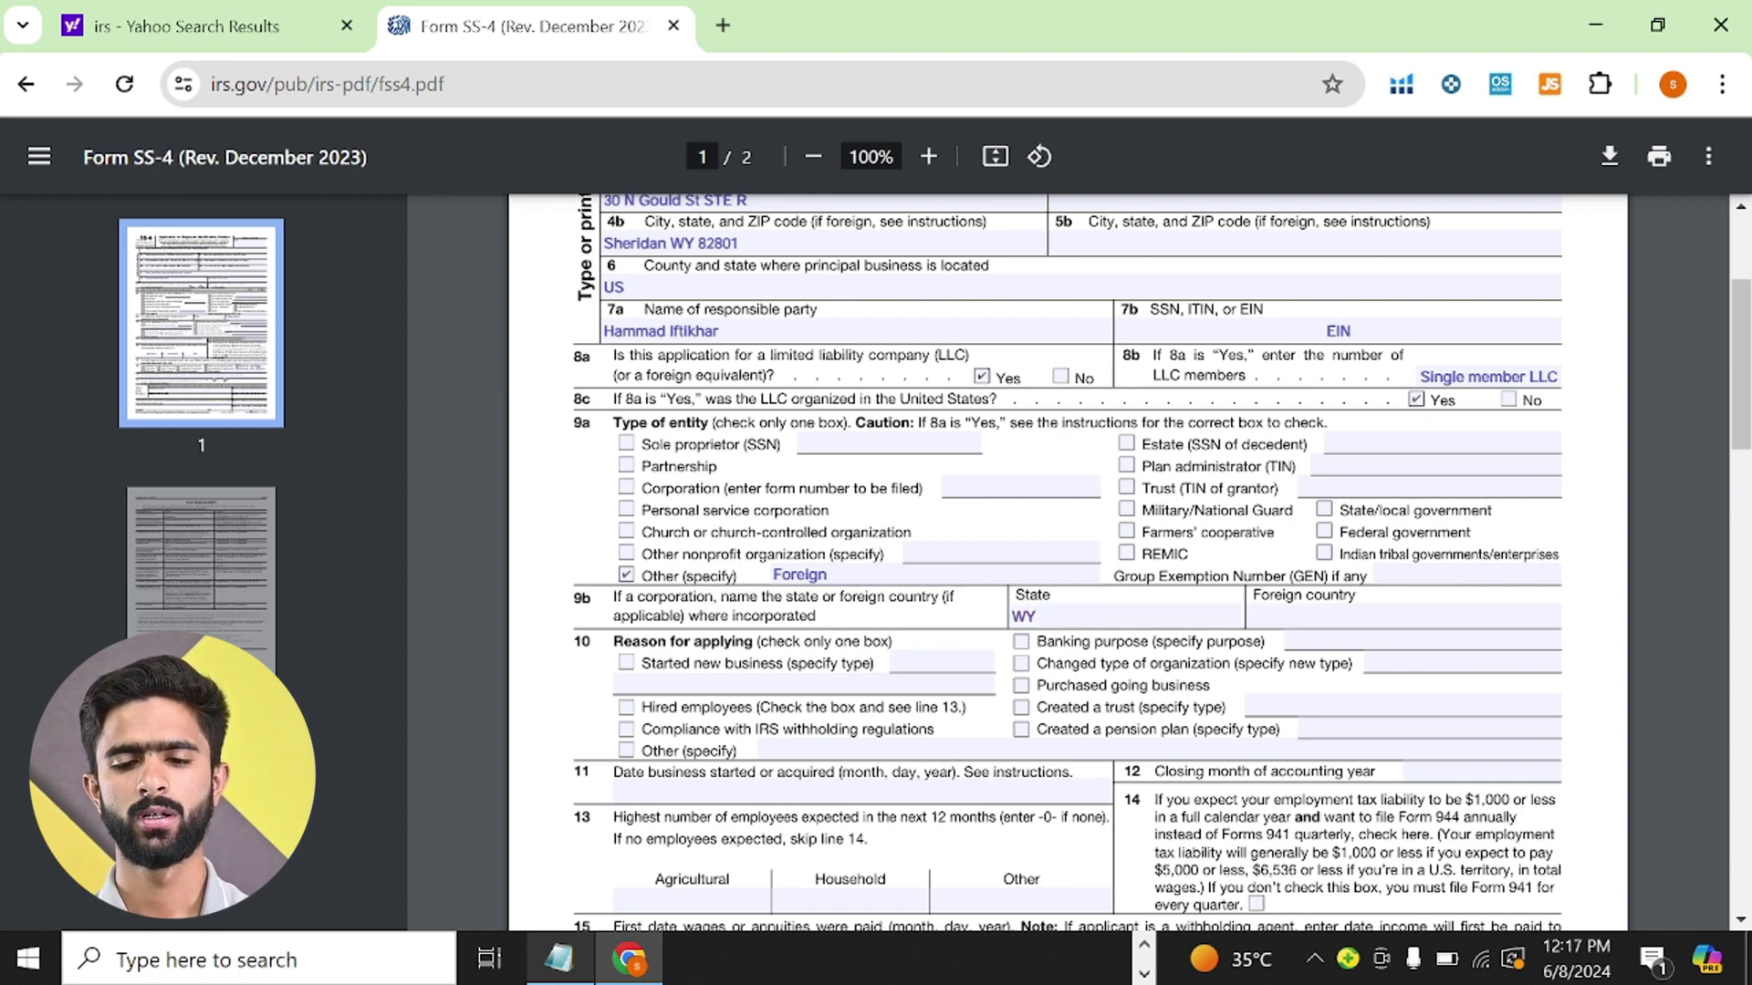
pyautogui.scroll(-1, 1068, 561)
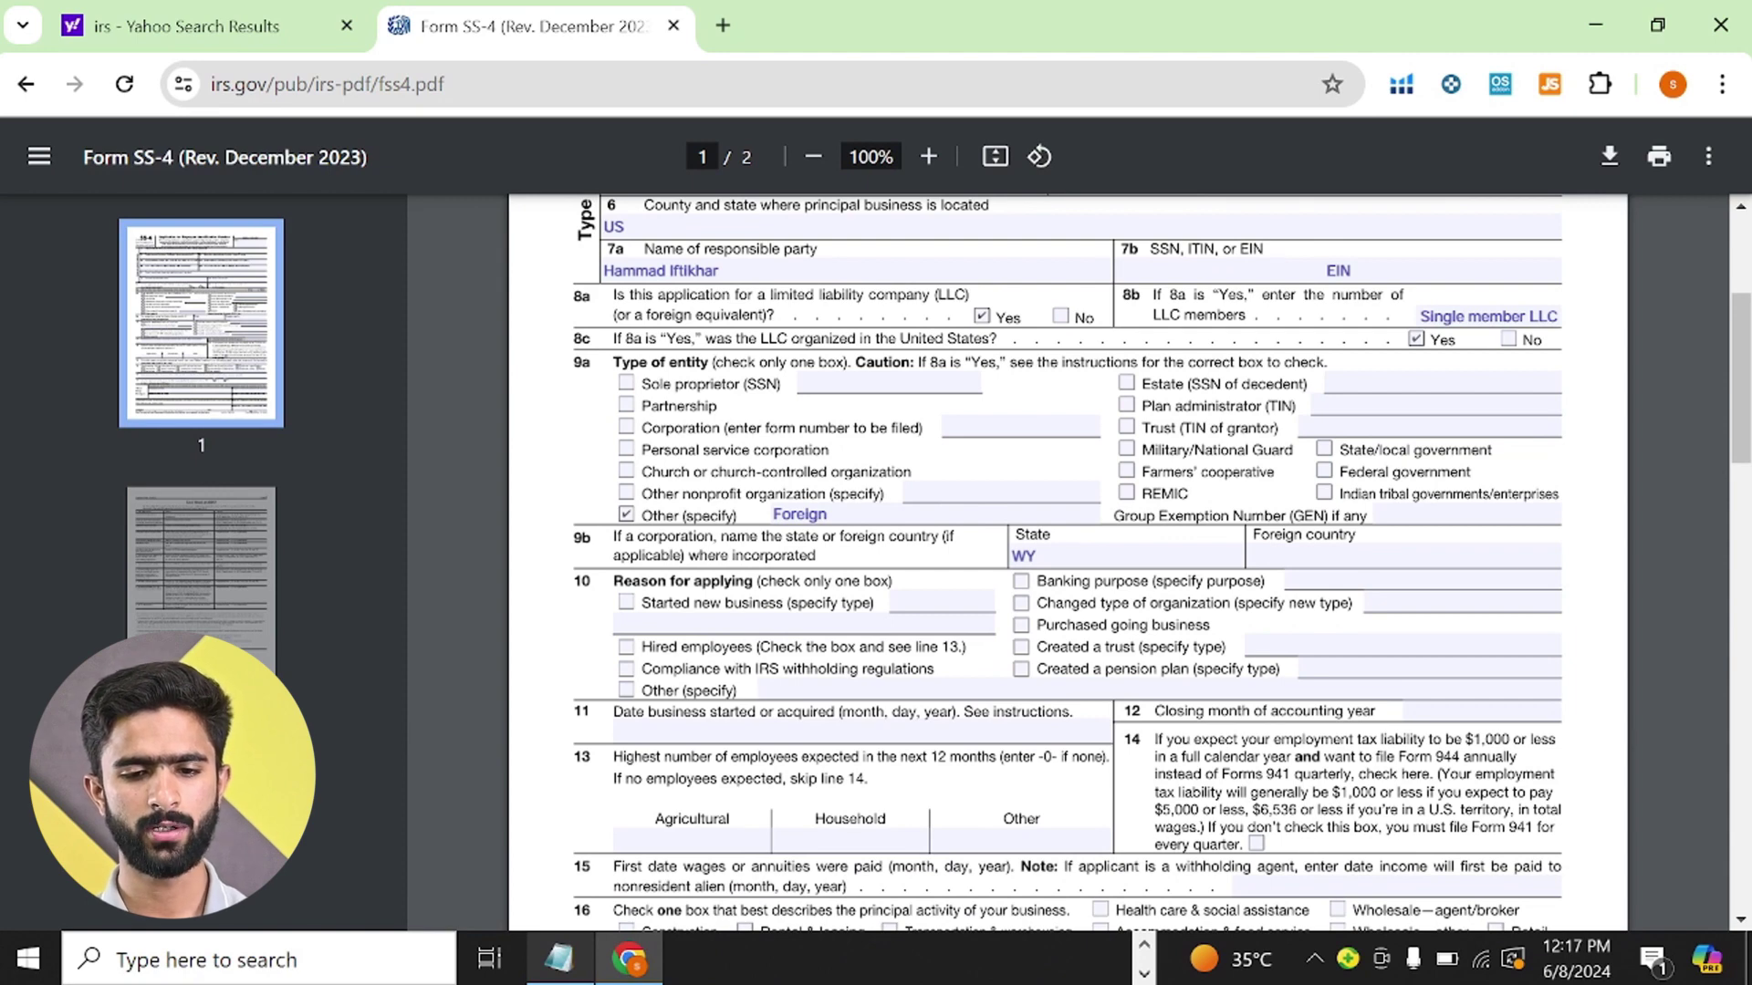
pyautogui.scroll(-1, 1067, 561)
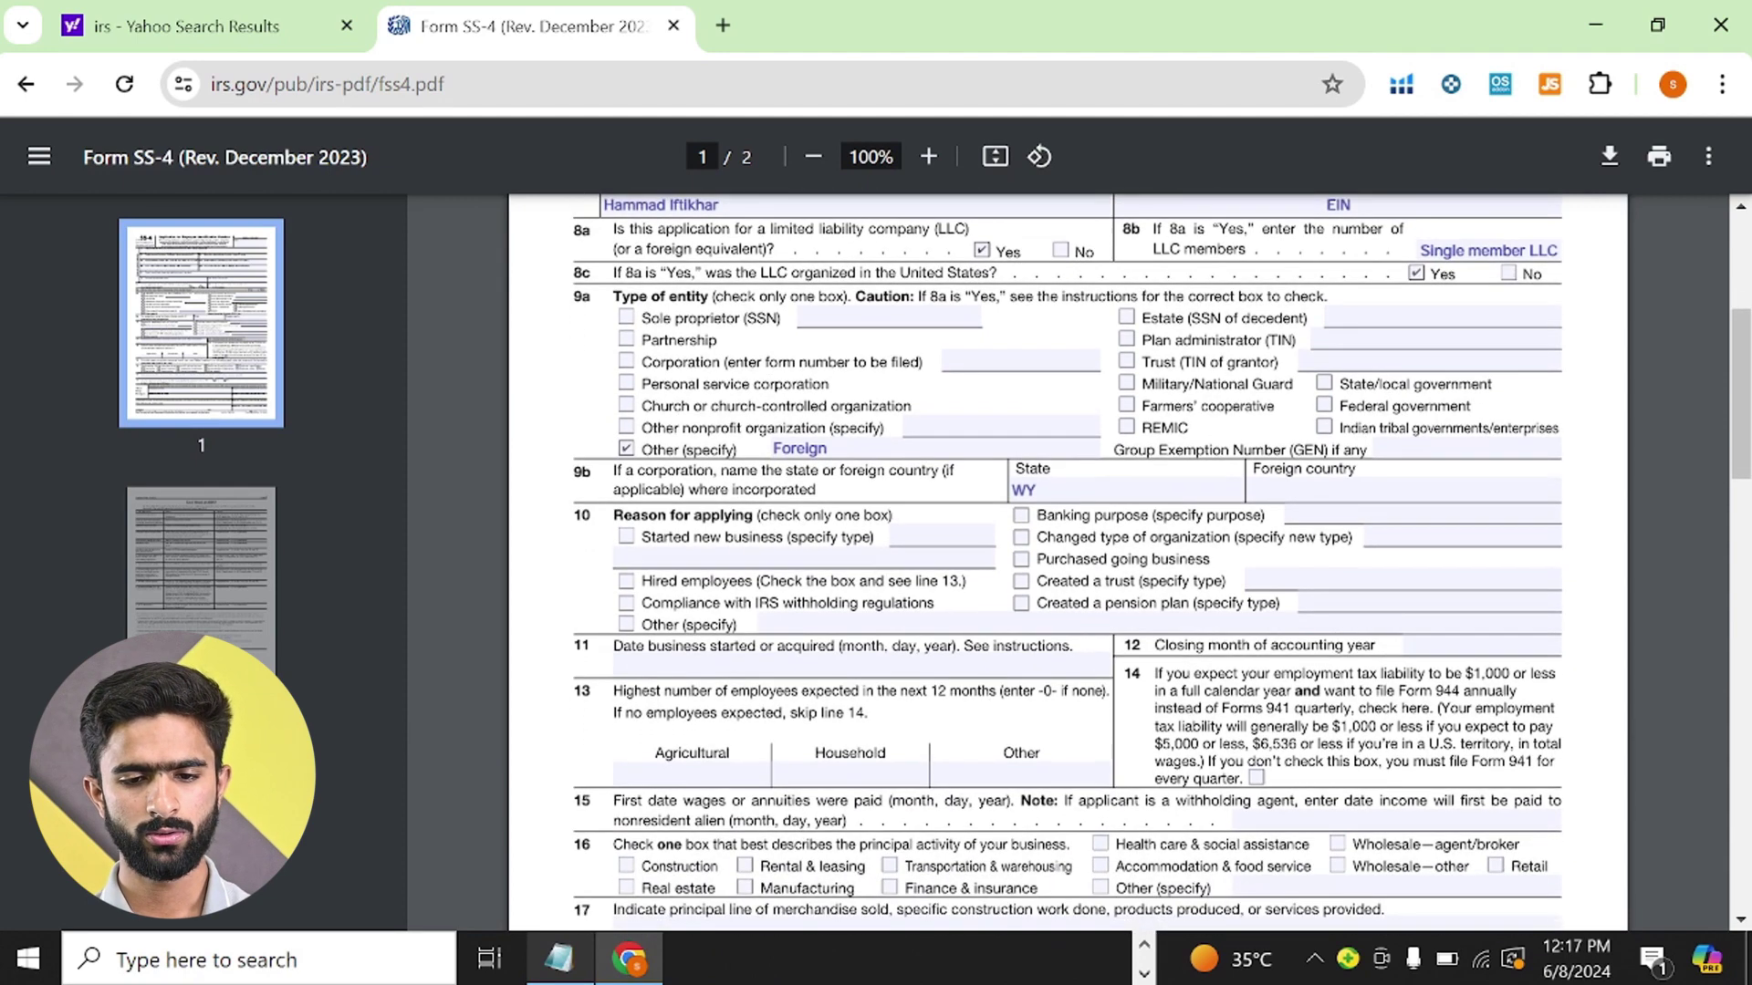
# - Mark line 10's reason for applying as Other, specified as Ecommerce
pyautogui.click(626, 624)
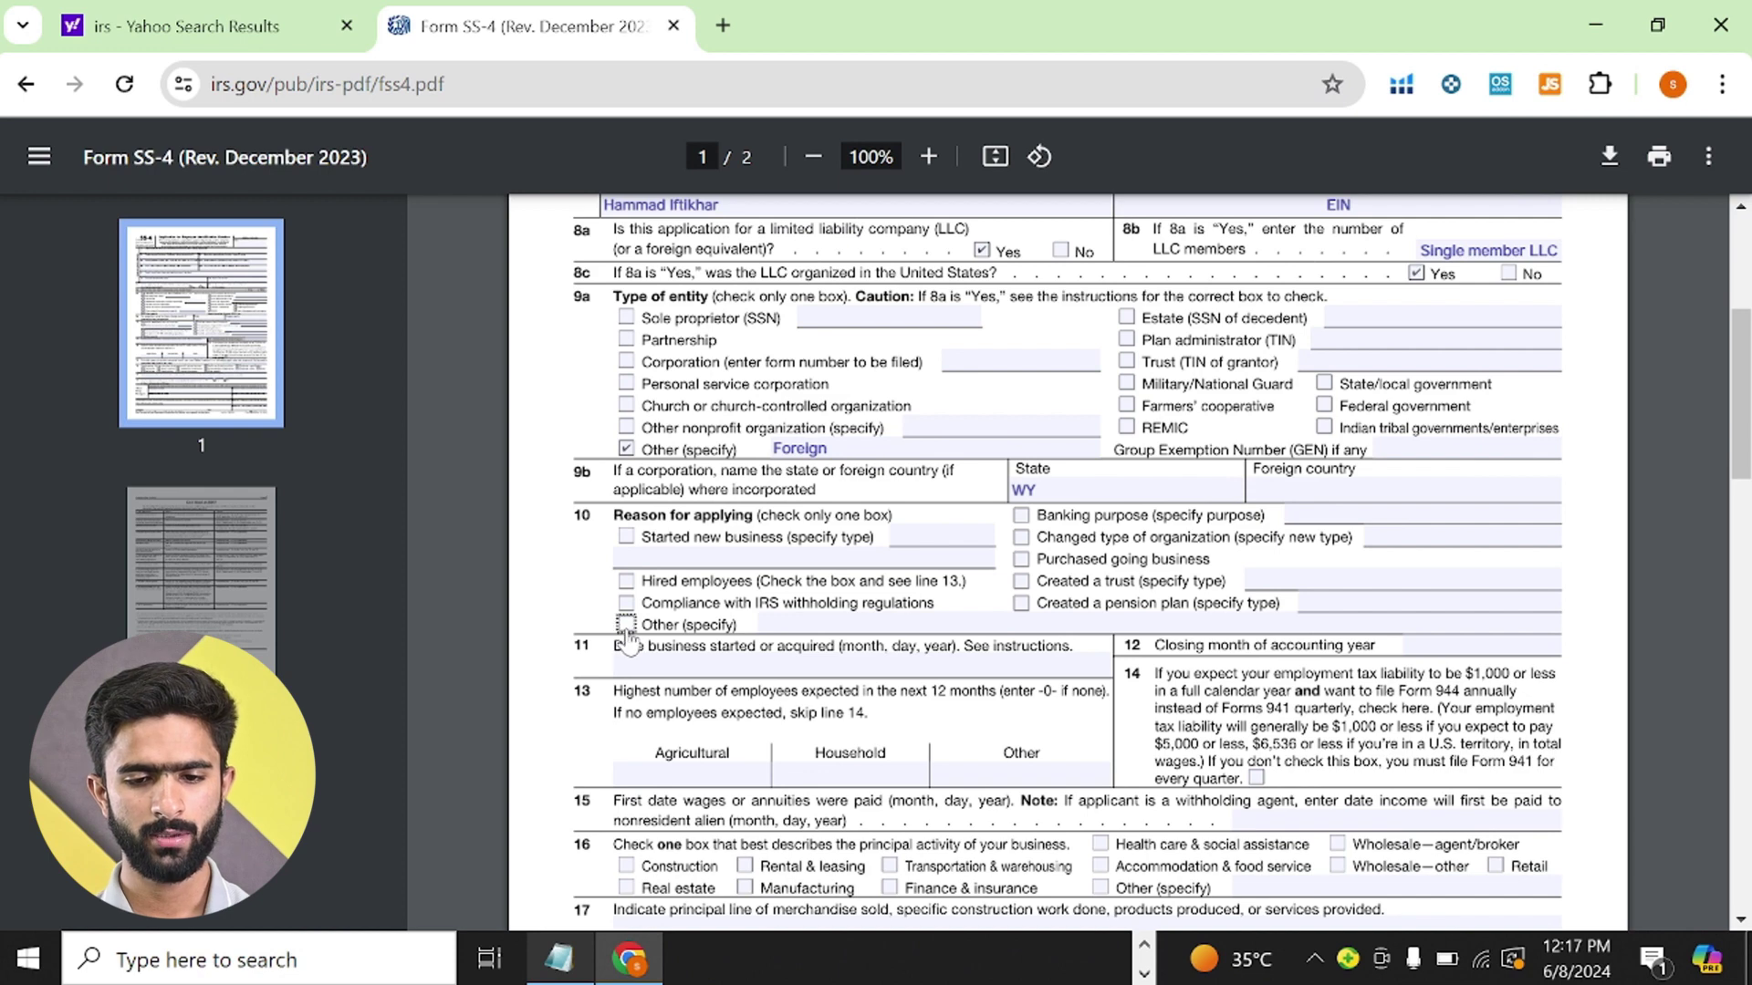
pyautogui.click(812, 624)
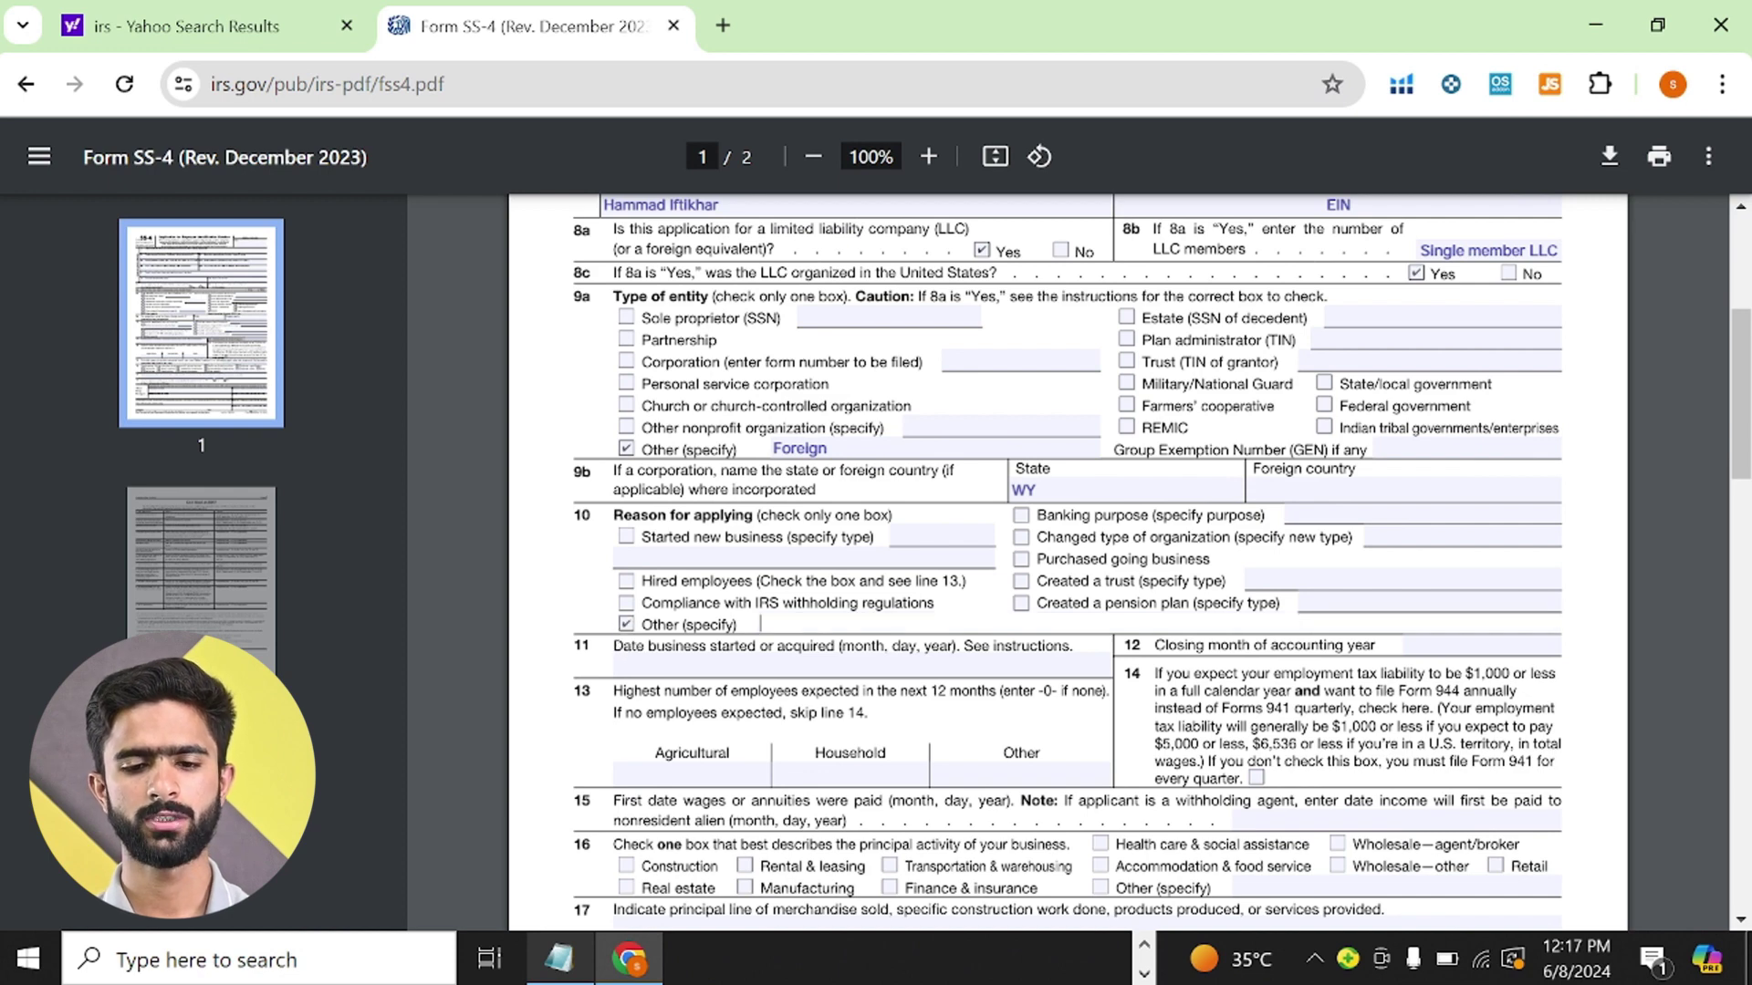
pyautogui.write('Ecommerce')
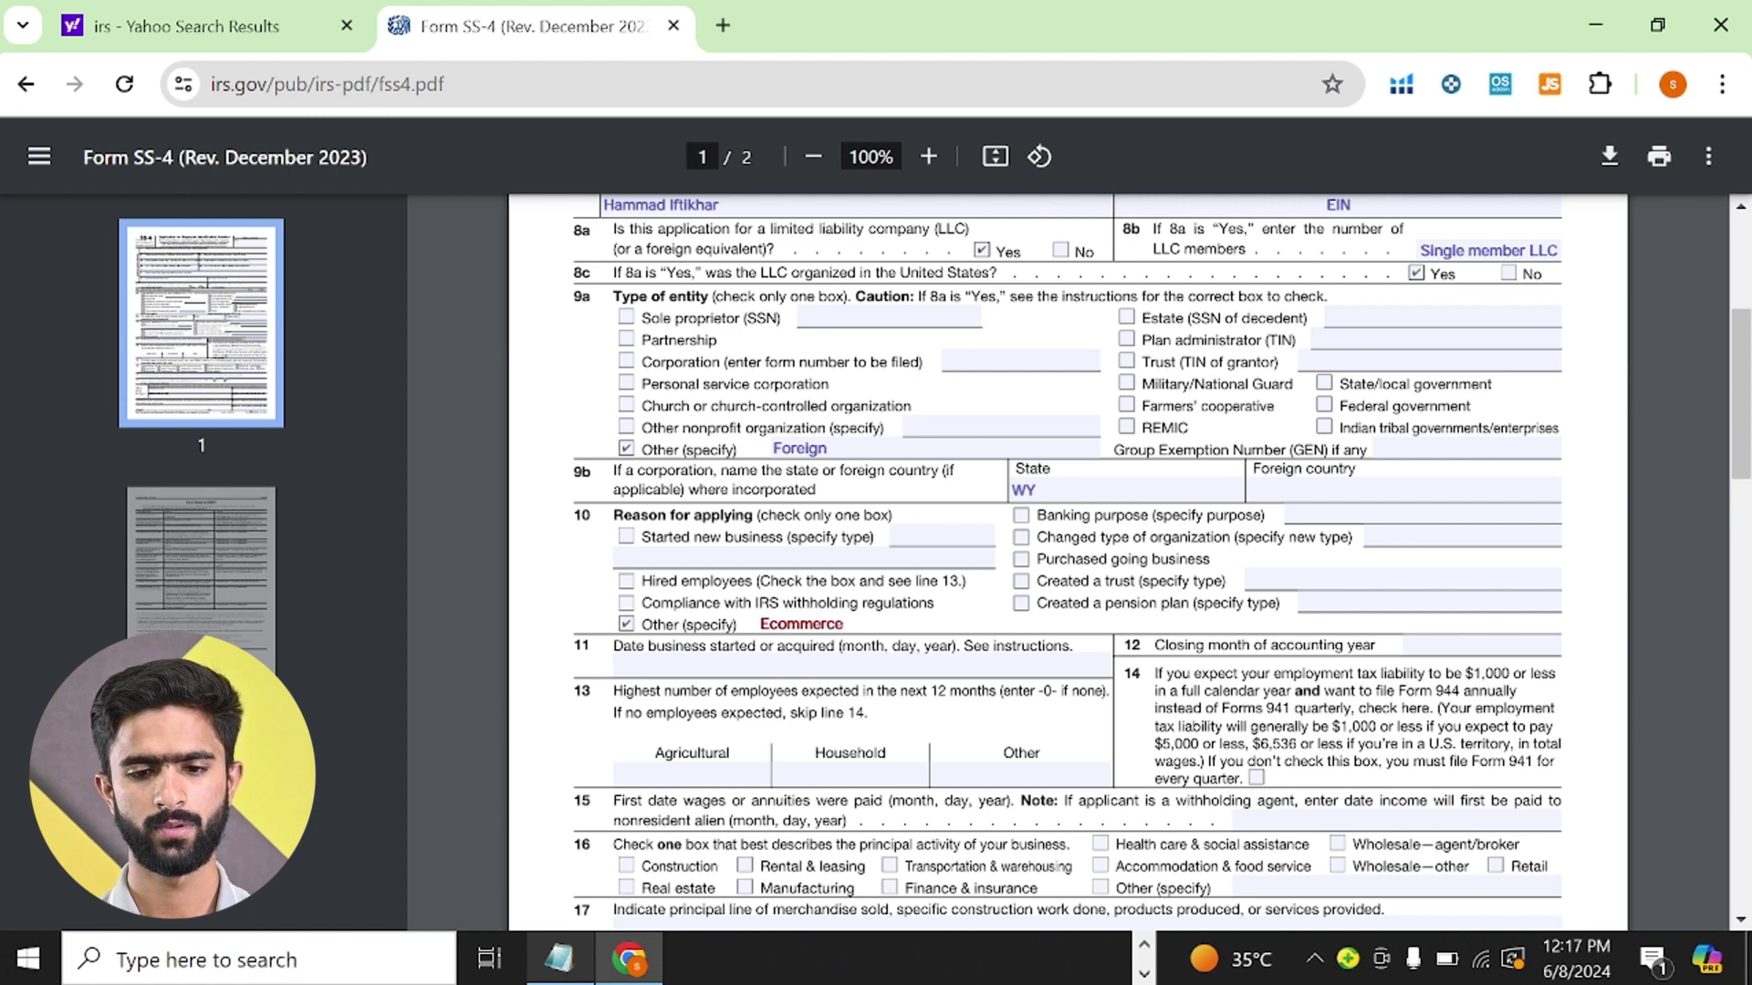
pyautogui.click(597, 607)
pyautogui.scroll(-1, 1067, 562)
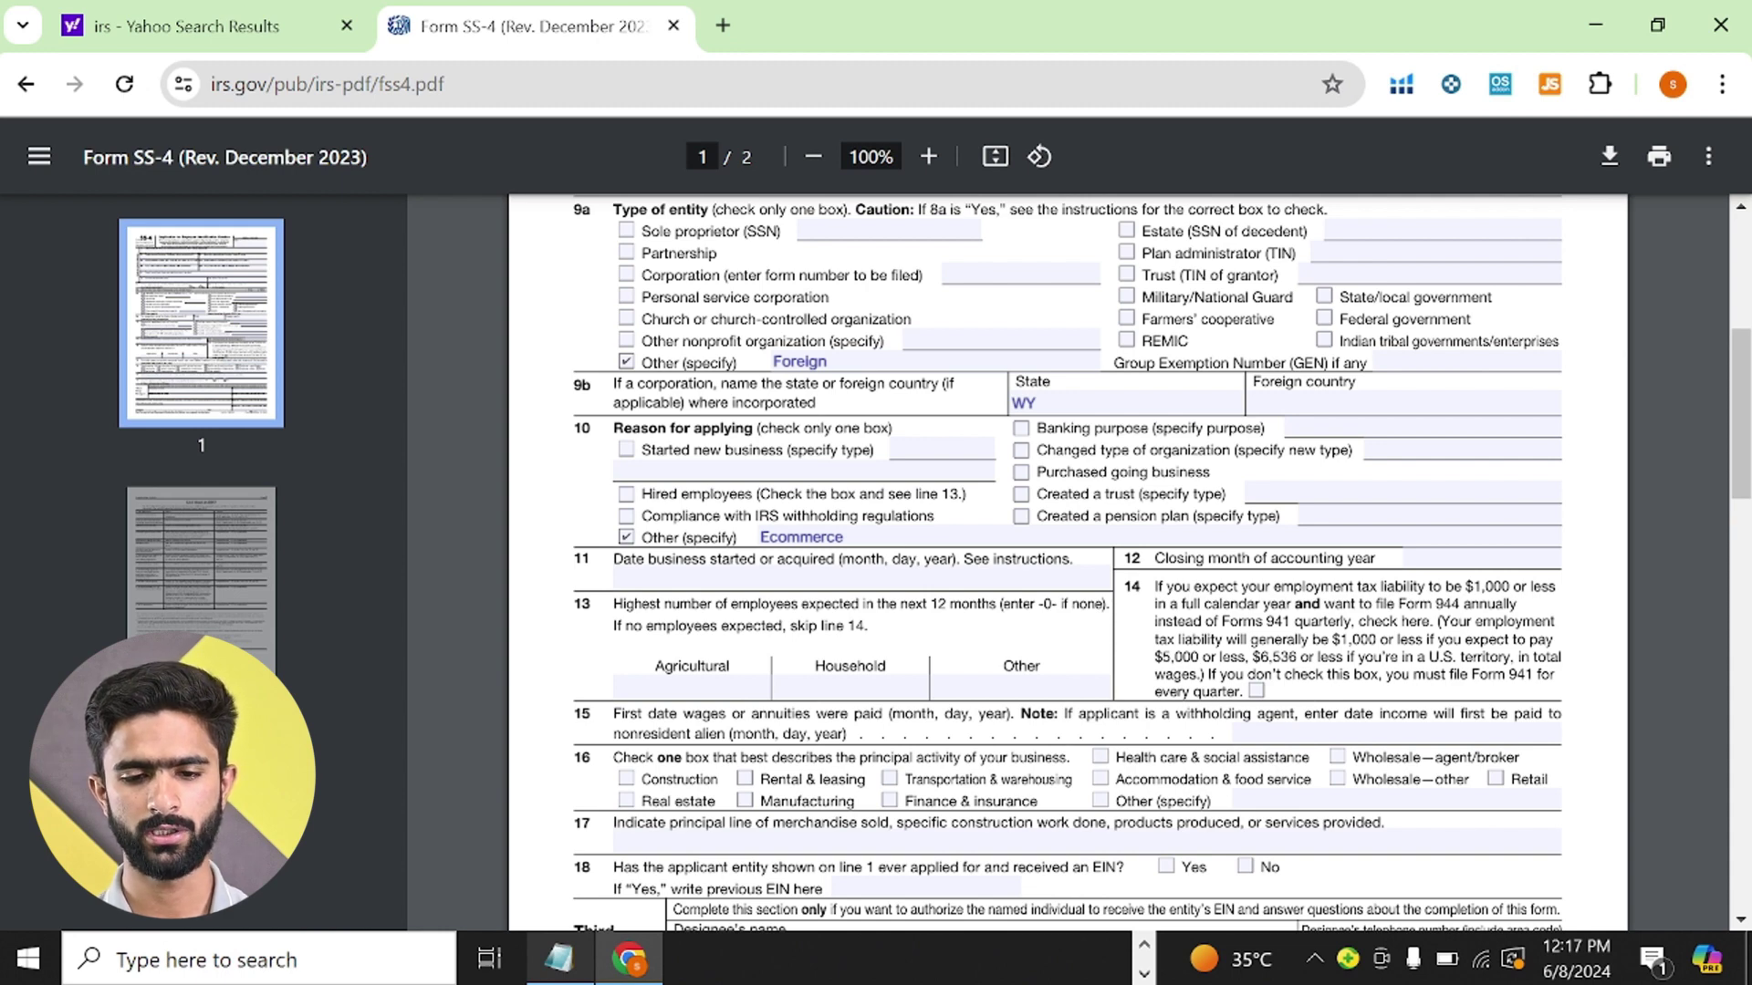
# - Enter April 08,2024 as the line 11 start date and December as the line 12 closing month
pyautogui.scroll(-1, 1067, 564)
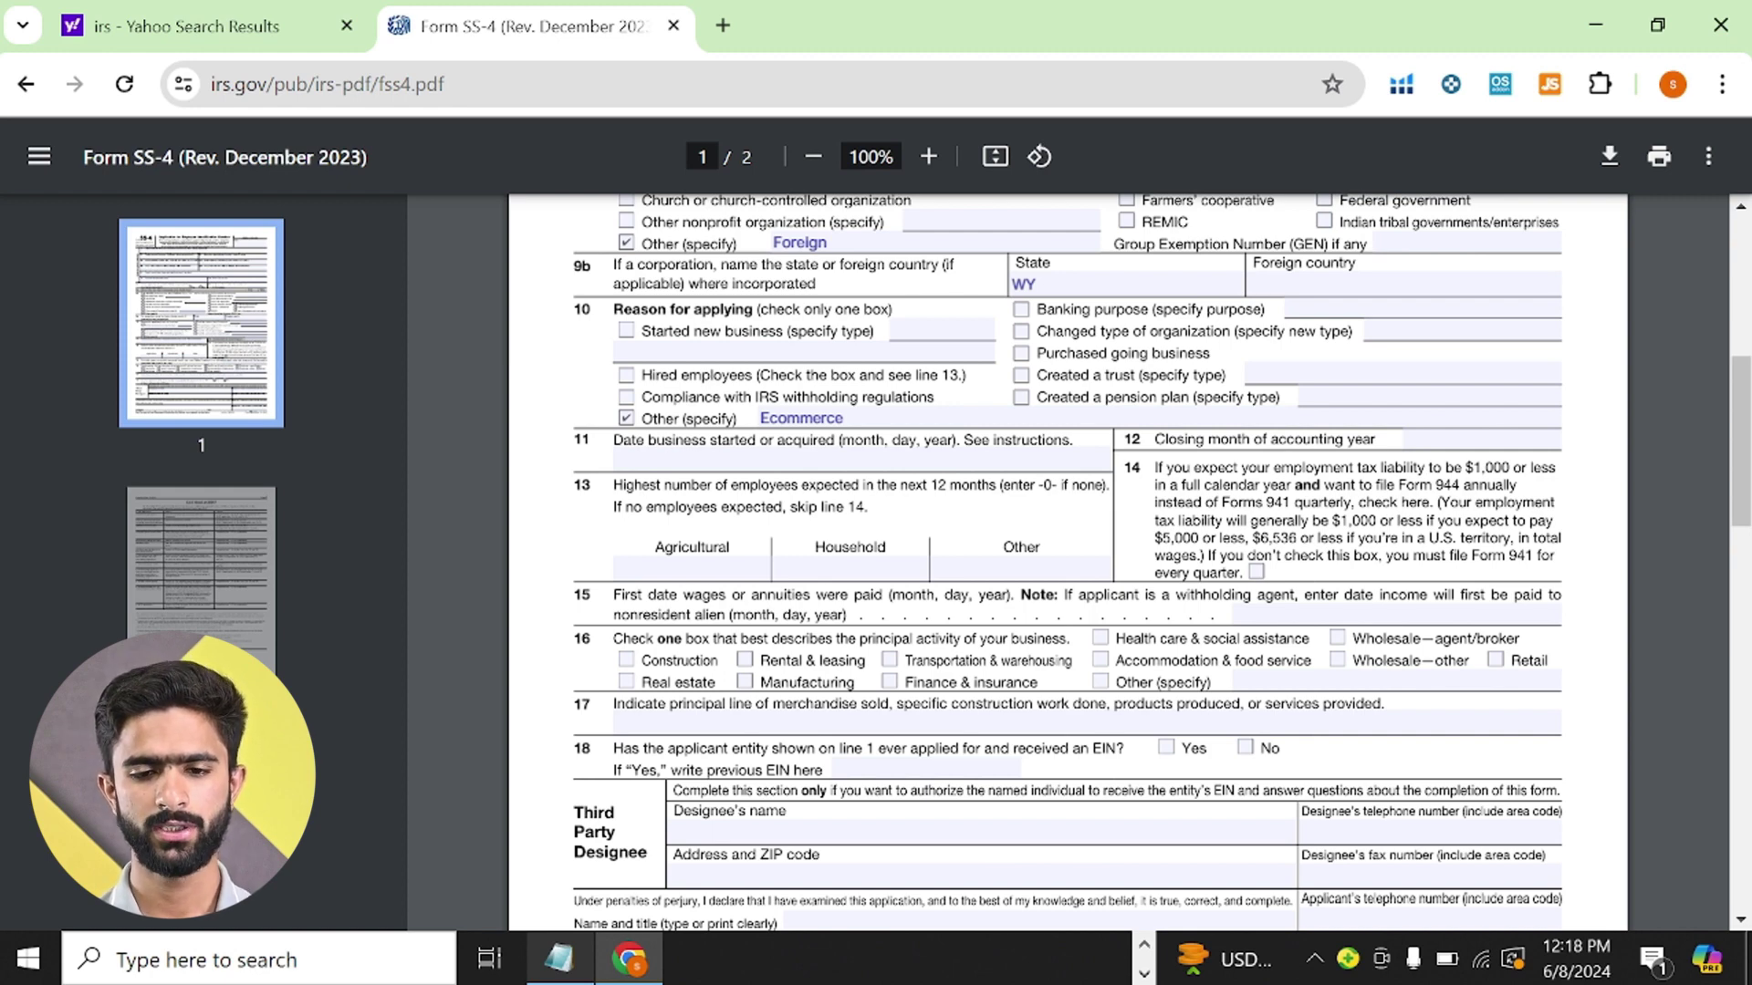
pyautogui.click(864, 459)
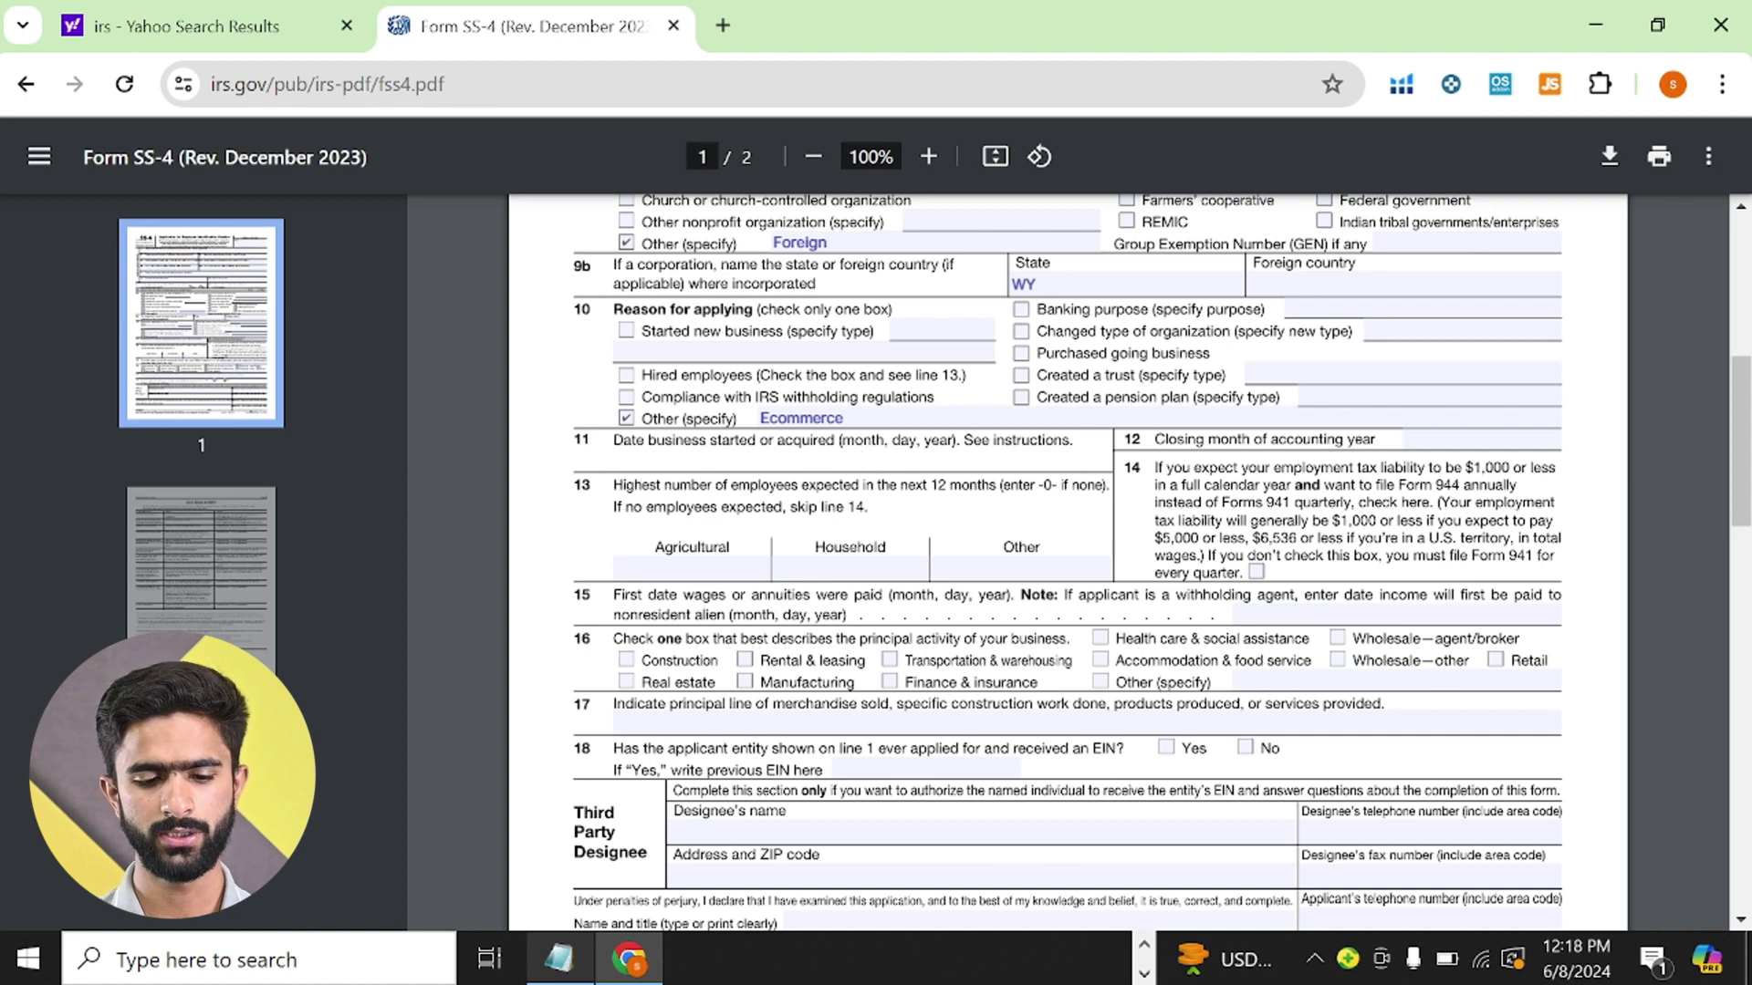
pyautogui.write('April')
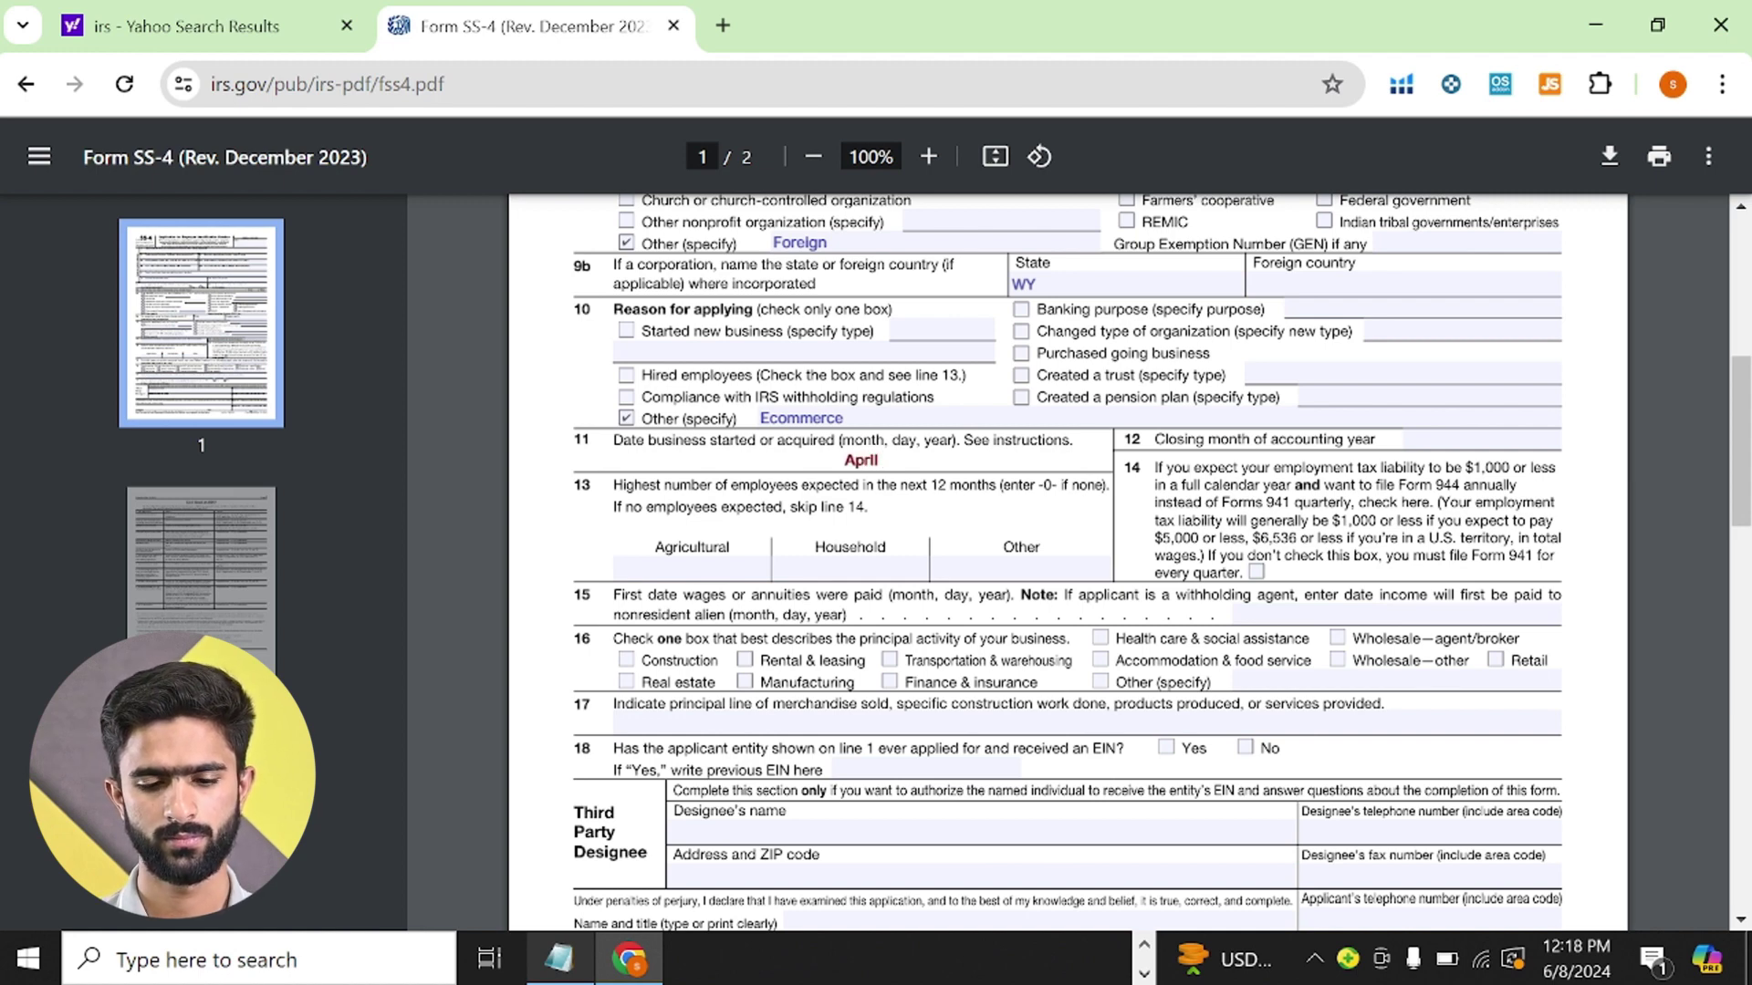
pyautogui.write(' 09')
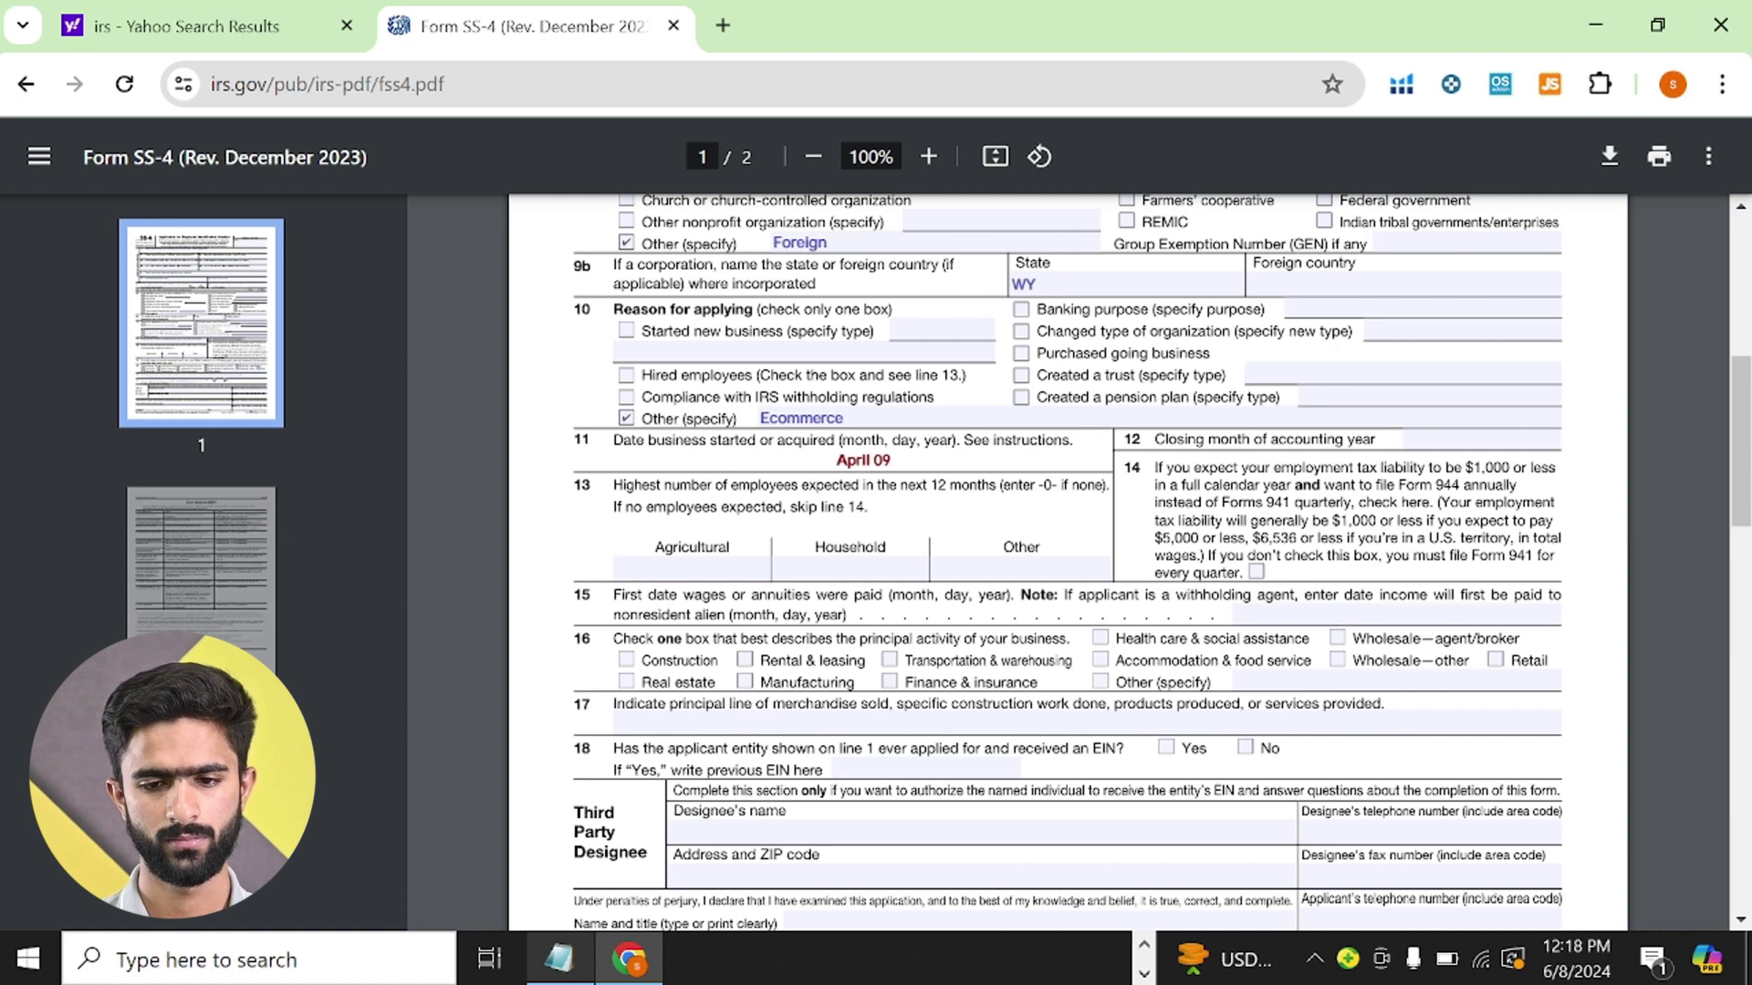
pyautogui.press('BackSpace')
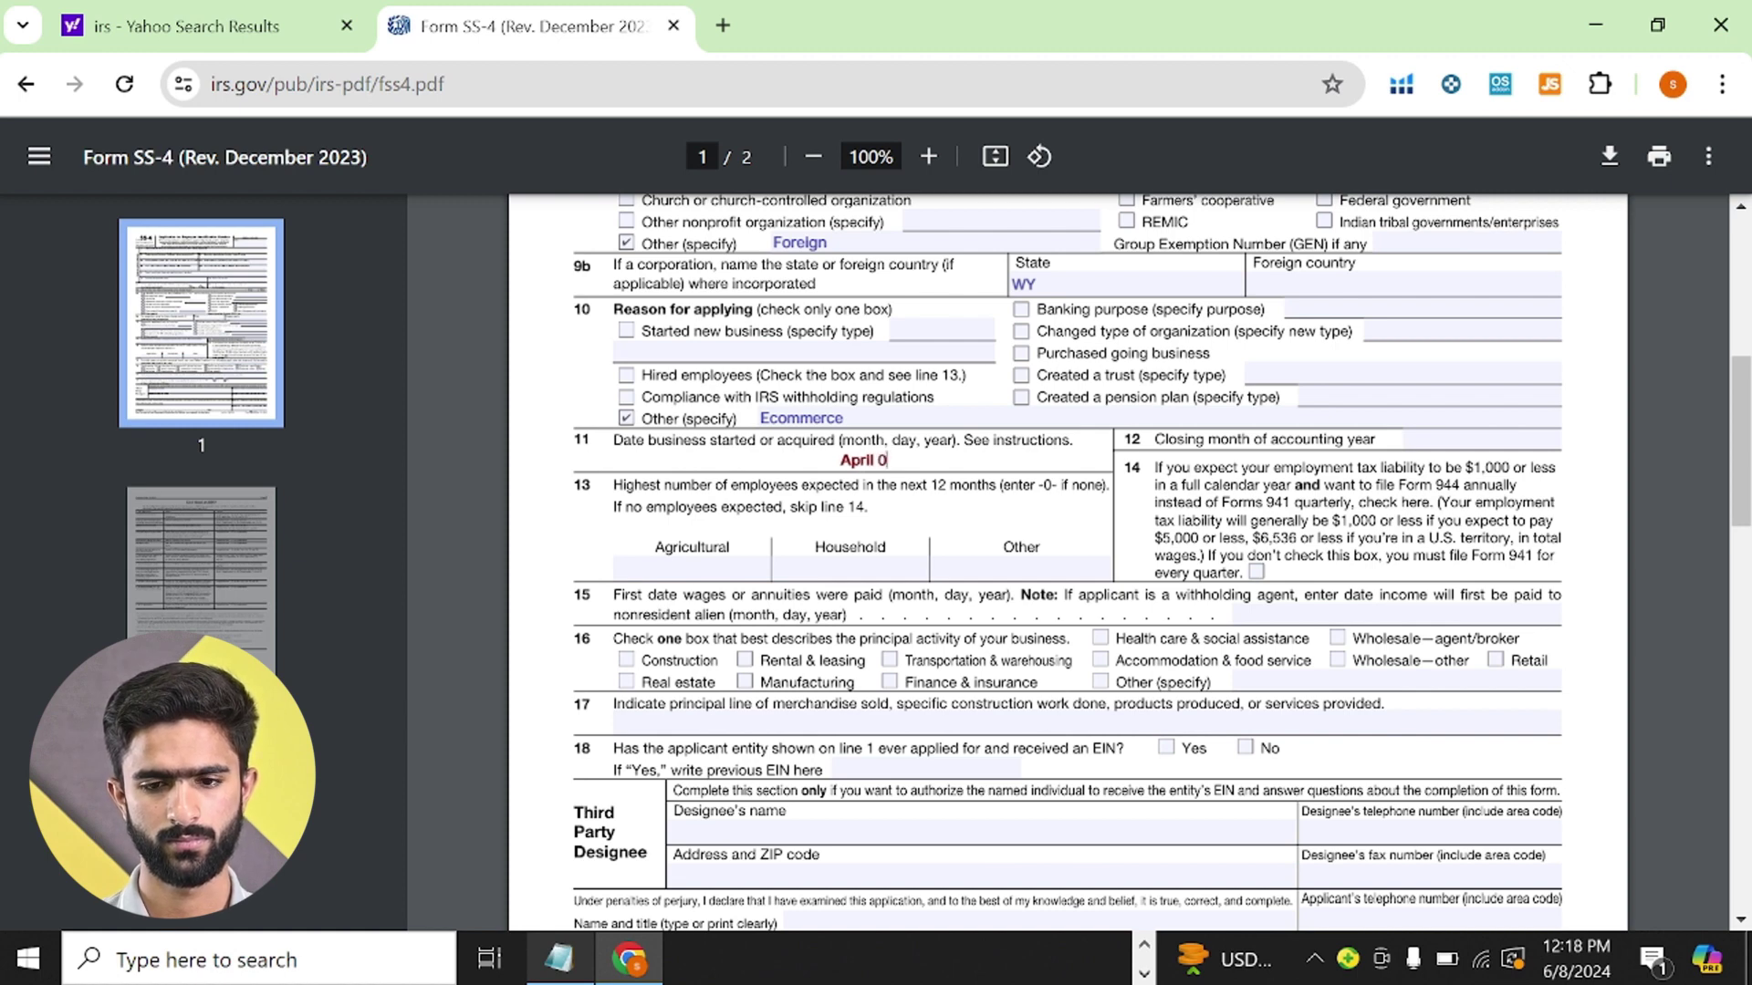
pyautogui.write('8')
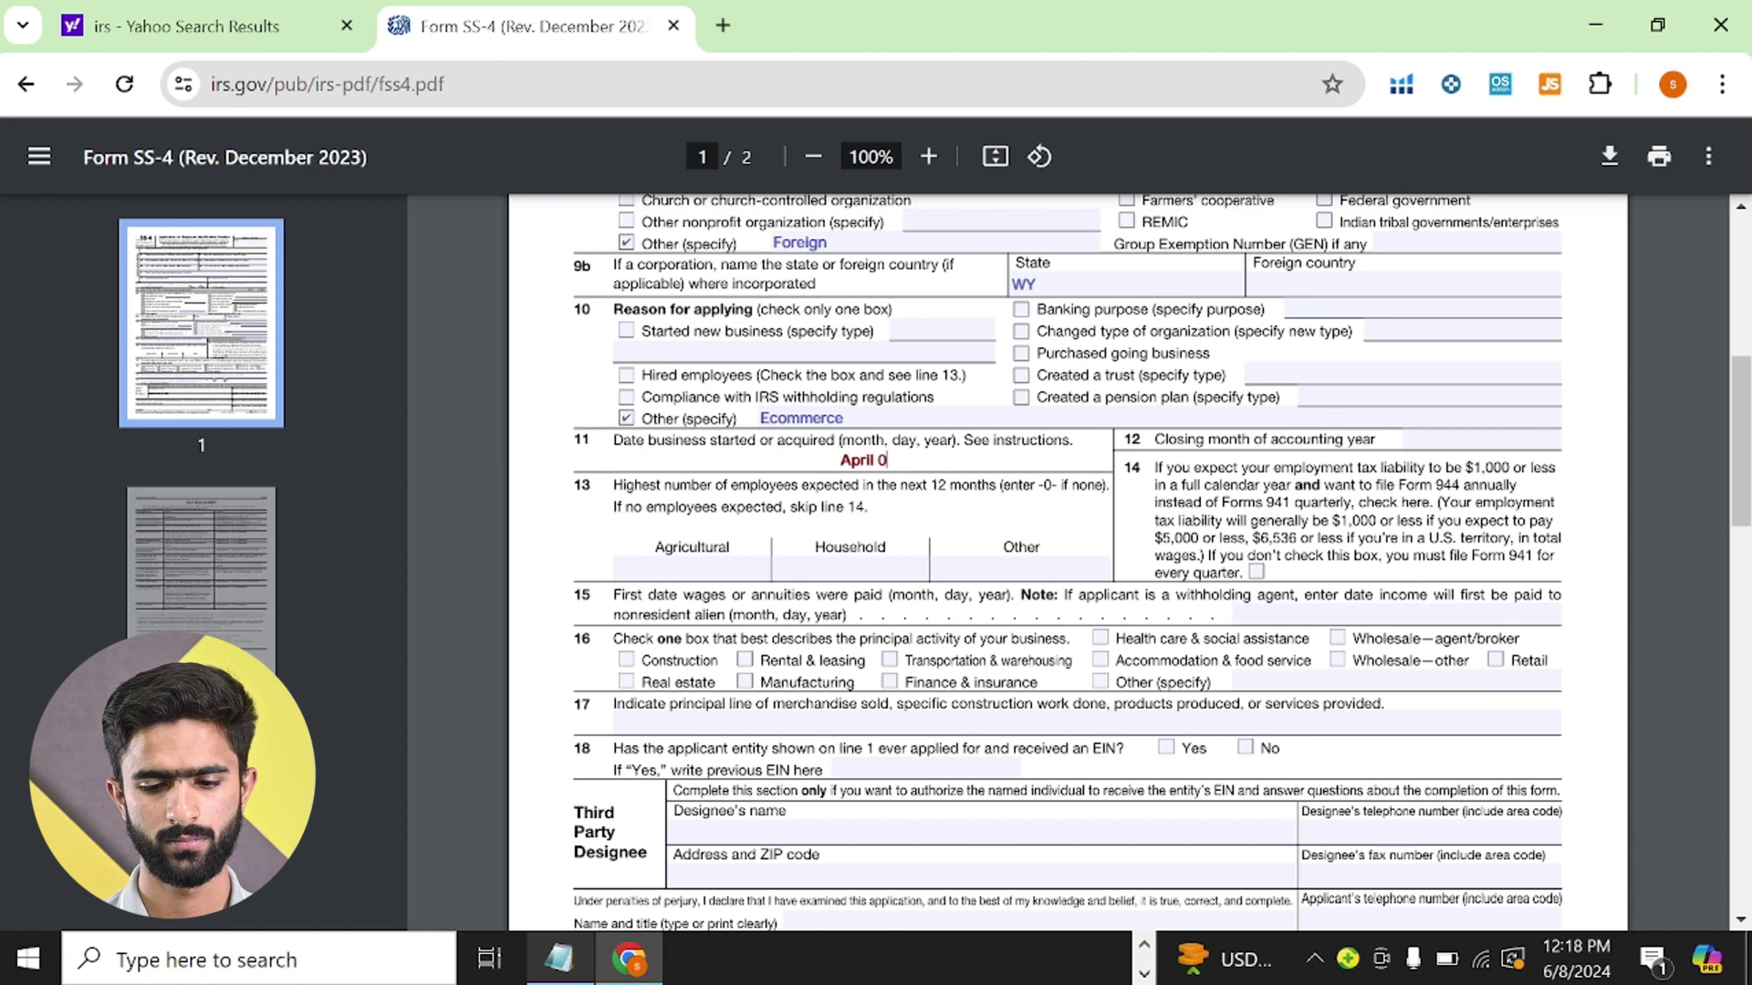
pyautogui.write(',')
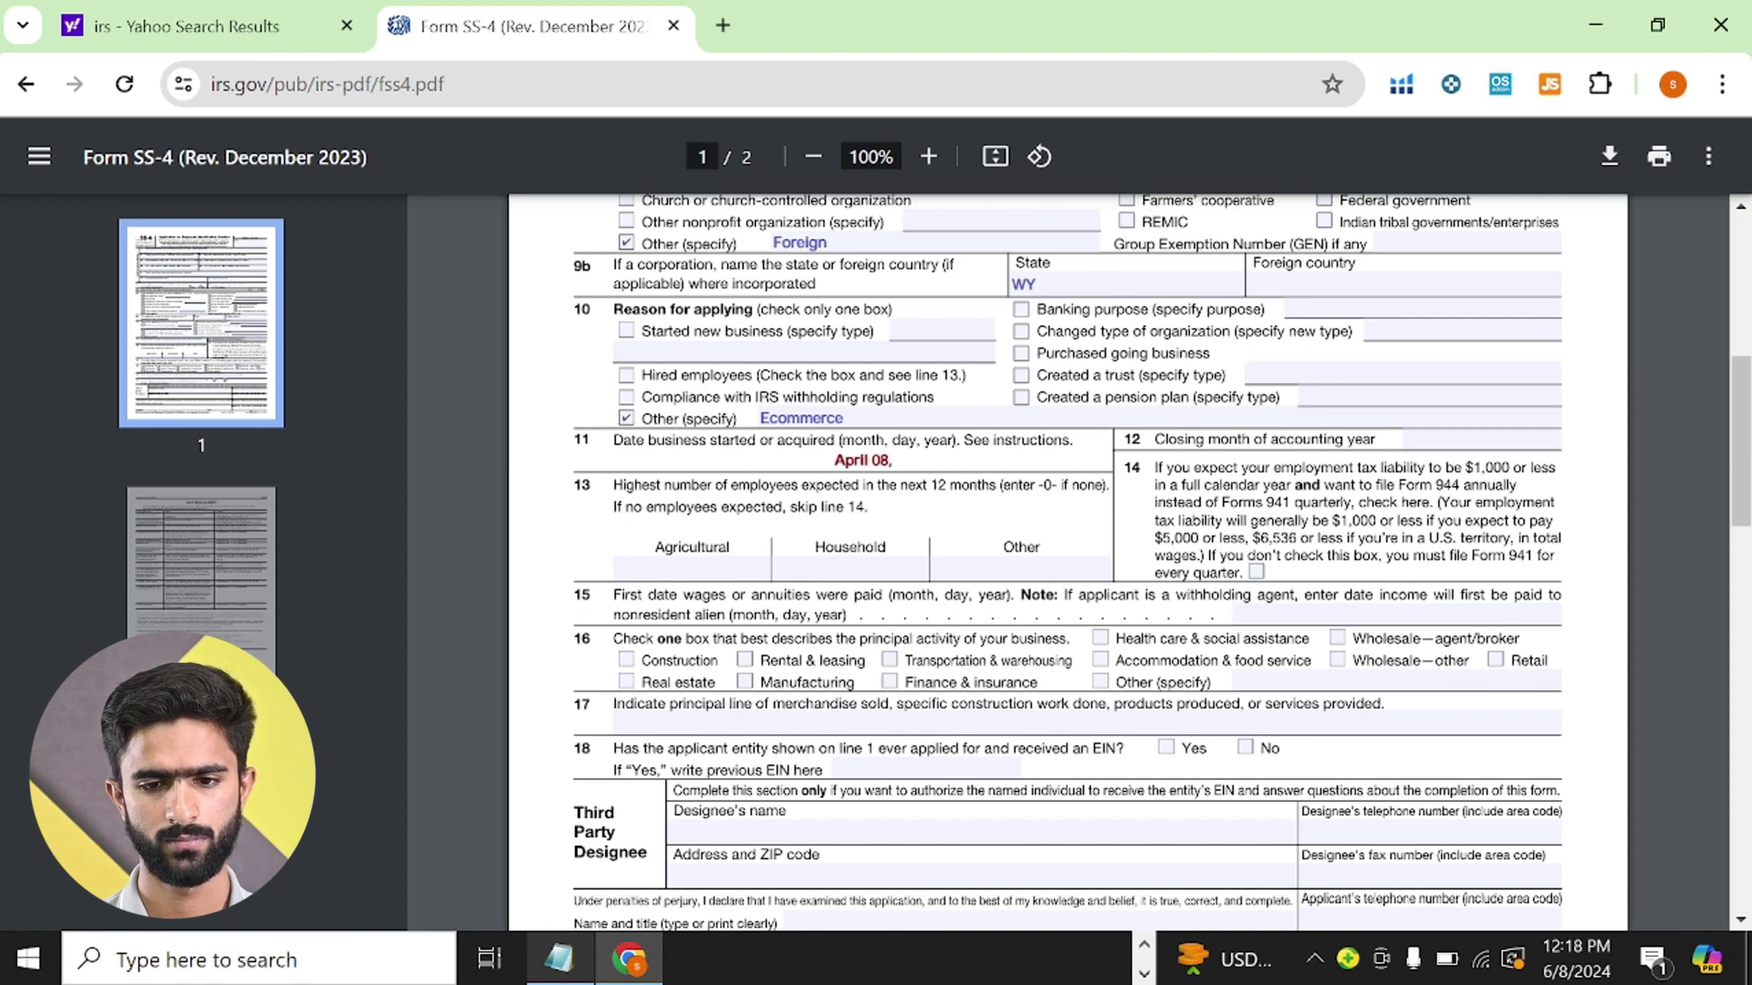
pyautogui.write('2024')
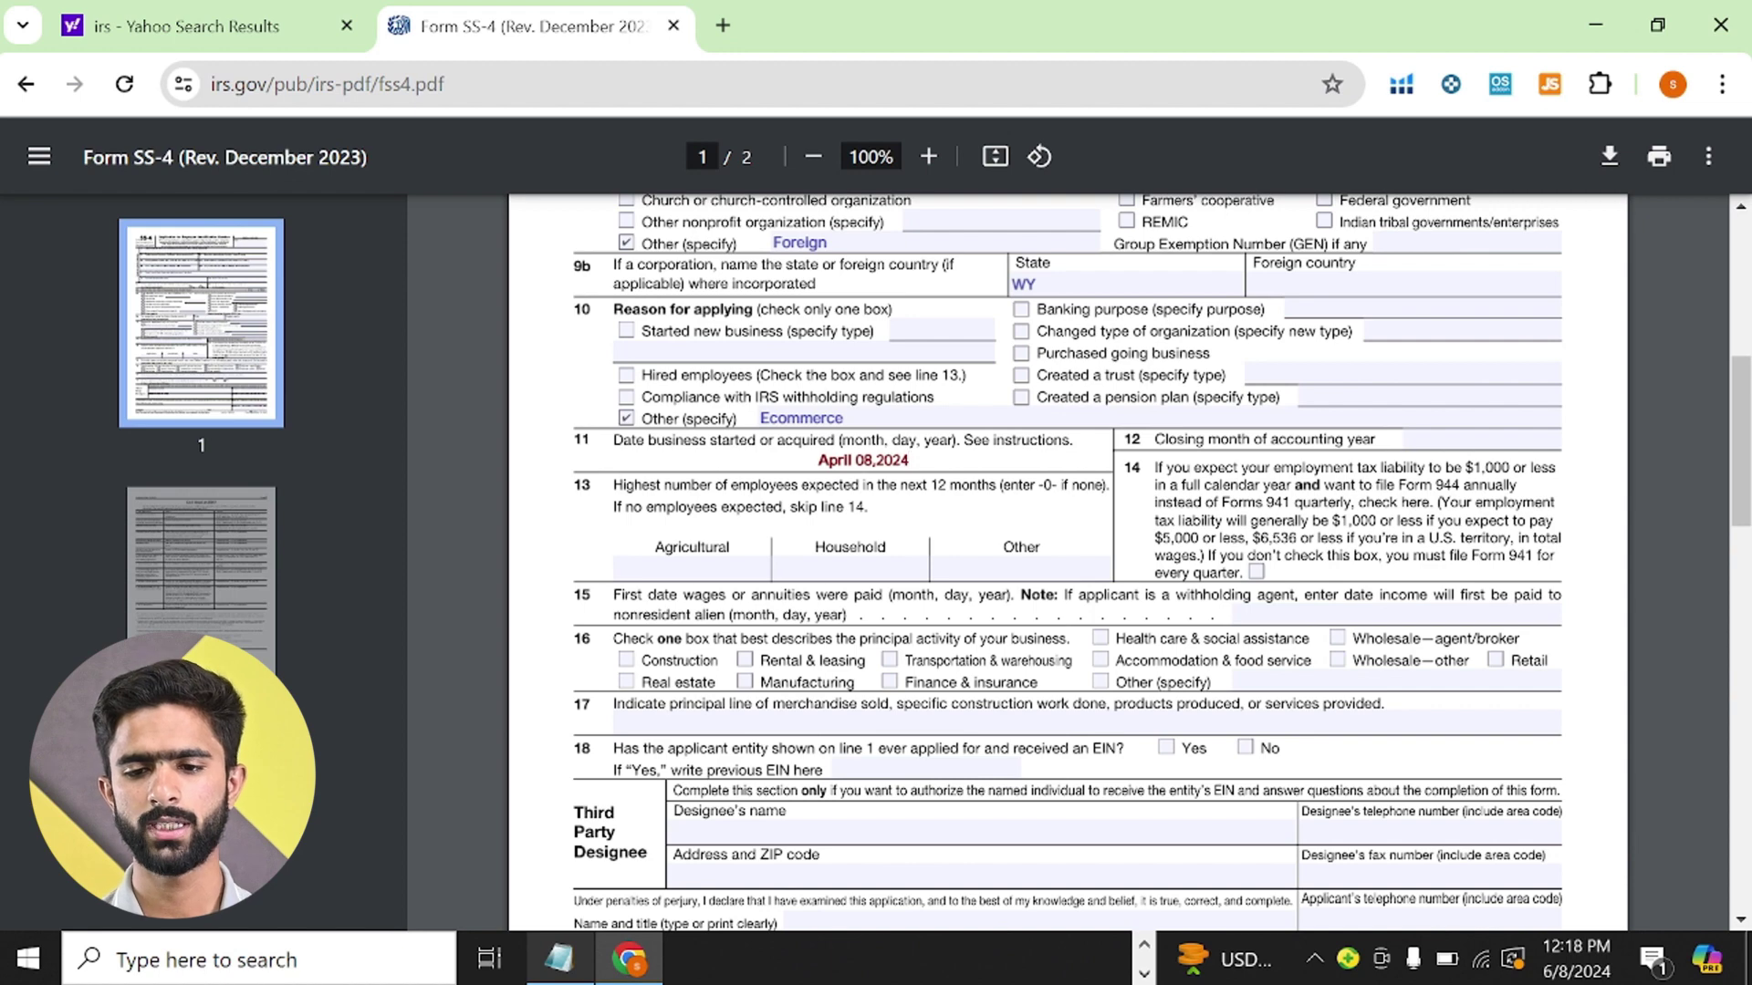
pyautogui.click(1408, 440)
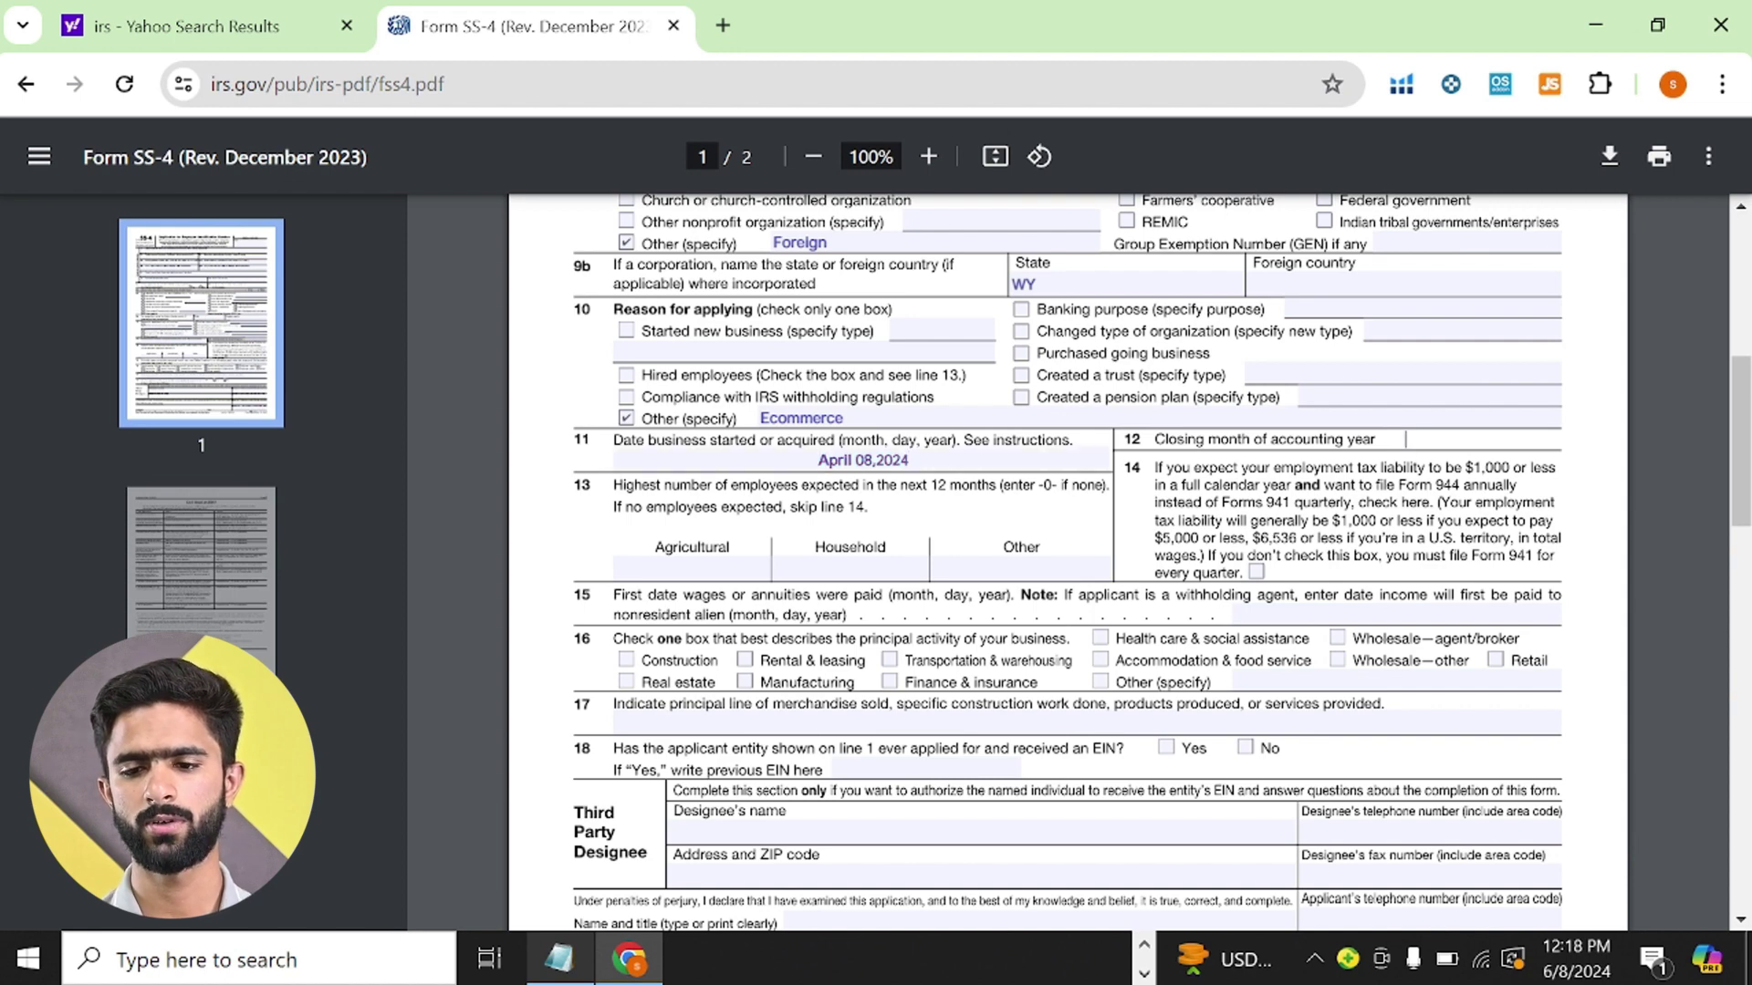
pyautogui.write('December')
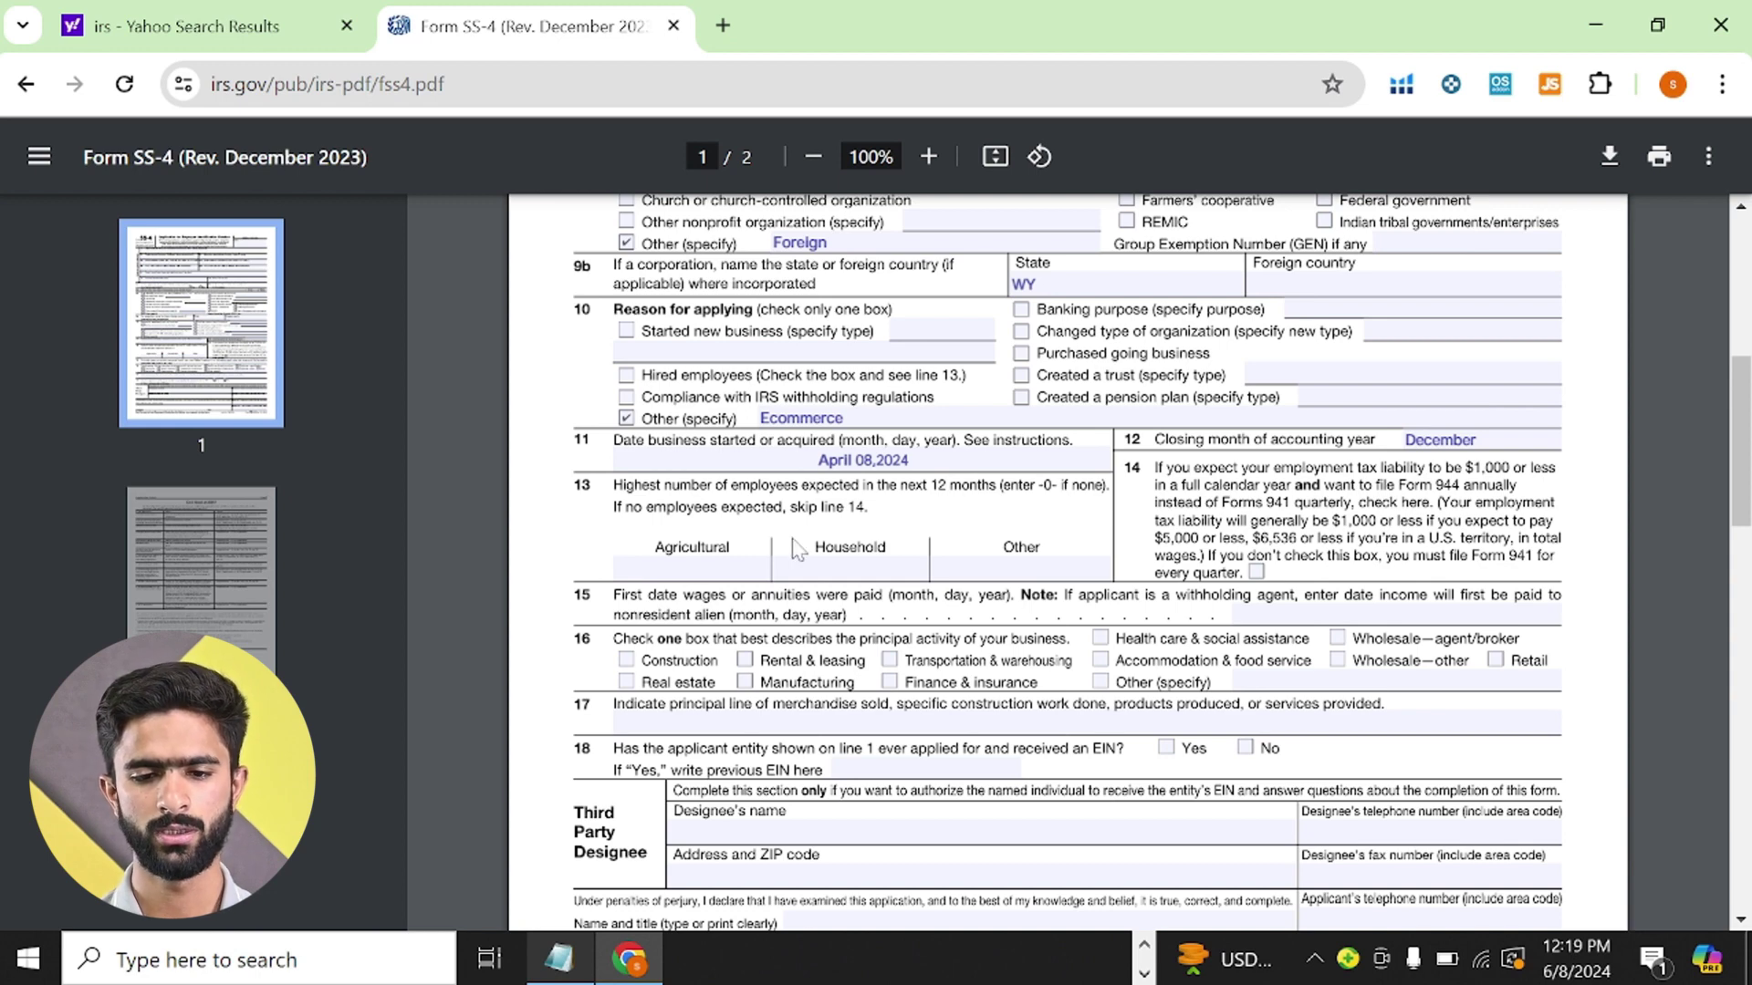
# - Enter 0 for the Agricultural, Household and Other employee counts on line 13
pyautogui.click(767, 561)
pyautogui.write('0')
pyautogui.press('Tab')
pyautogui.write('0')
pyautogui.press('Tab')
pyautogui.write('0')
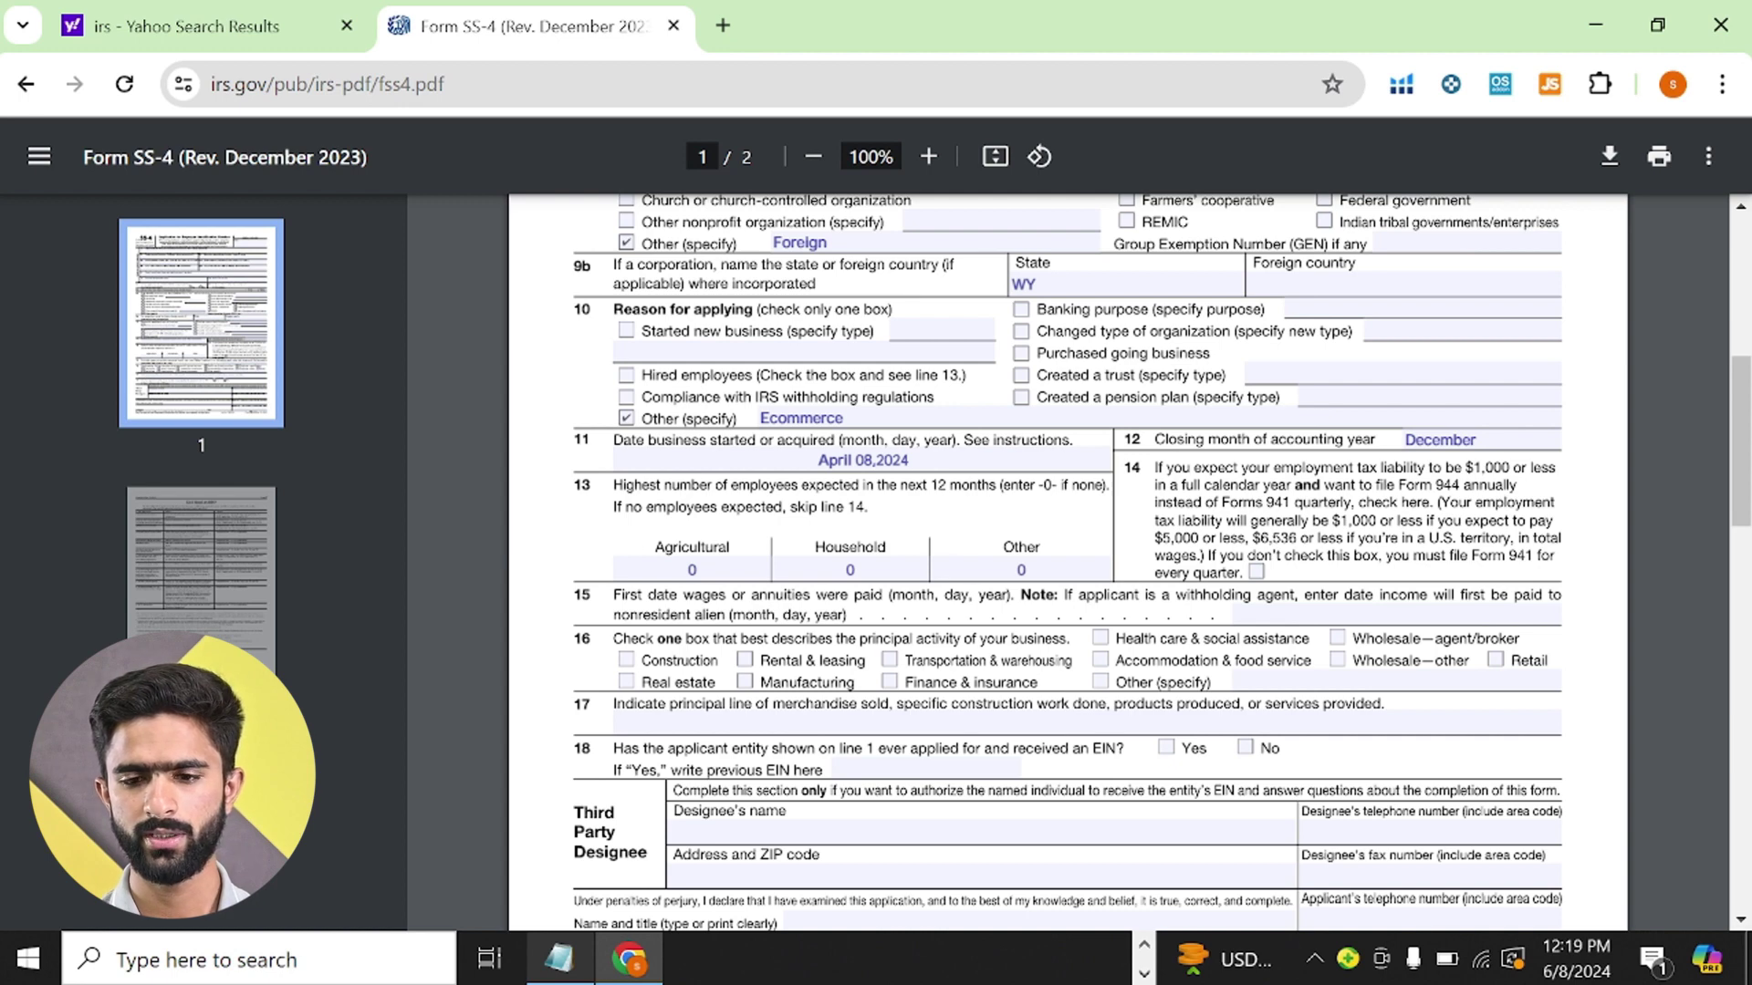
pyautogui.scroll(-1, 1067, 561)
pyautogui.scroll(-1, 1067, 561)
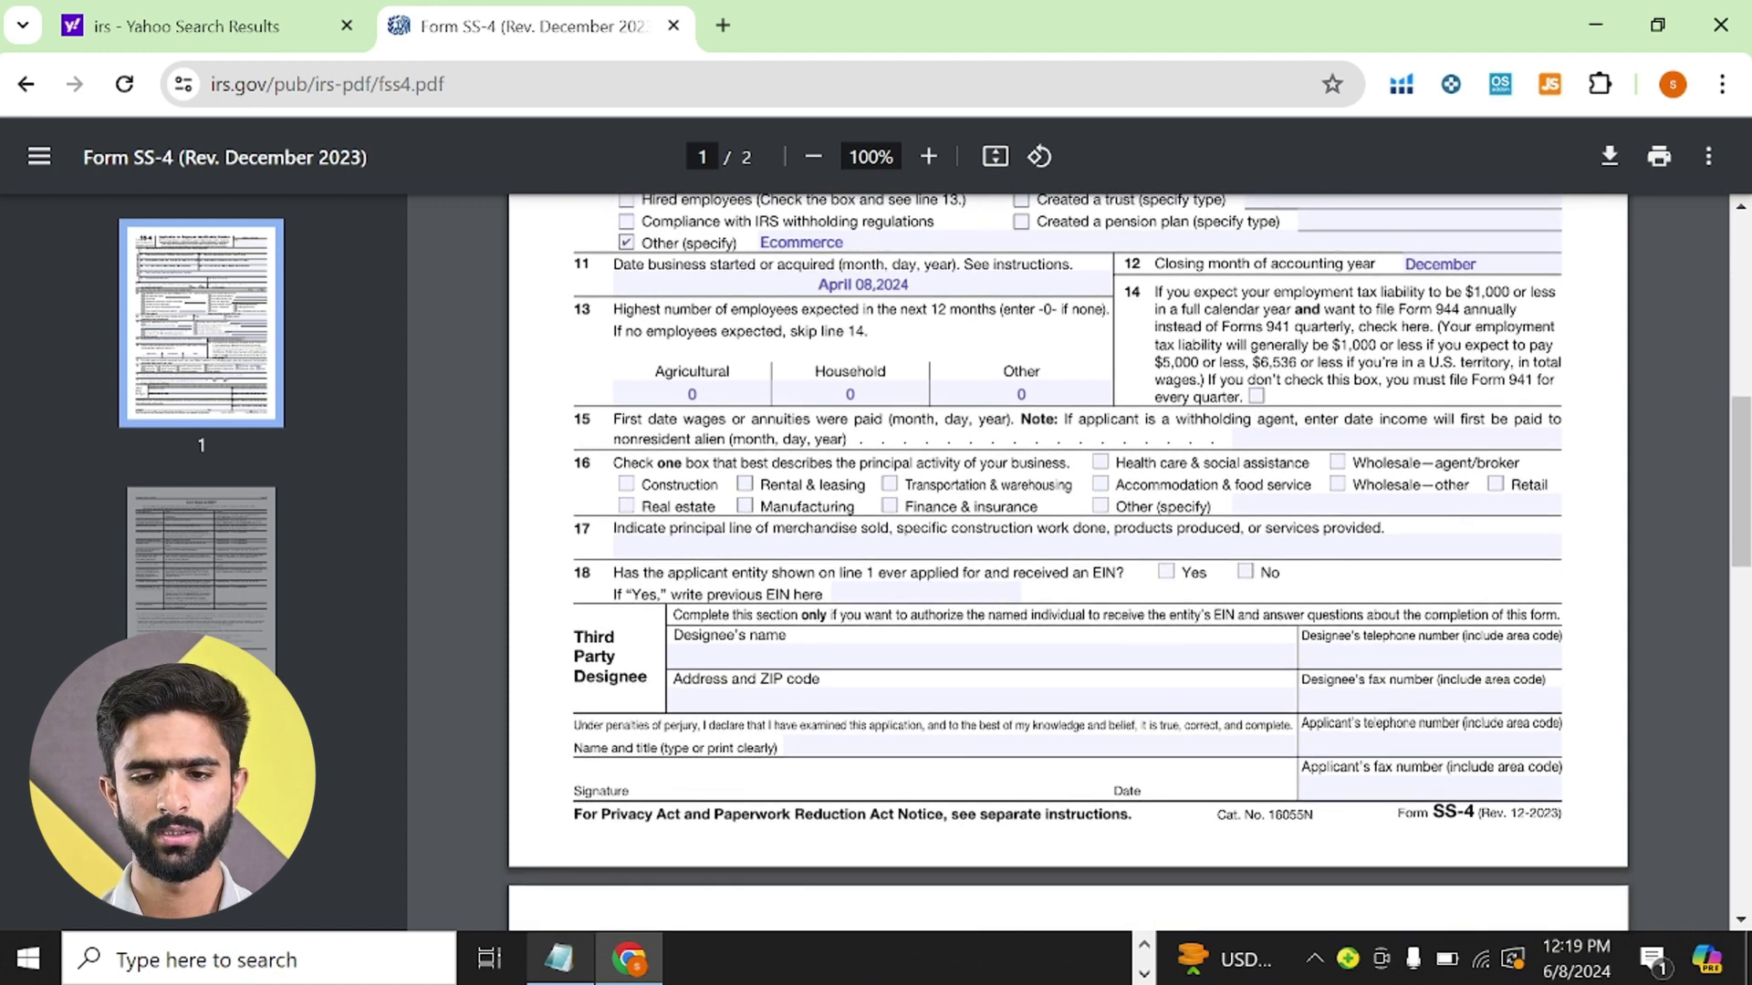
# - Mark line 16's principal activity as Other, specified as 'Online Buisness'
pyautogui.scroll(-1, 1068, 561)
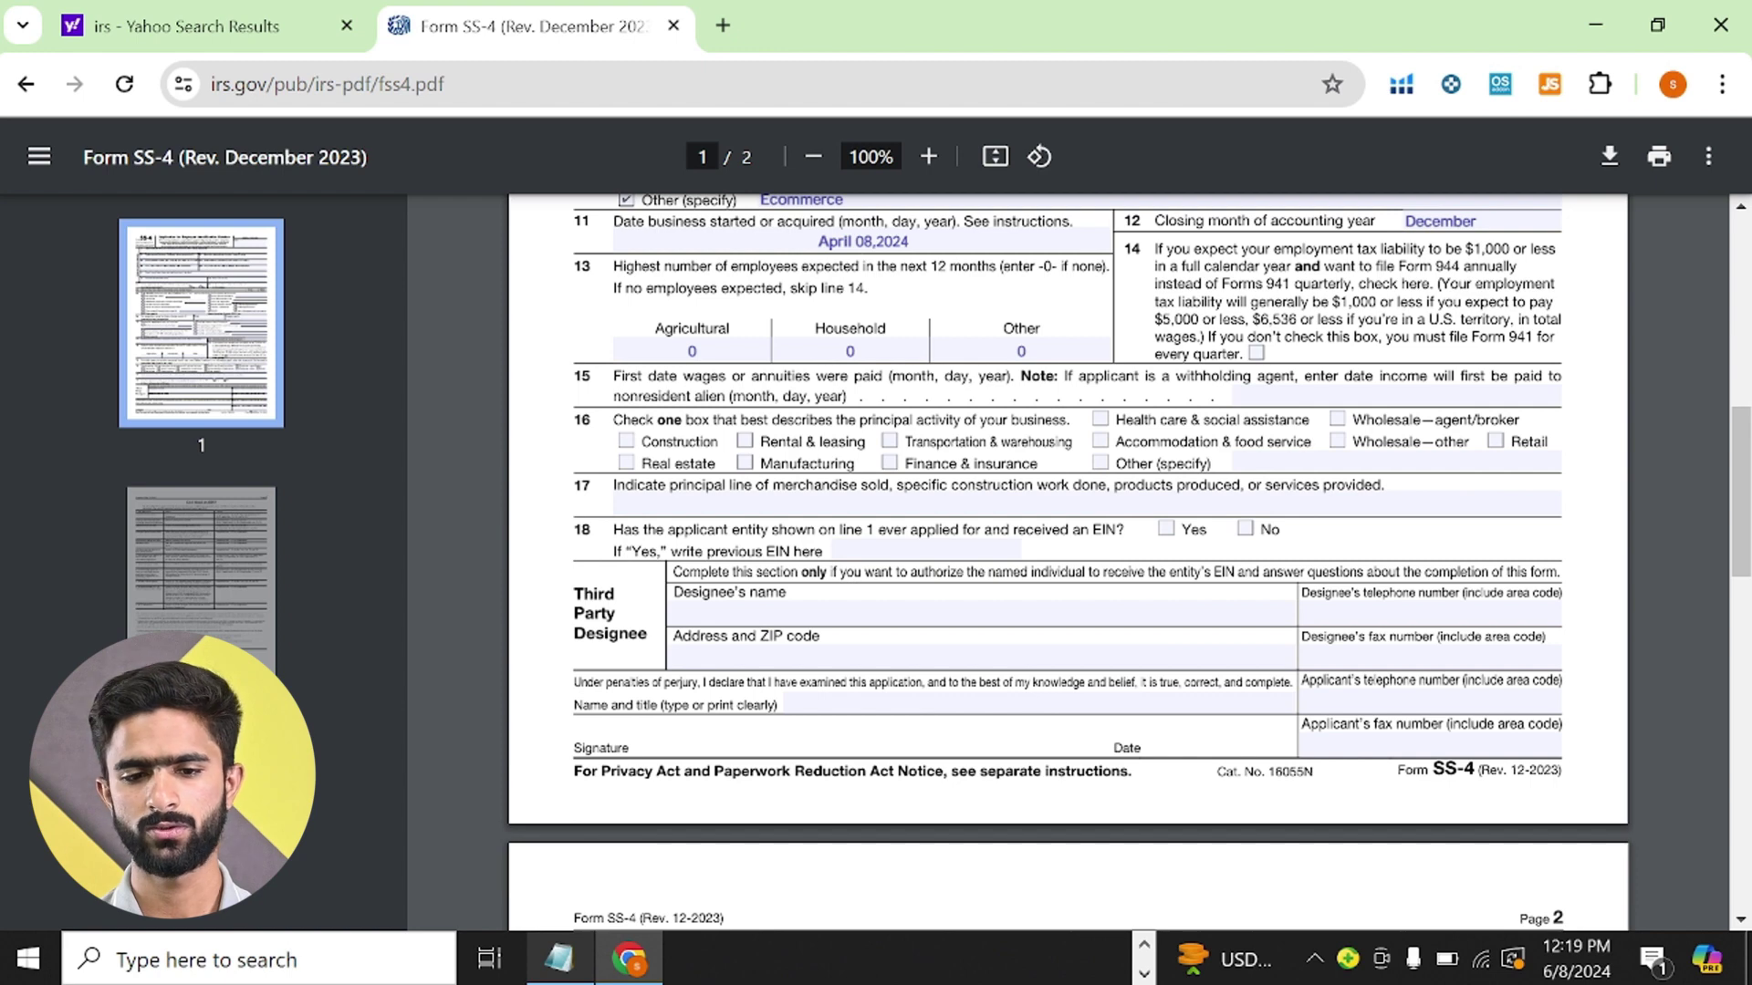
pyautogui.scroll(-1, 1068, 563)
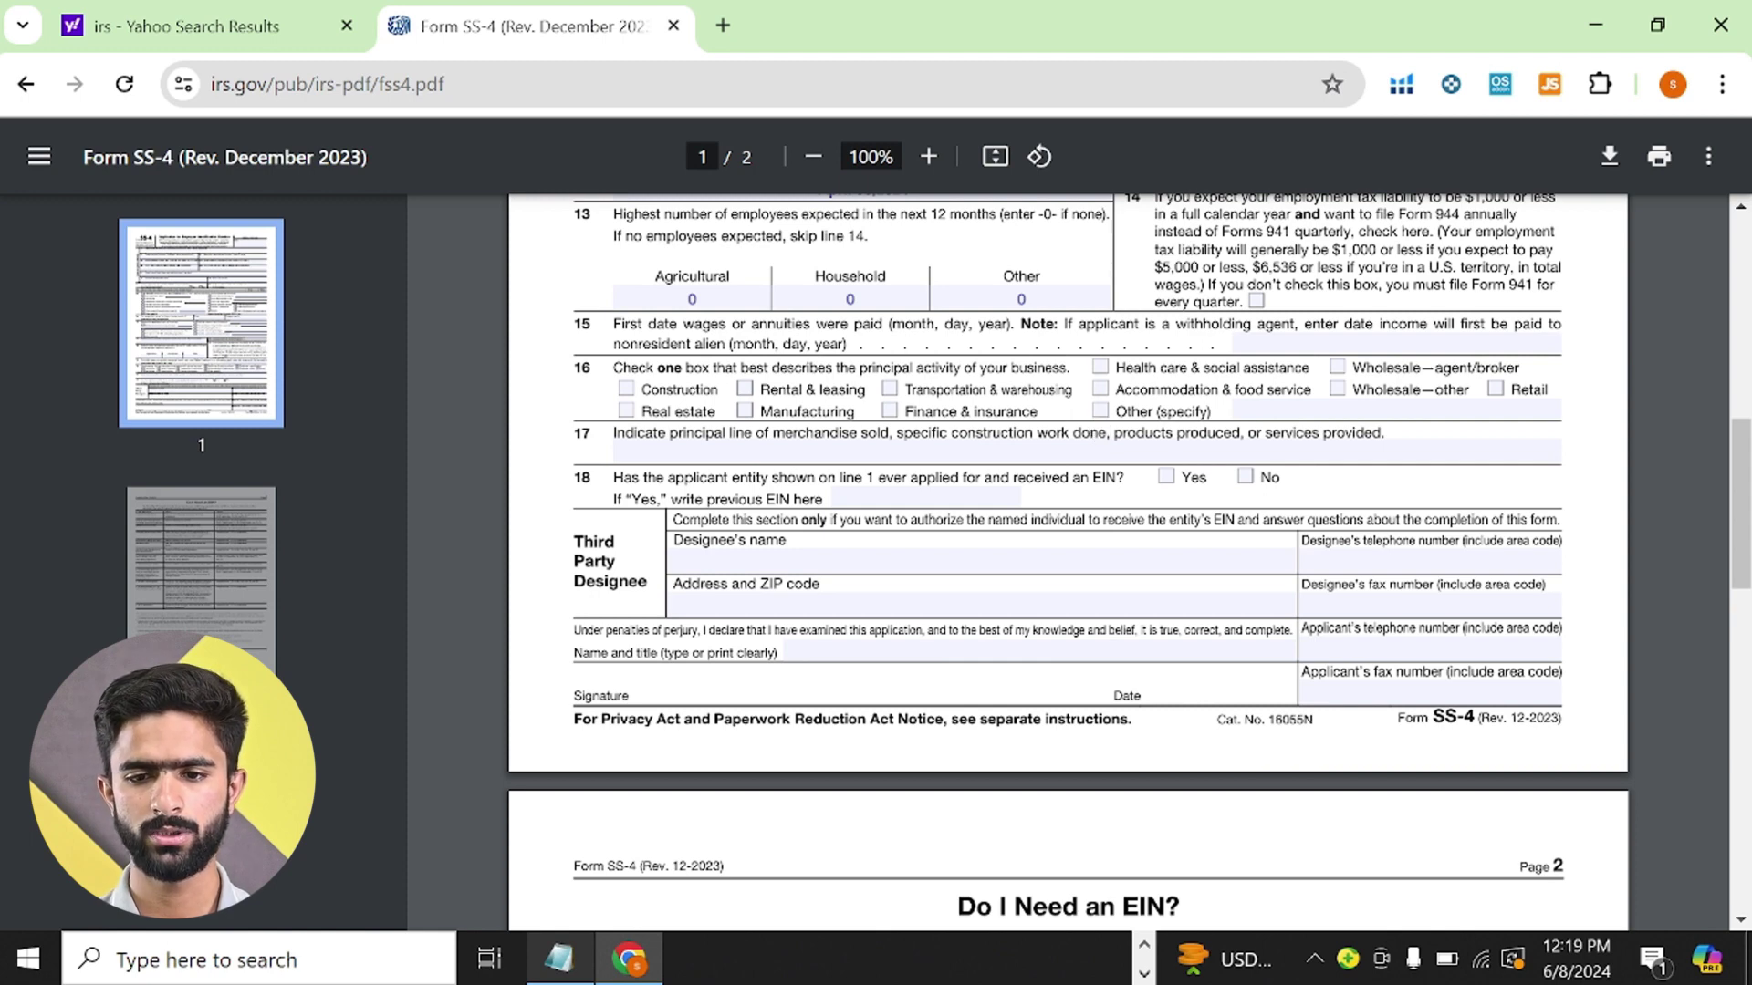
pyautogui.click(1100, 411)
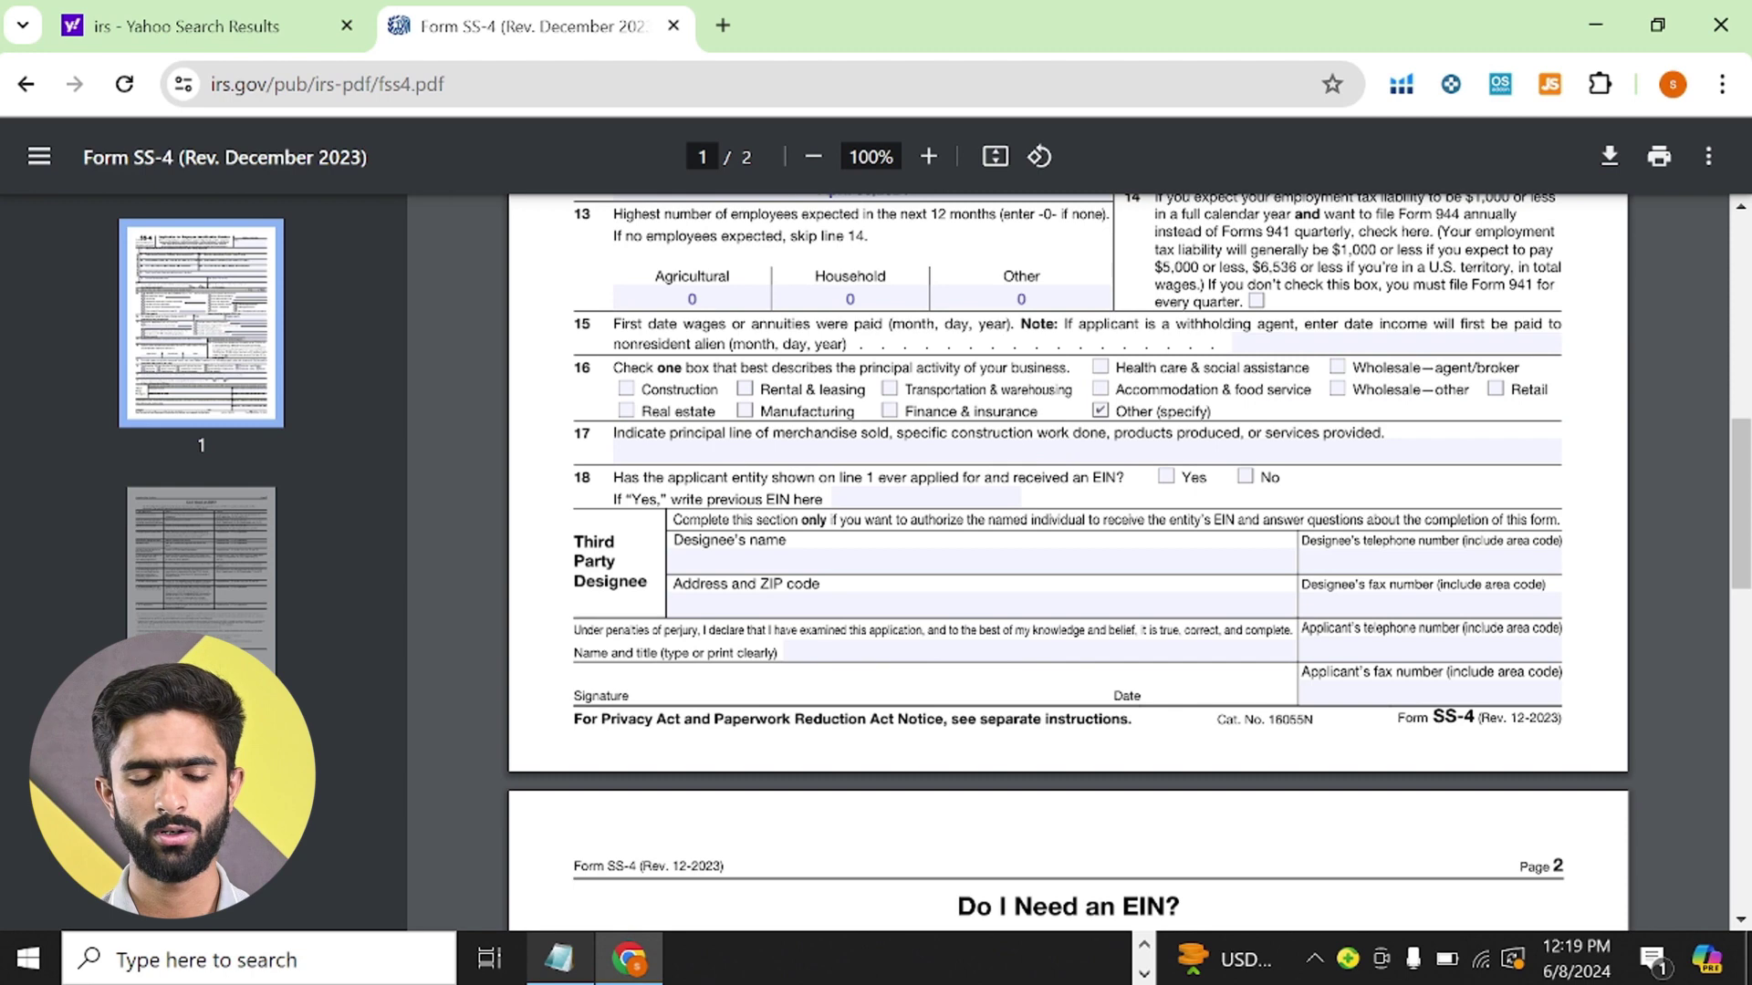
pyautogui.write('Onl')
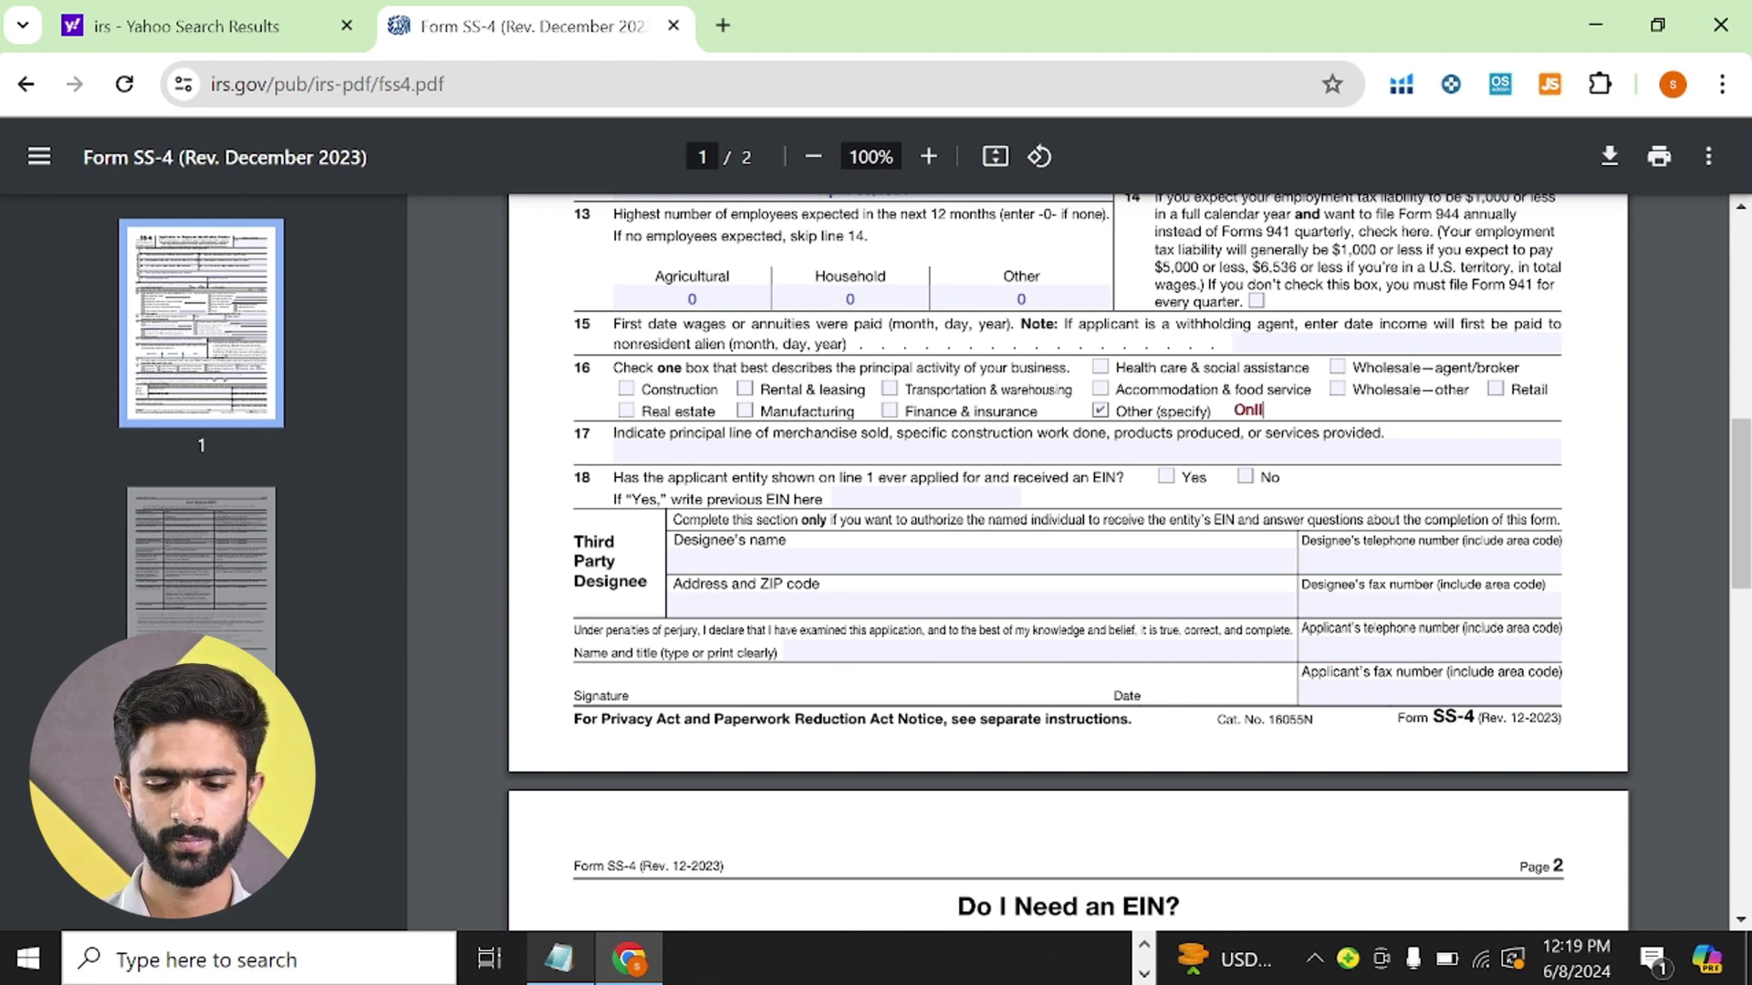
pyautogui.write('ine Buisness')
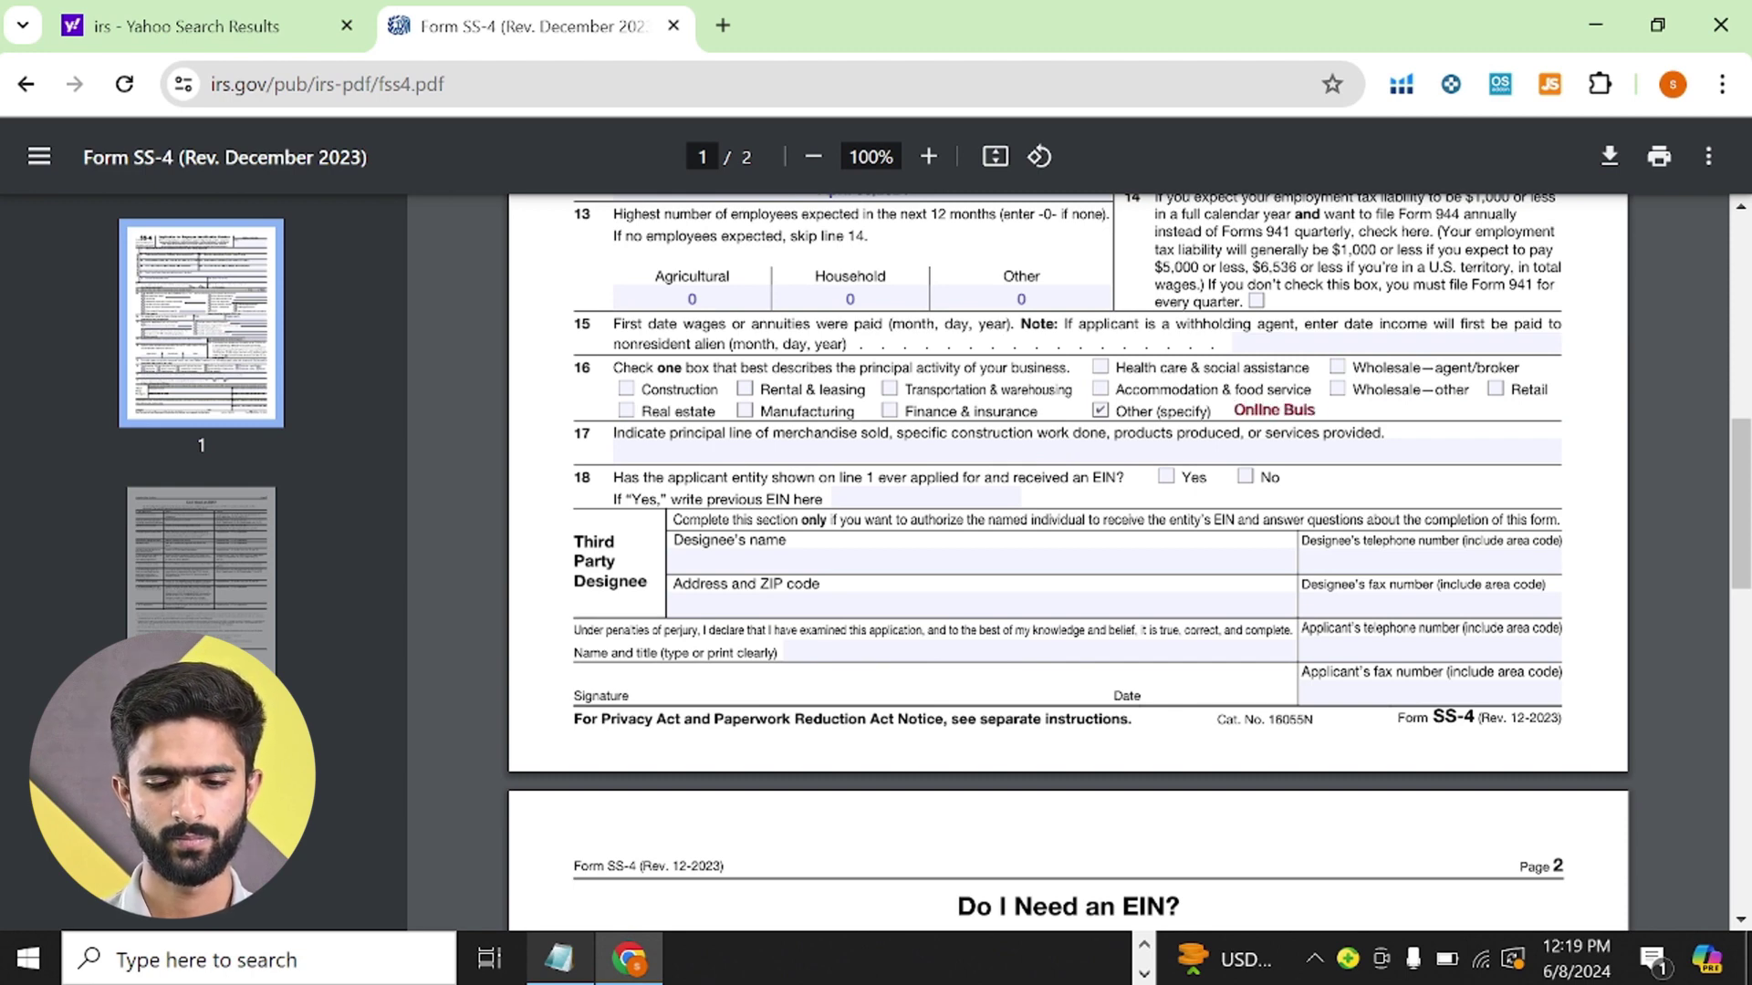
pyautogui.click(542, 453)
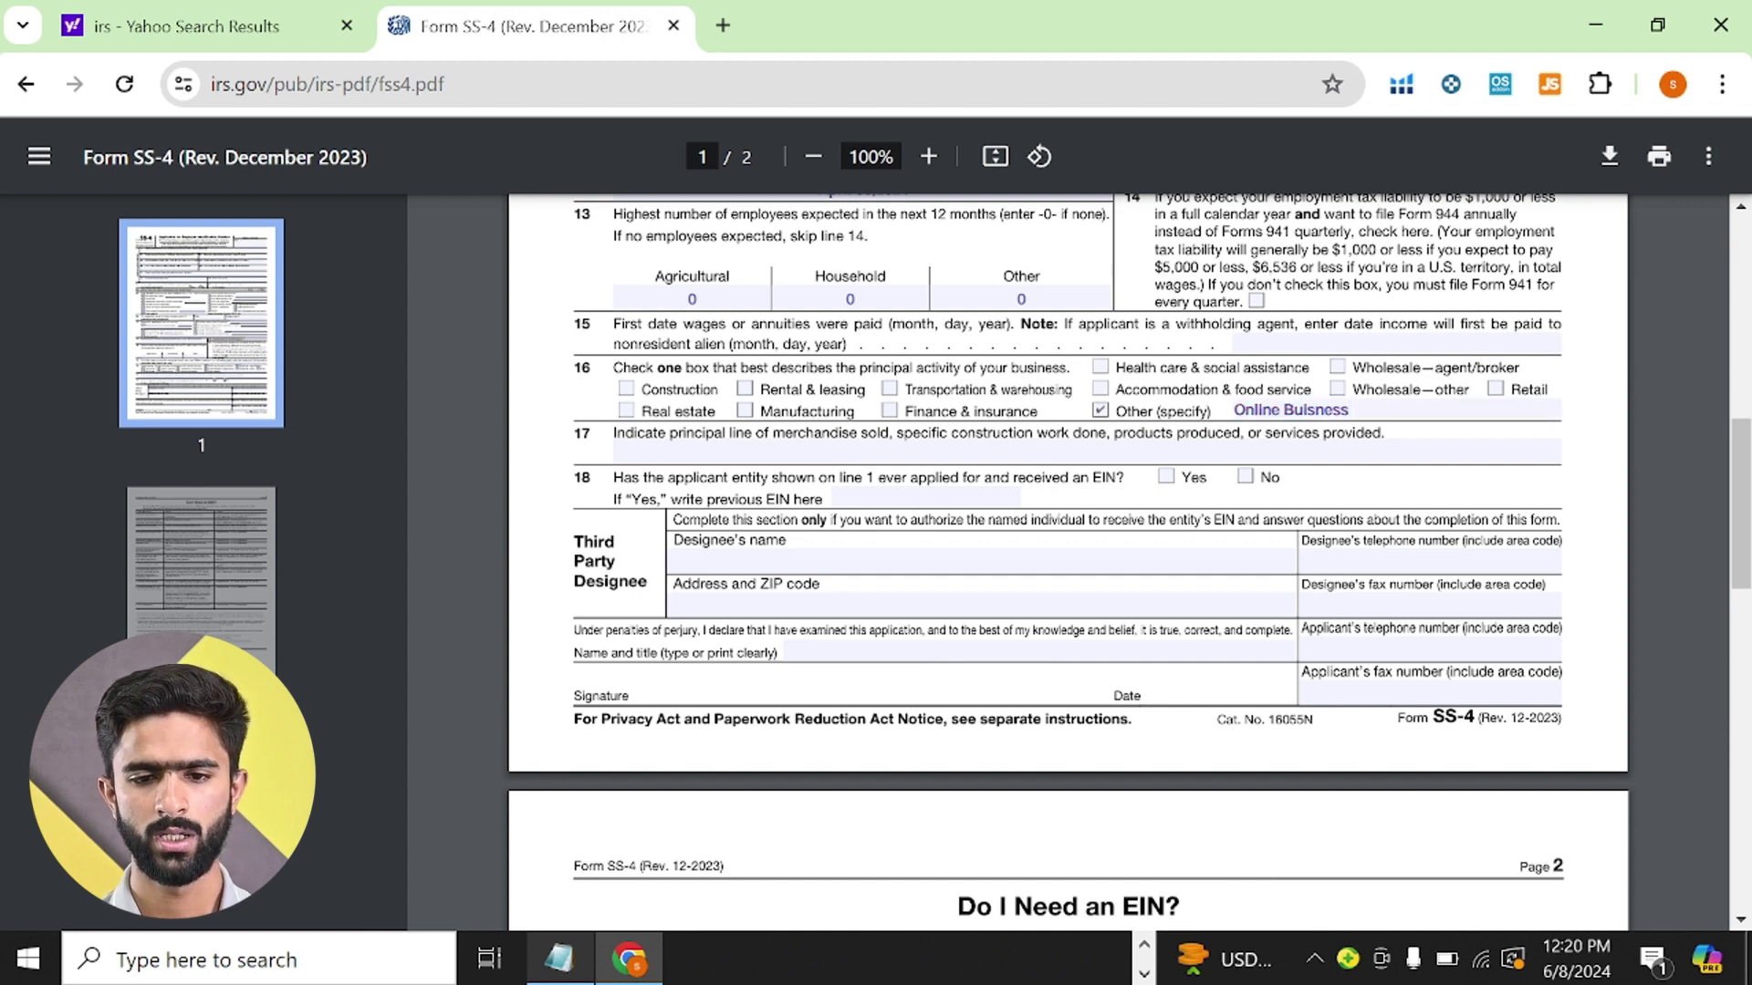
# - Answer No on line 18 about previously applying for an EIN
pyautogui.scroll(-1, 1068, 548)
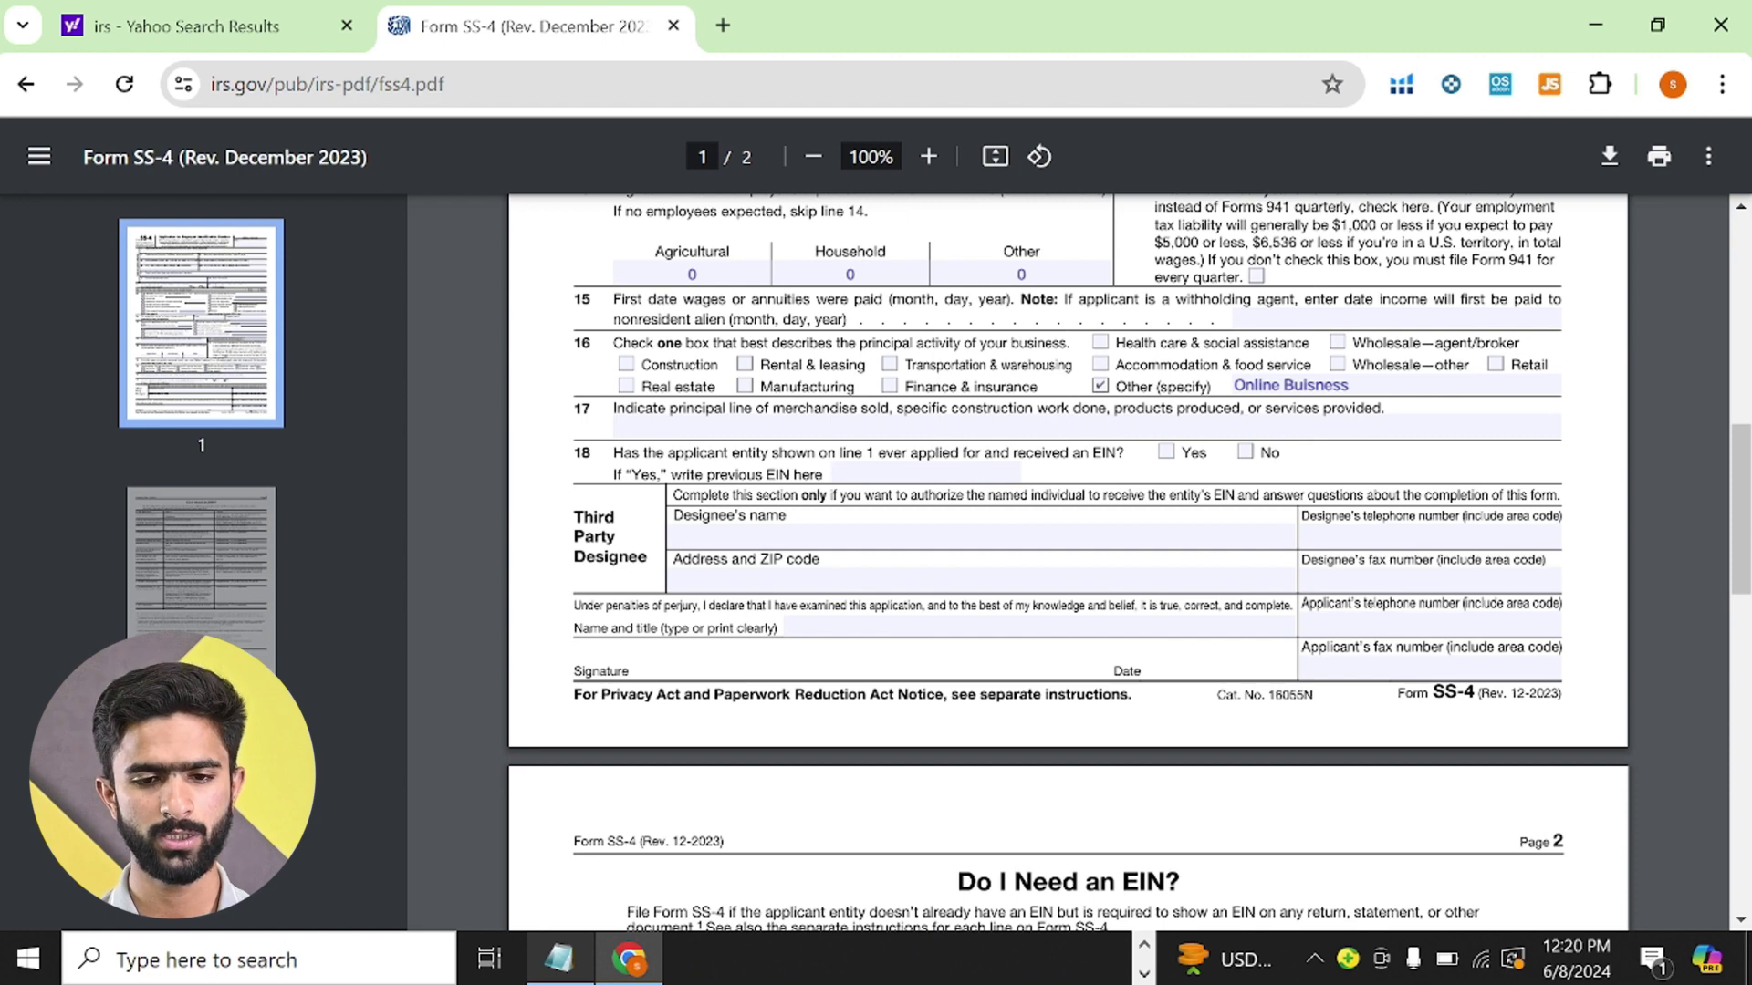
pyautogui.scroll(-1, 1067, 547)
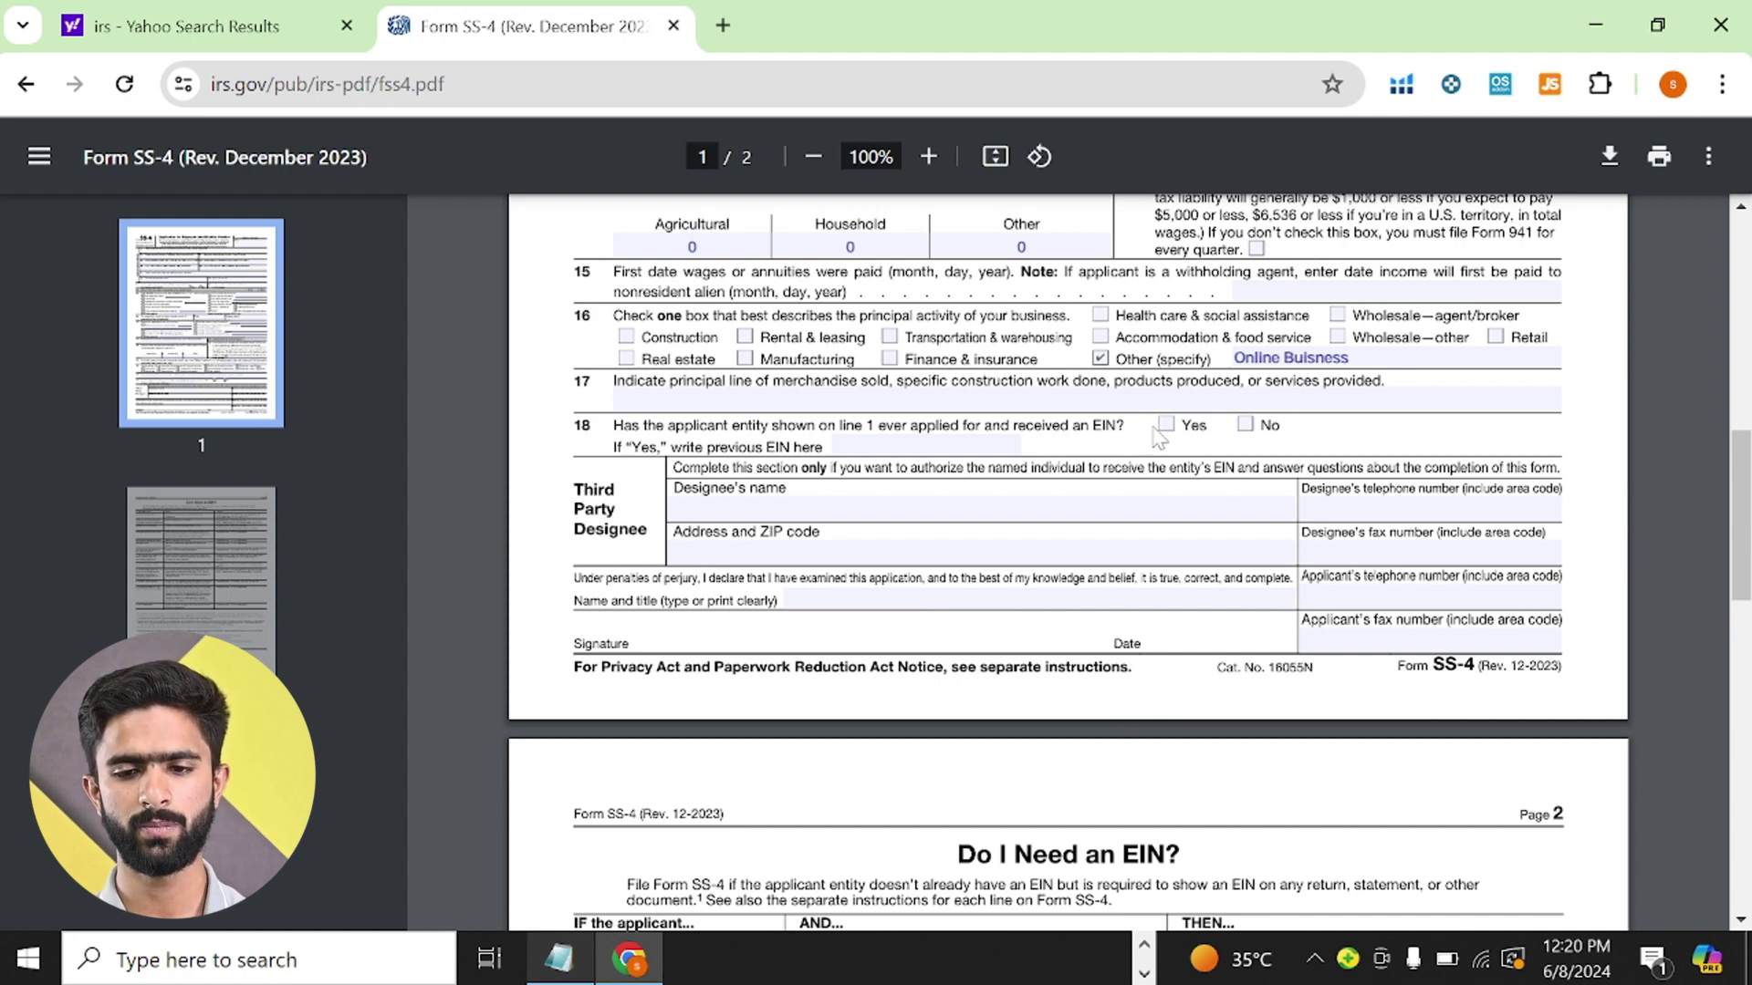
pyautogui.click(1246, 427)
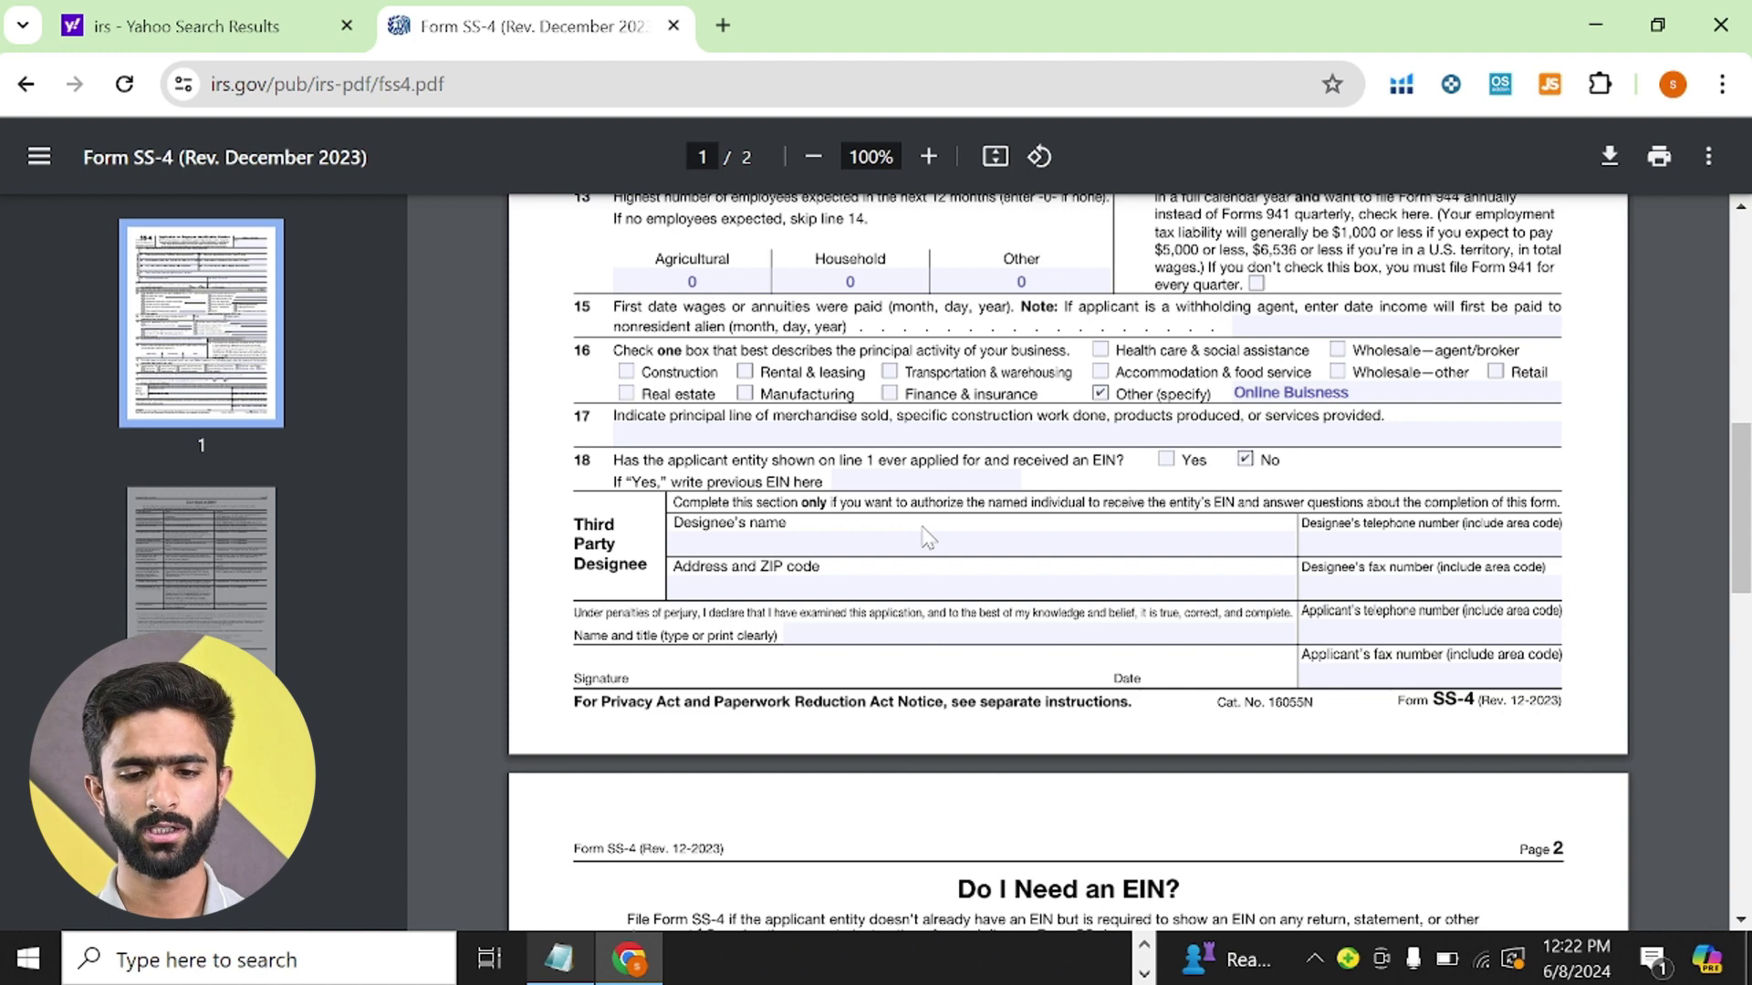
# - Enter the signer's full name followed by '(Owner)' on the Name and title line, fixing the typo
pyautogui.scroll(-1, 926, 536)
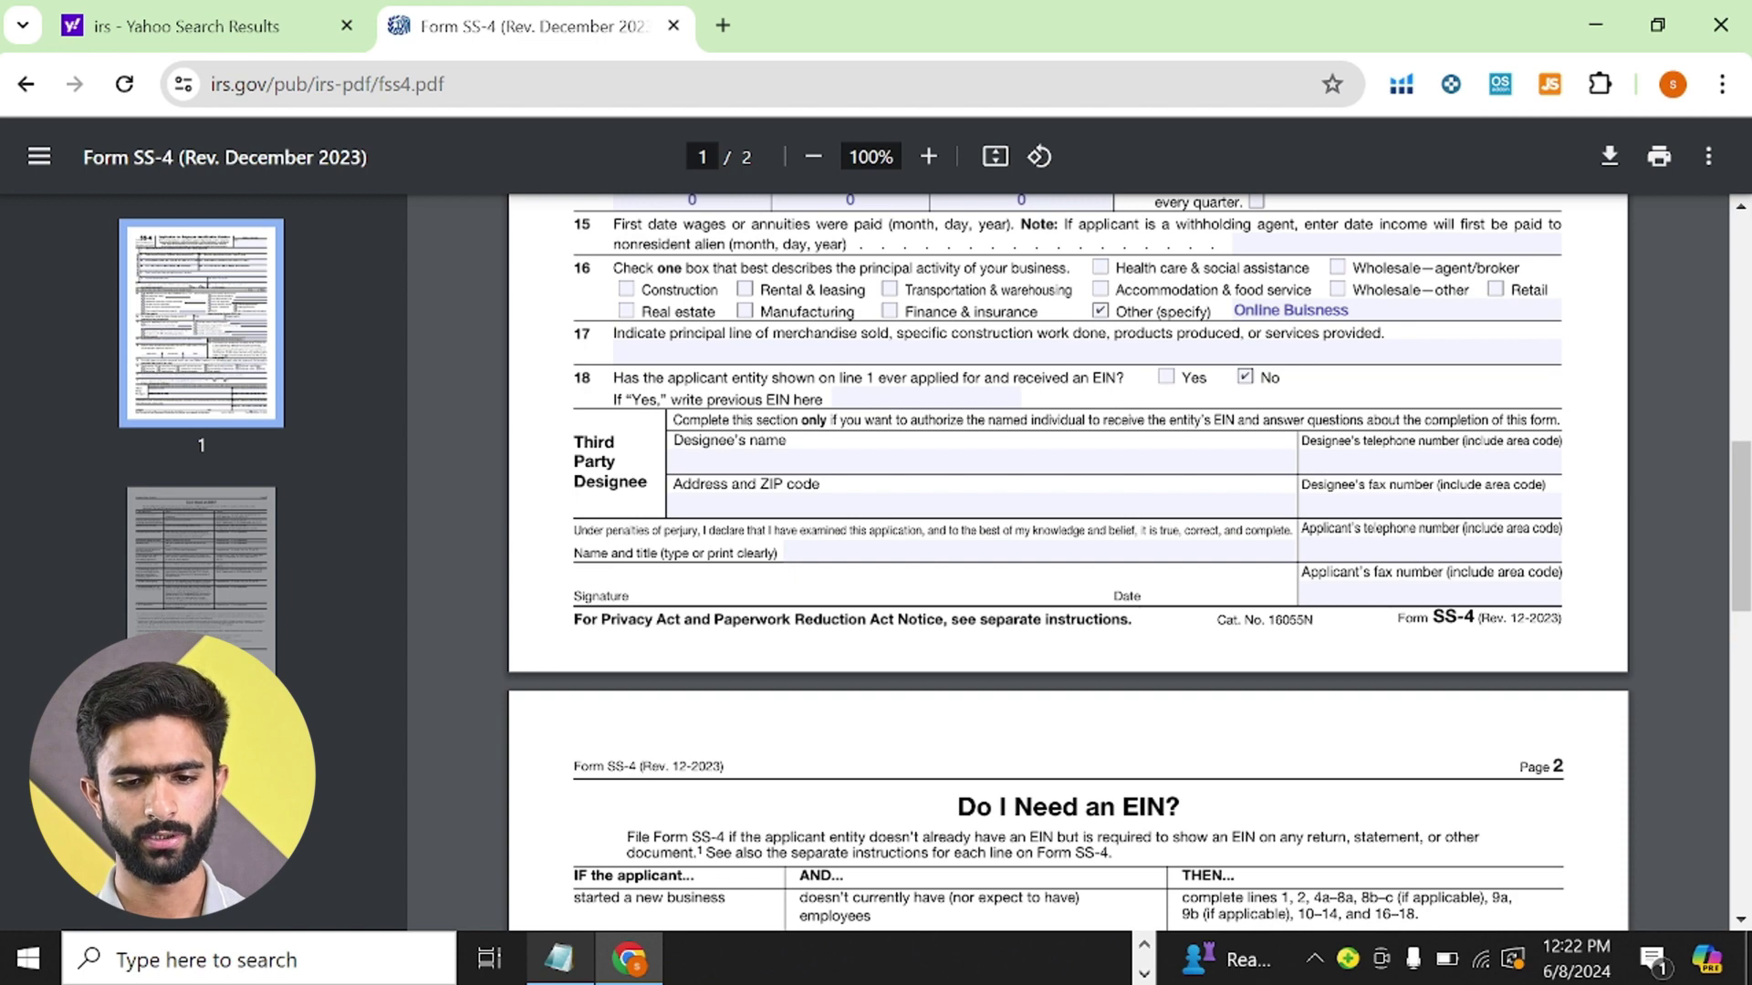
pyautogui.click(822, 553)
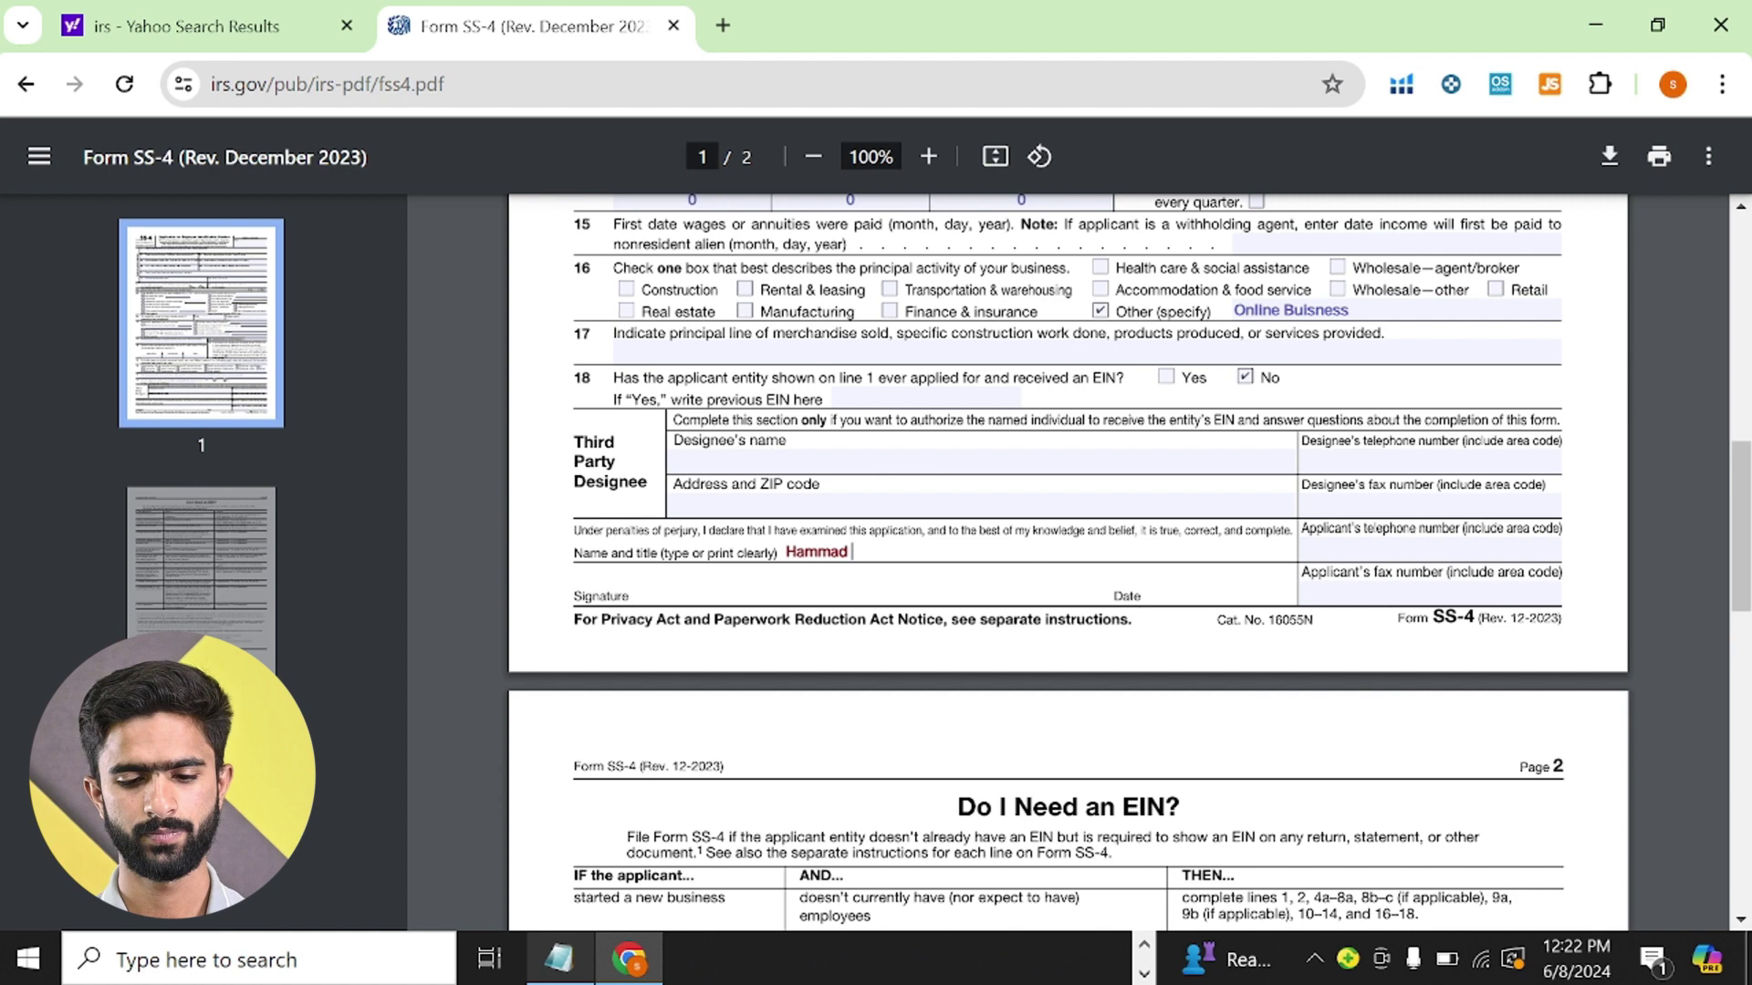
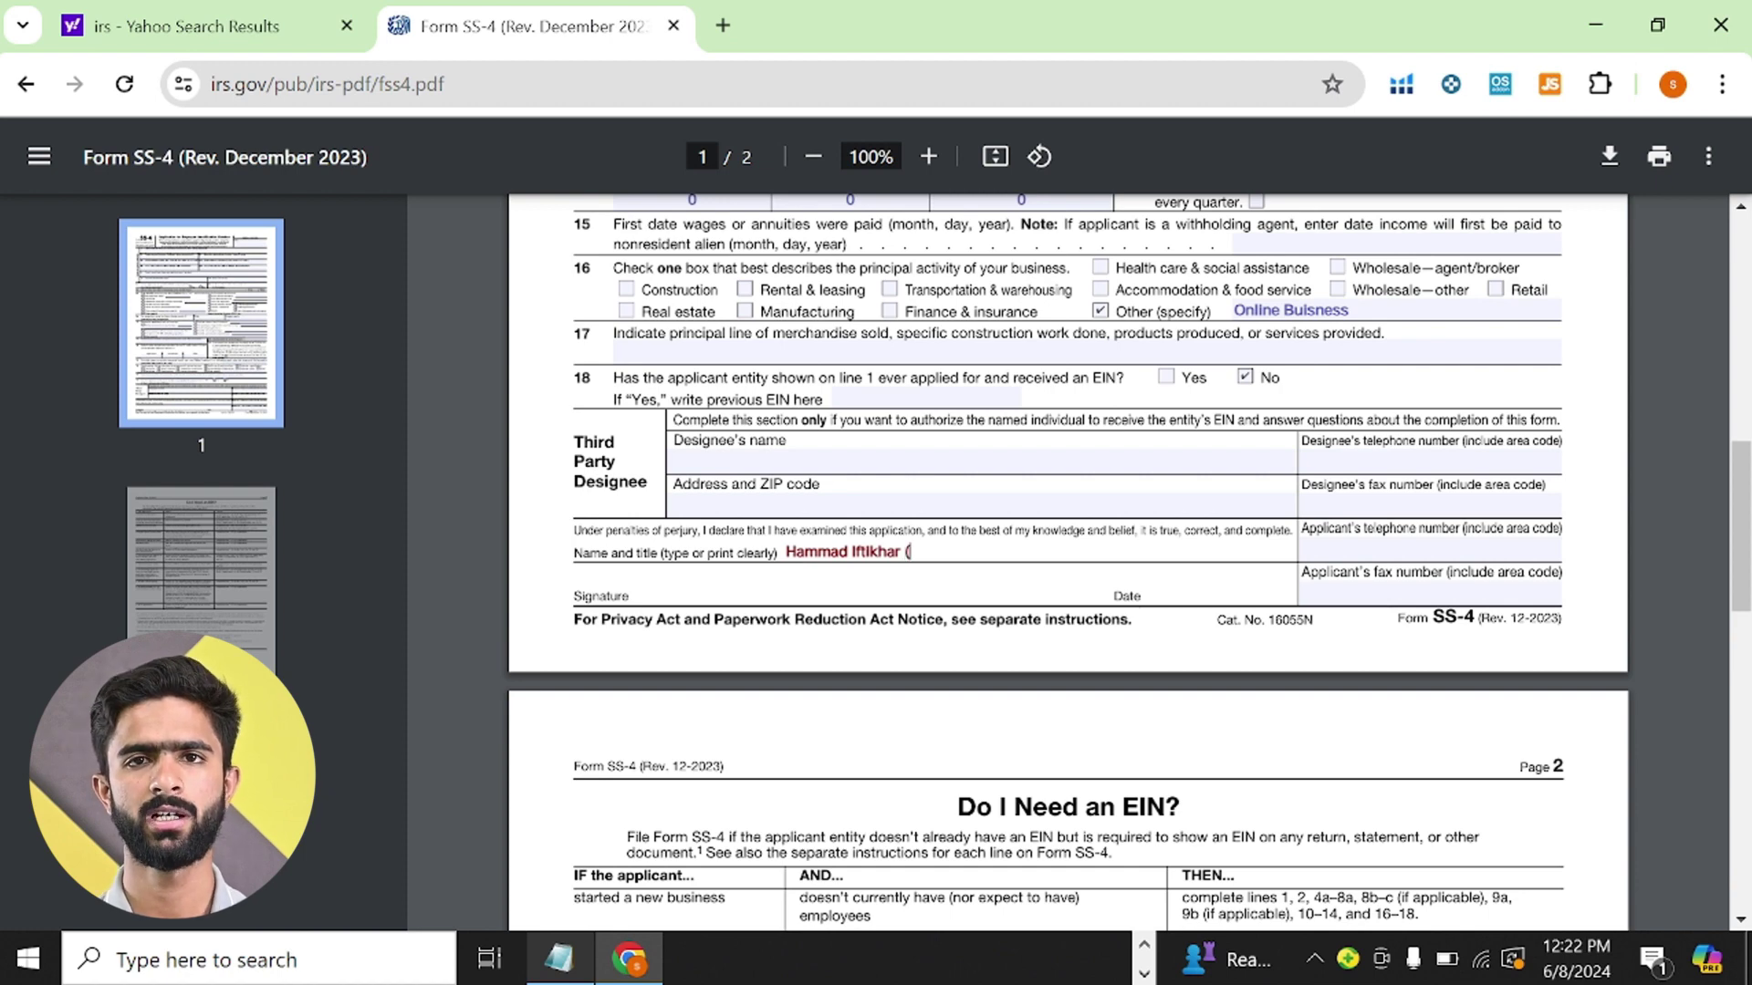
pyautogui.write('Owner)')
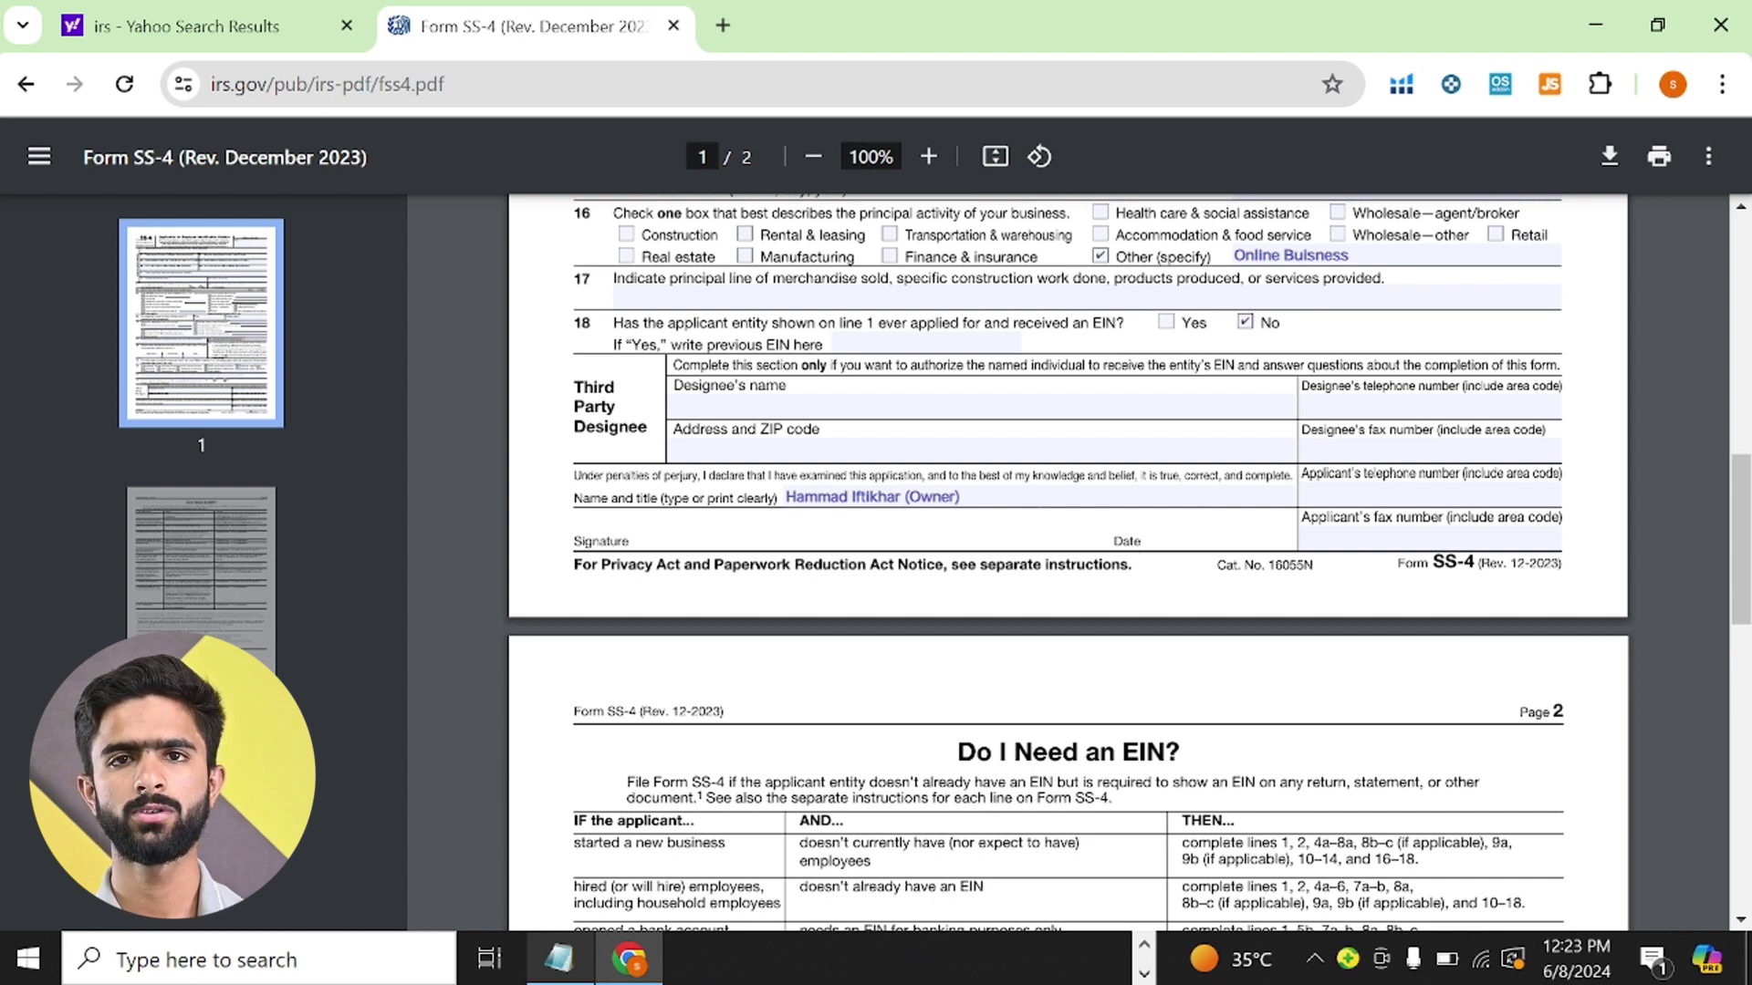
# - Copy the business phone number from Notepad and paste it into the Applicant's telephone number field
pyautogui.click(1430, 493)
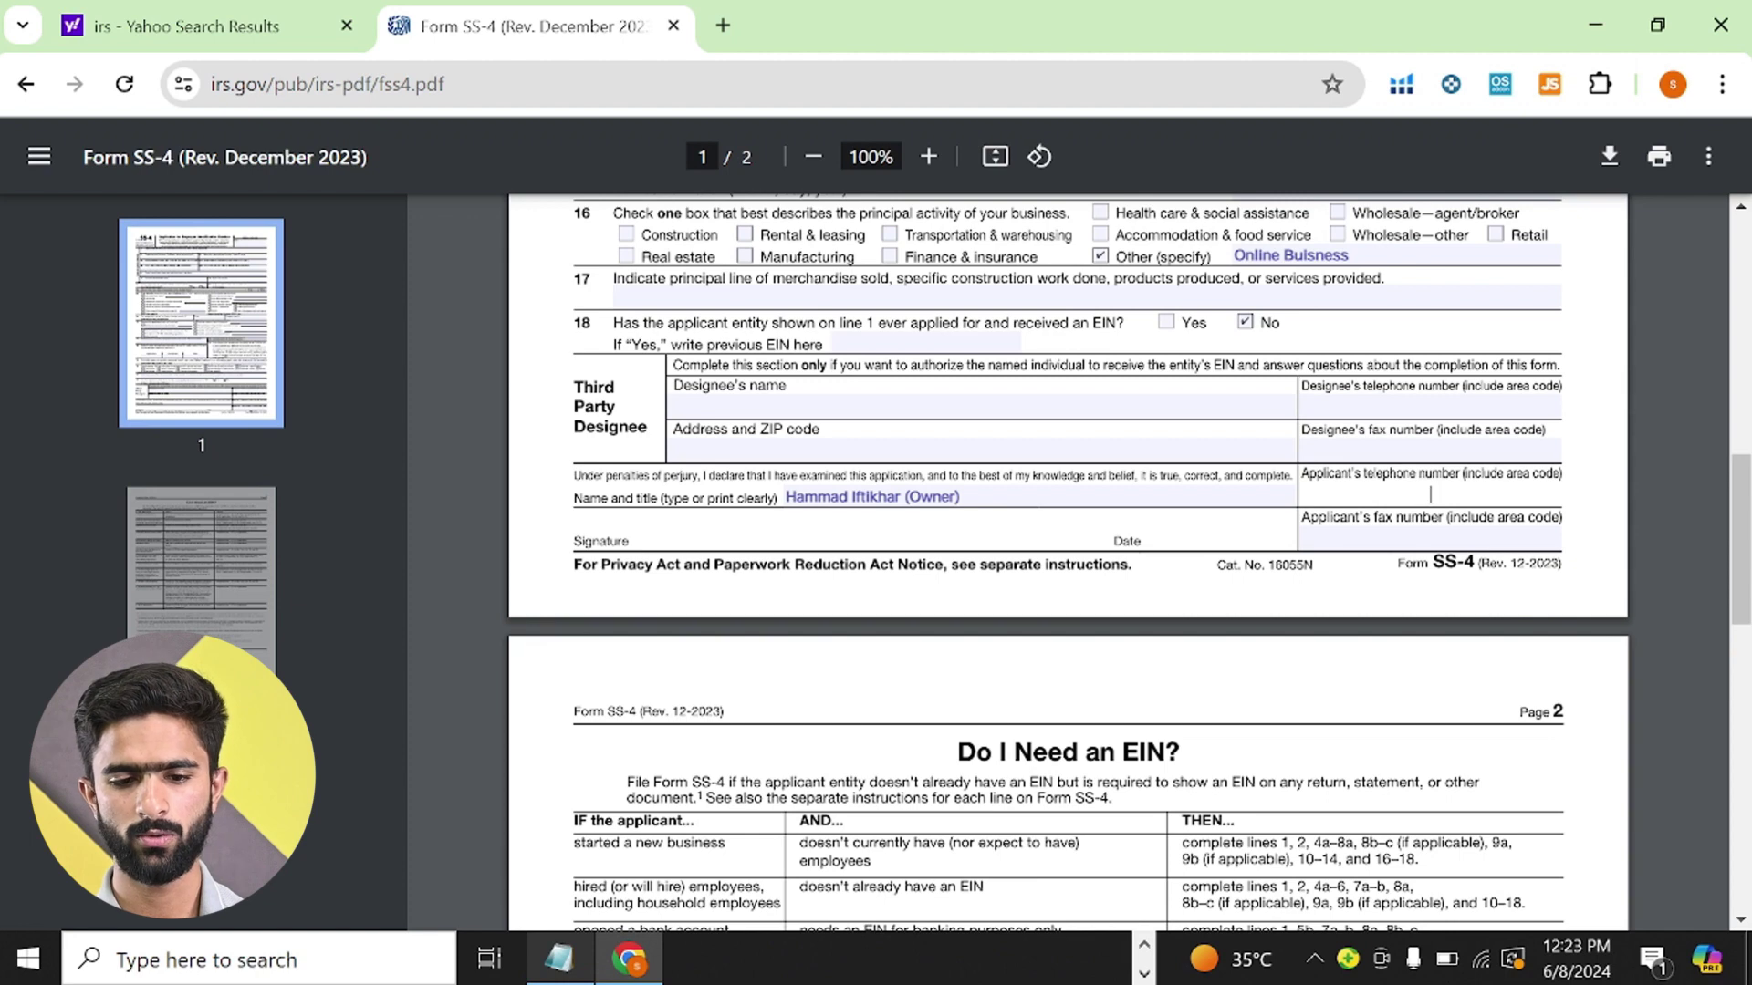
pyautogui.click(559, 958)
pyautogui.click(116, 467)
pyautogui.press('Left')
pyautogui.hotkey('shift', 'Up')
pyautogui.hotkey('ctrl', 'c')
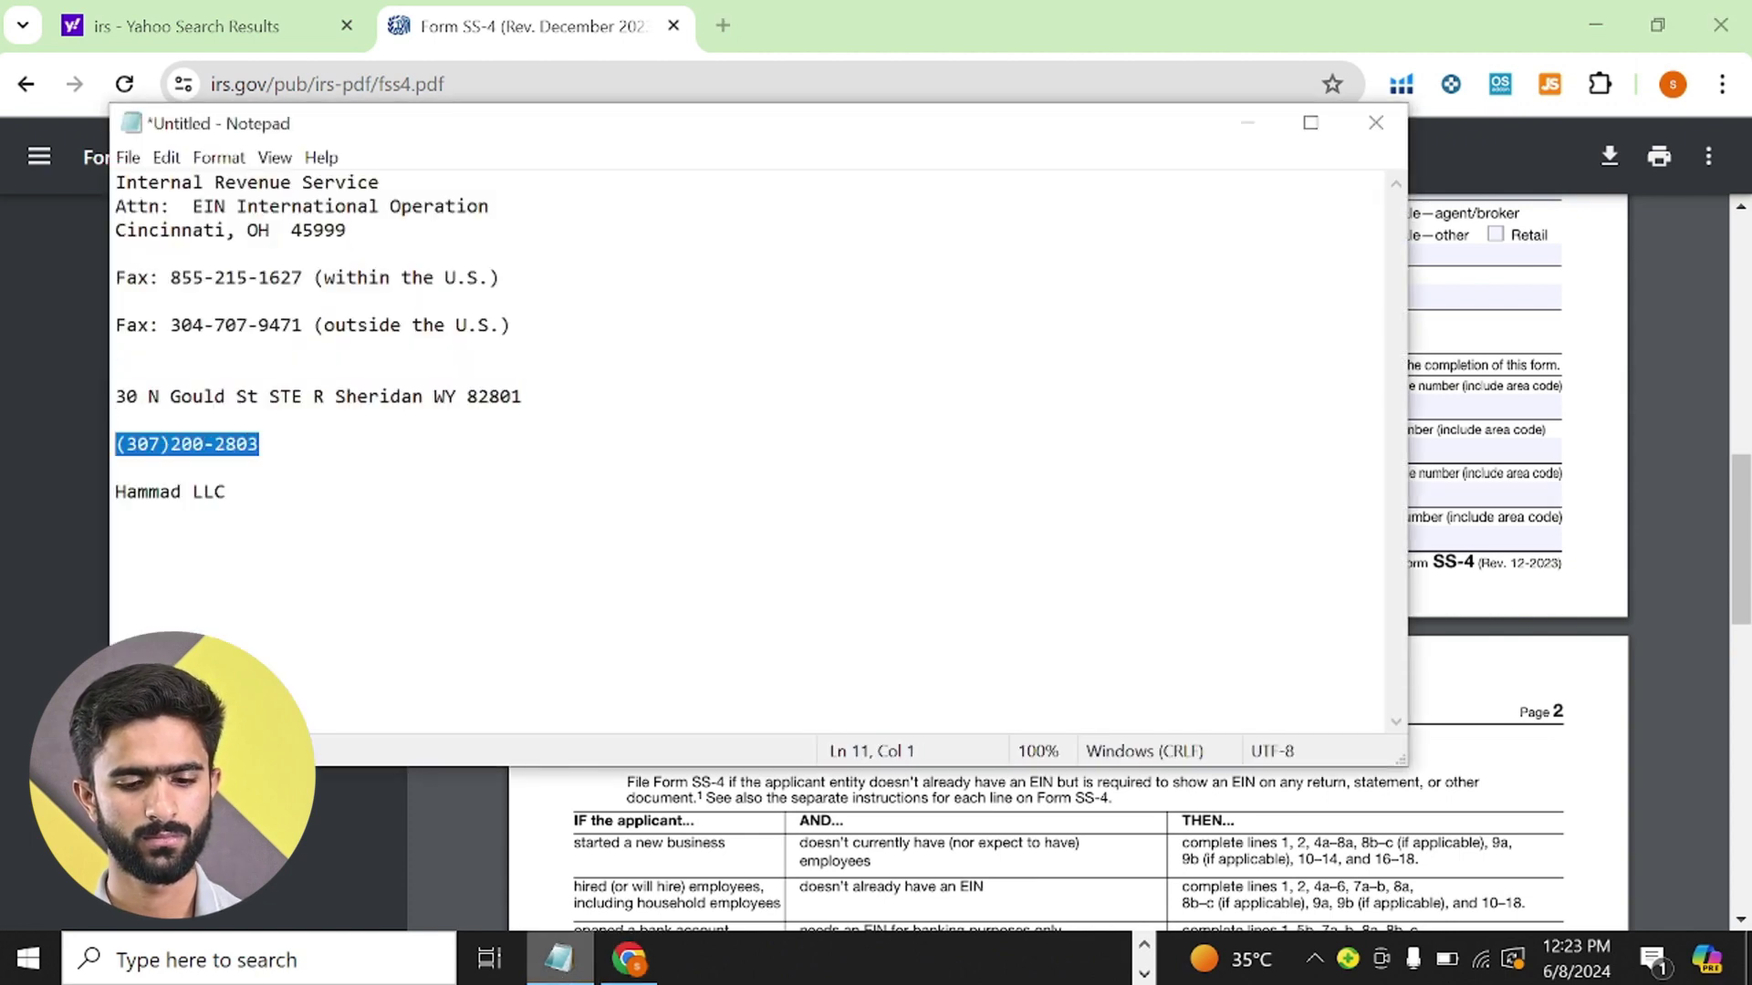
pyautogui.hotkey('alt', 'Tab')
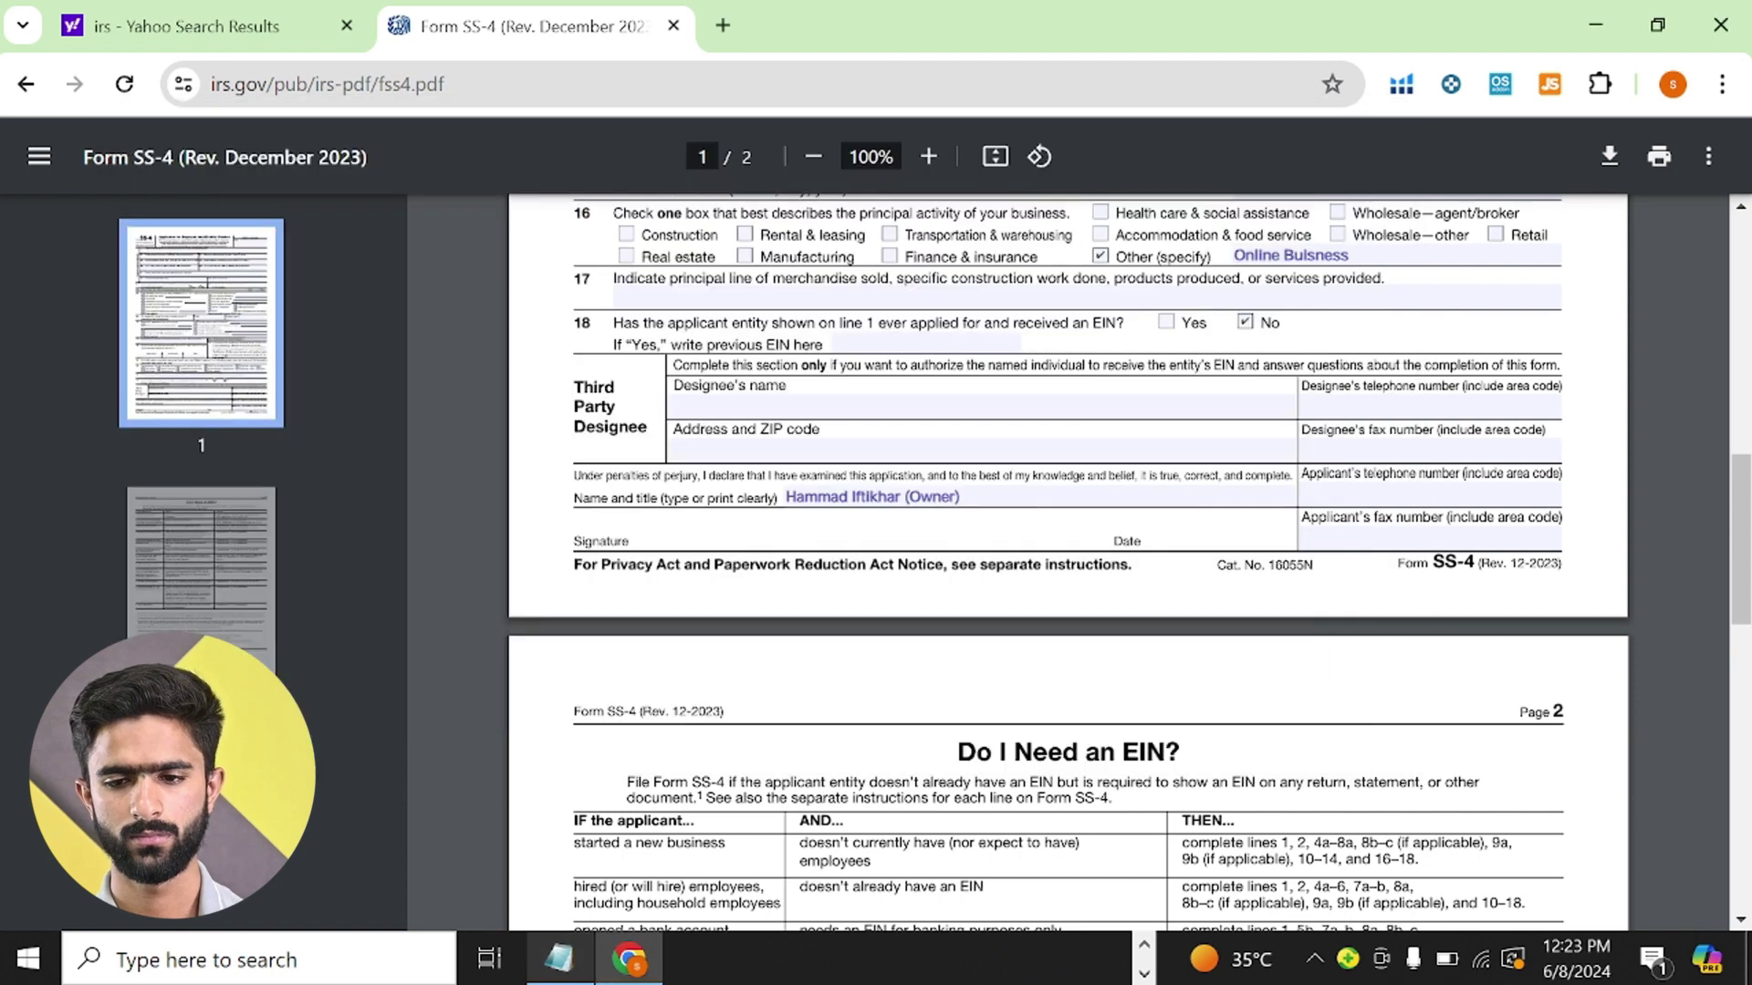
pyautogui.click(1430, 495)
pyautogui.hotkey('ctrl', 'v')
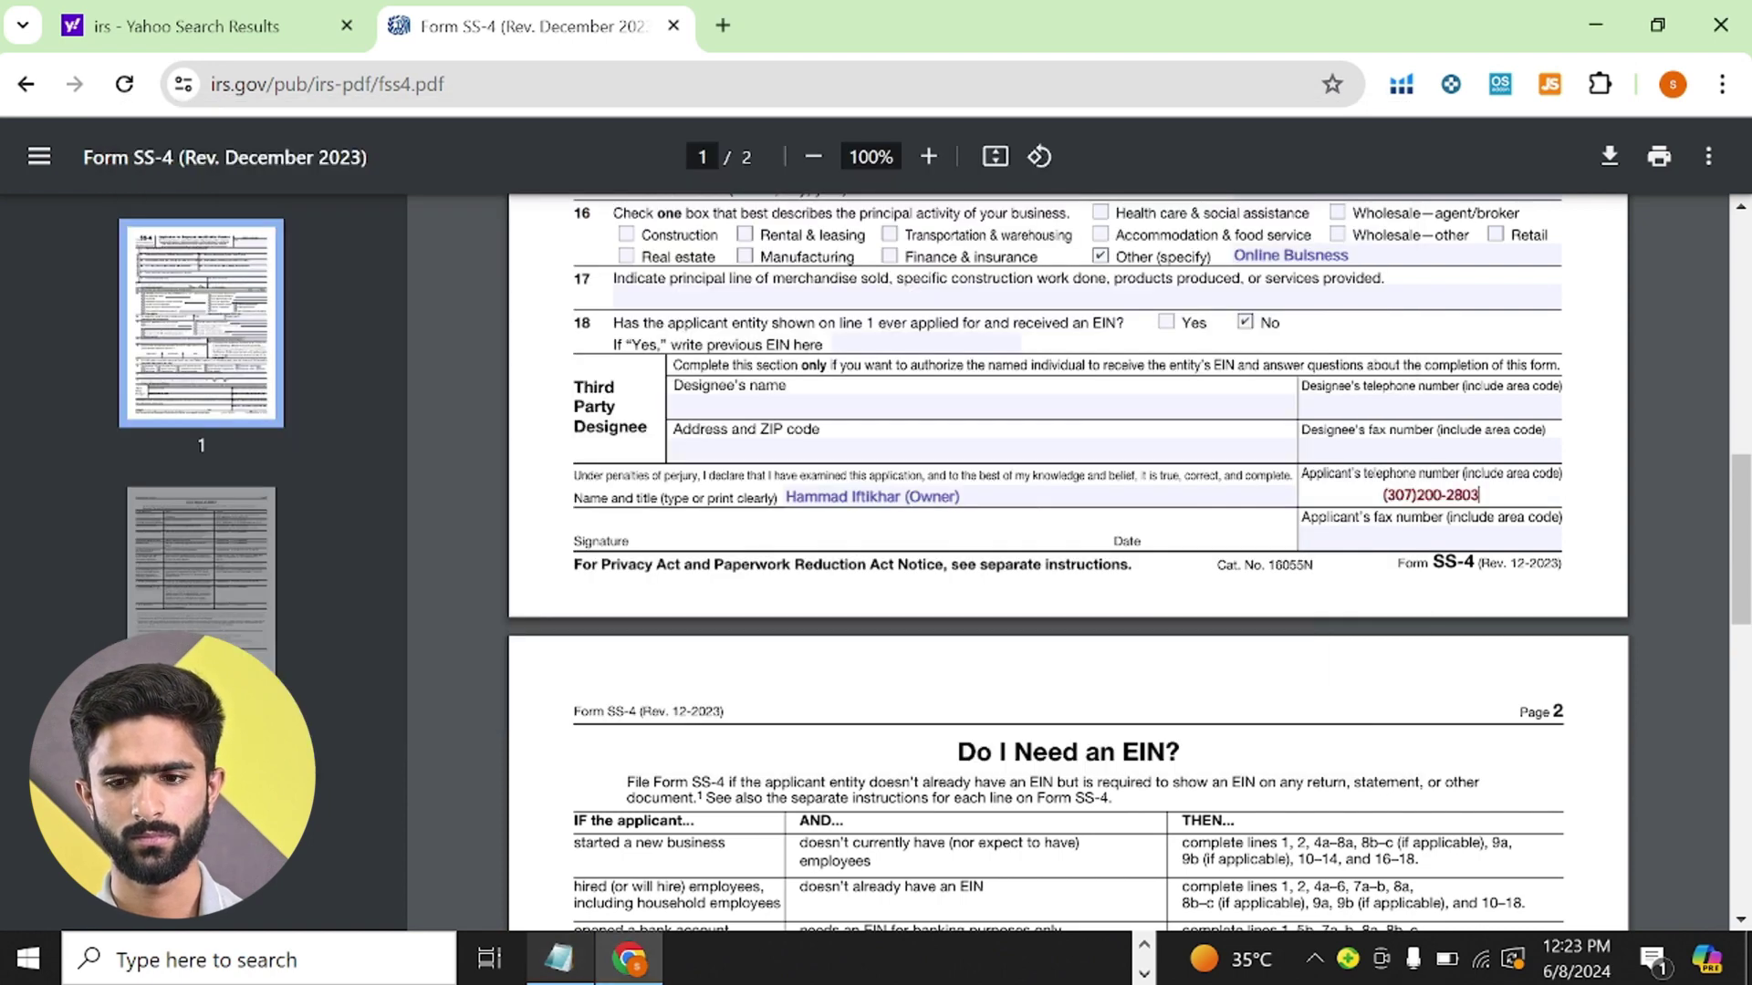
pyautogui.click(1429, 538)
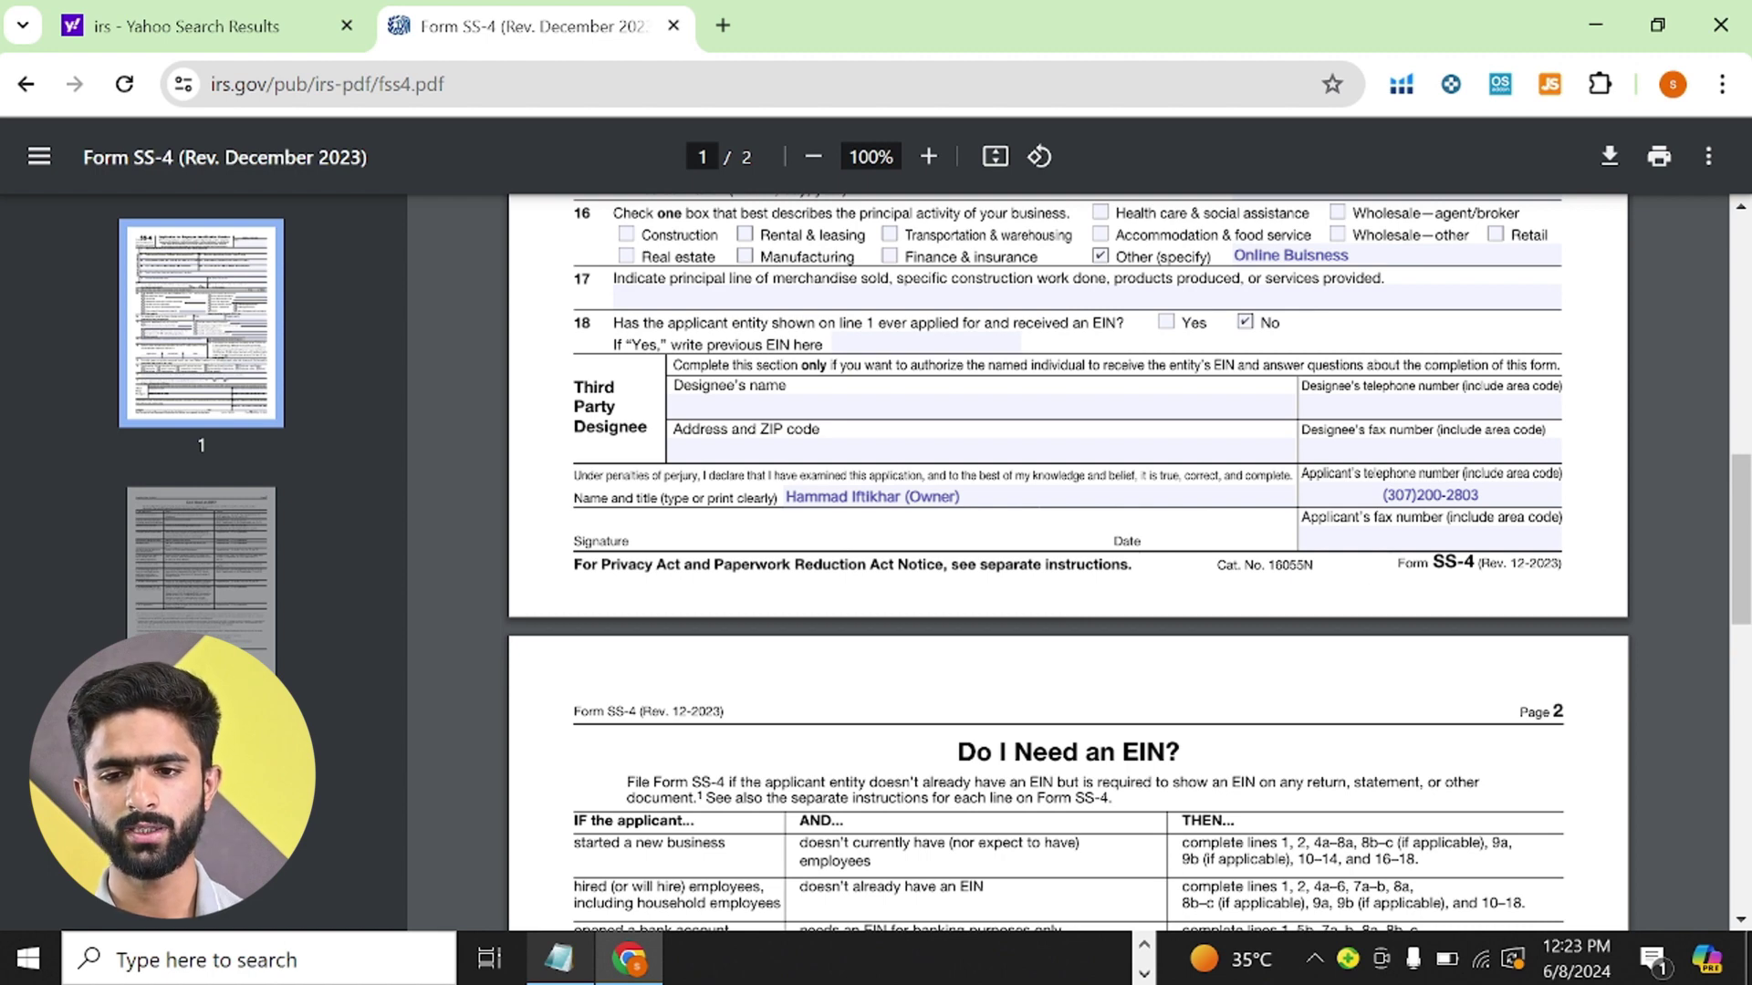
pyautogui.scroll(2, 1599, 370)
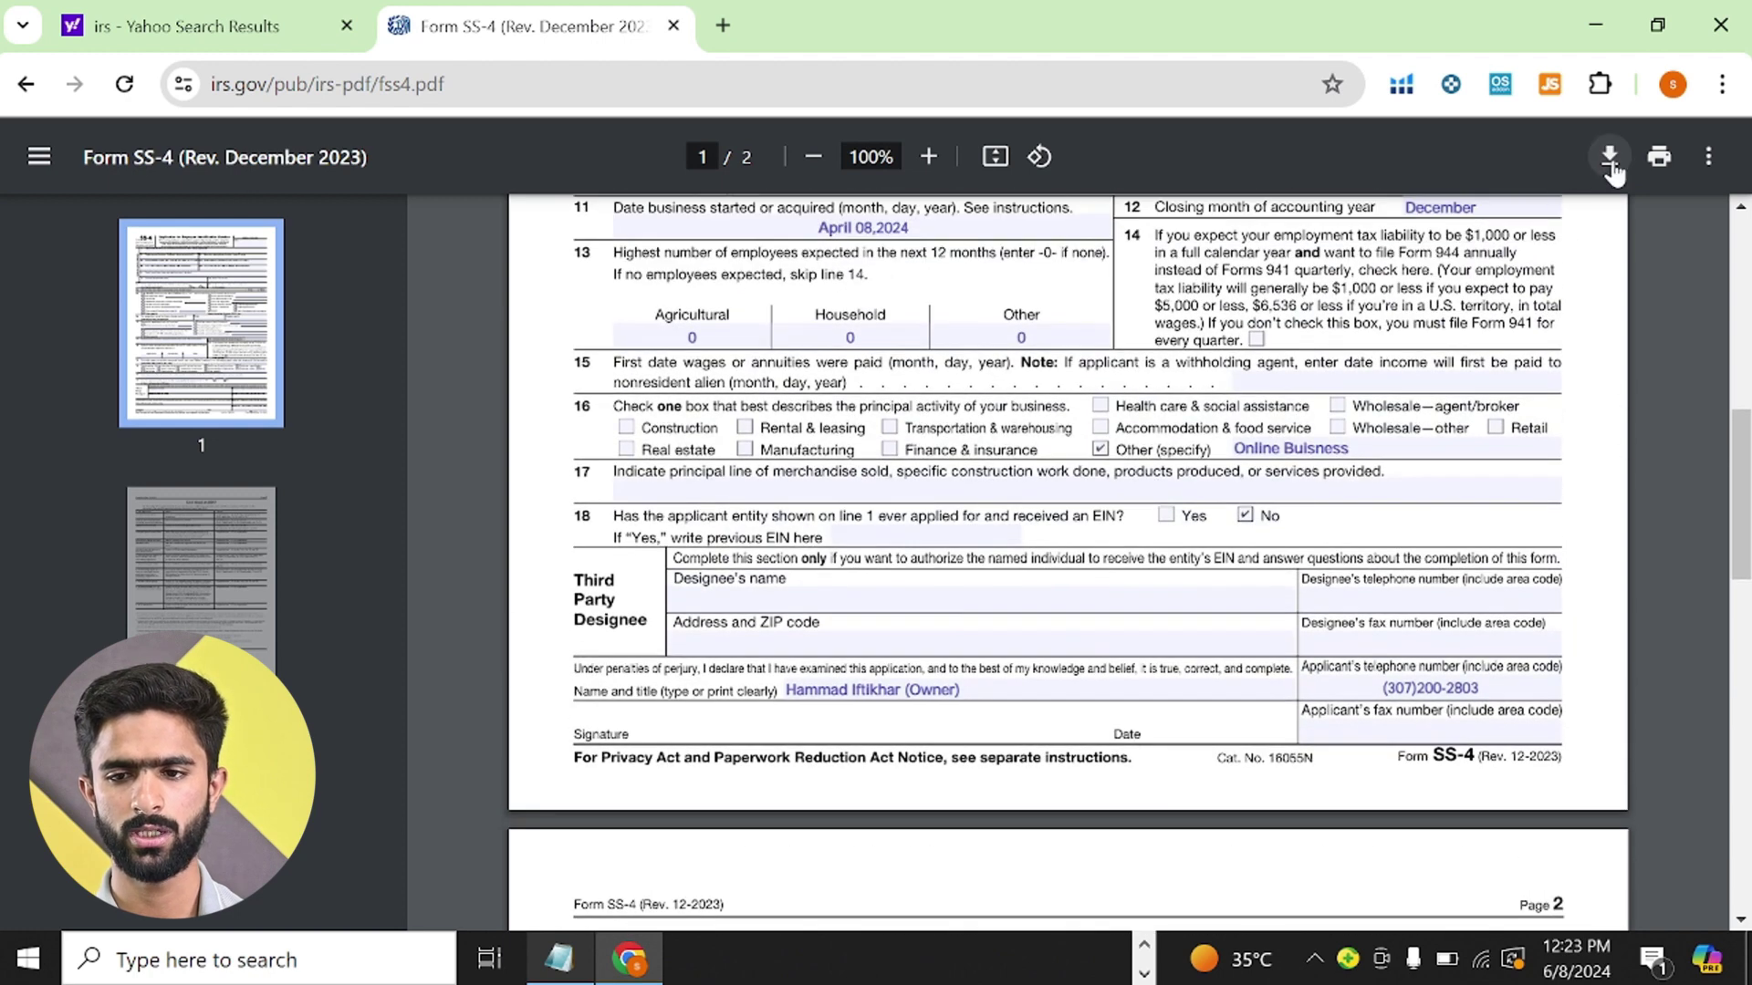
# - Download the SS-4 with your changes, saving it as fss4 in Downloads
pyautogui.click(1609, 160)
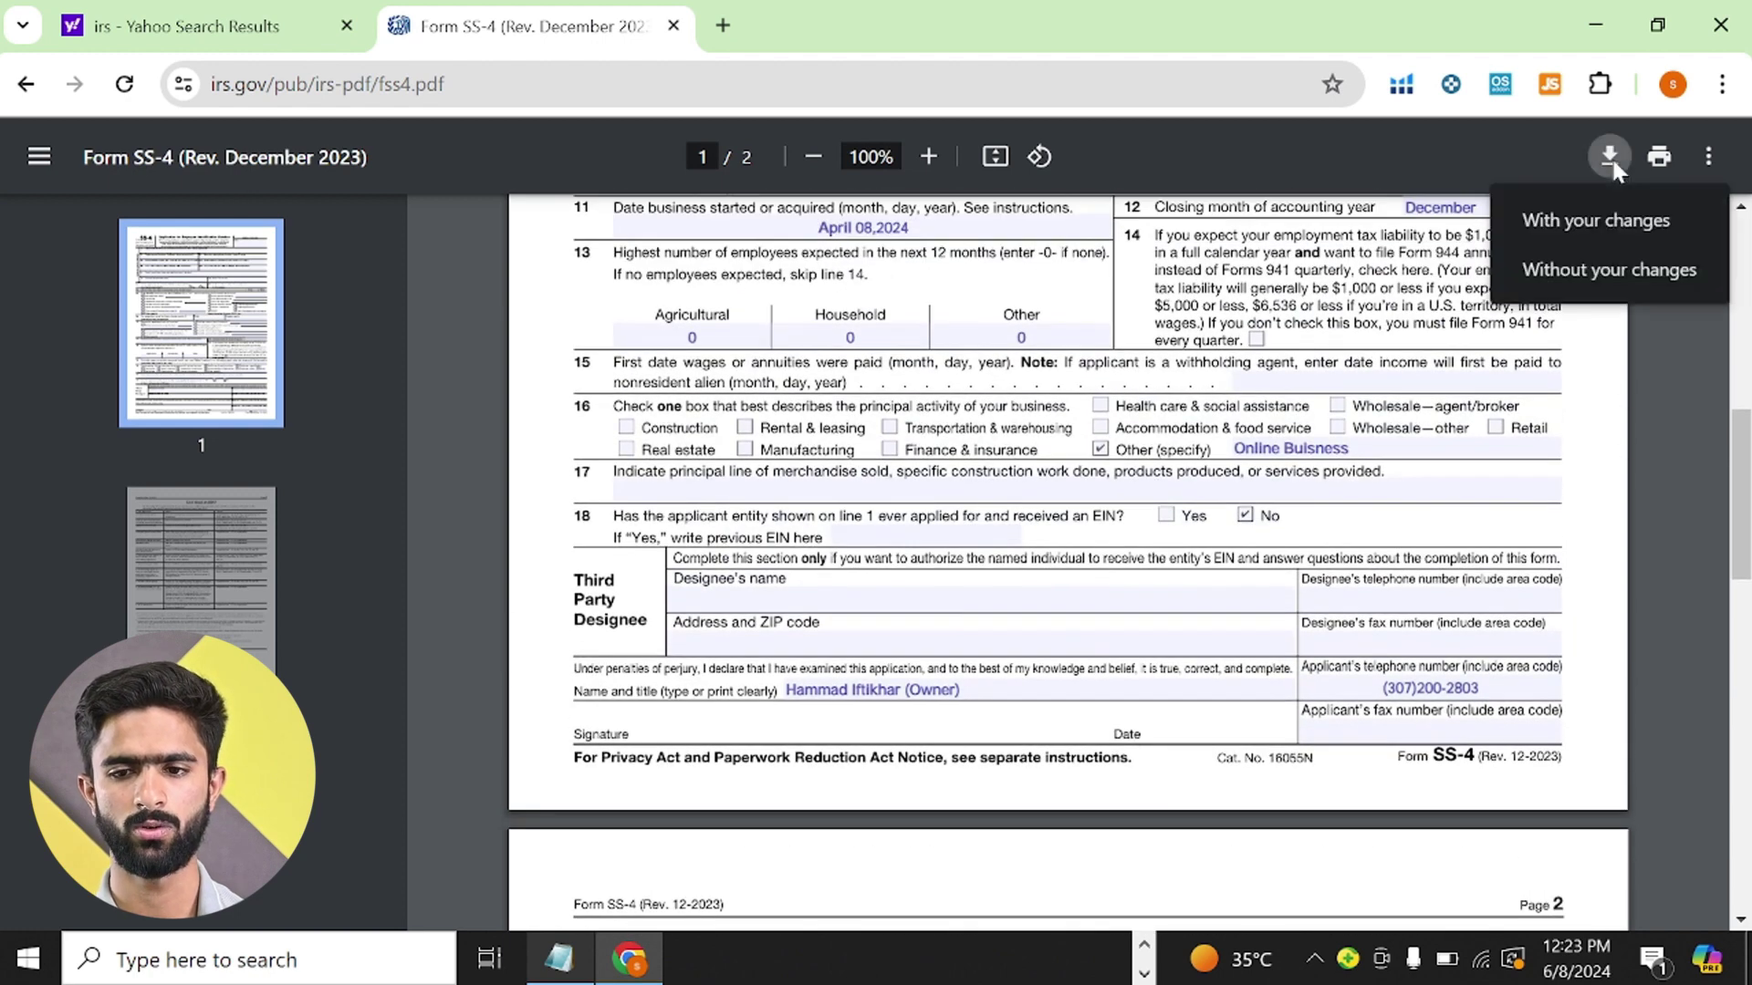
pyautogui.click(1546, 224)
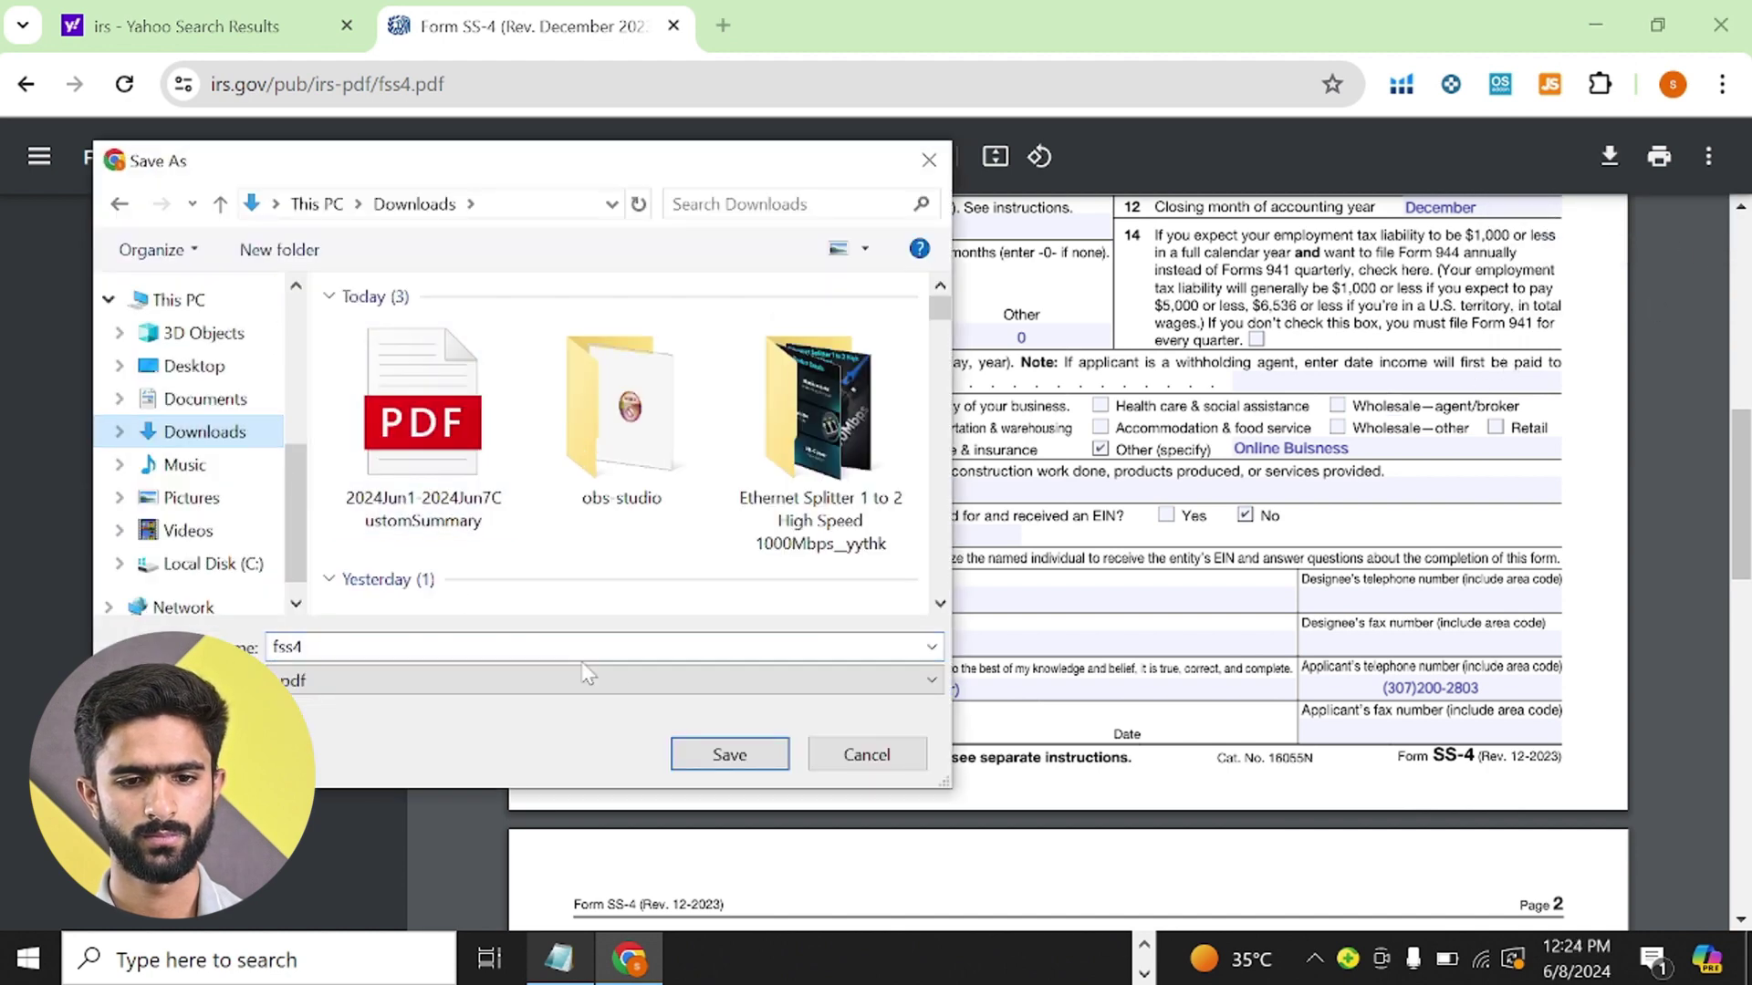
pyautogui.click(725, 754)
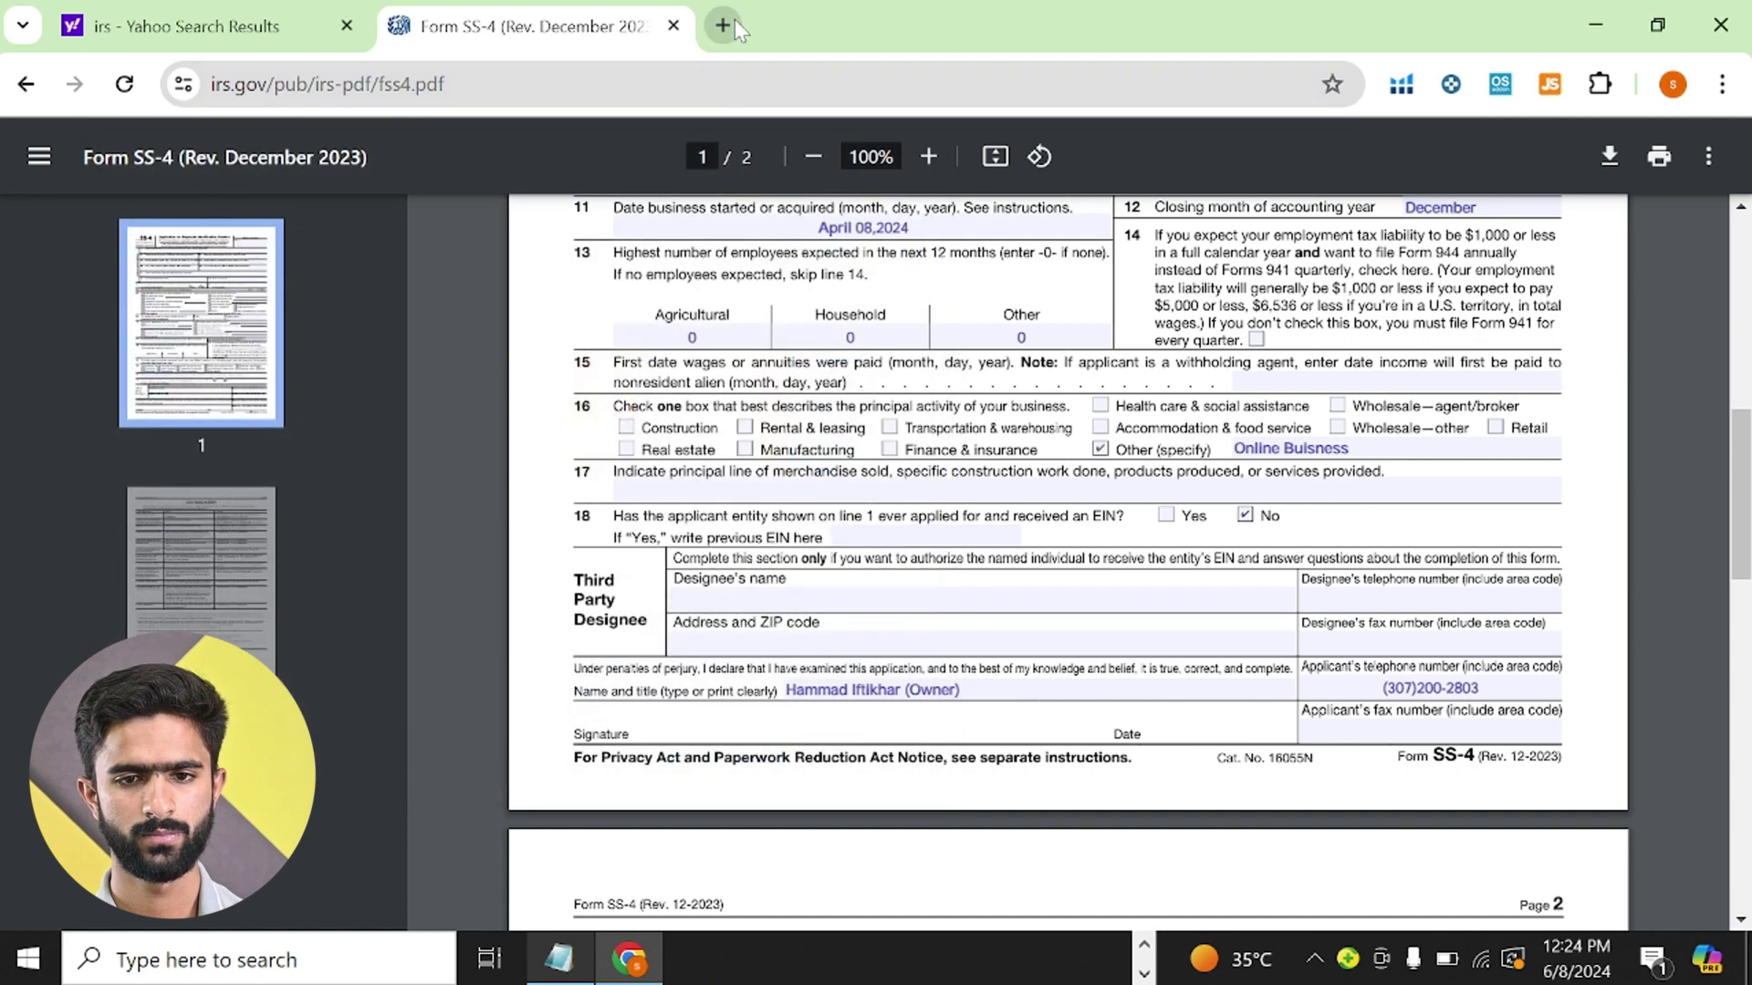
# - Search for 'drop fax' from a new tab and scan the results
pyautogui.click(736, 19)
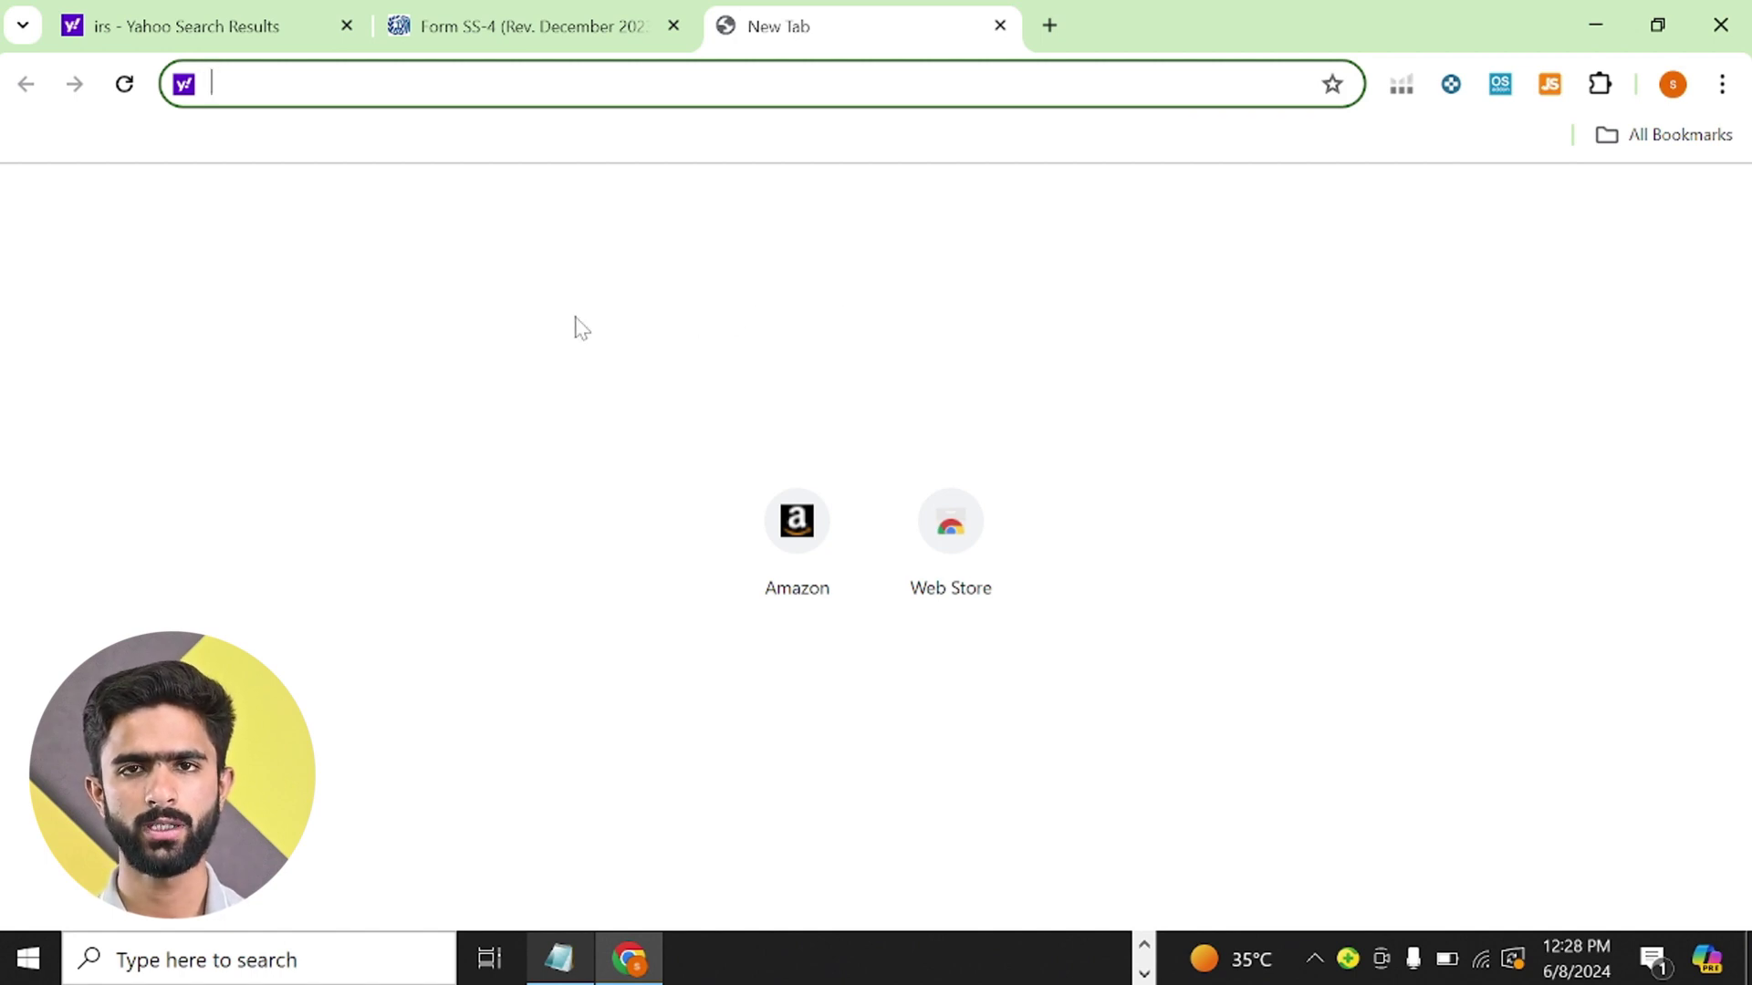
pyautogui.write('drop')
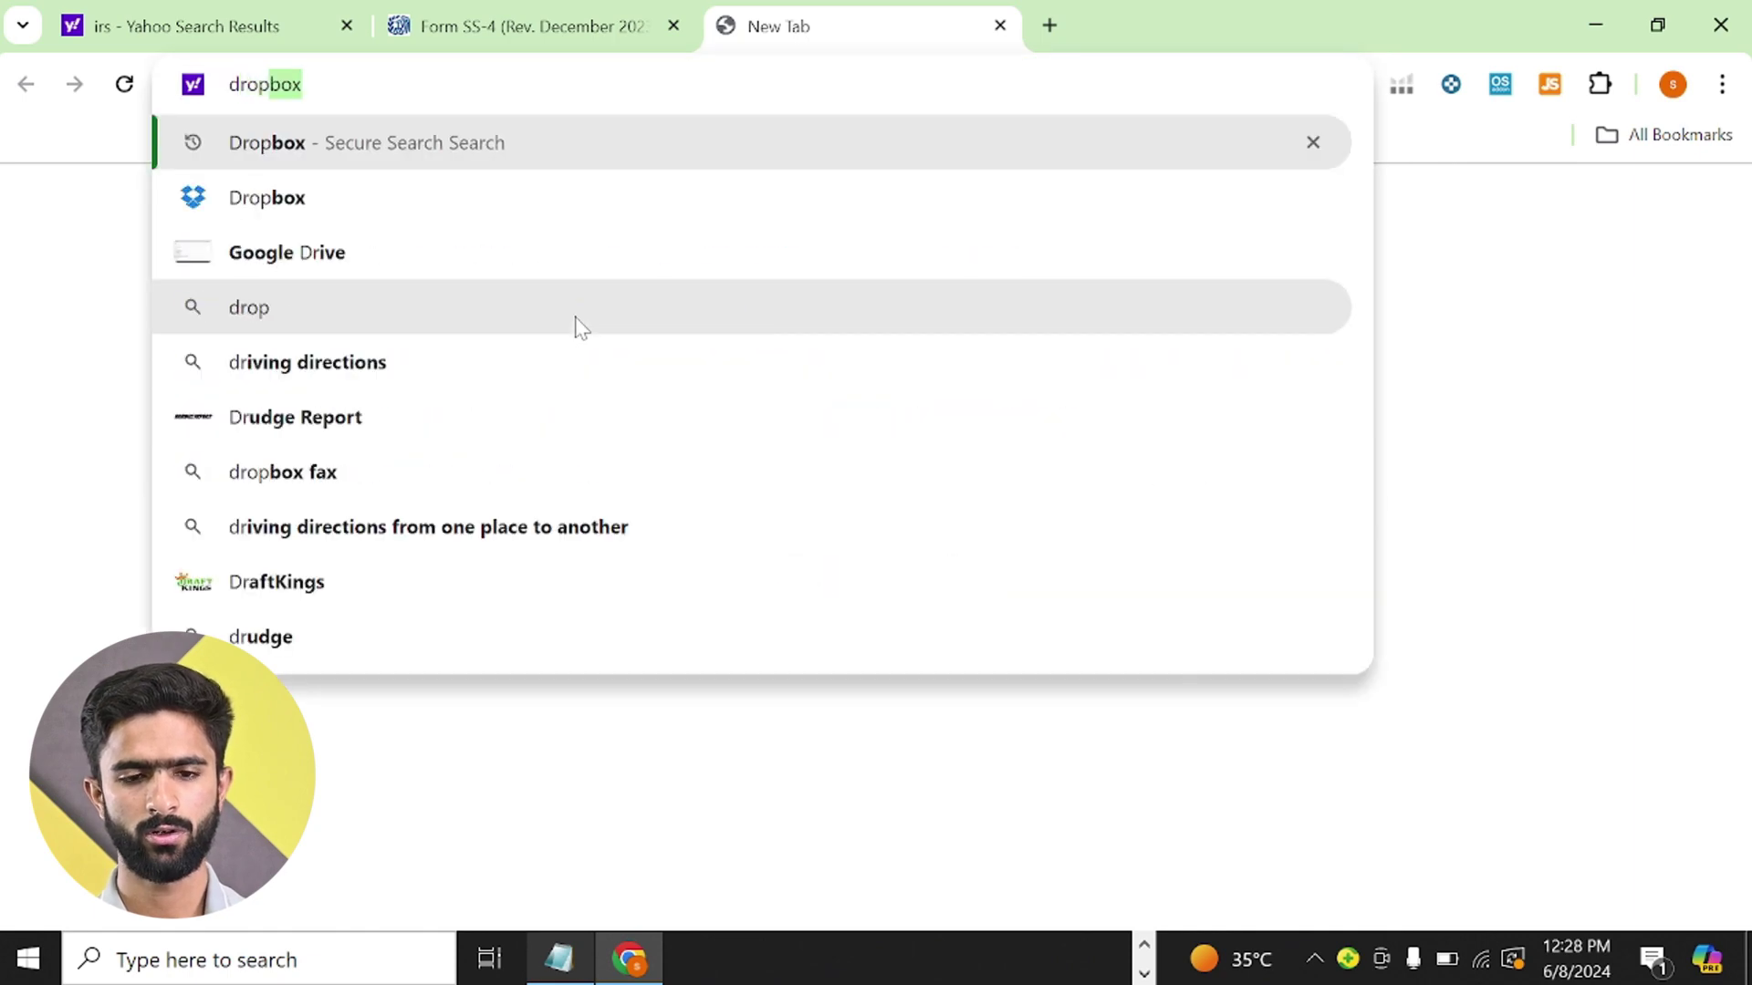
pyautogui.write(' fax')
pyautogui.press('Return')
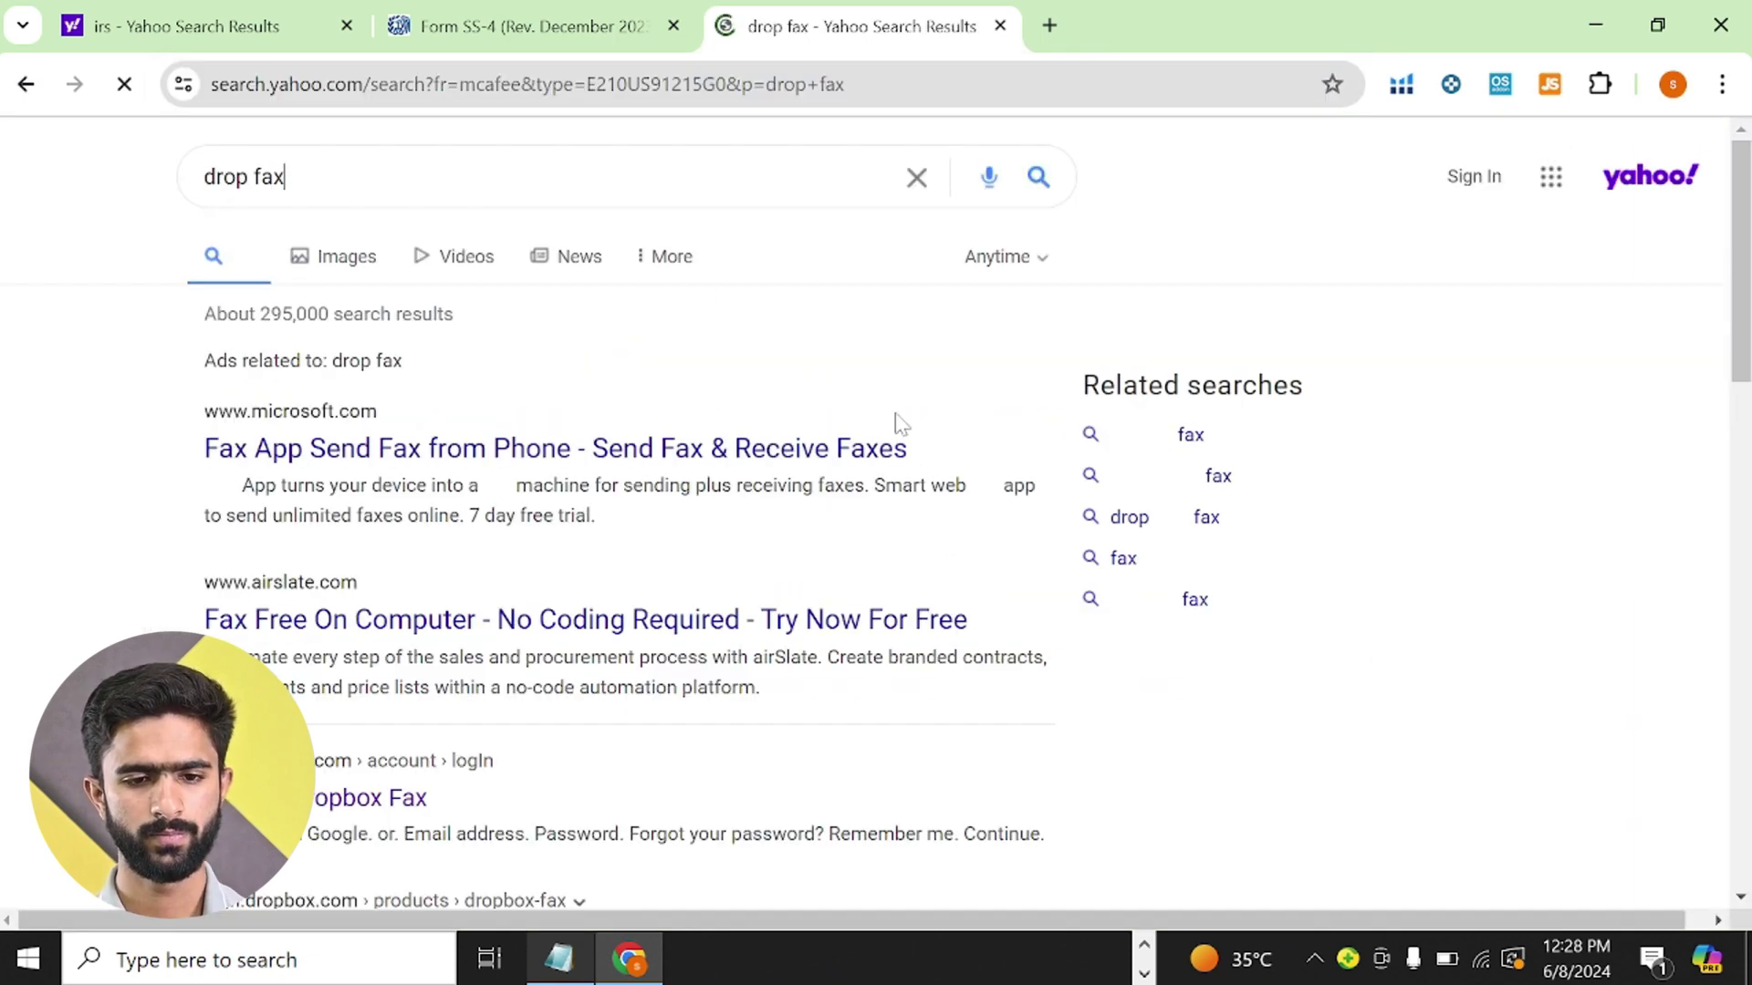
pyautogui.scroll(-4, 897, 422)
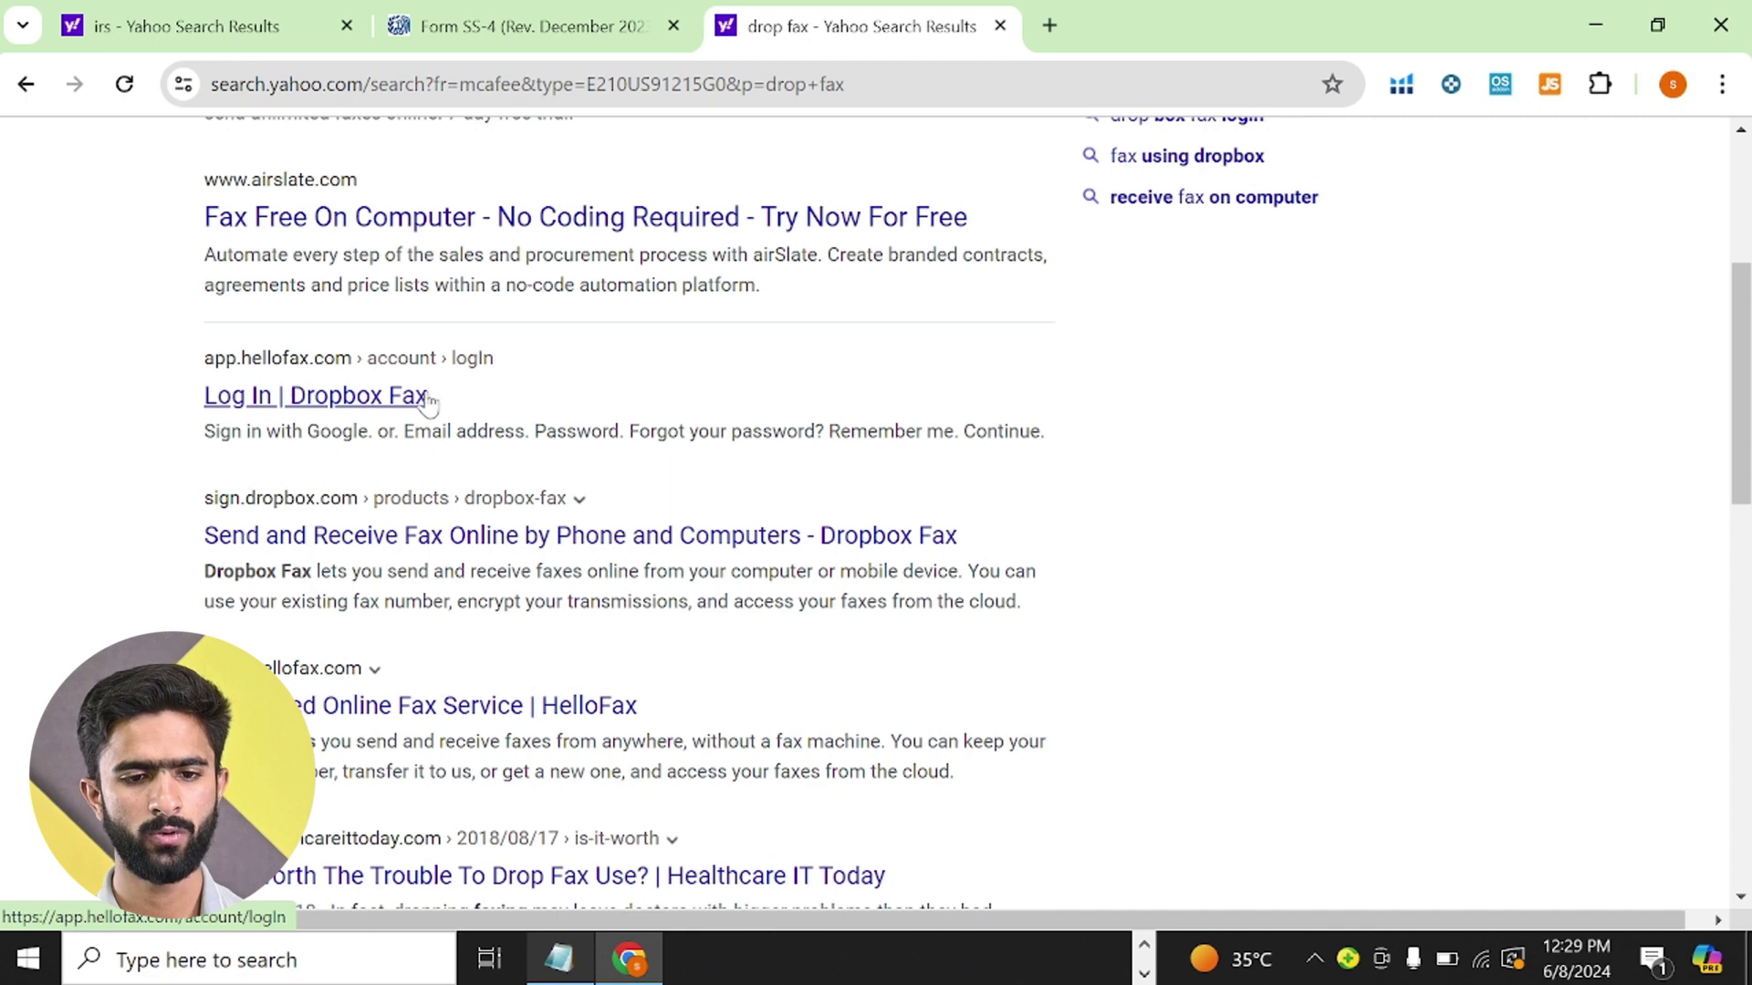
# - Sign up for Dropbox Fax with Google, accepting the terms and declining marketing emails
pyautogui.click(392, 399)
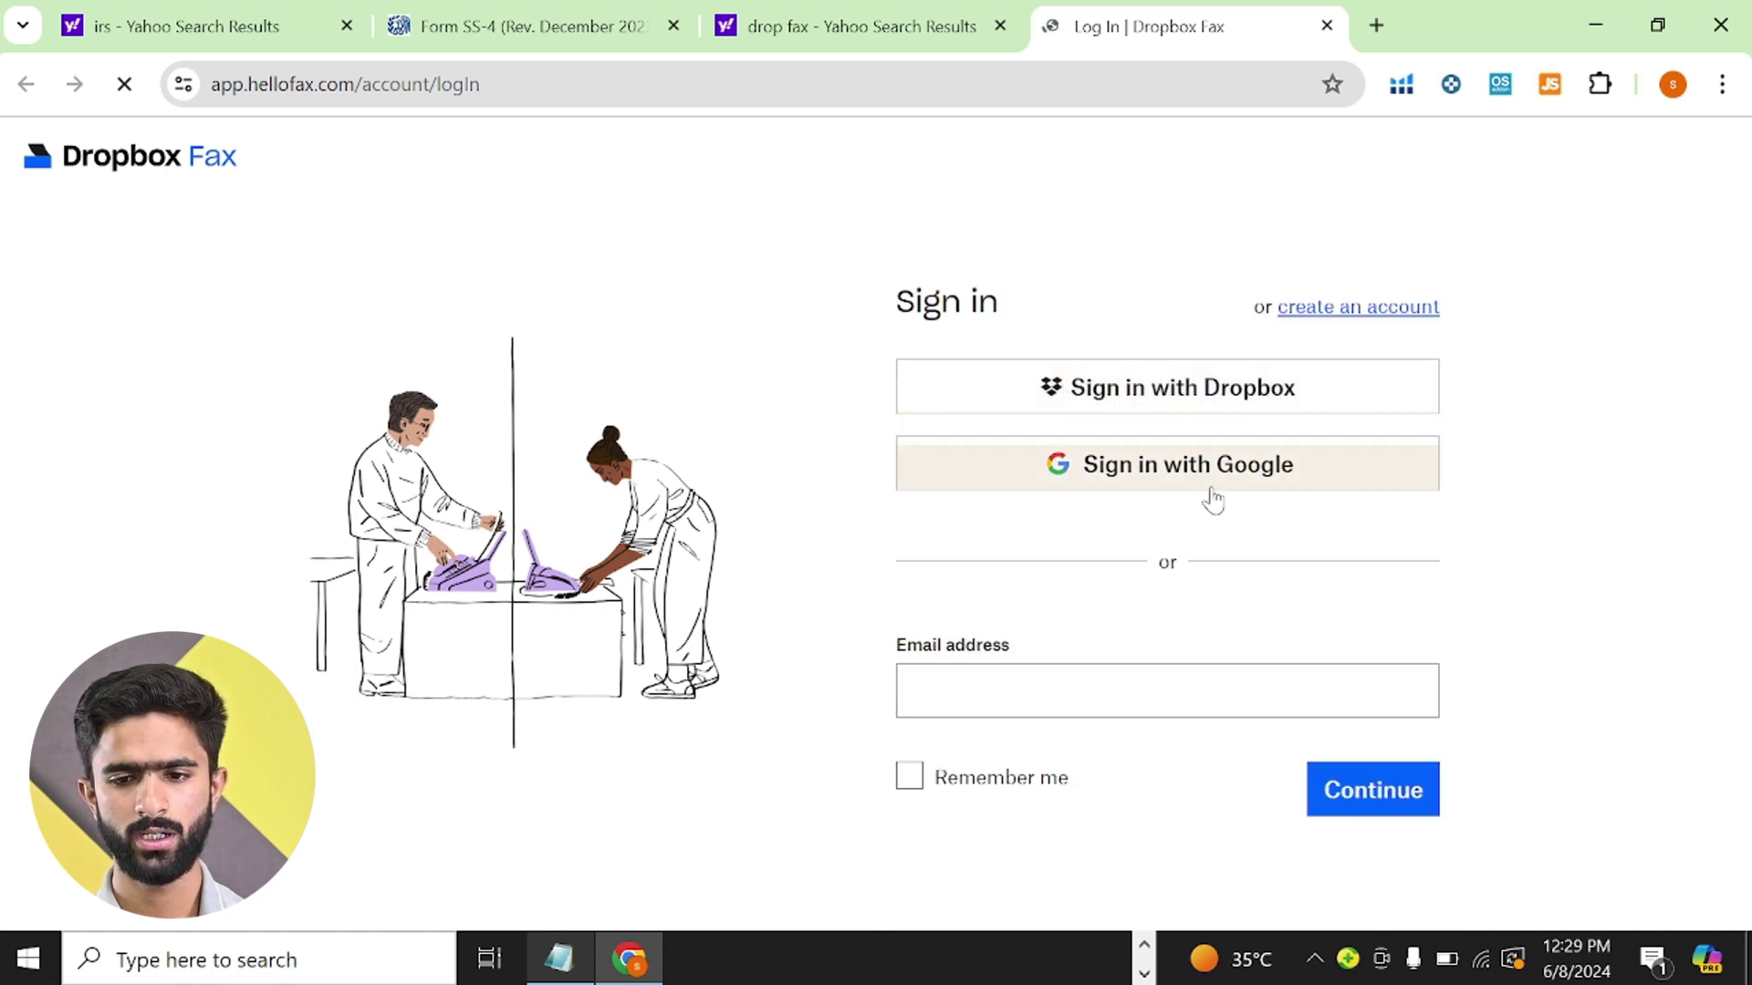
pyautogui.click(1122, 489)
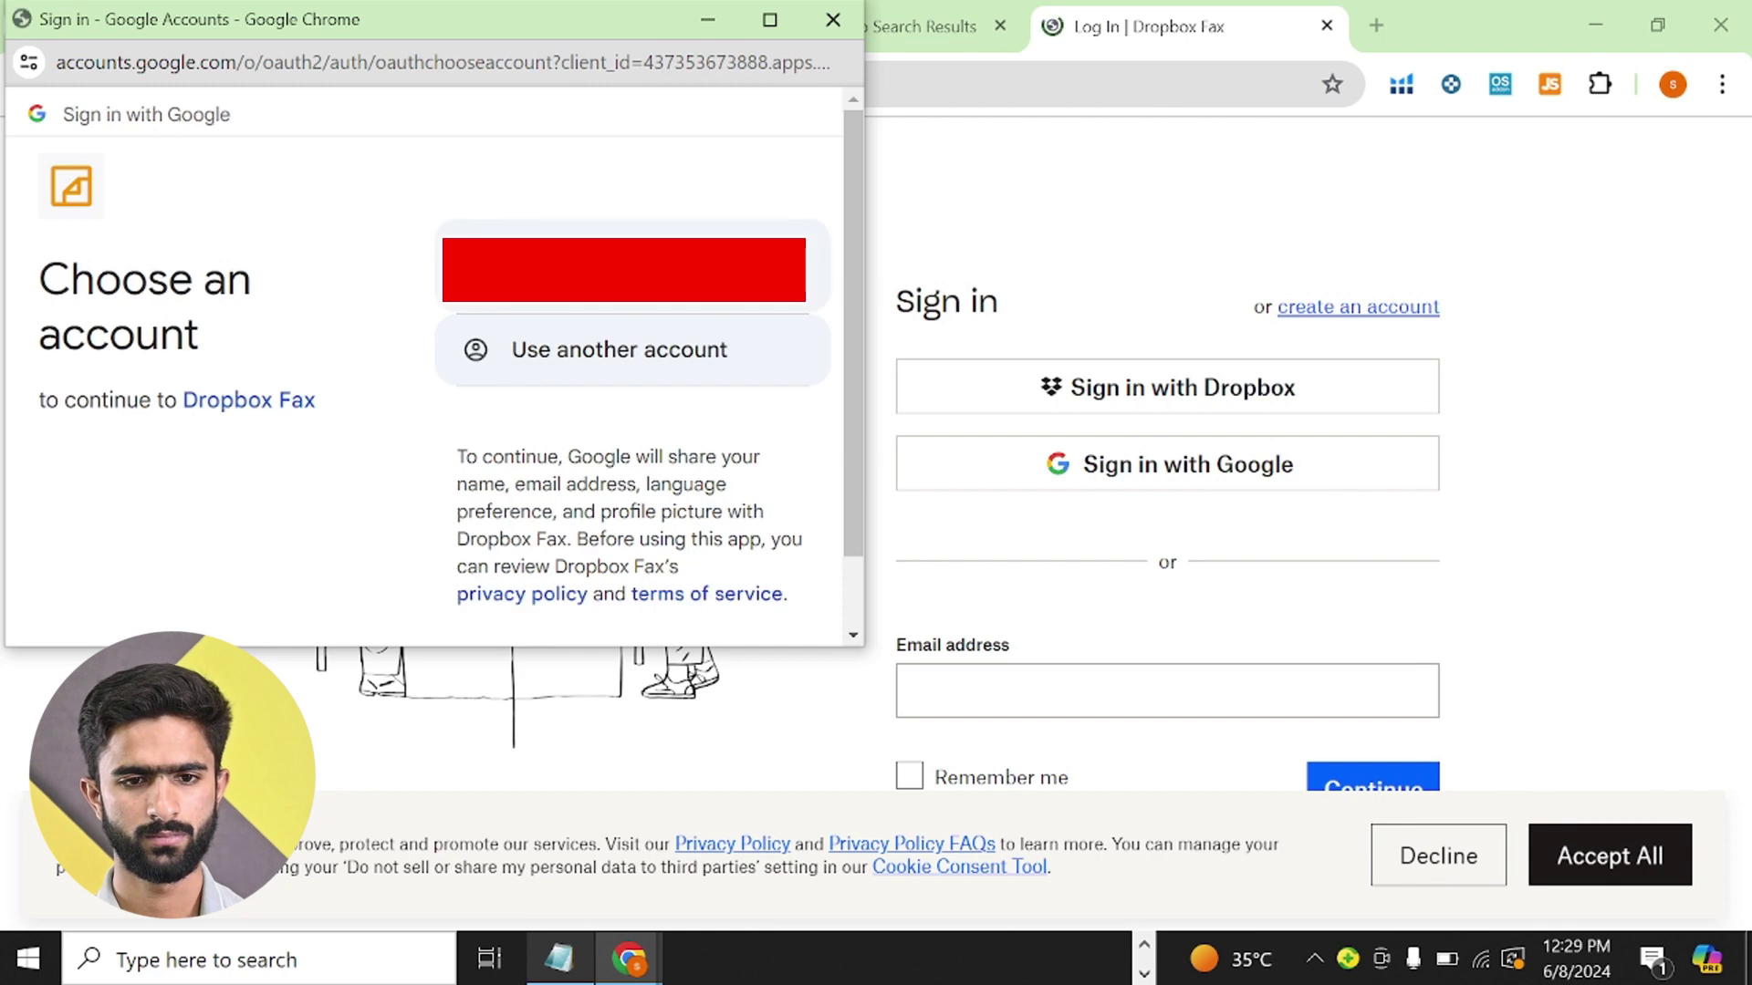
pyautogui.click(626, 278)
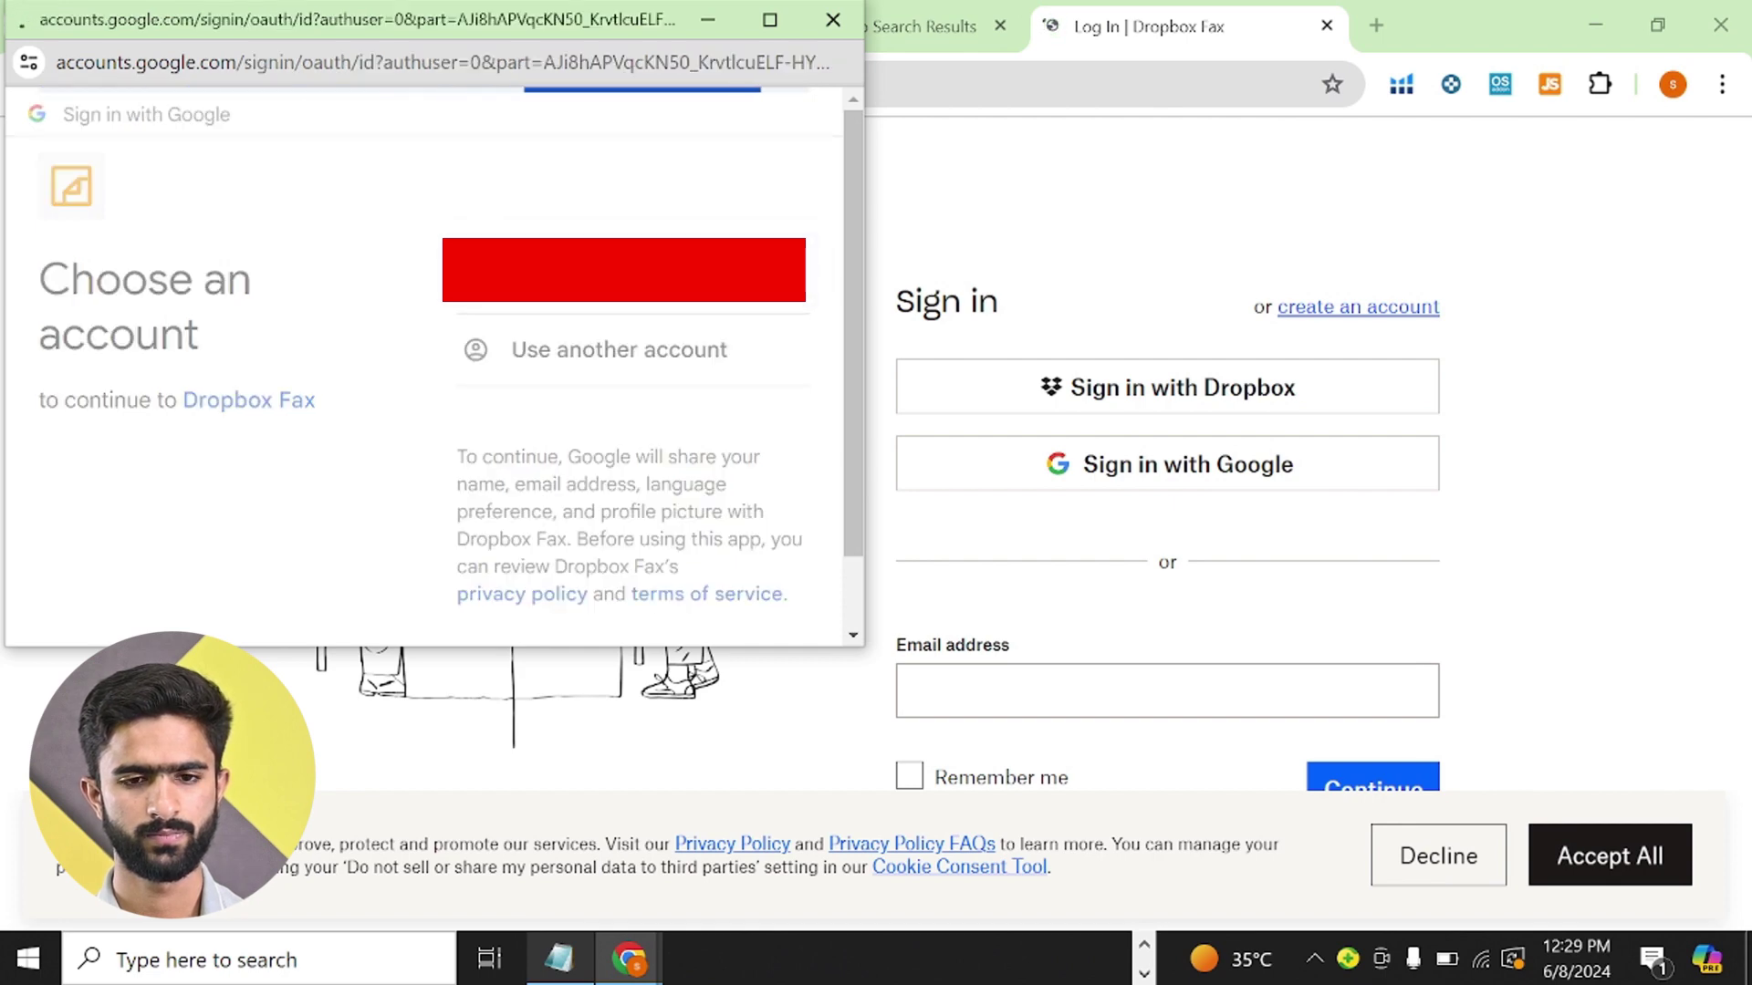
pyautogui.click(545, 529)
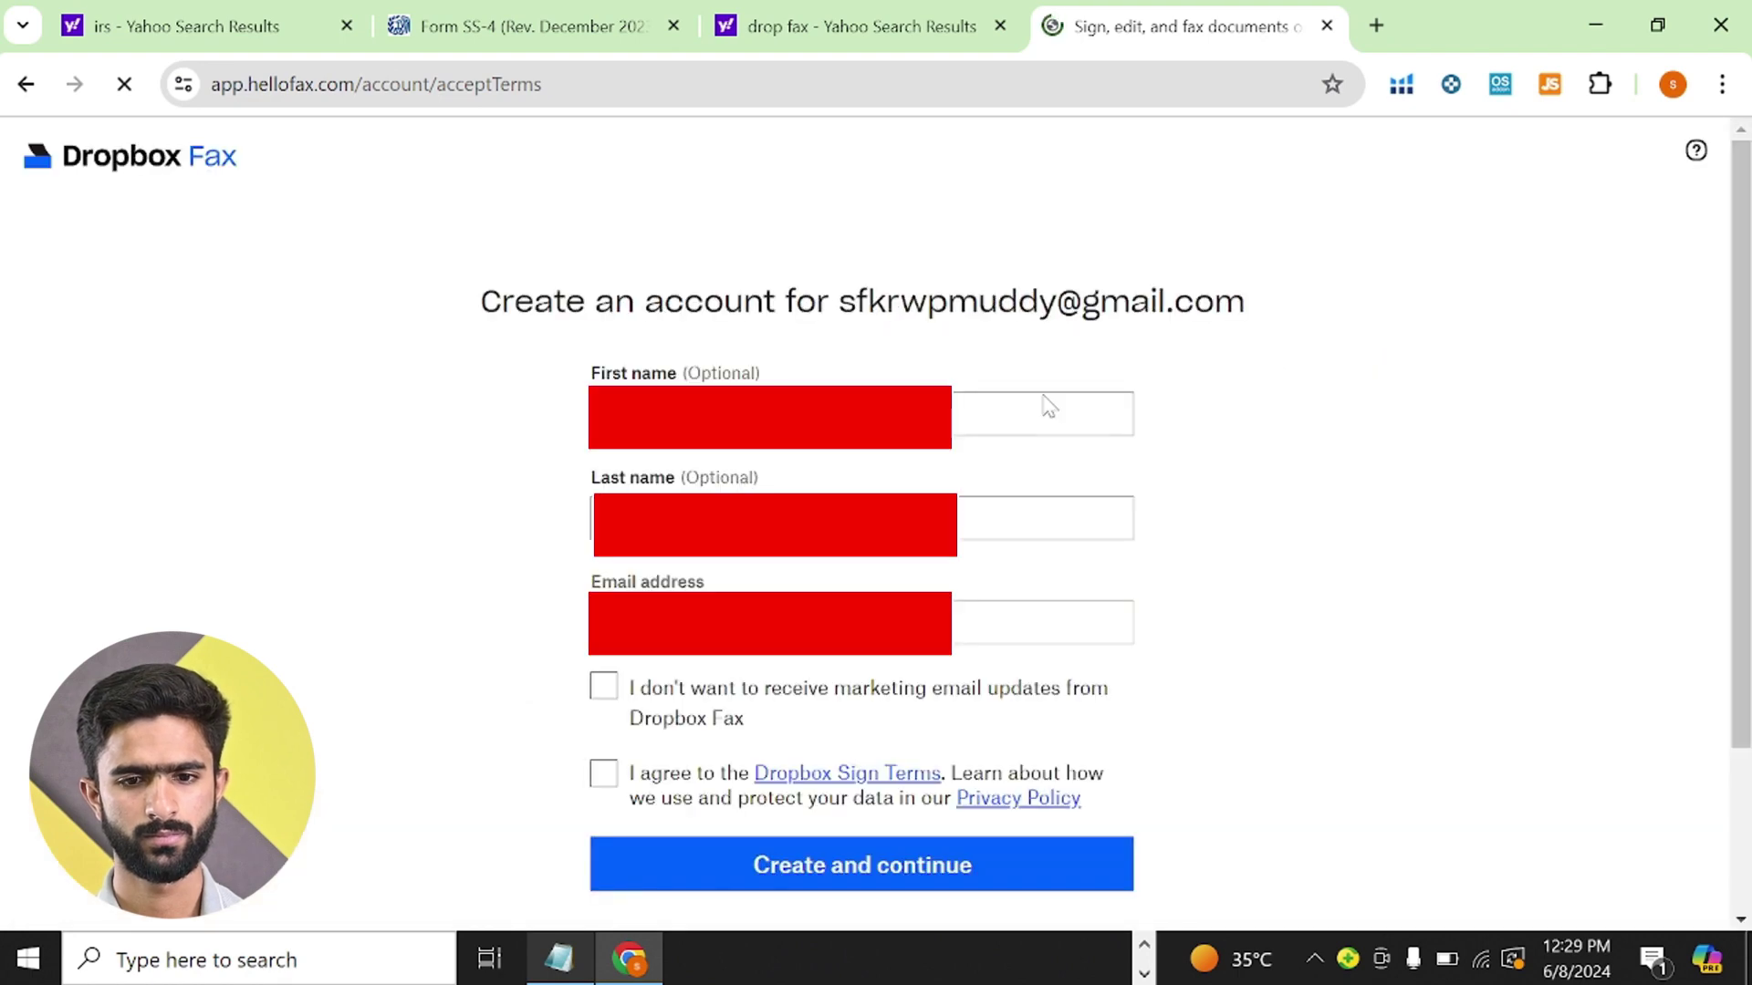
pyautogui.scroll(-3, 1255, 462)
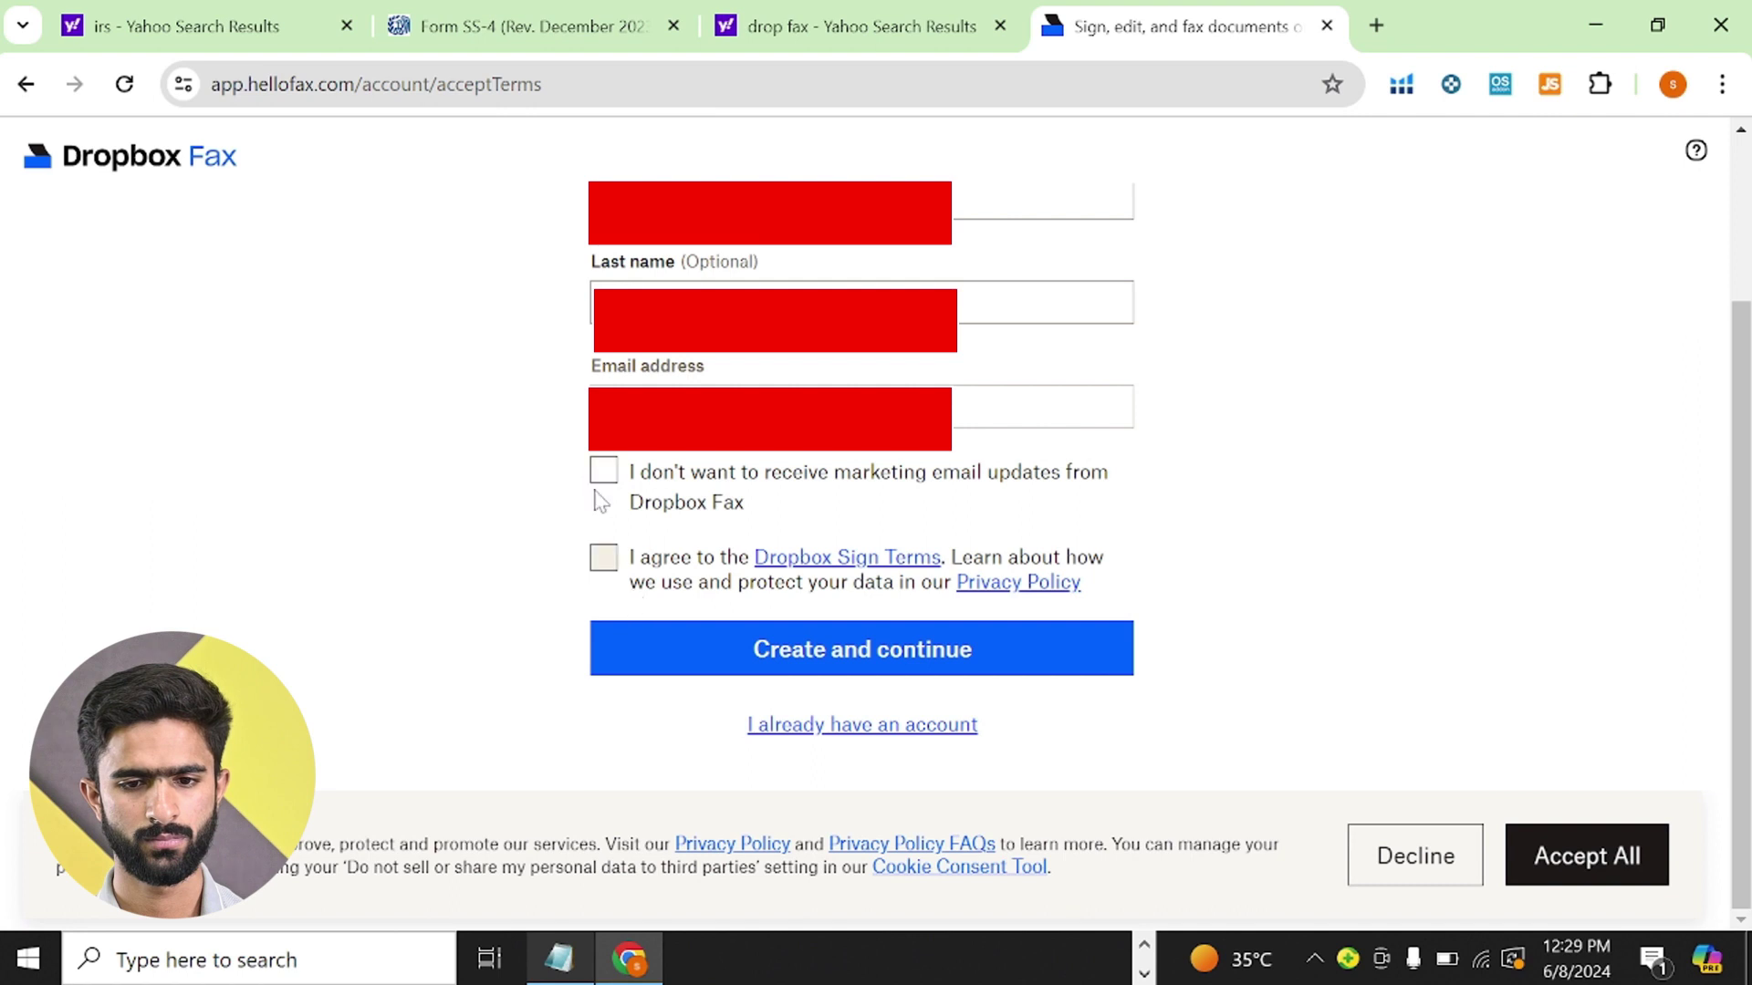
pyautogui.click(603, 557)
pyautogui.click(603, 471)
pyautogui.click(690, 673)
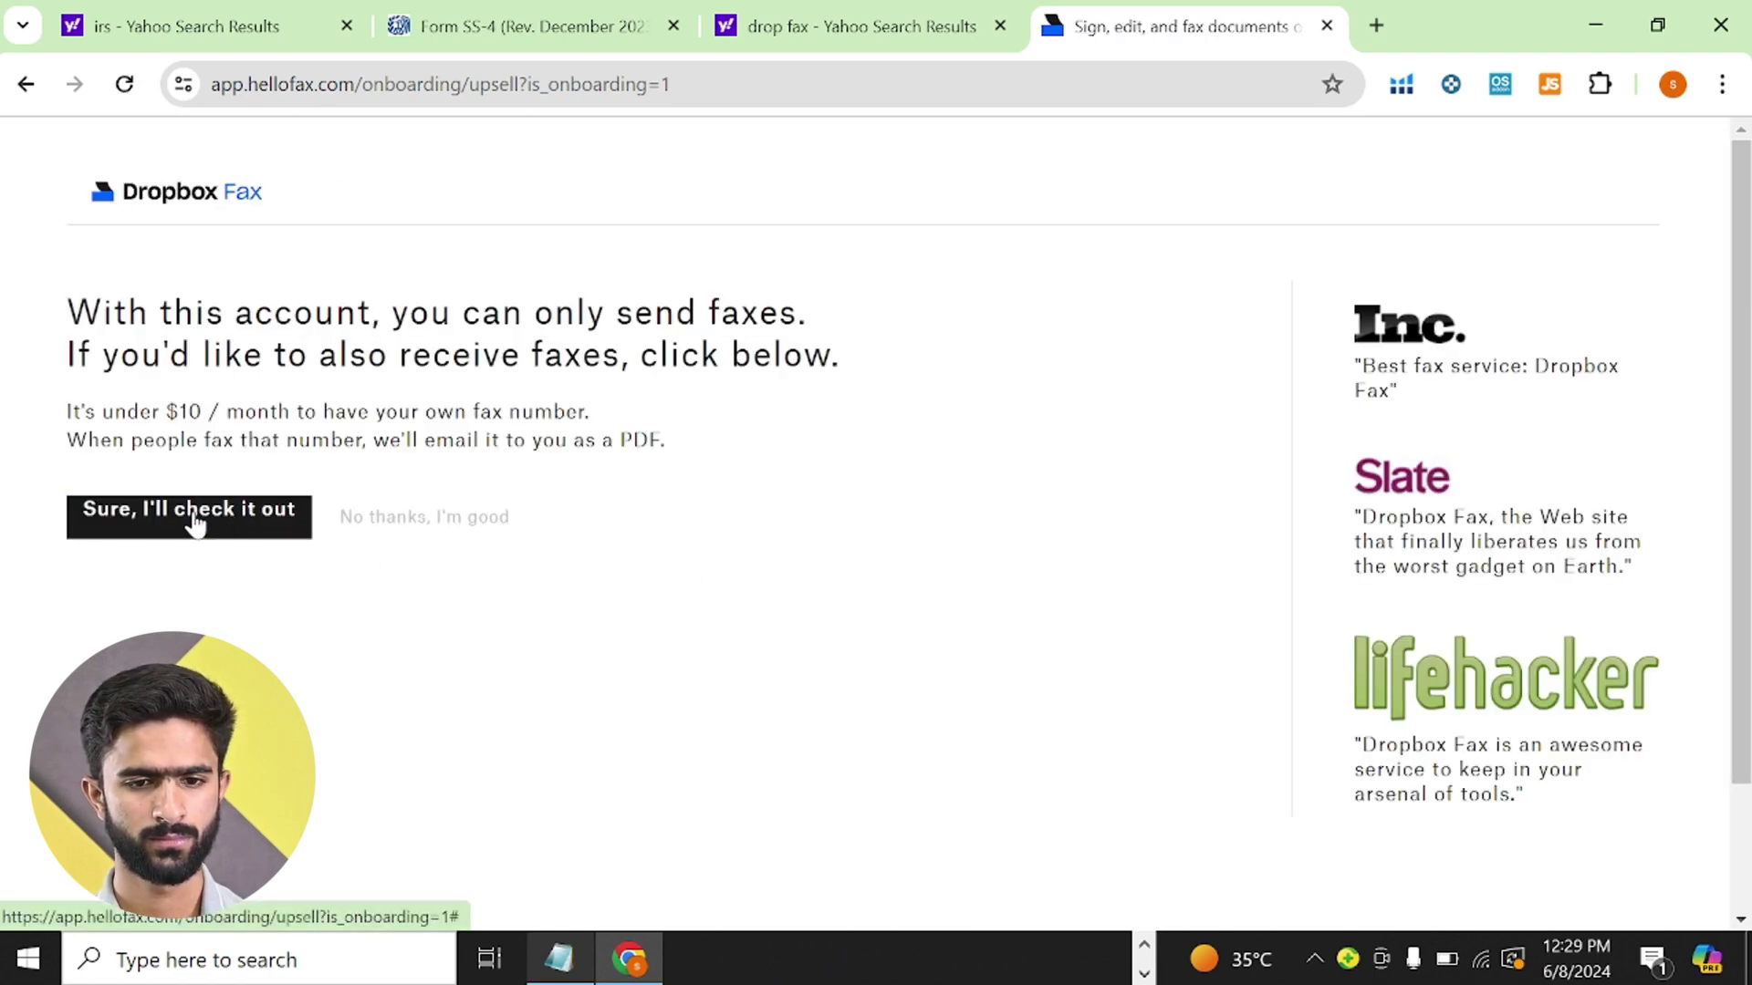
# - Skip the paid fax-number offer, check the faxes list, and view the Upgrade pricing plans
pyautogui.click(388, 529)
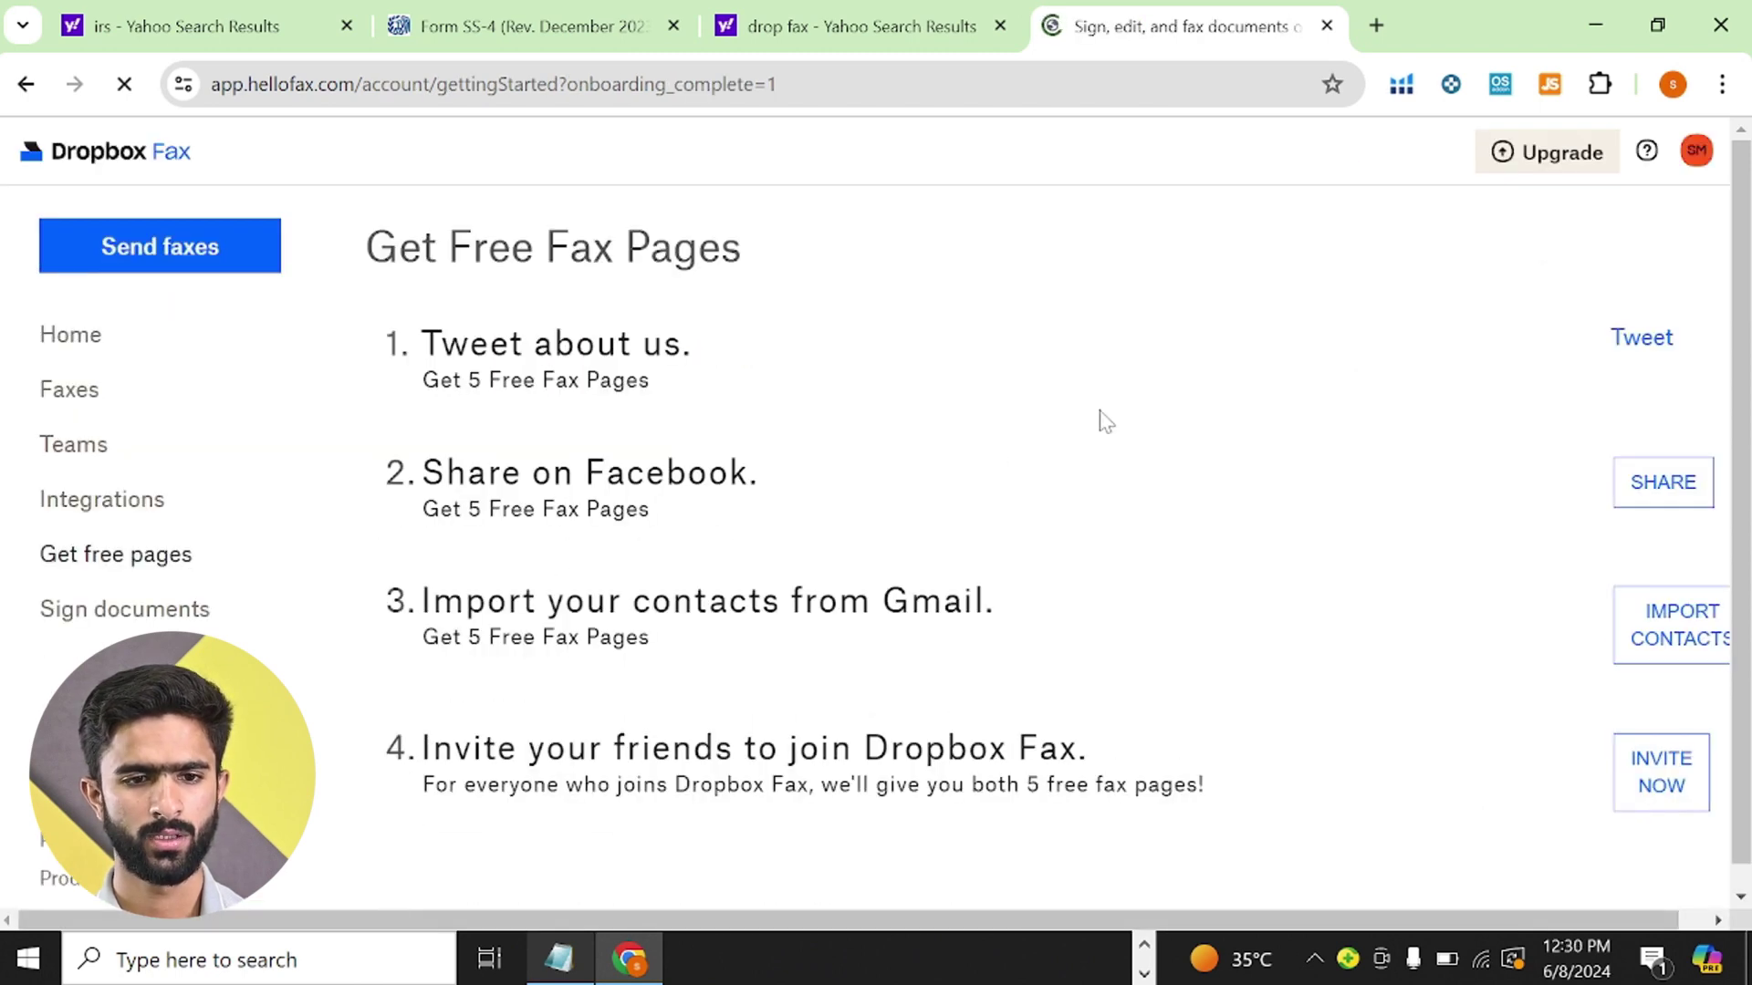
pyautogui.click(76, 401)
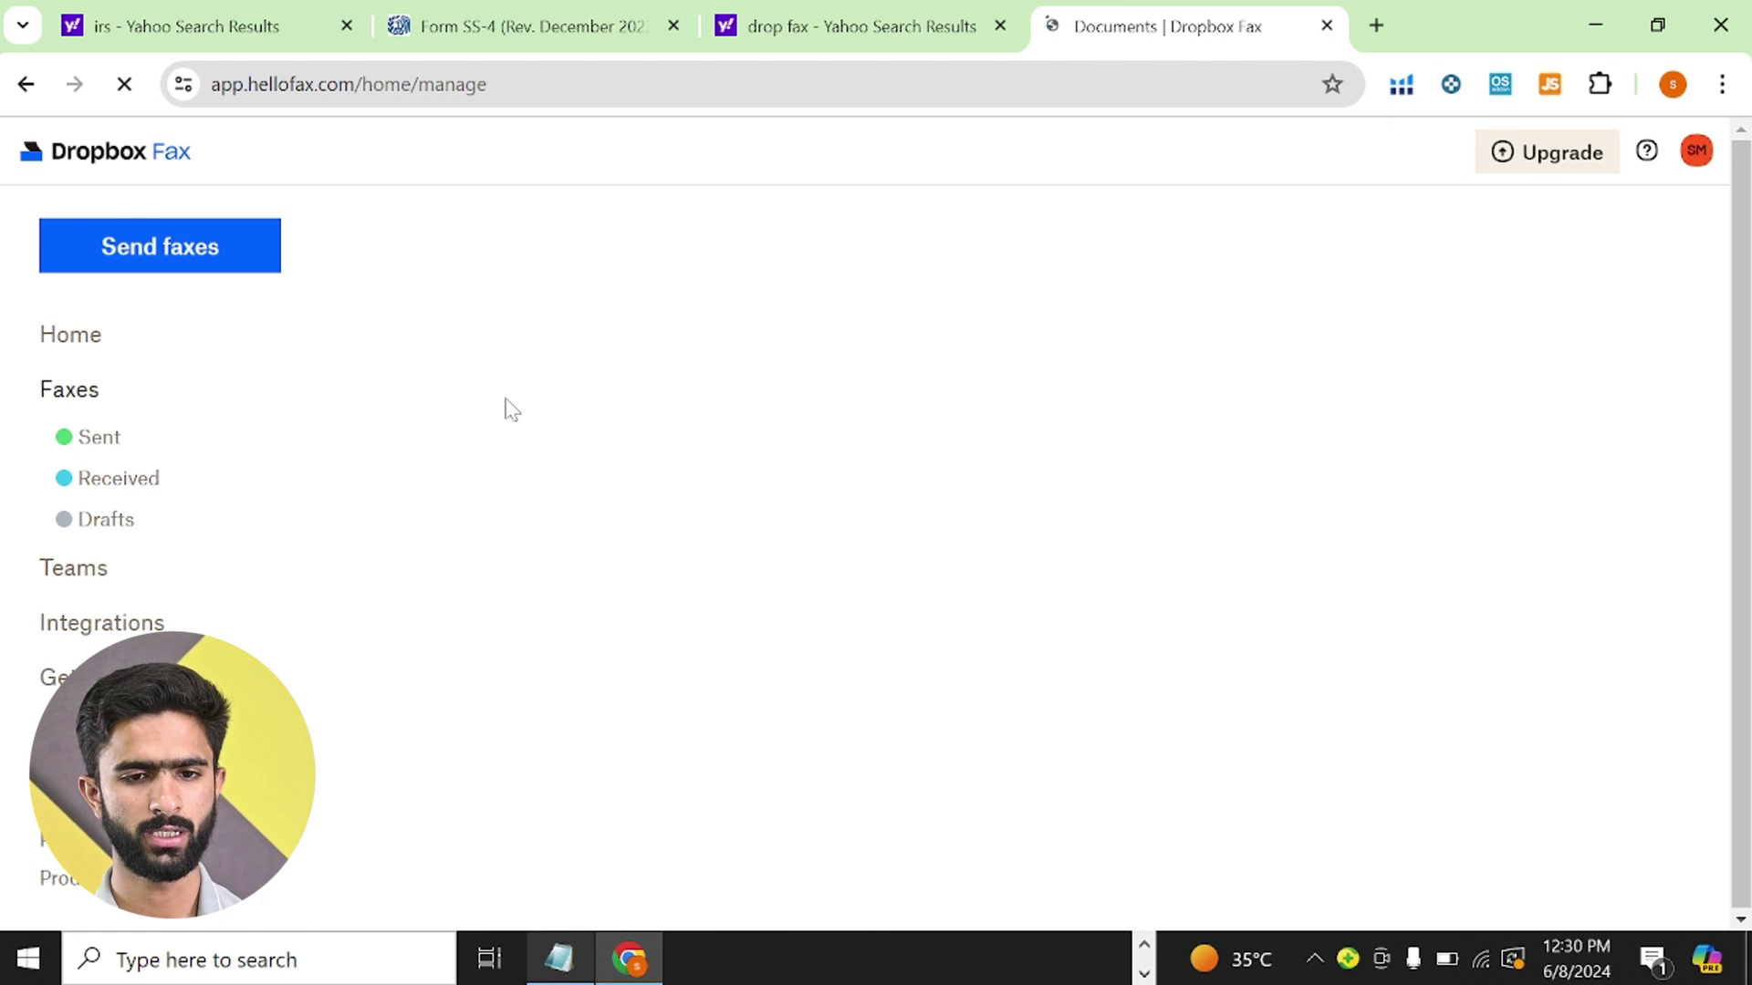
pyautogui.scroll(-1, 55, 620)
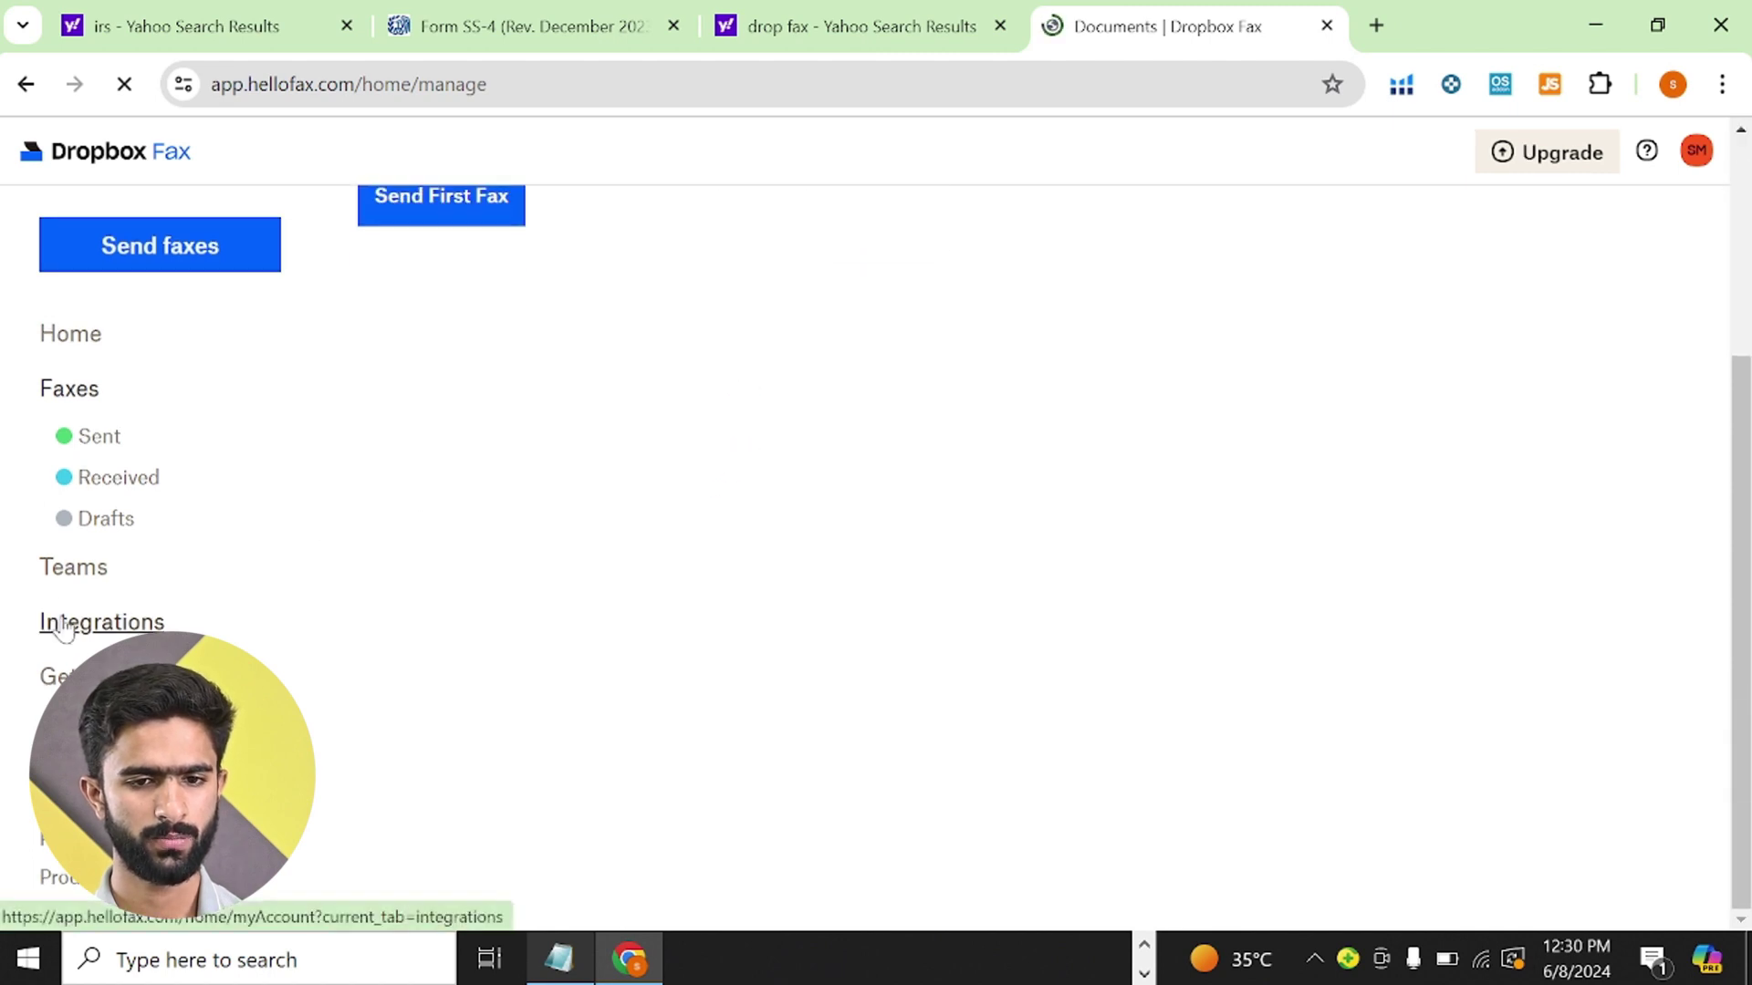
pyautogui.scroll(-2, 844, 529)
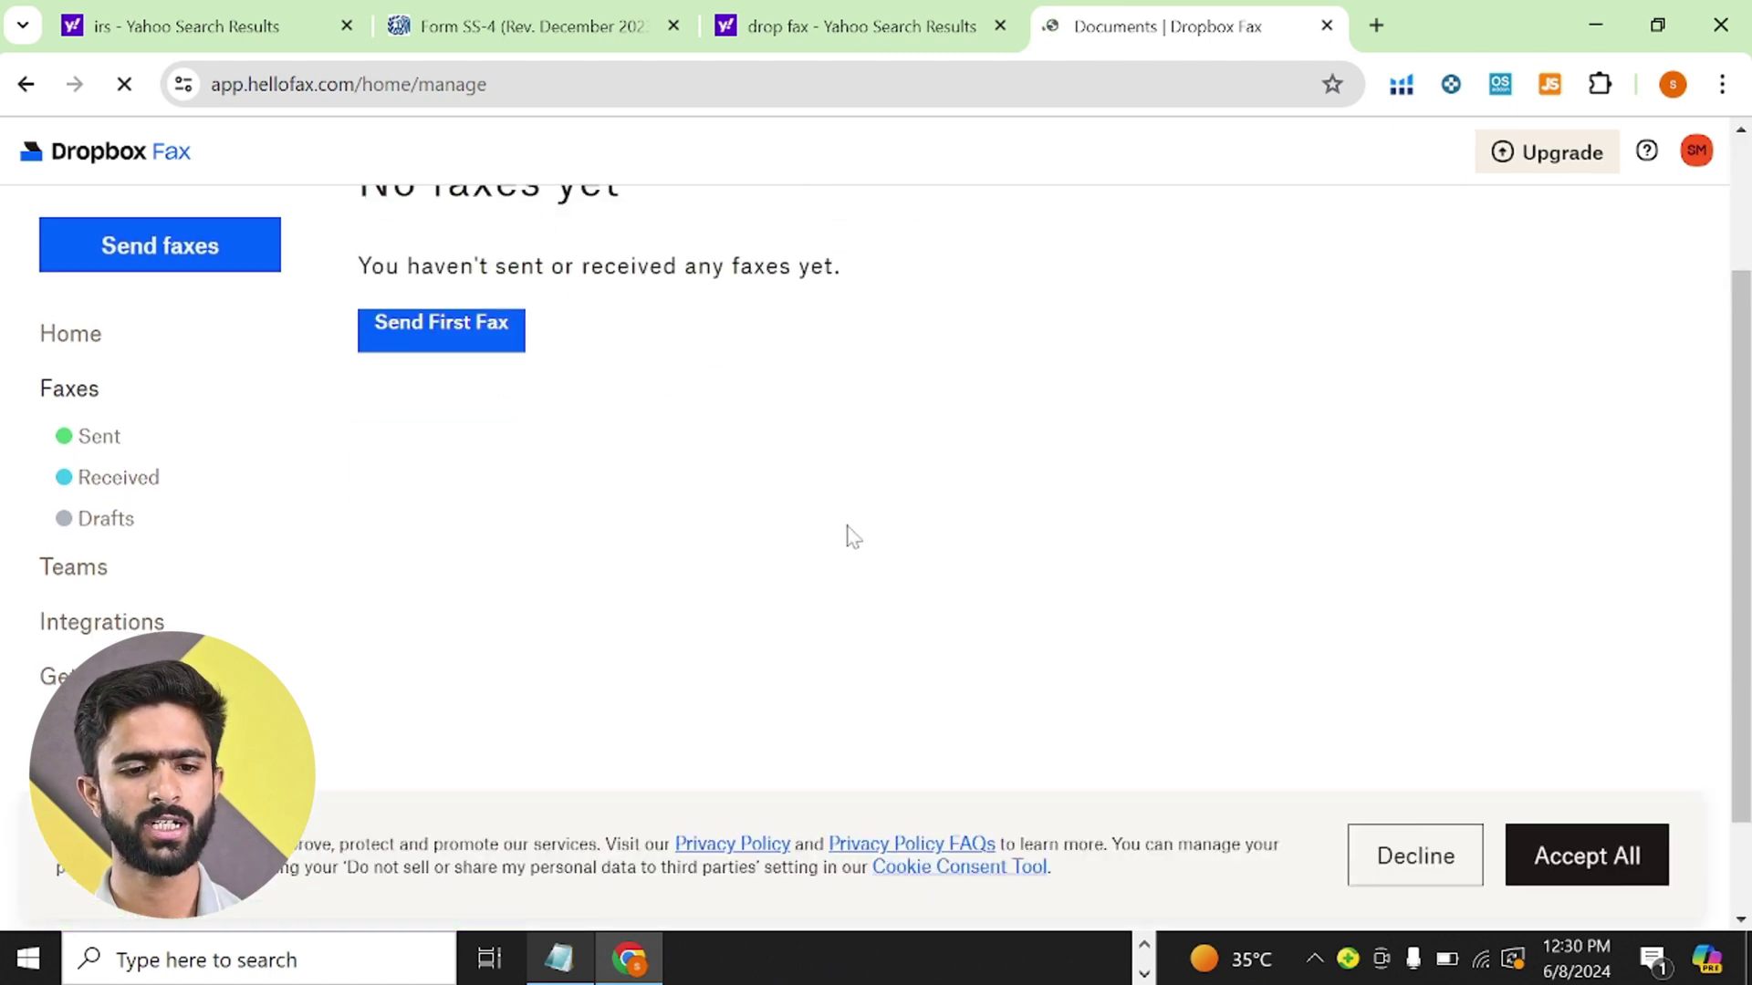
pyautogui.click(1514, 153)
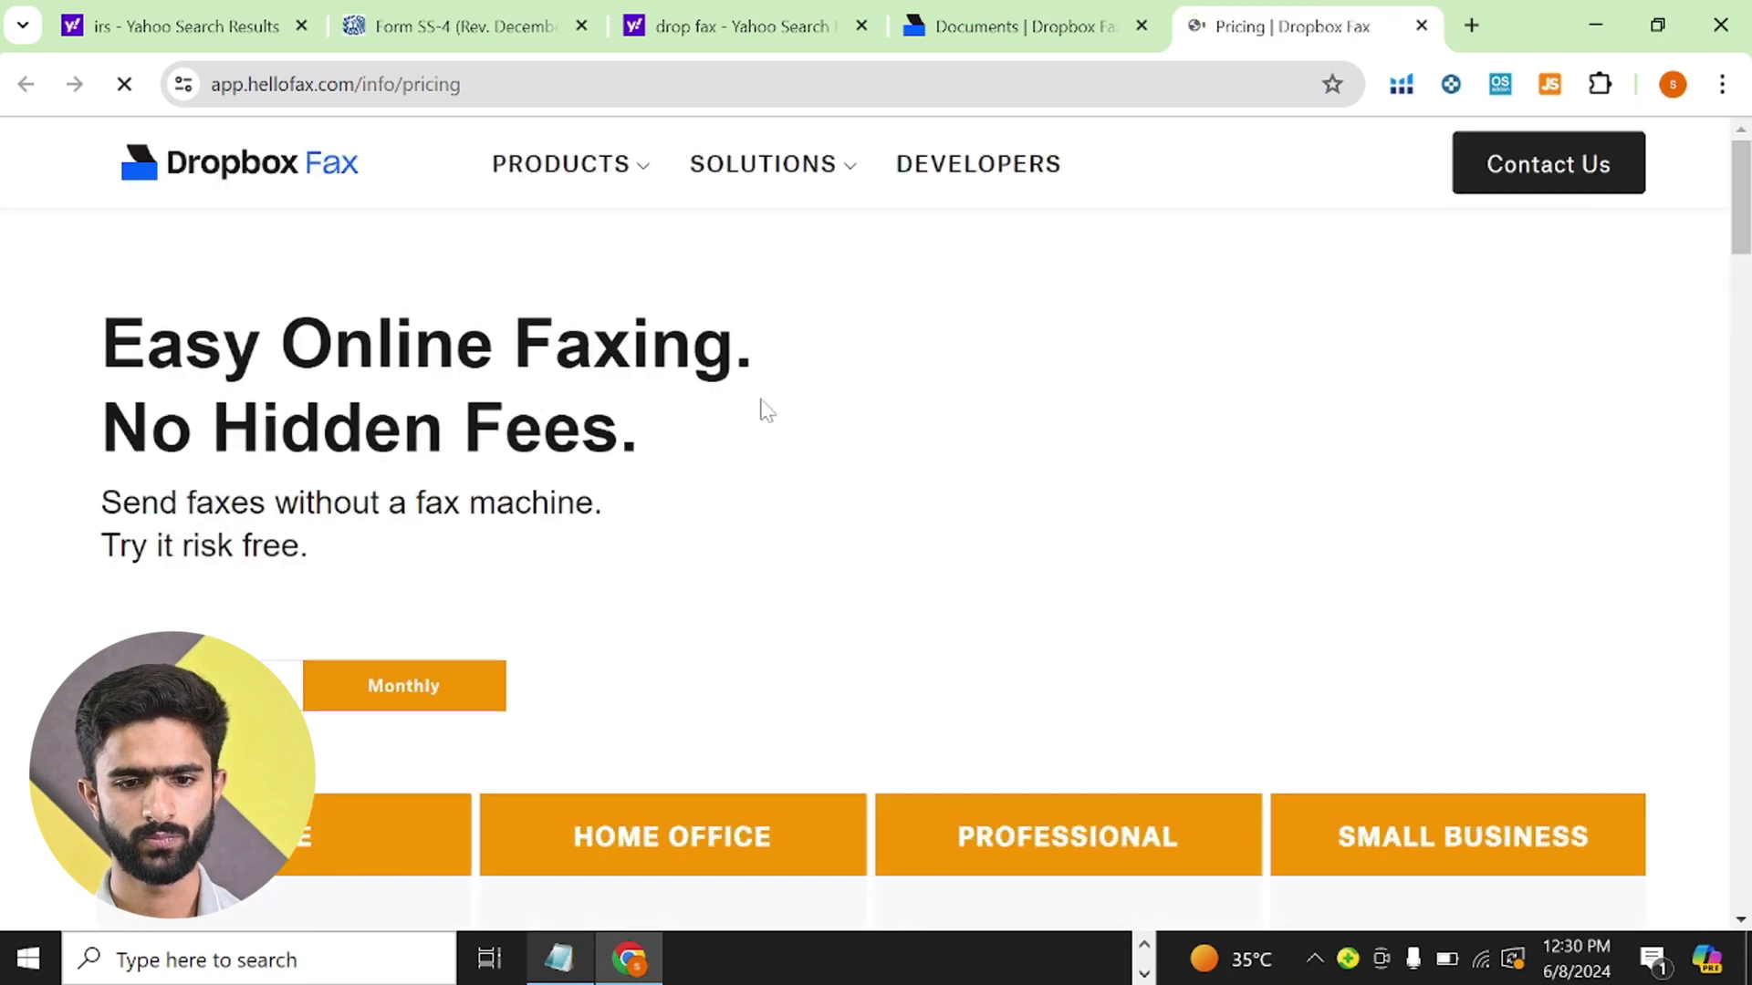
pyautogui.scroll(-7, 645, 427)
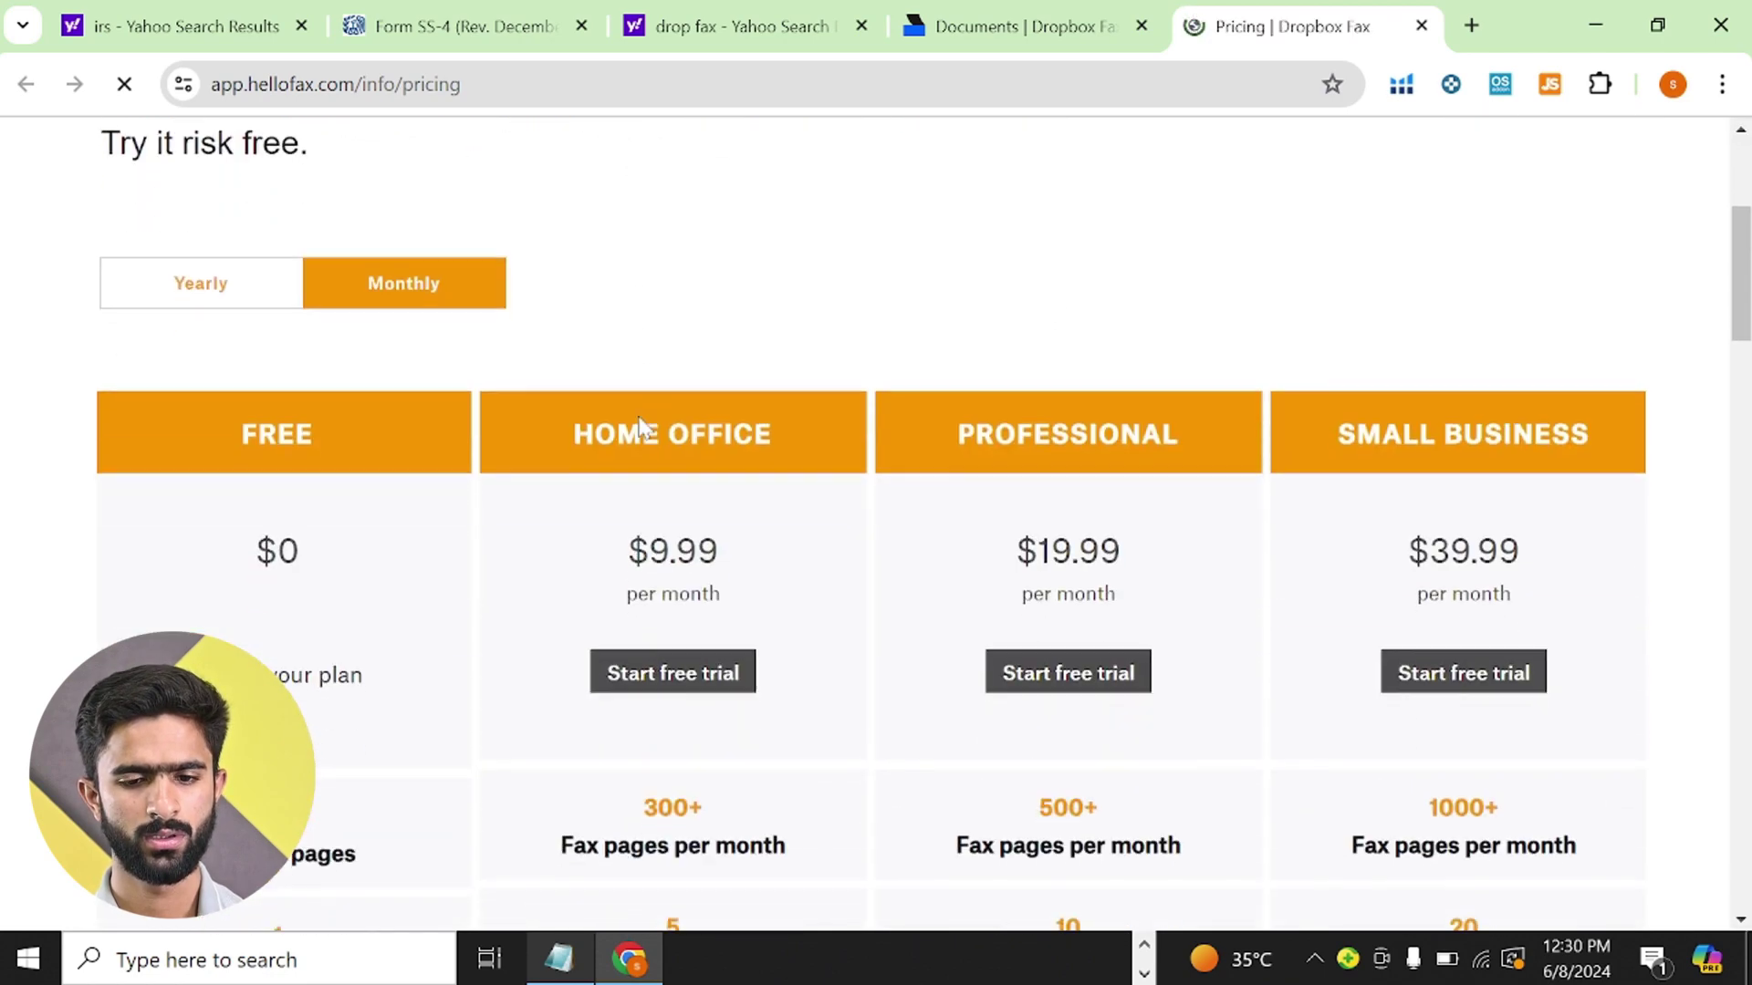
pyautogui.scroll(-6, 644, 427)
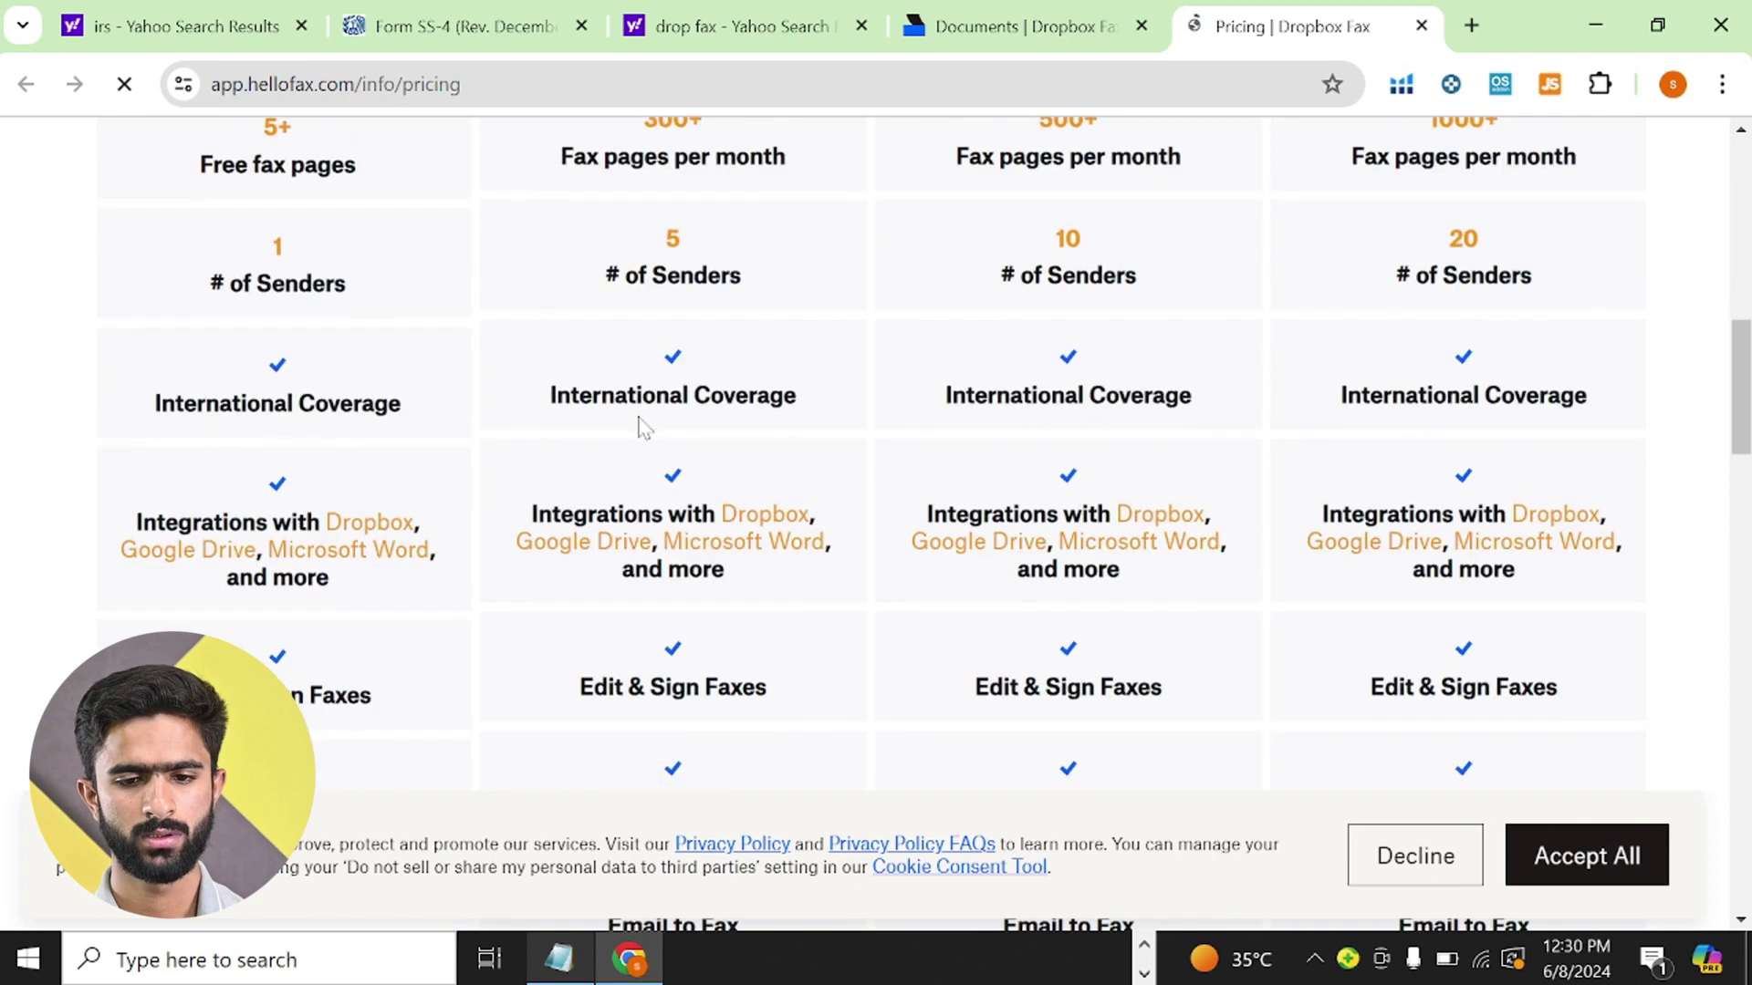
pyautogui.scroll(-4, 644, 427)
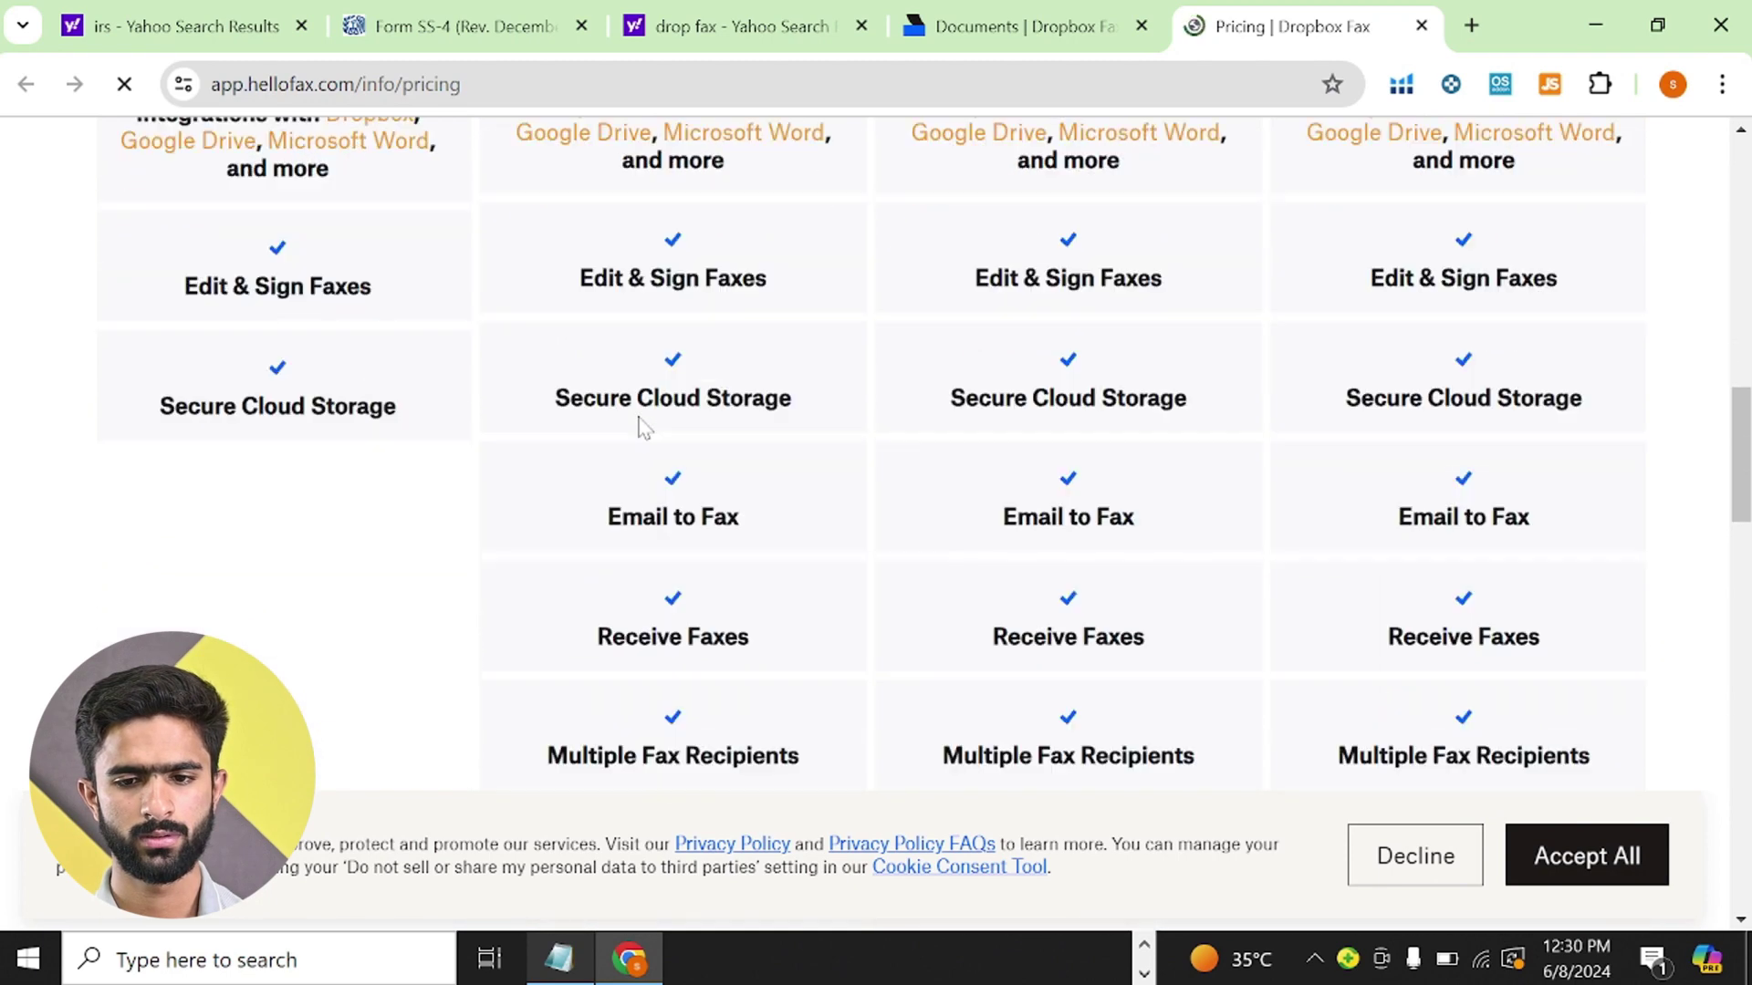
pyautogui.scroll(-1, 644, 427)
pyautogui.scroll(4, 644, 427)
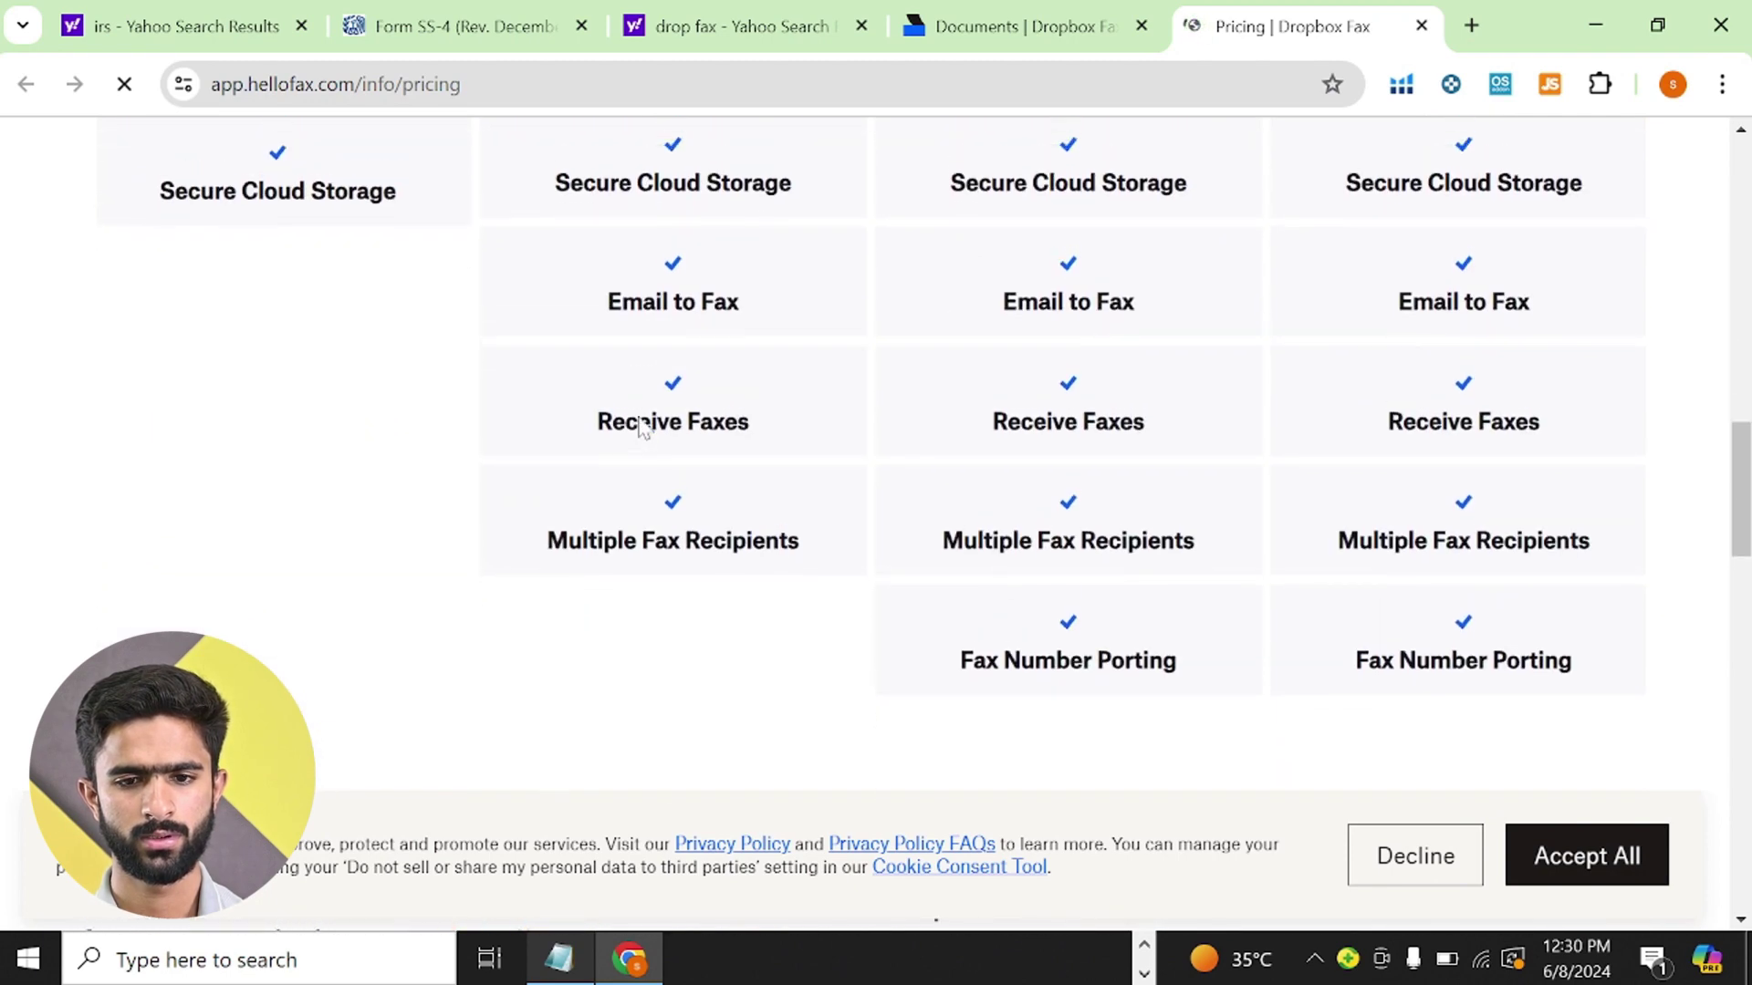
pyautogui.scroll(7, 643, 427)
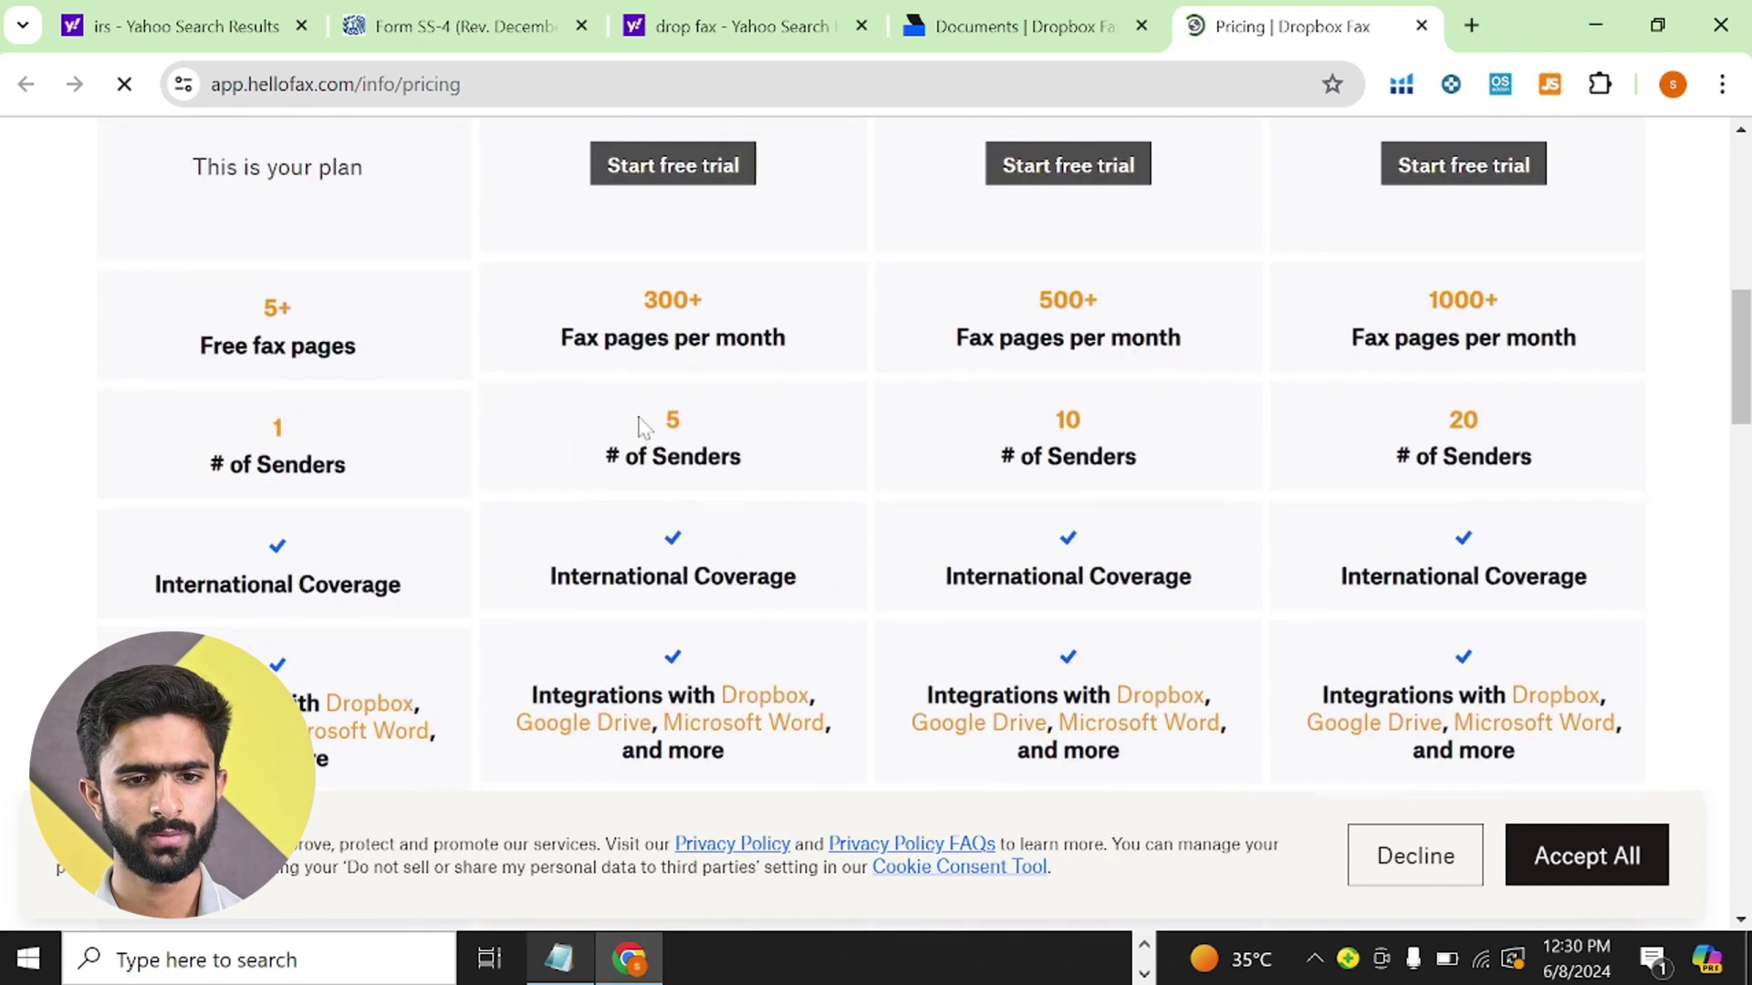
pyautogui.scroll(2, 643, 427)
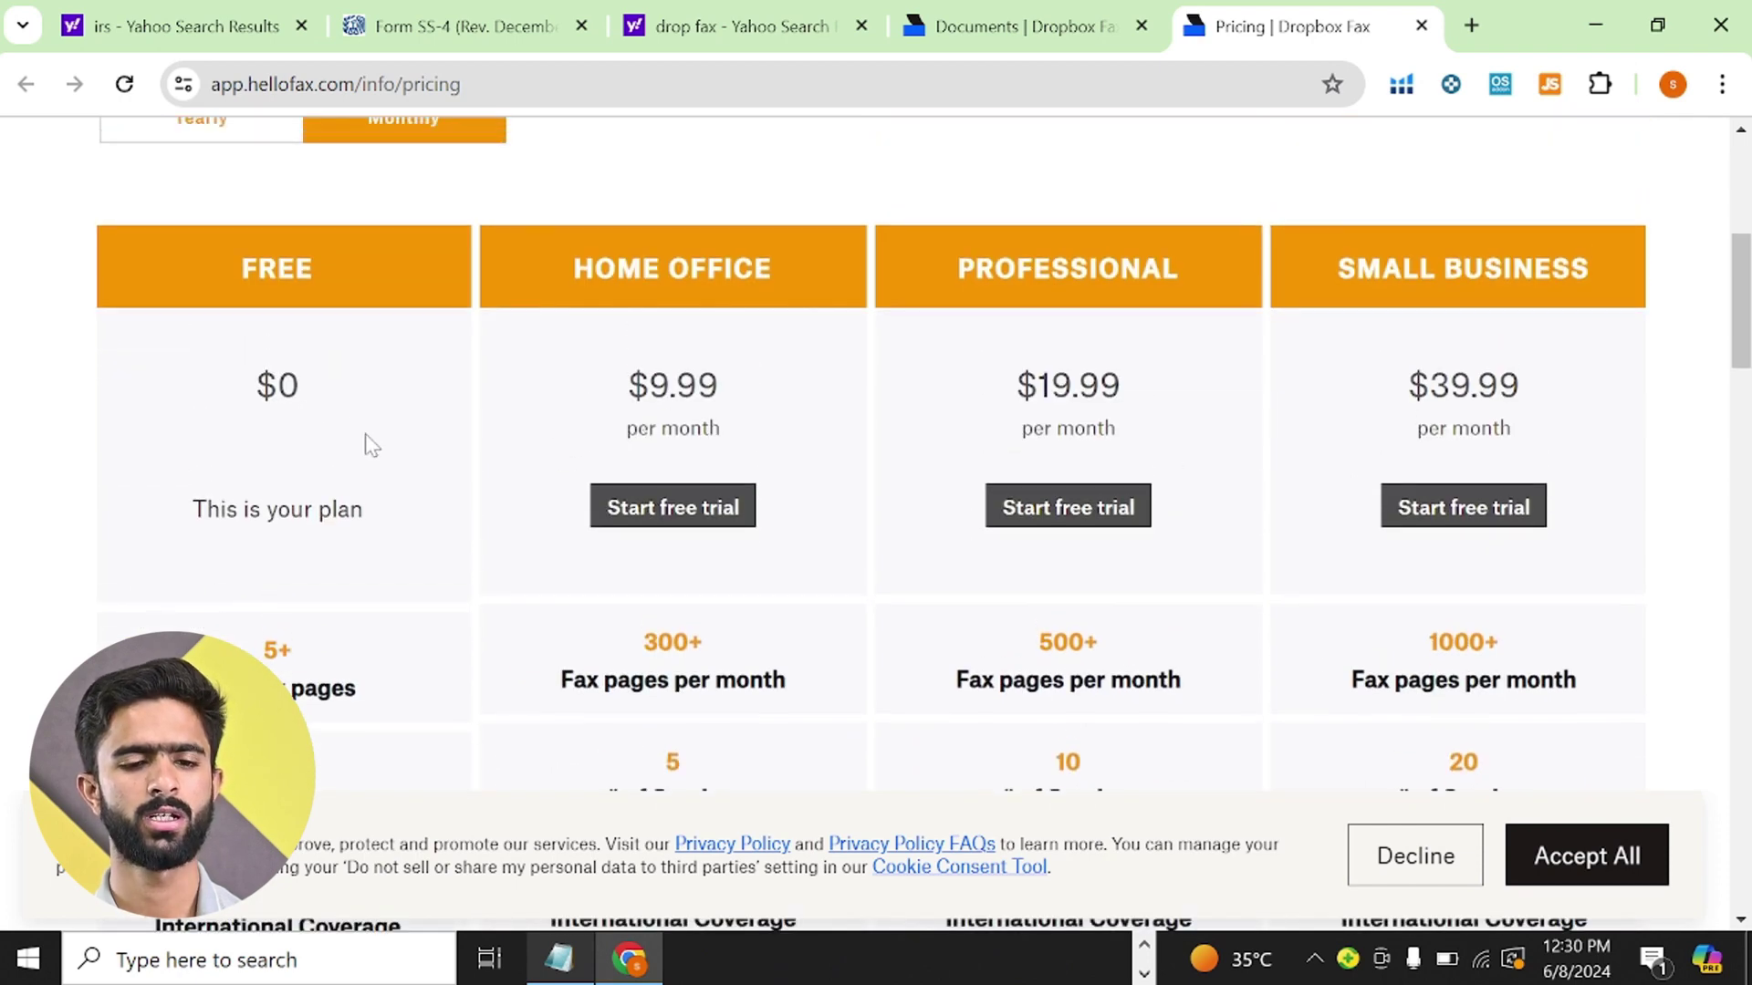
pyautogui.scroll(-4, 379, 455)
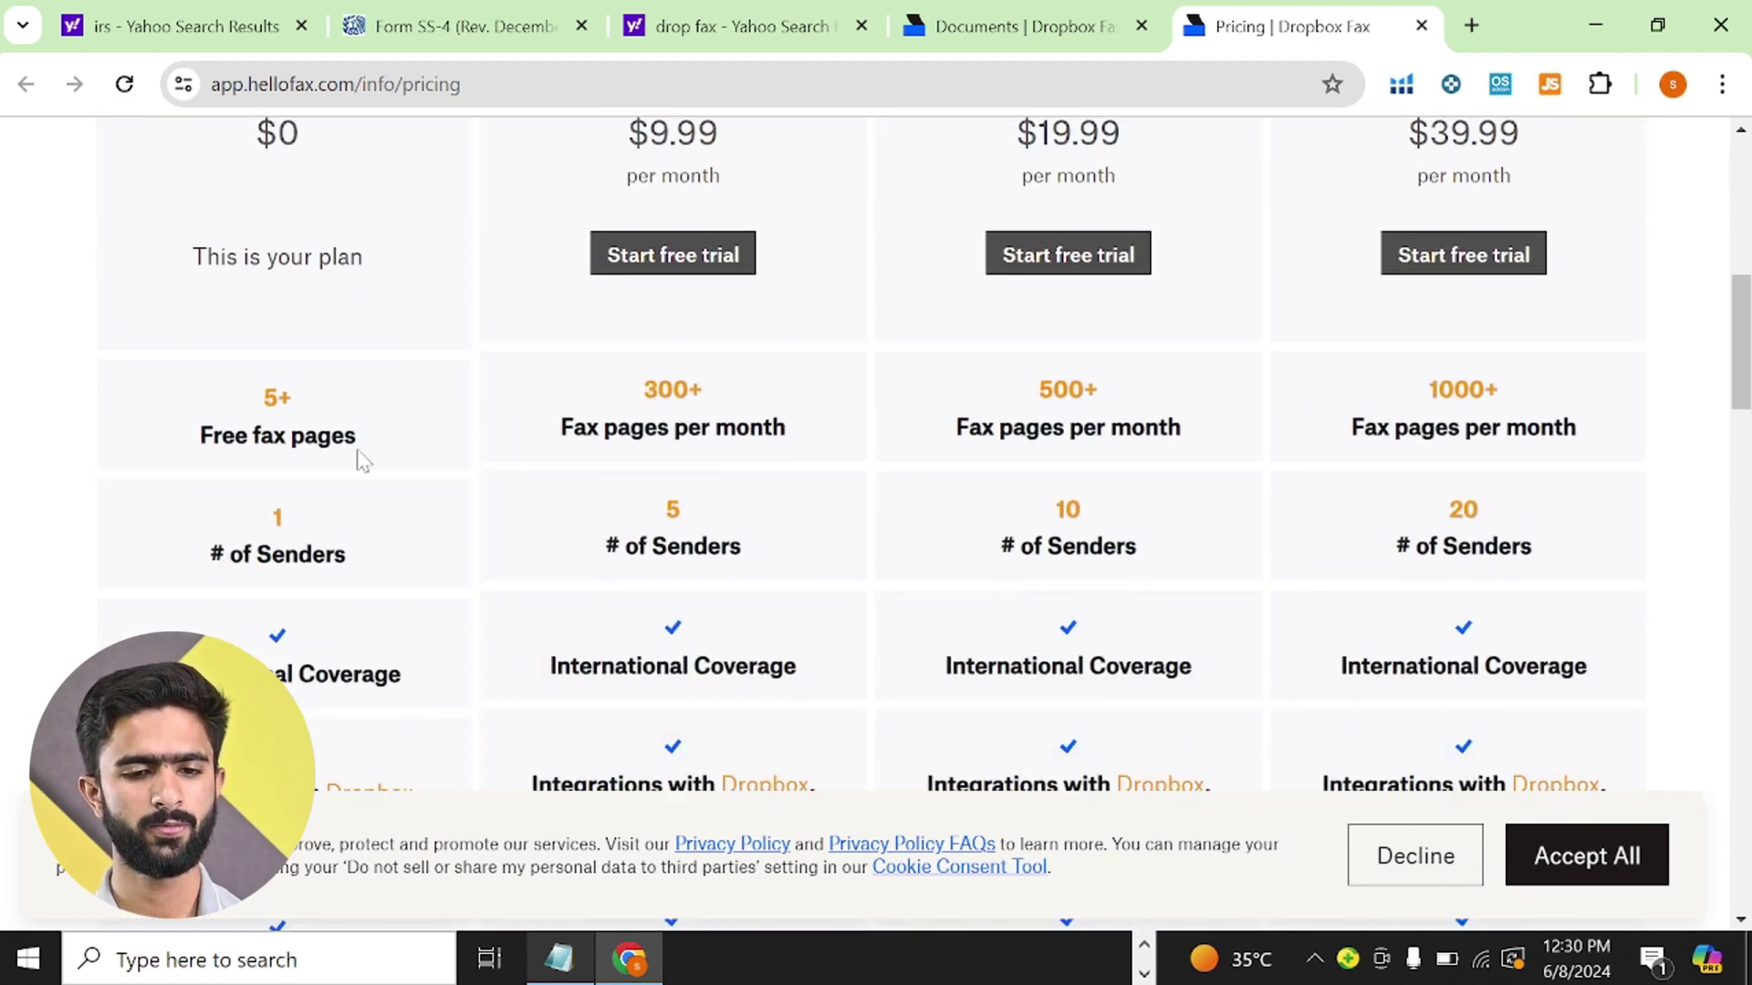
pyautogui.scroll(-6, 362, 455)
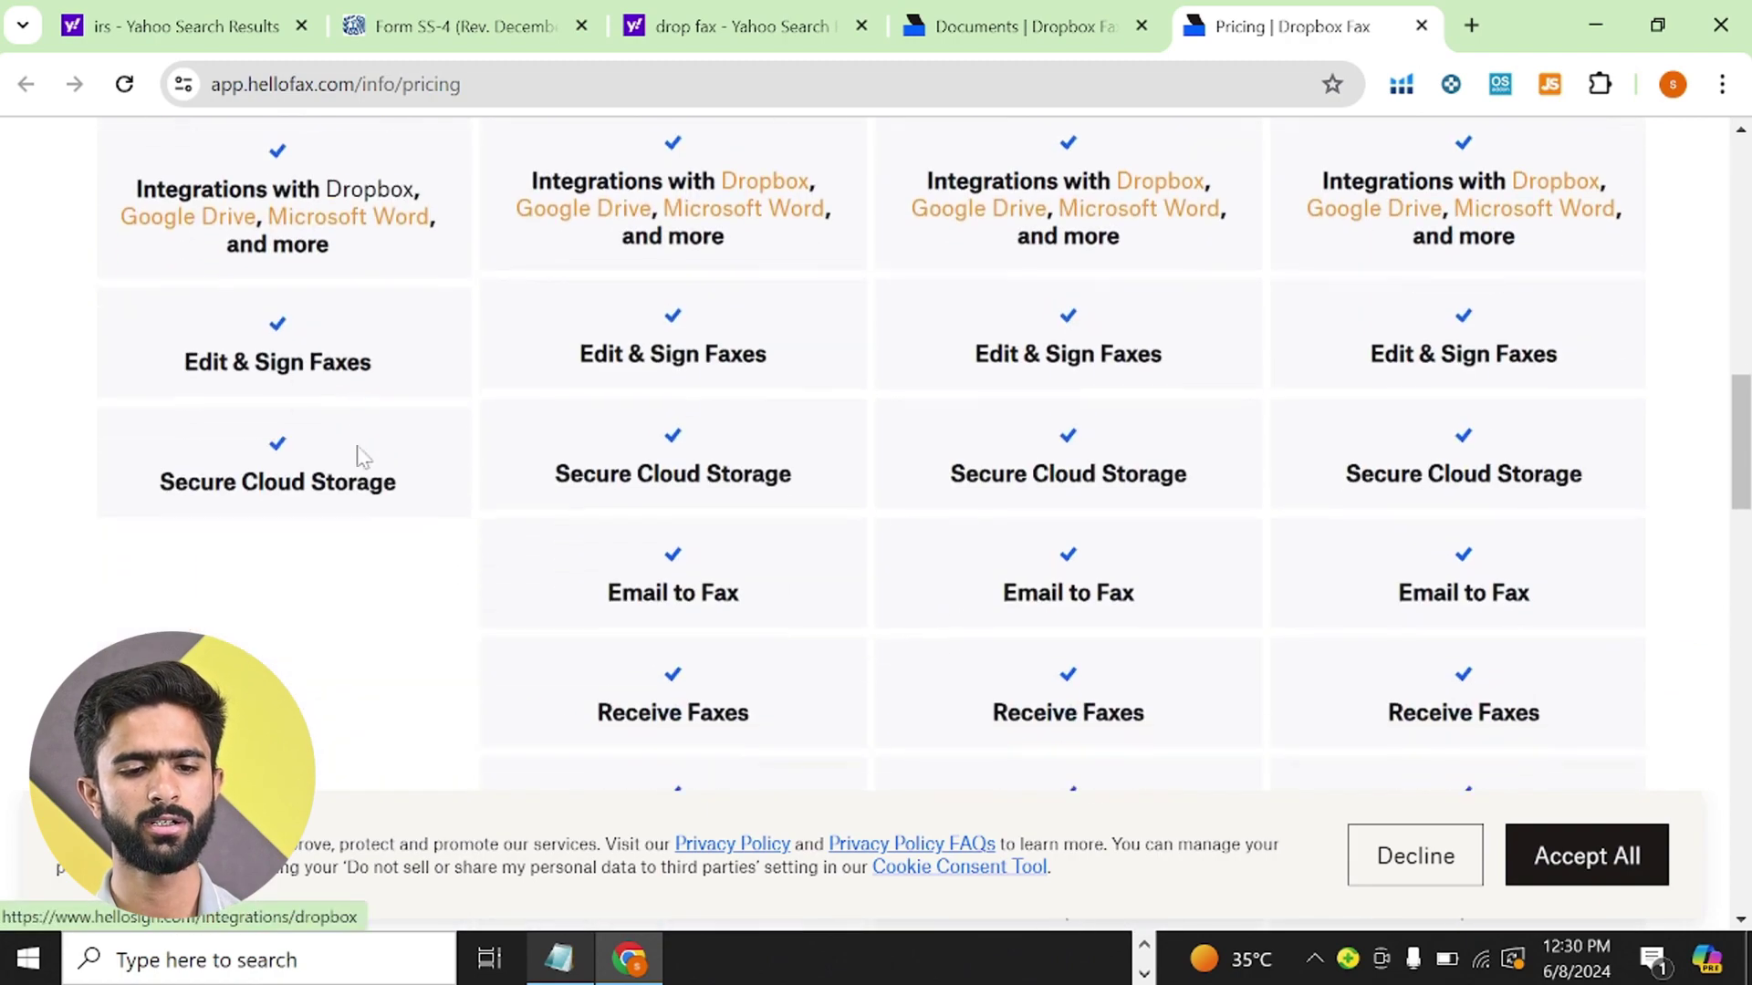
pyautogui.scroll(11, 744, 445)
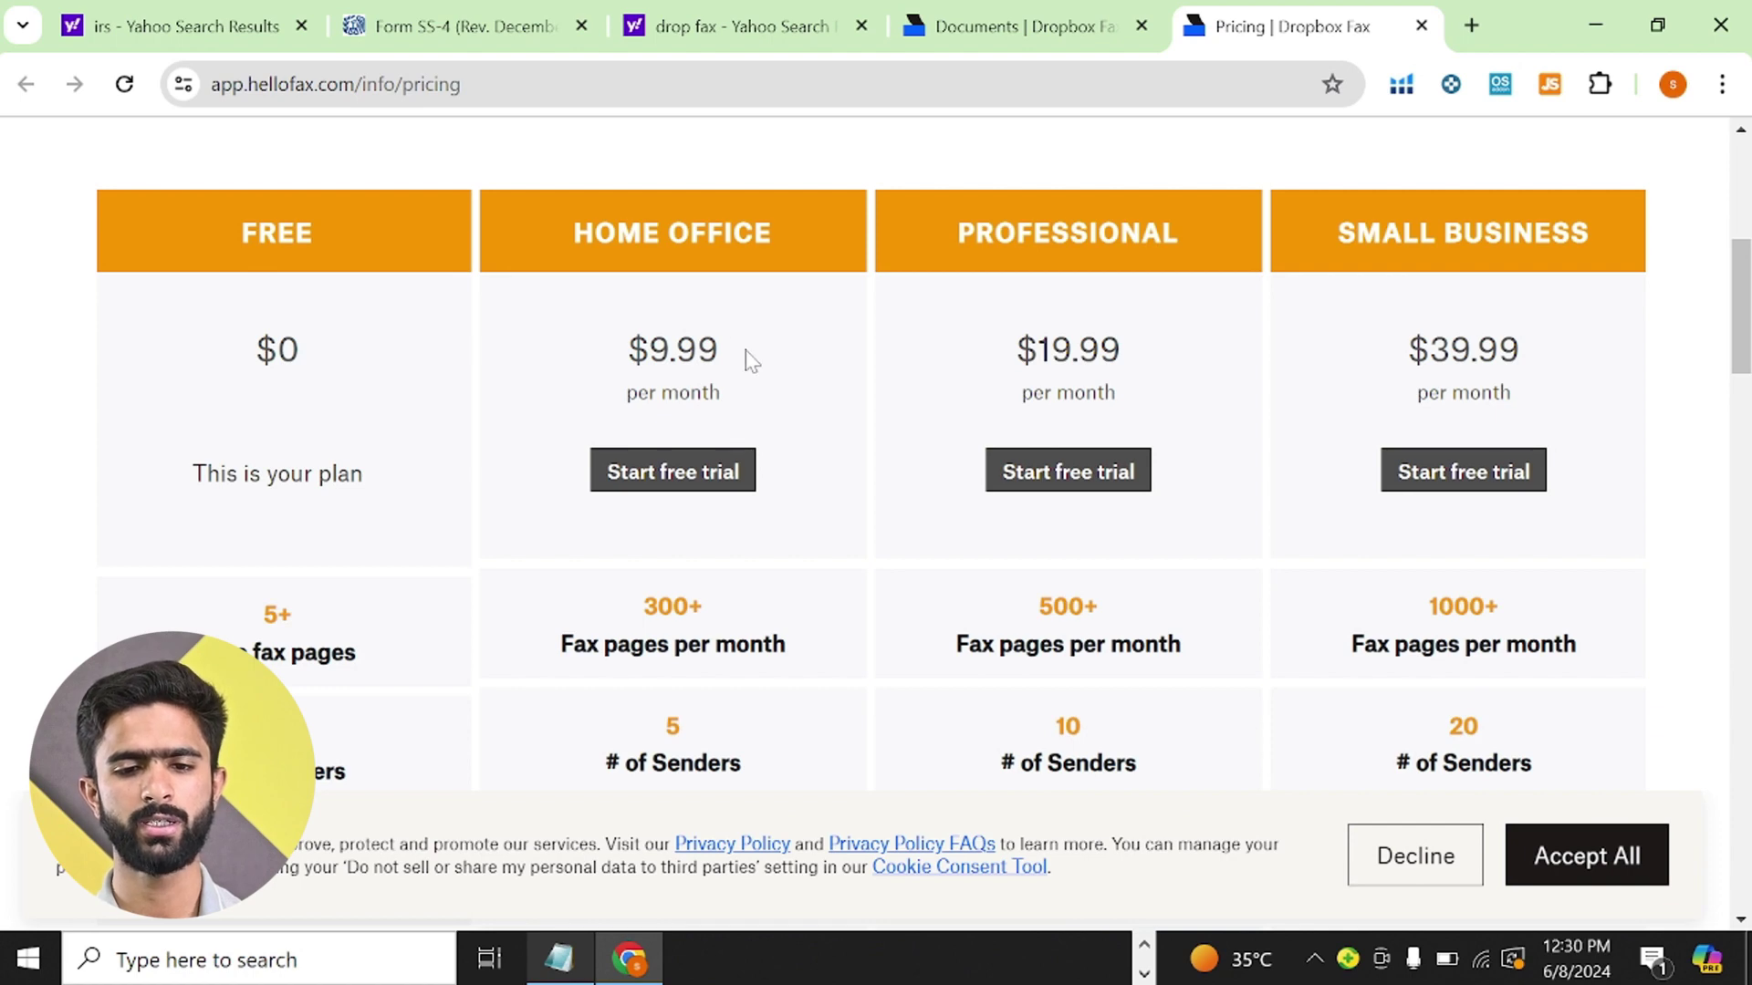
pyautogui.scroll(-2, 802, 477)
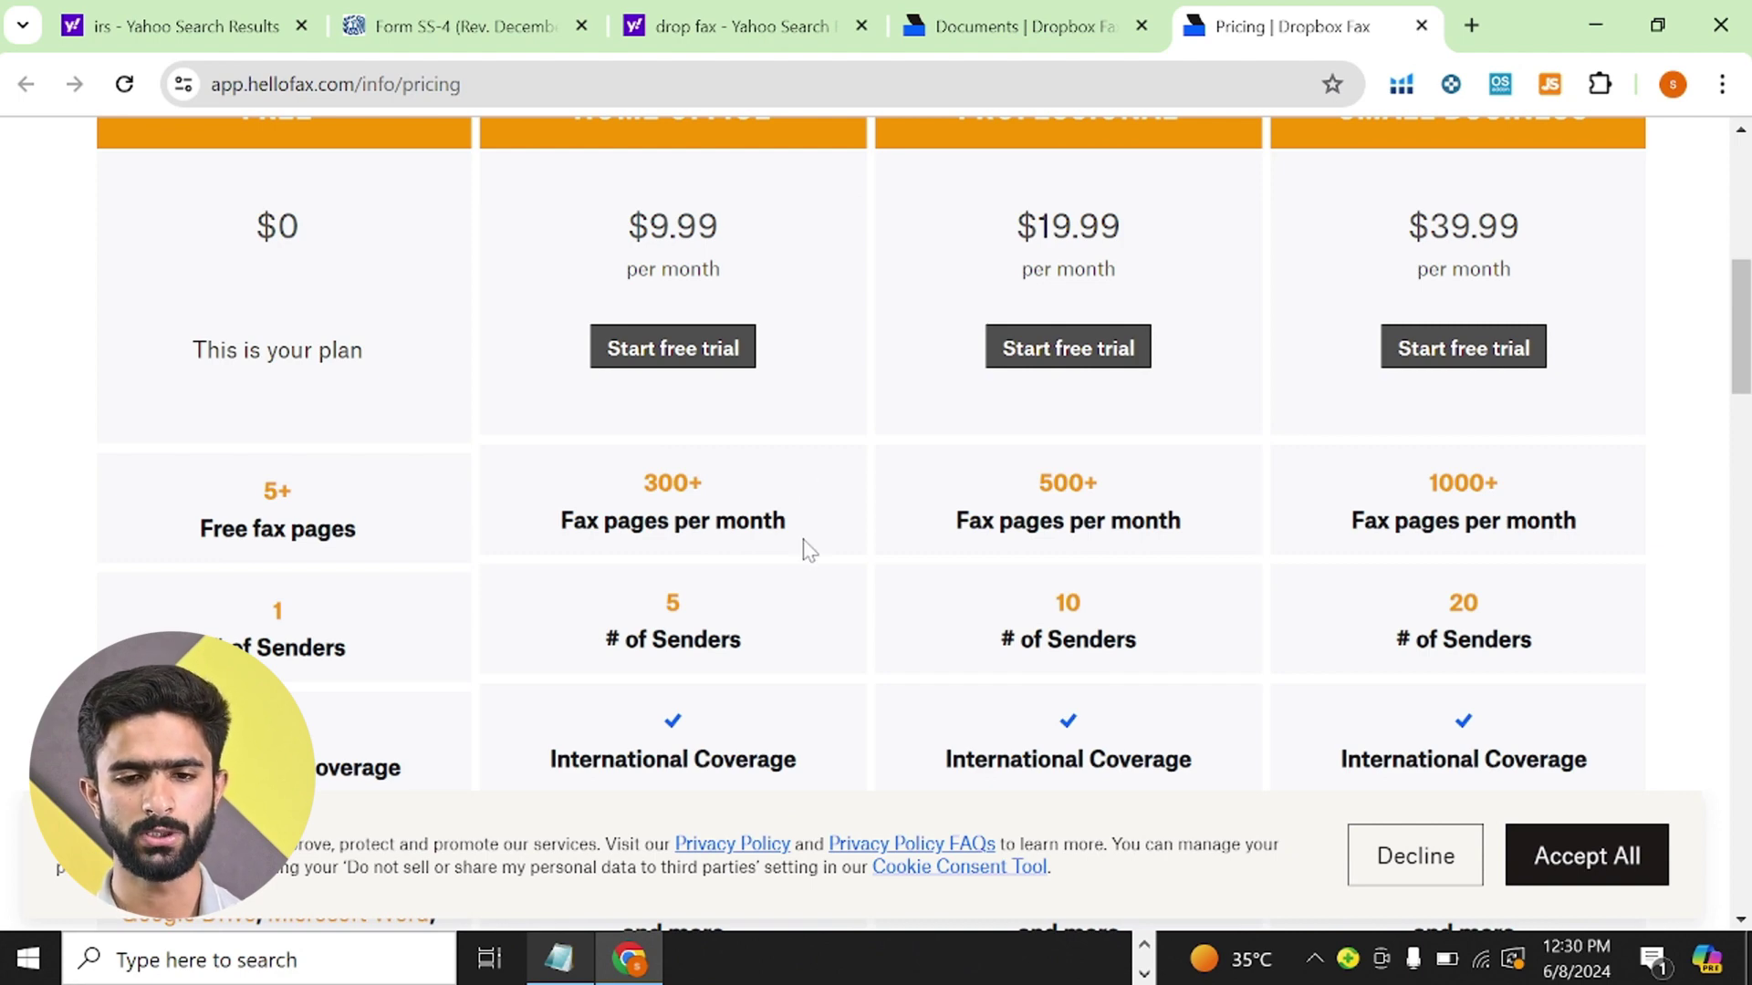
pyautogui.scroll(-4, 763, 484)
pyautogui.scroll(-5, 763, 483)
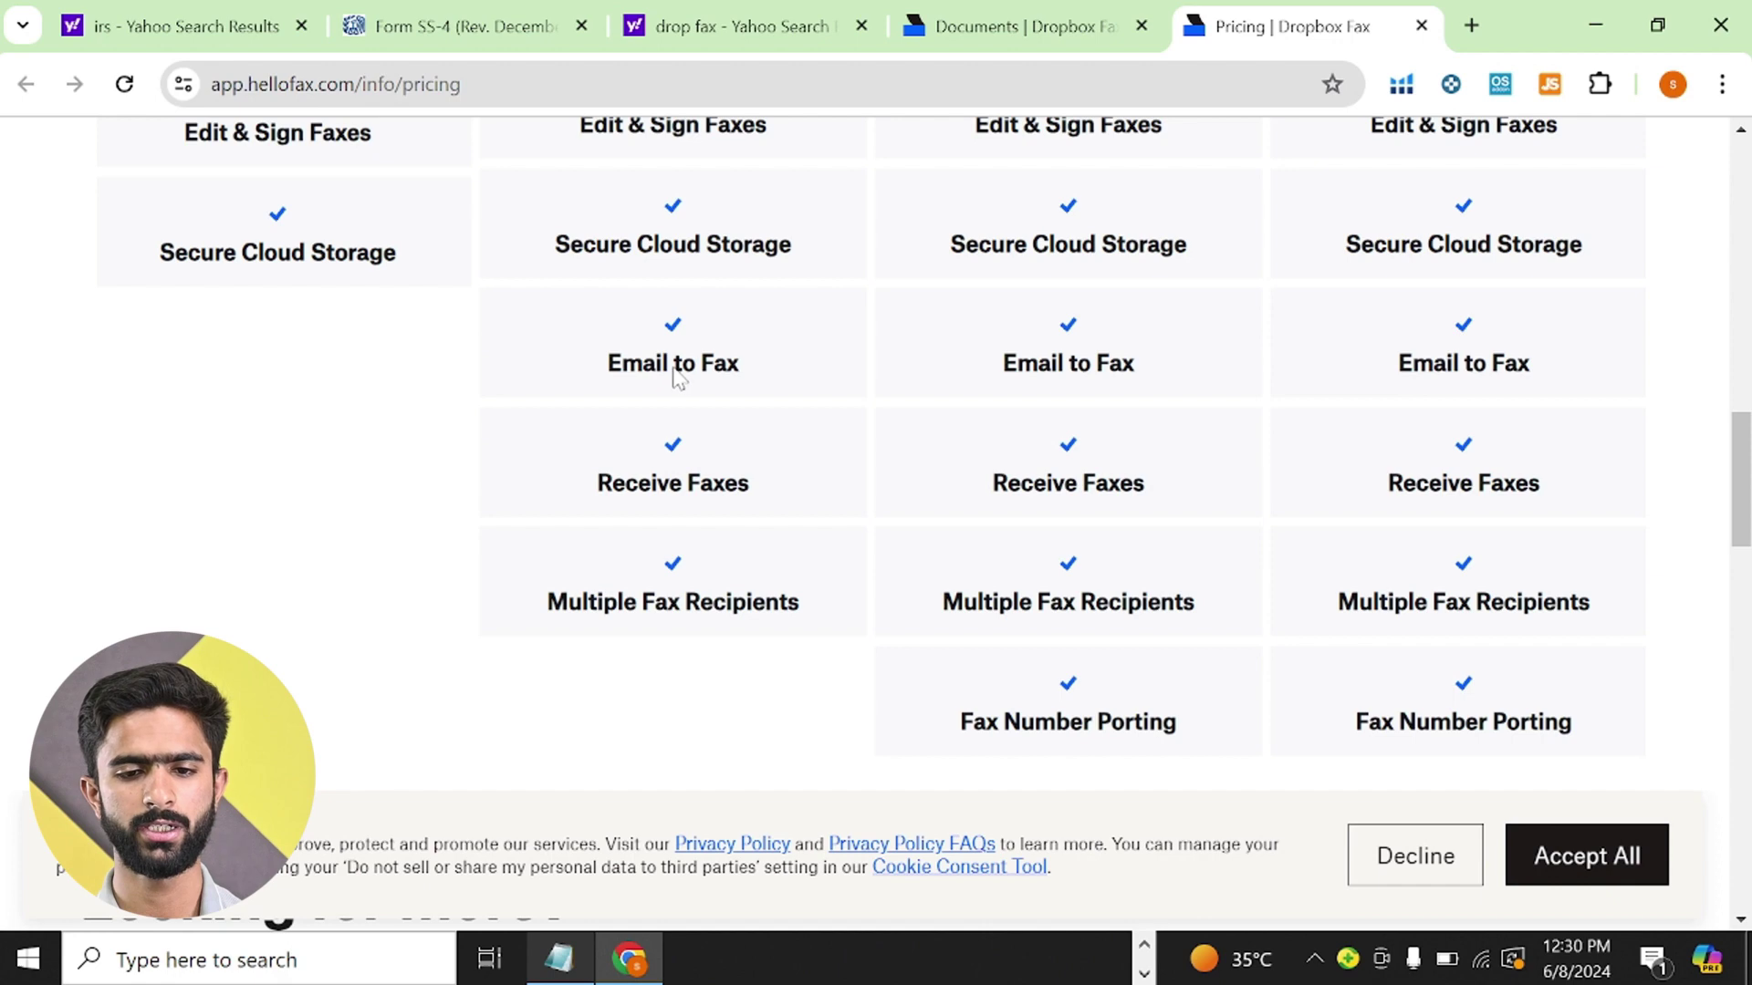
pyautogui.scroll(4, 703, 381)
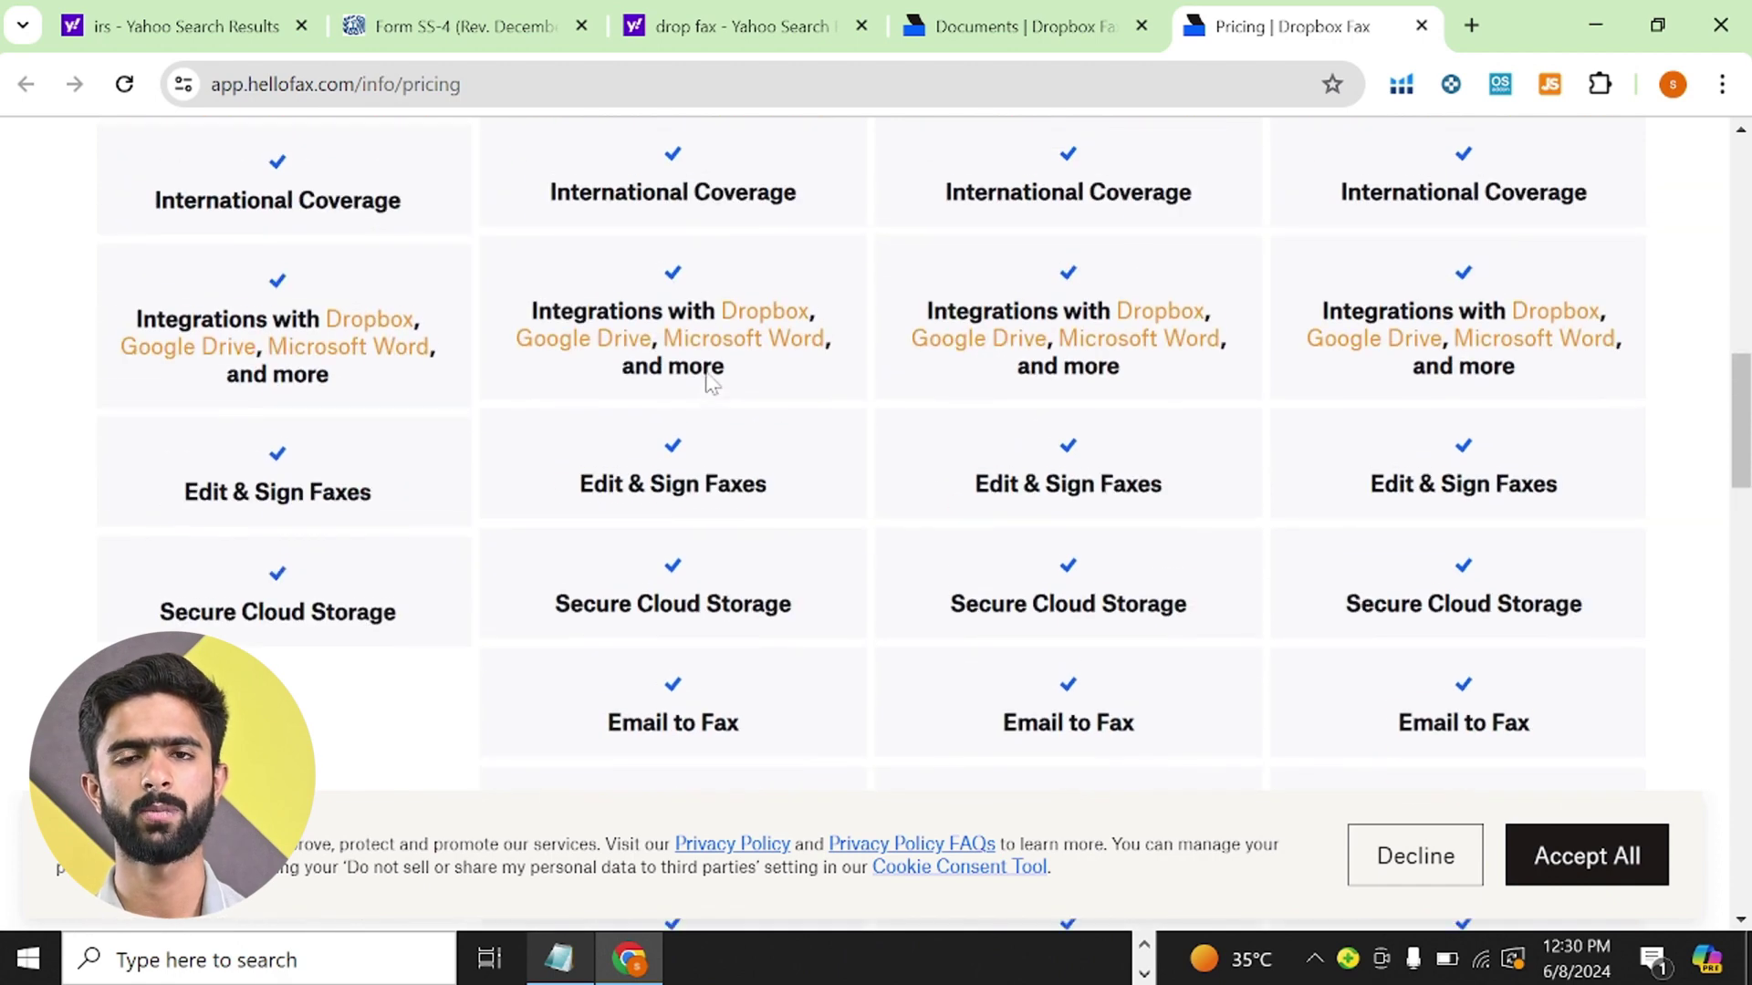
pyautogui.scroll(7, 712, 381)
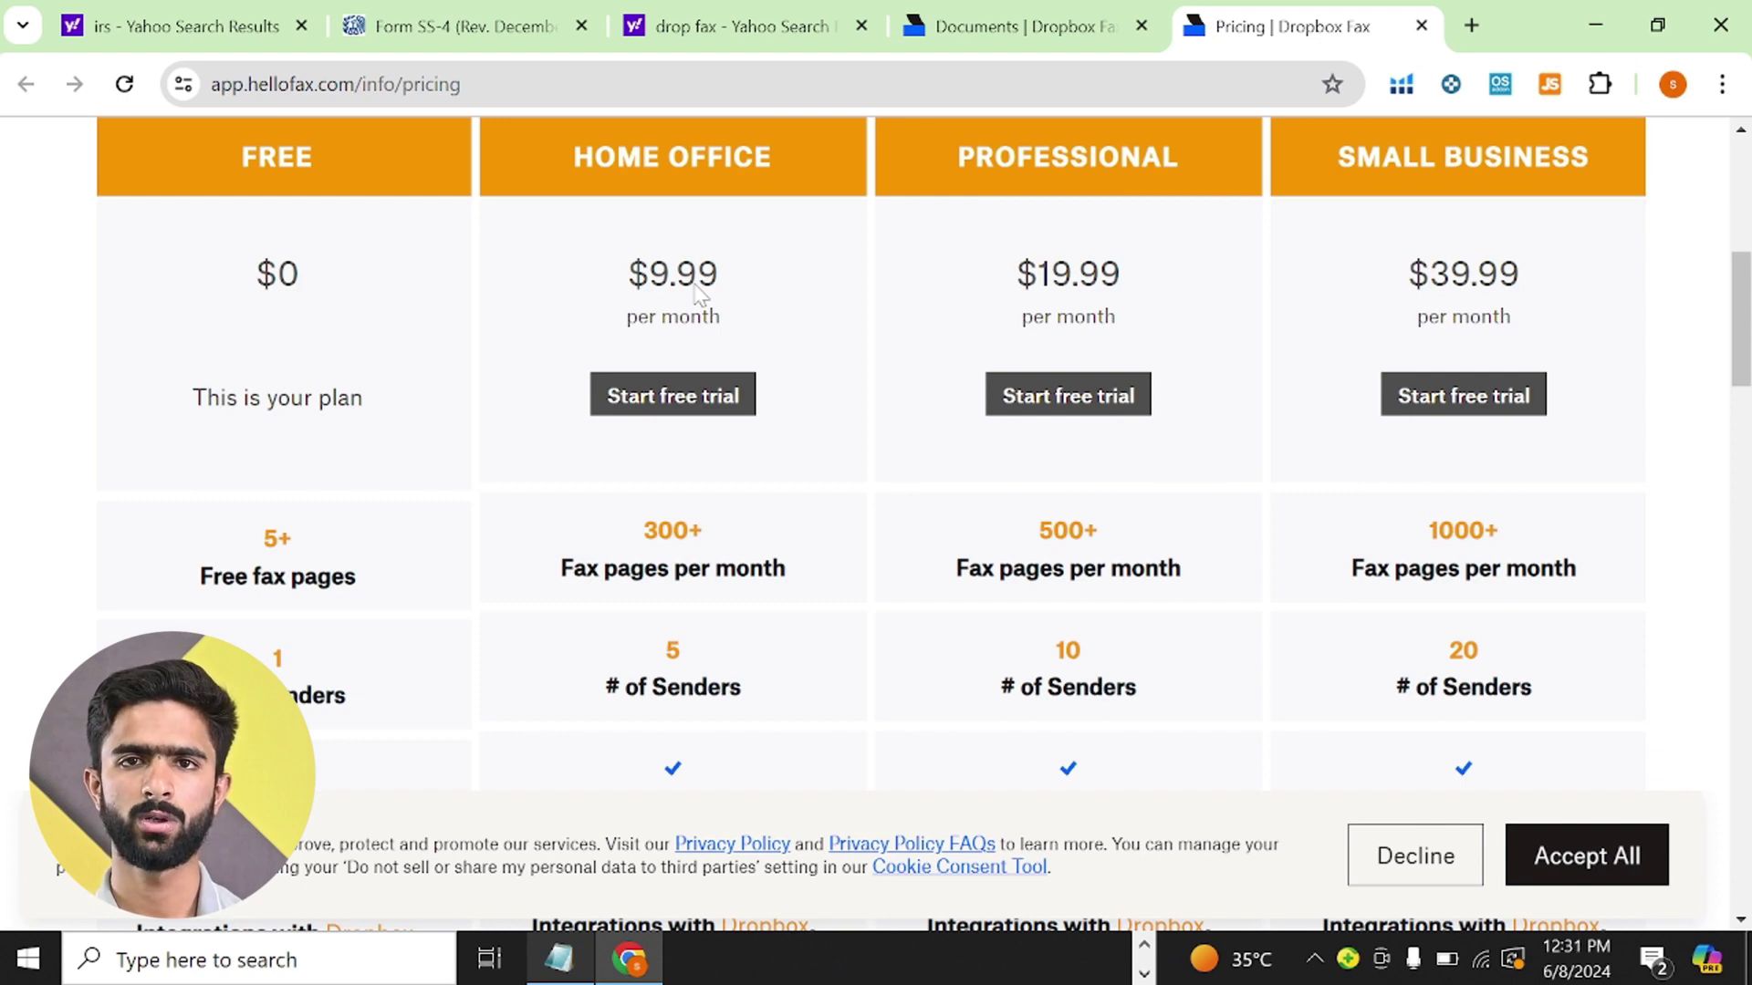
pyautogui.scroll(2, 721, 282)
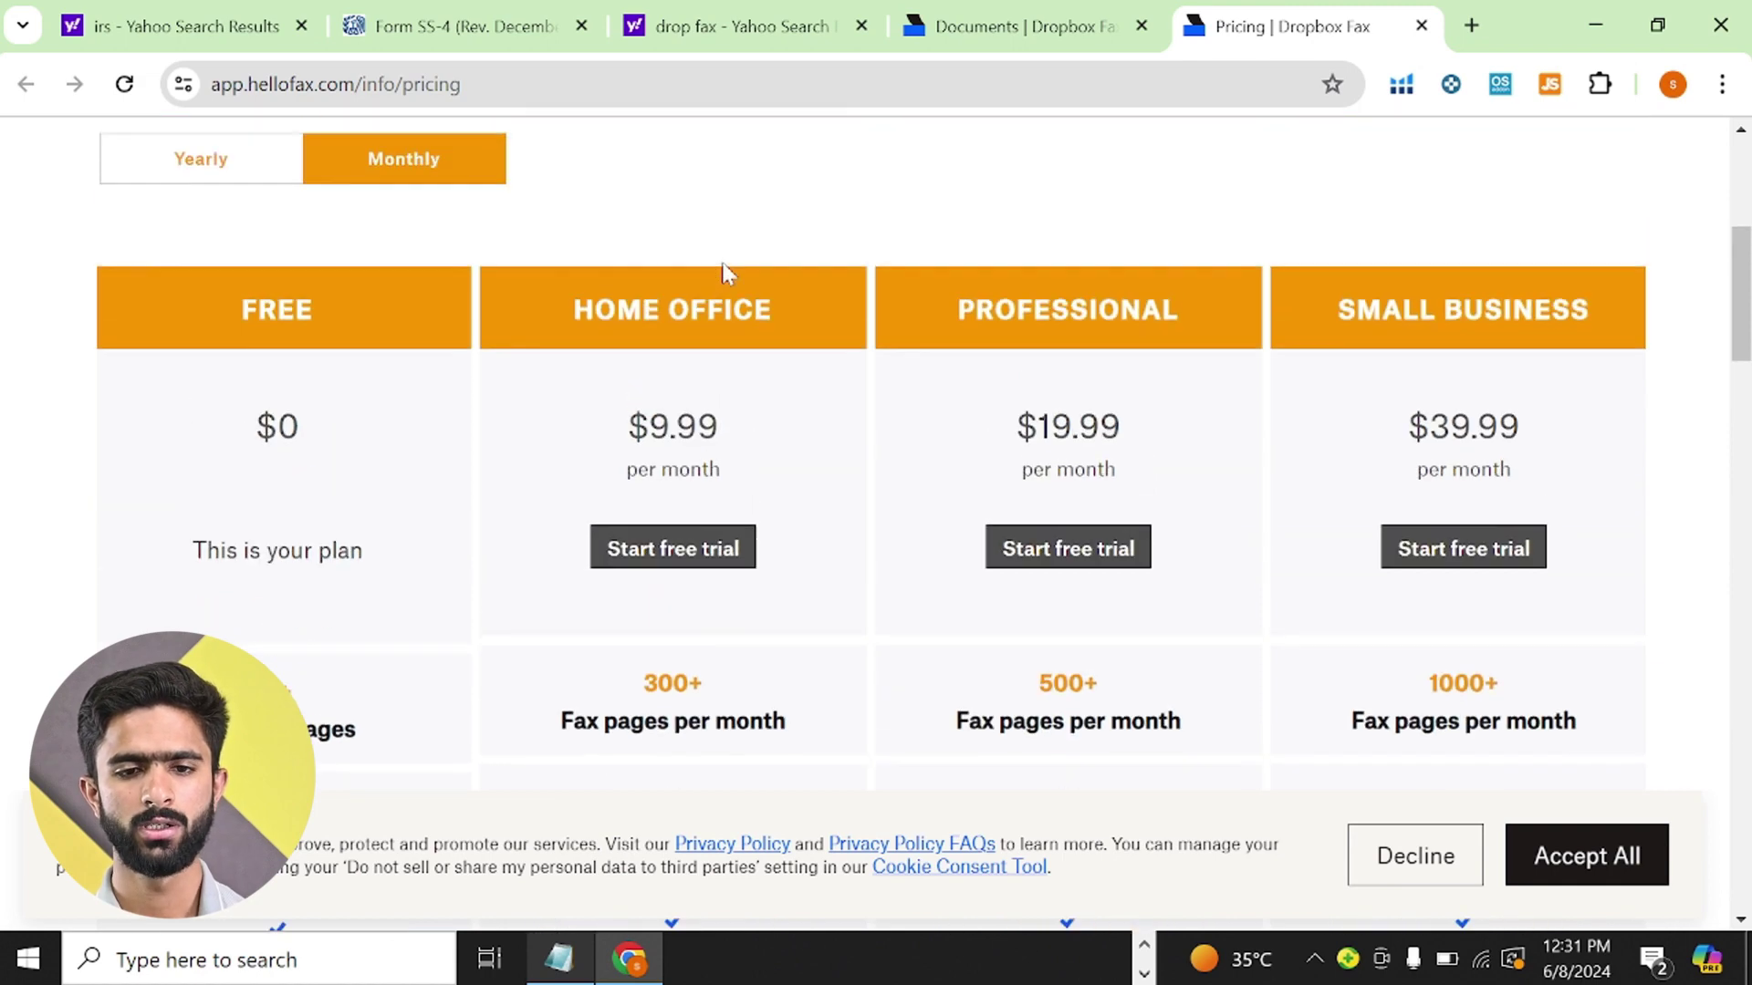
# - Start a first fax from the Dropbox Fax dashboard and bring up the Notepad IRS fax notes
pyautogui.click(1049, 13)
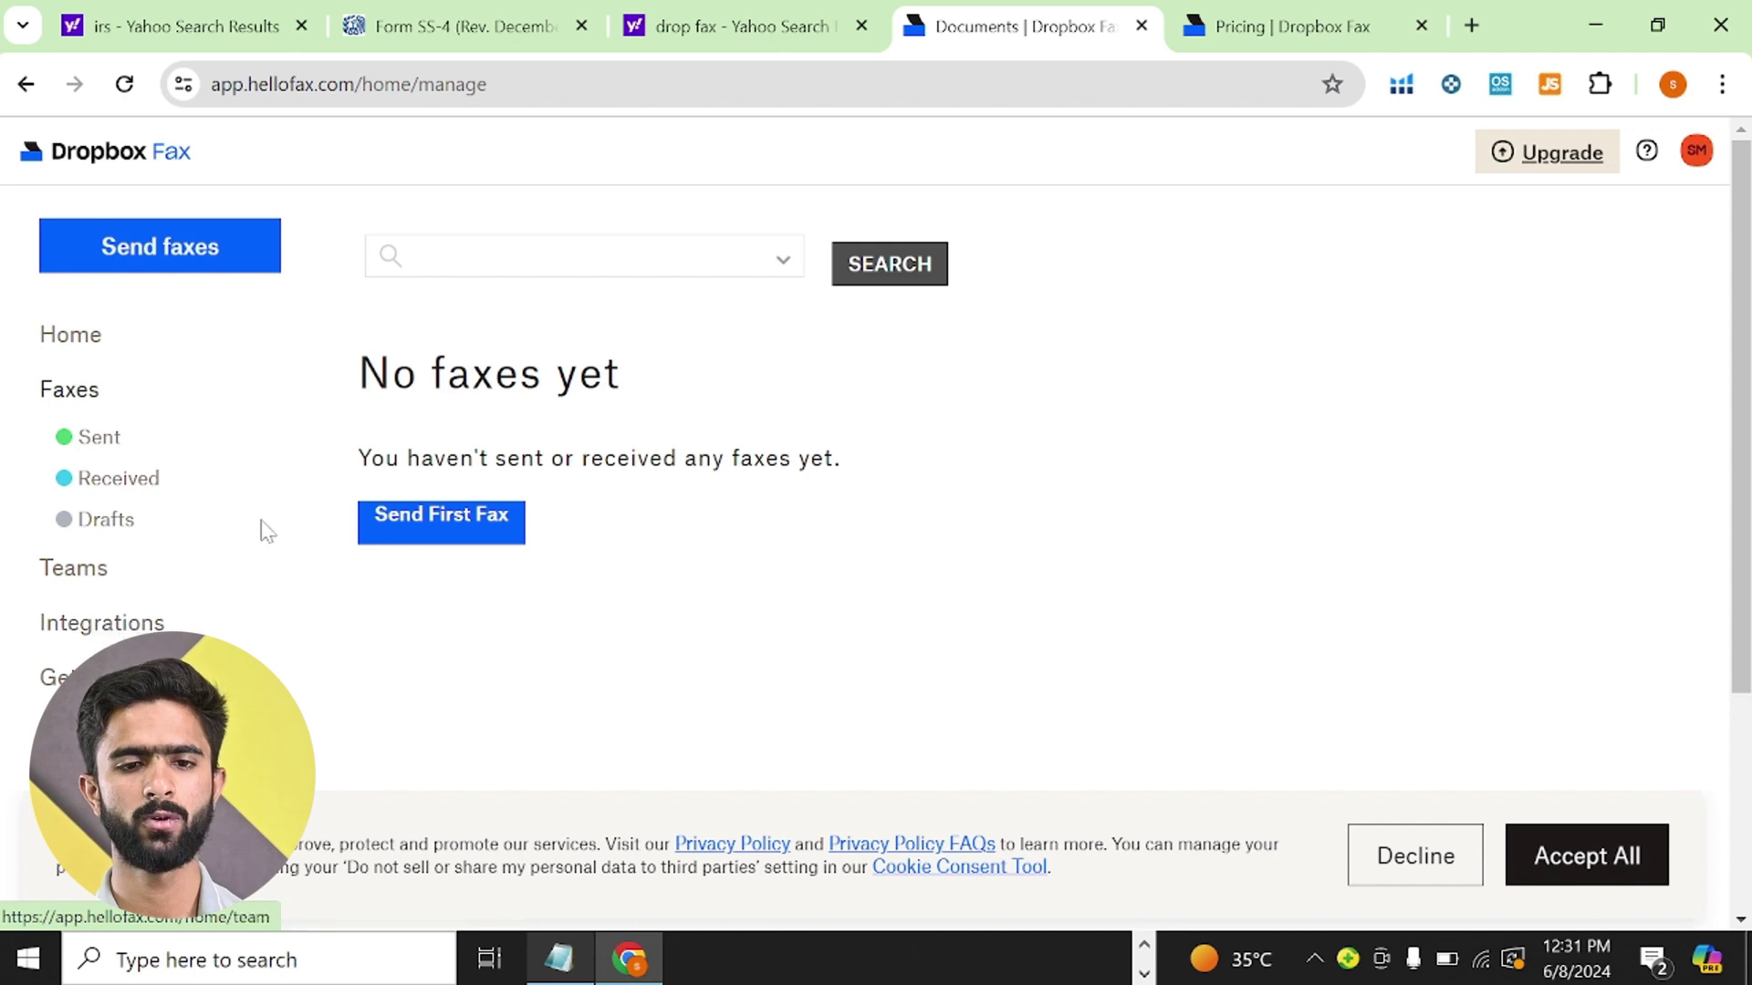
pyautogui.click(471, 13)
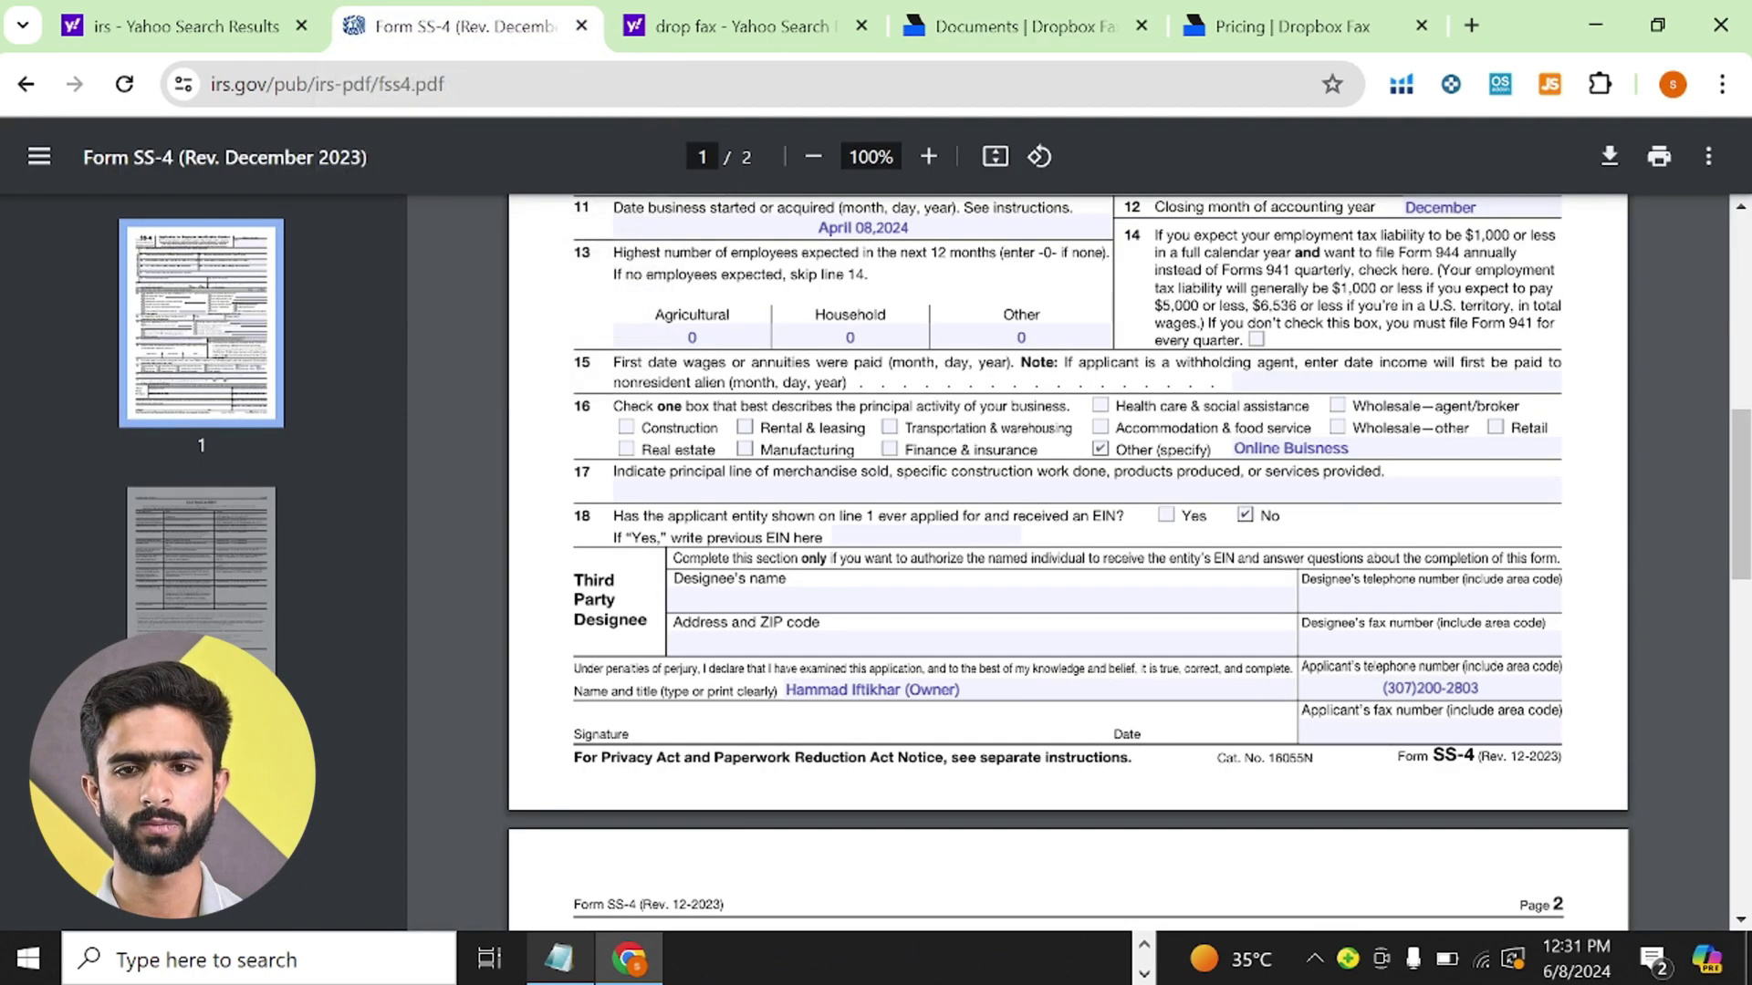
pyautogui.click(1016, 27)
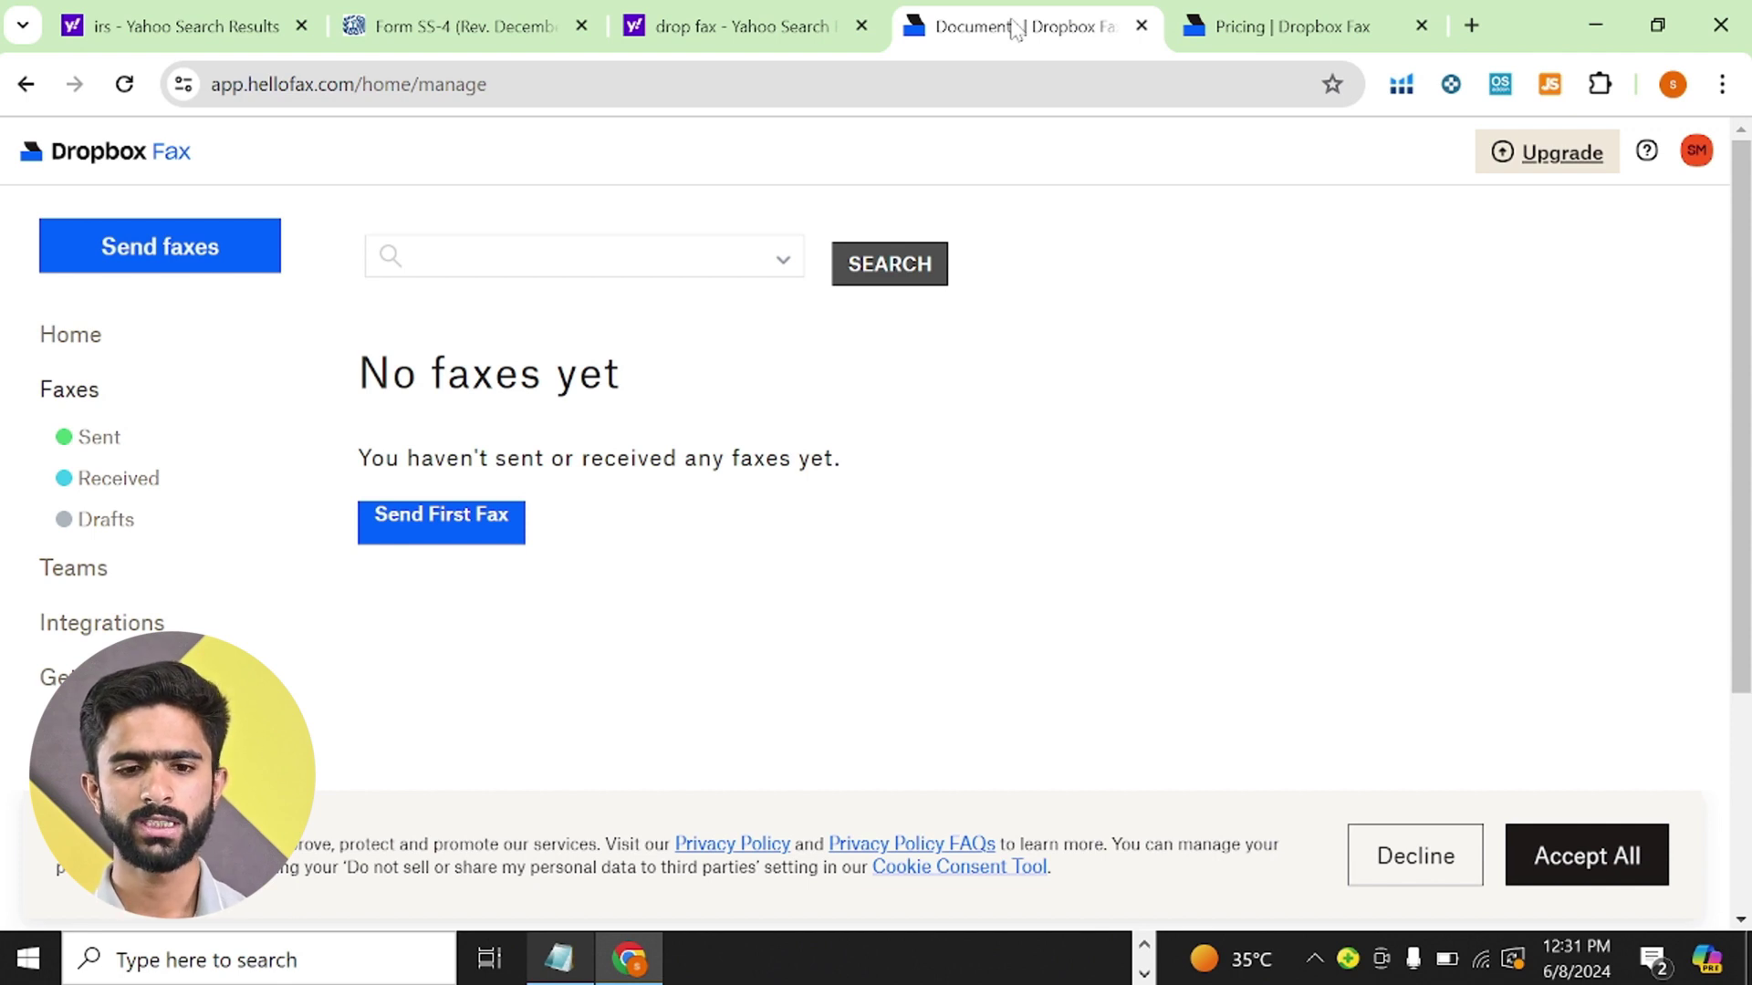
pyautogui.click(421, 540)
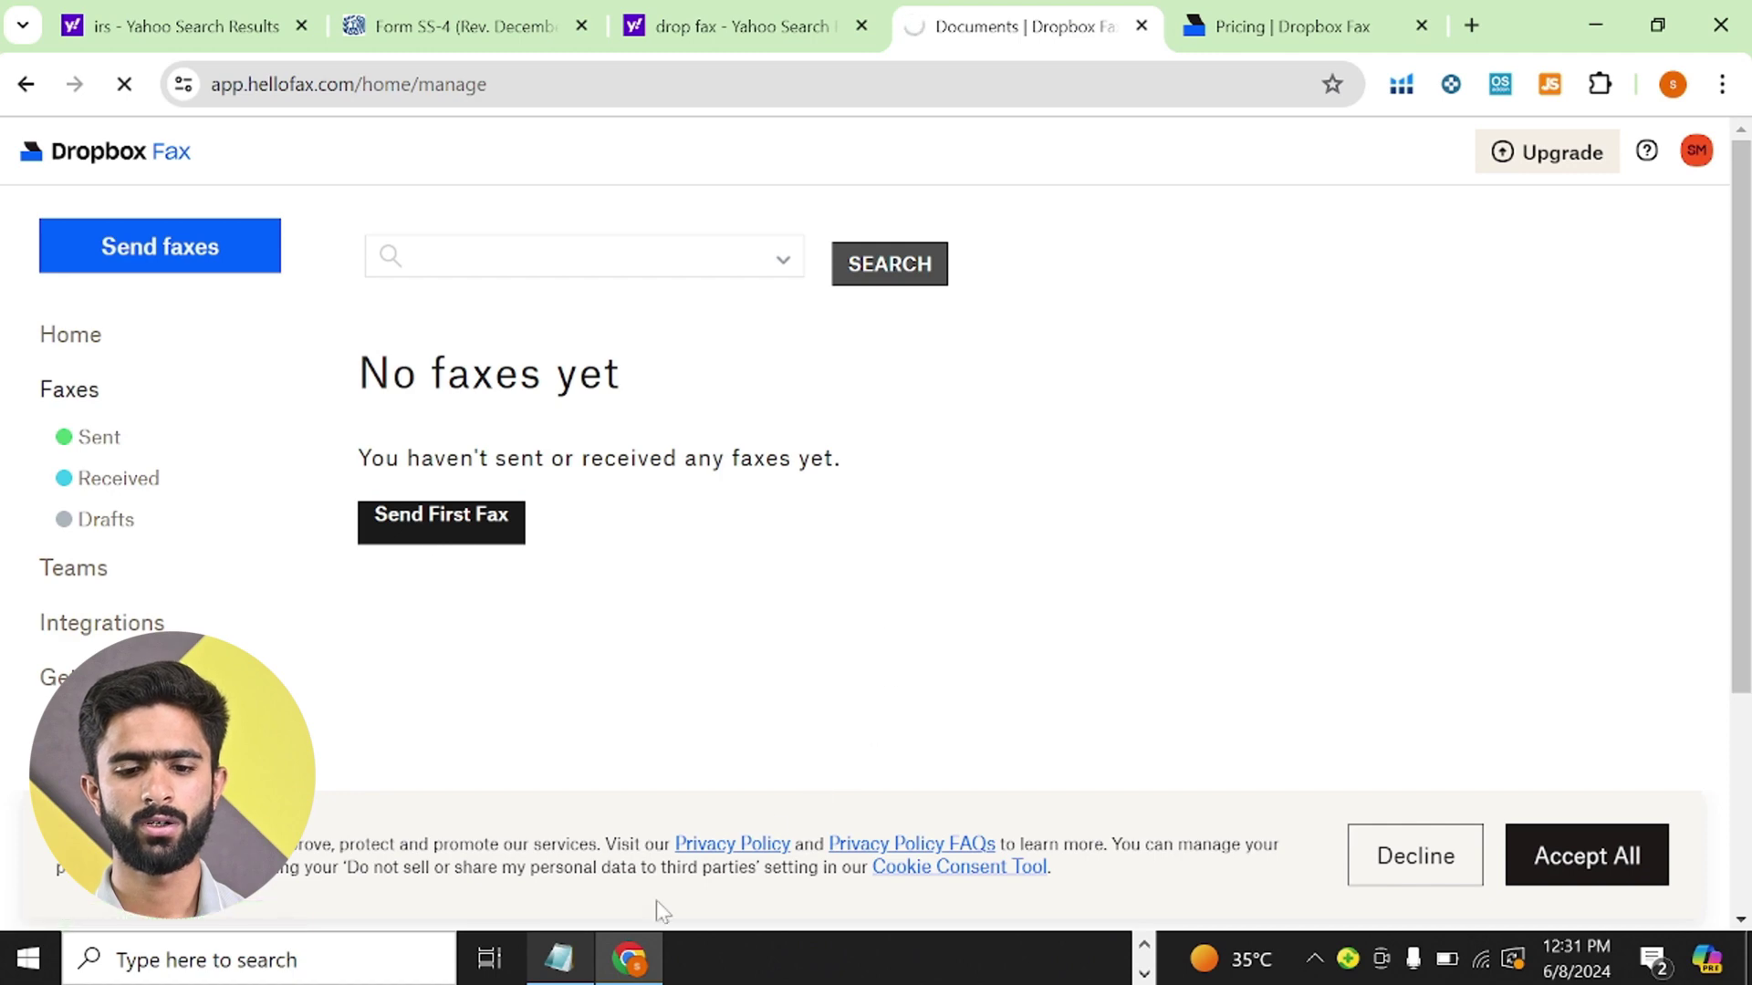
pyautogui.click(552, 974)
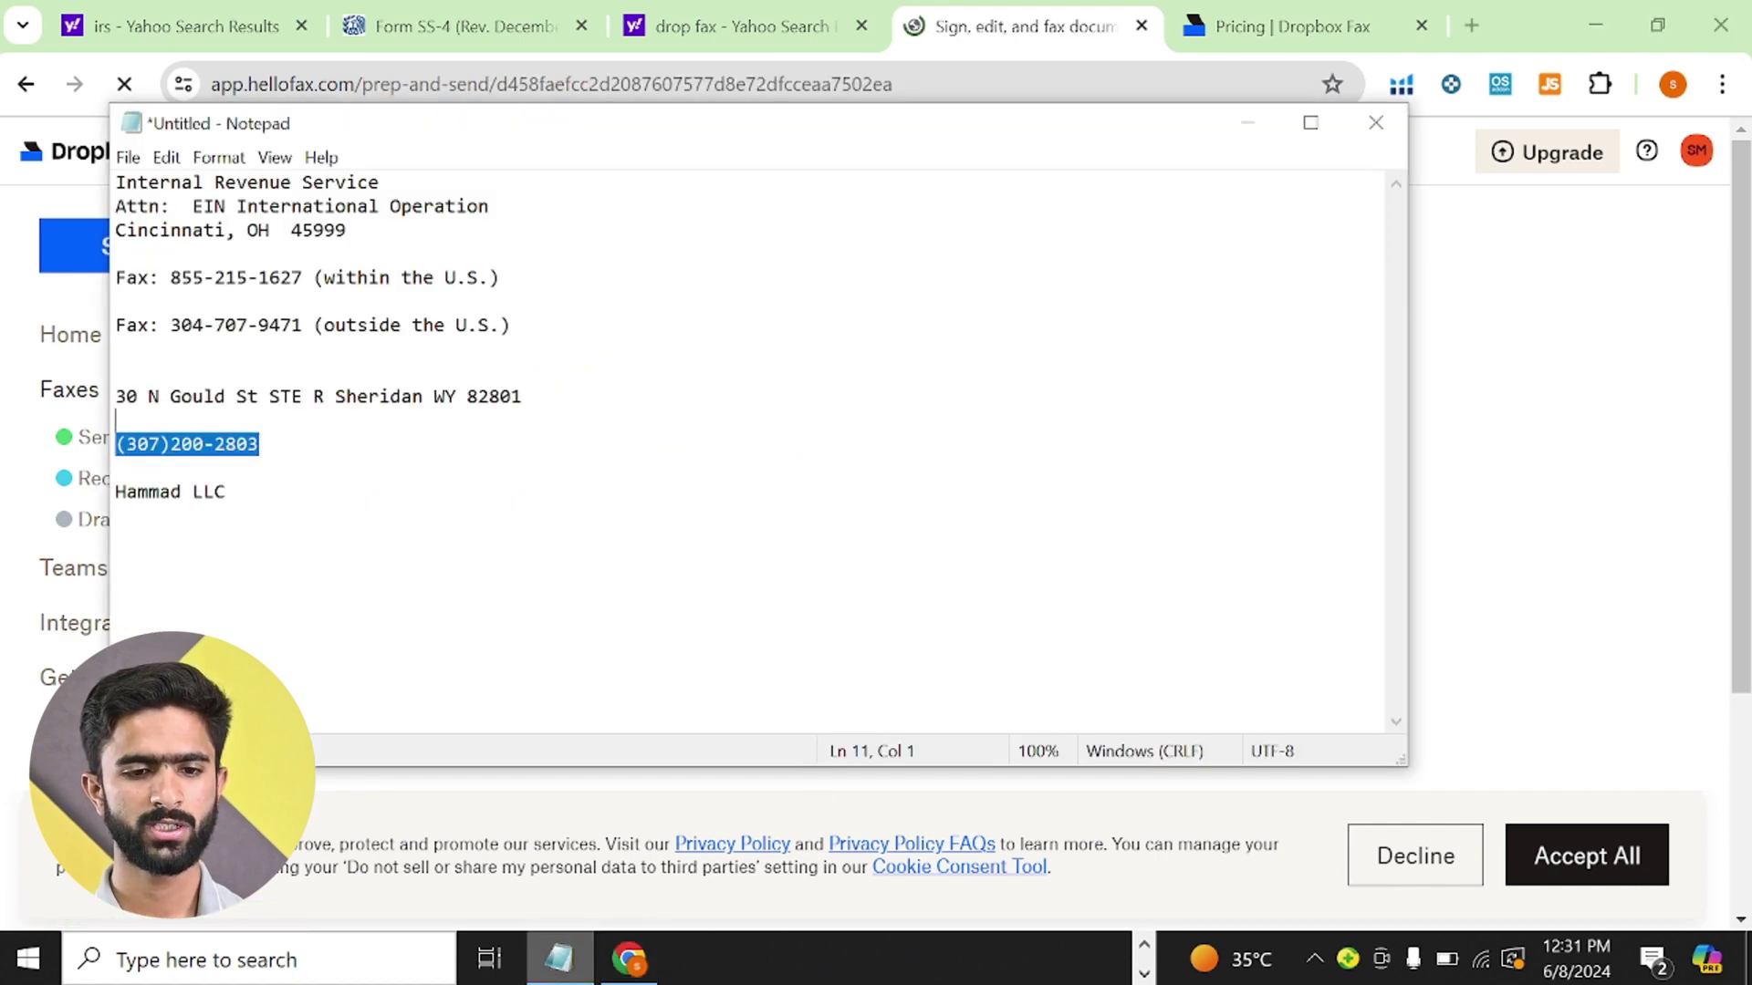
# - Review the IRS fax numbers in Notepad, then minimize it to reveal 'What needs to be faxed?'
pyautogui.hotkey('ctrl', 'End')
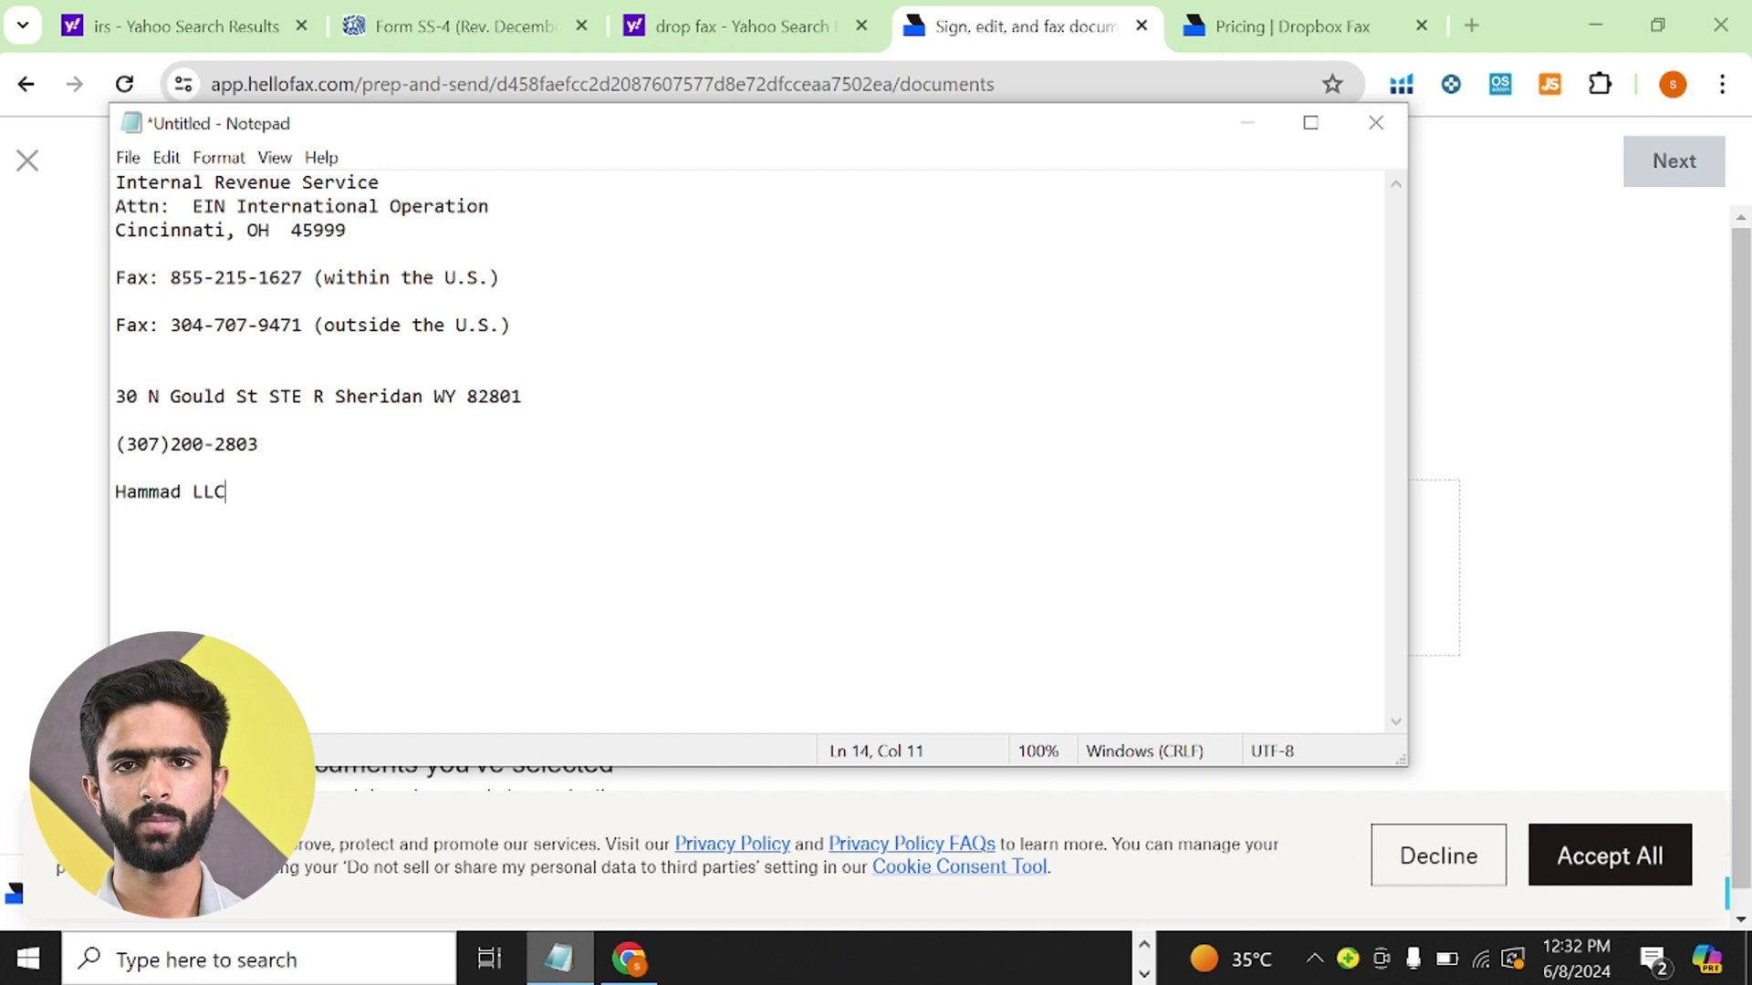
pyautogui.click(1250, 127)
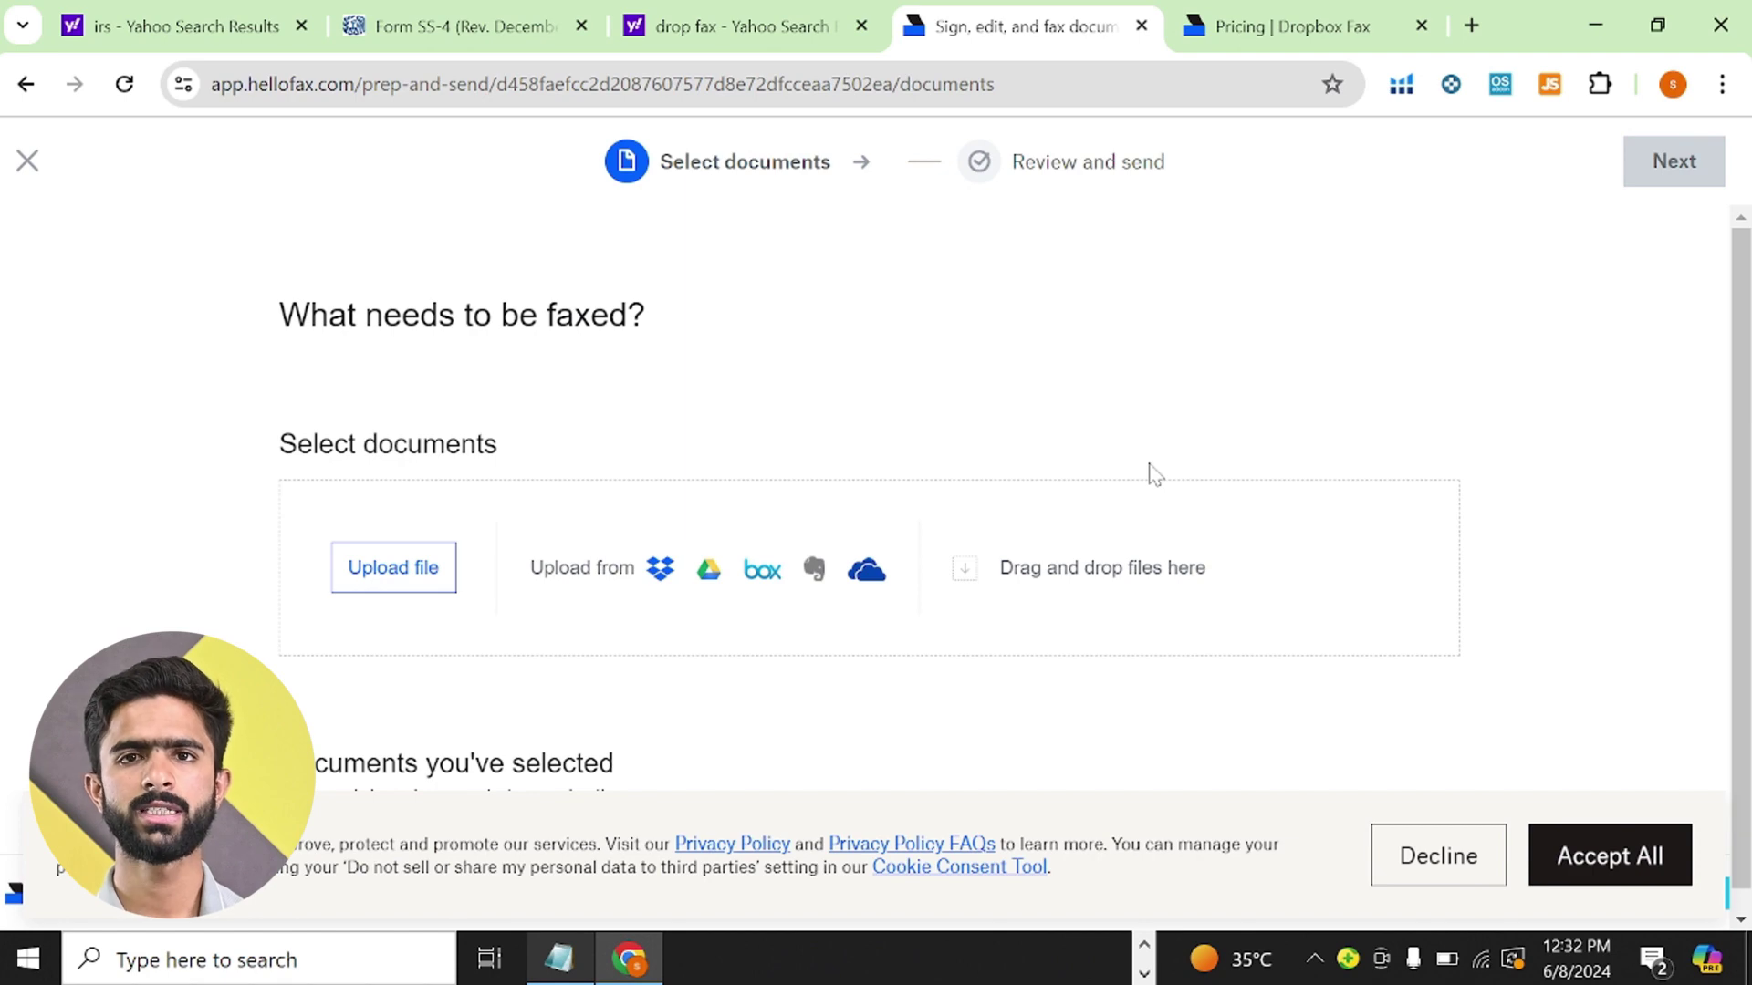
# - Leave the send-fax flow and return to the Dropbox Fax home page
pyautogui.click(1228, 32)
pyautogui.scroll(5, 1531, 294)
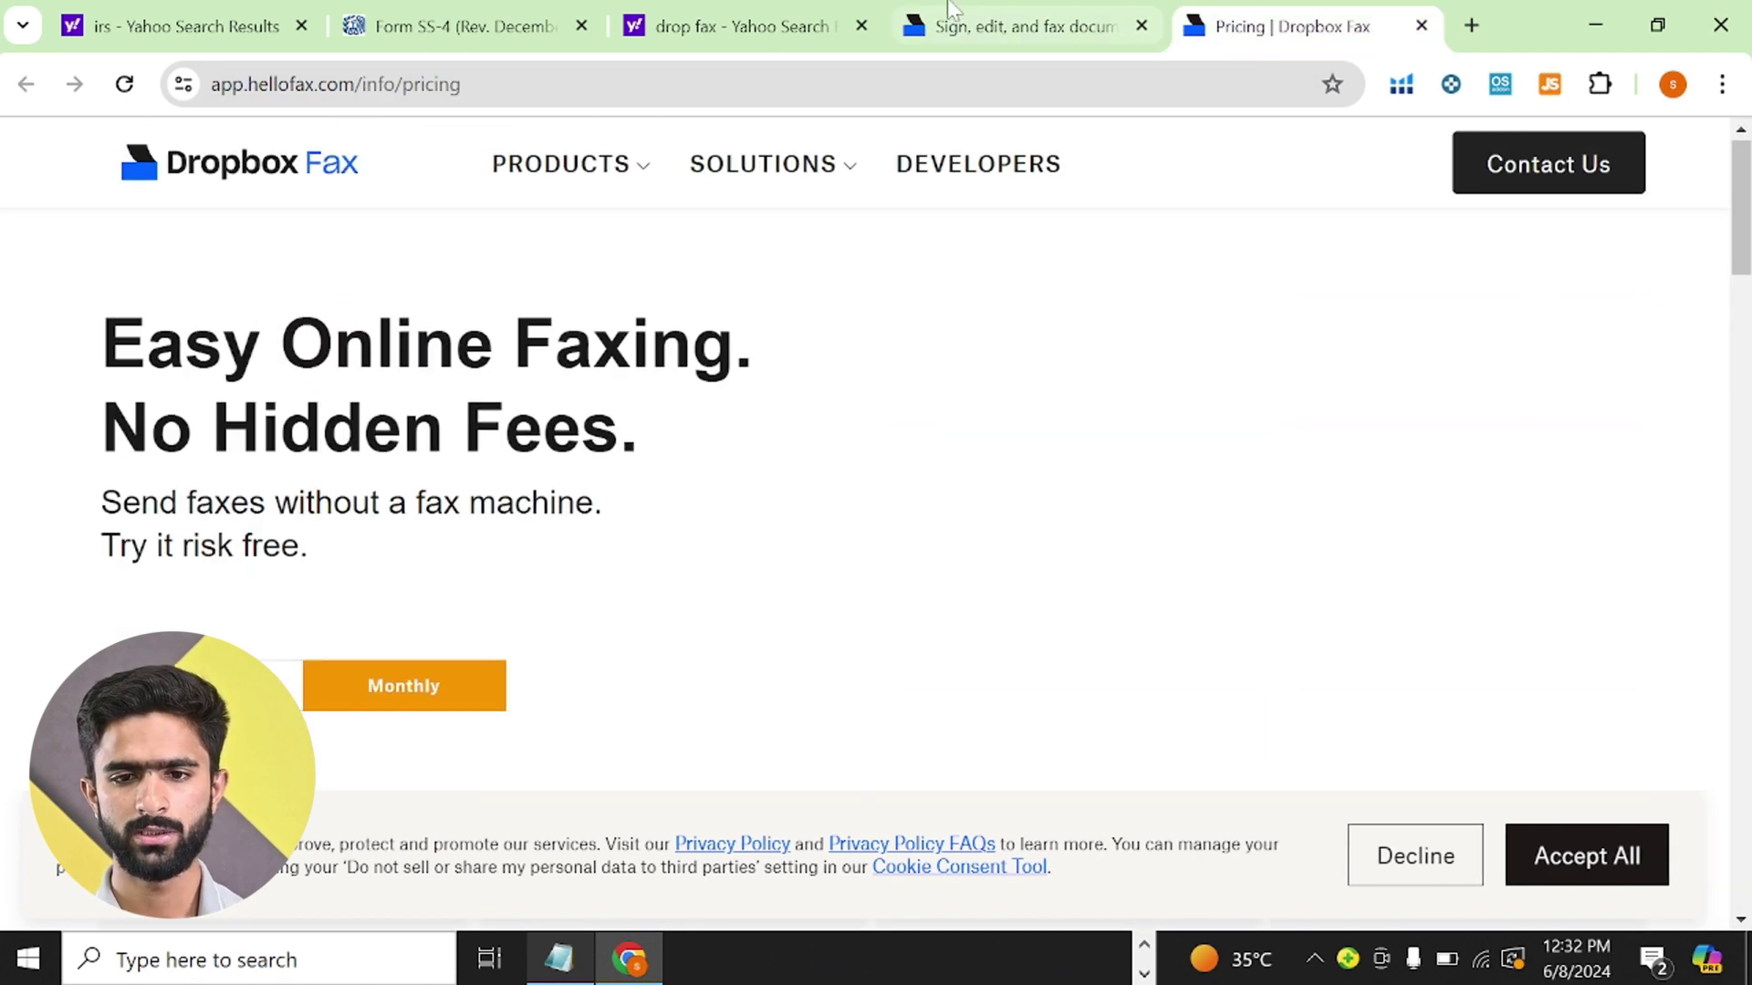
pyautogui.click(1022, 25)
pyautogui.click(25, 171)
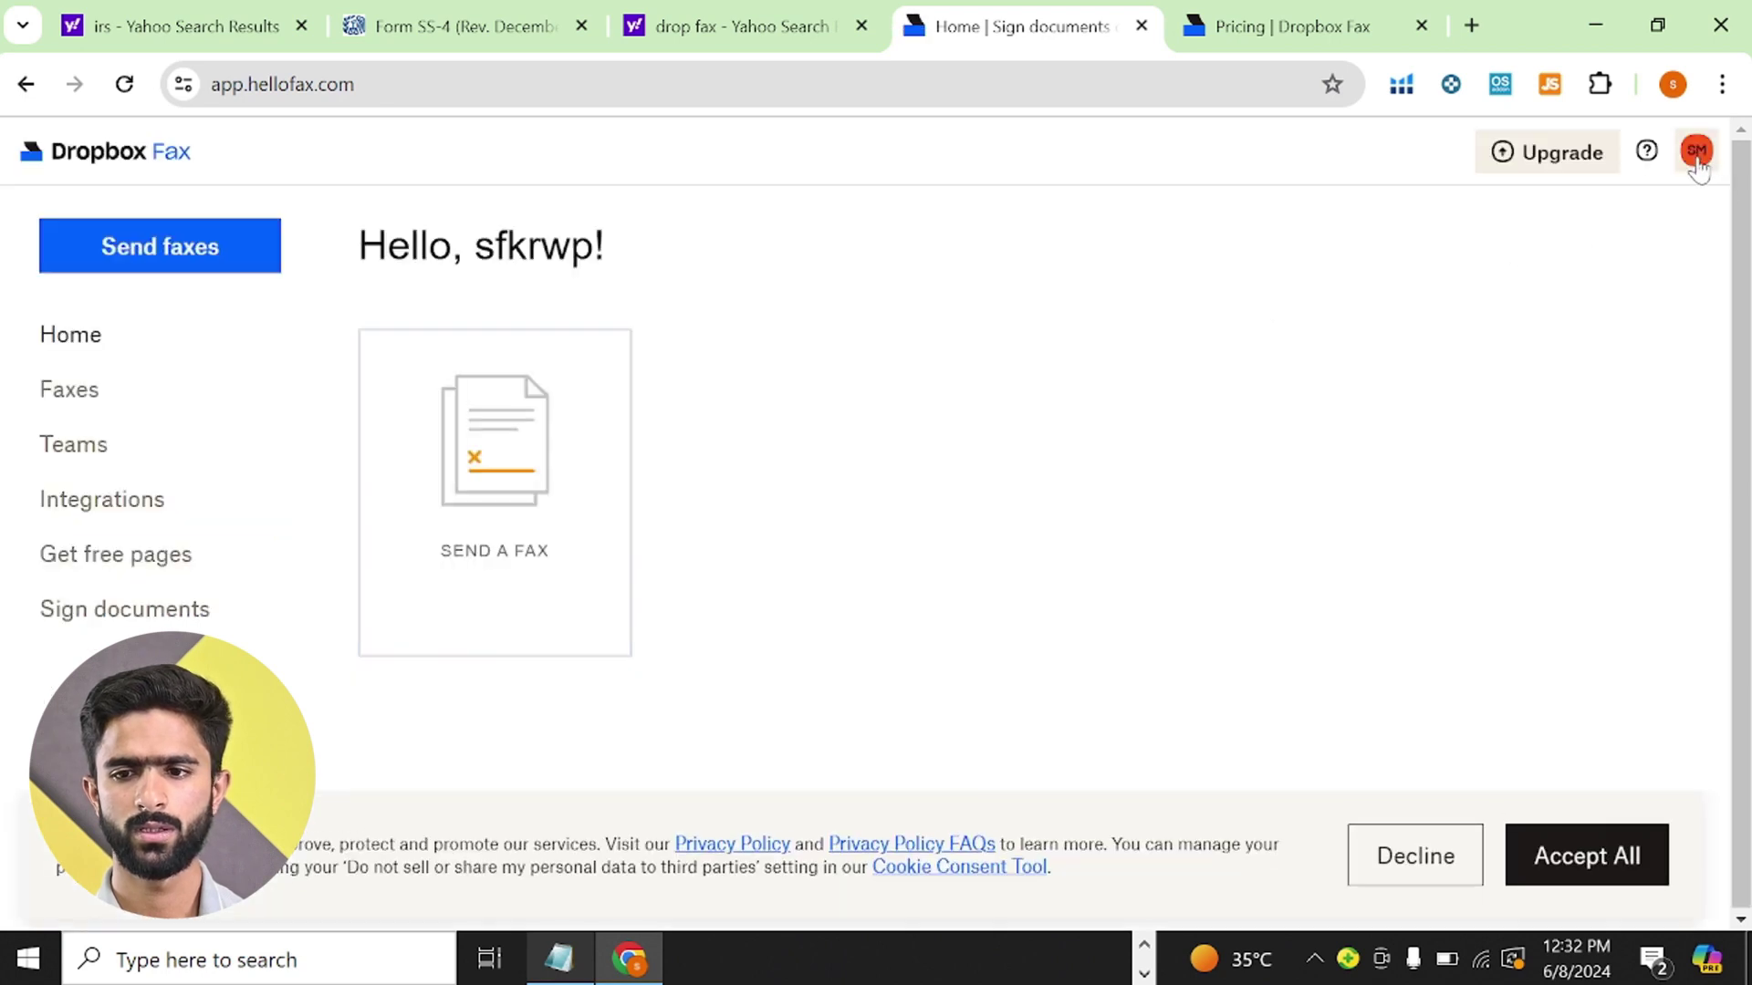
# - Open account Settings, Billing, showing the Free plan with 5 fax pages left this month
pyautogui.click(1697, 153)
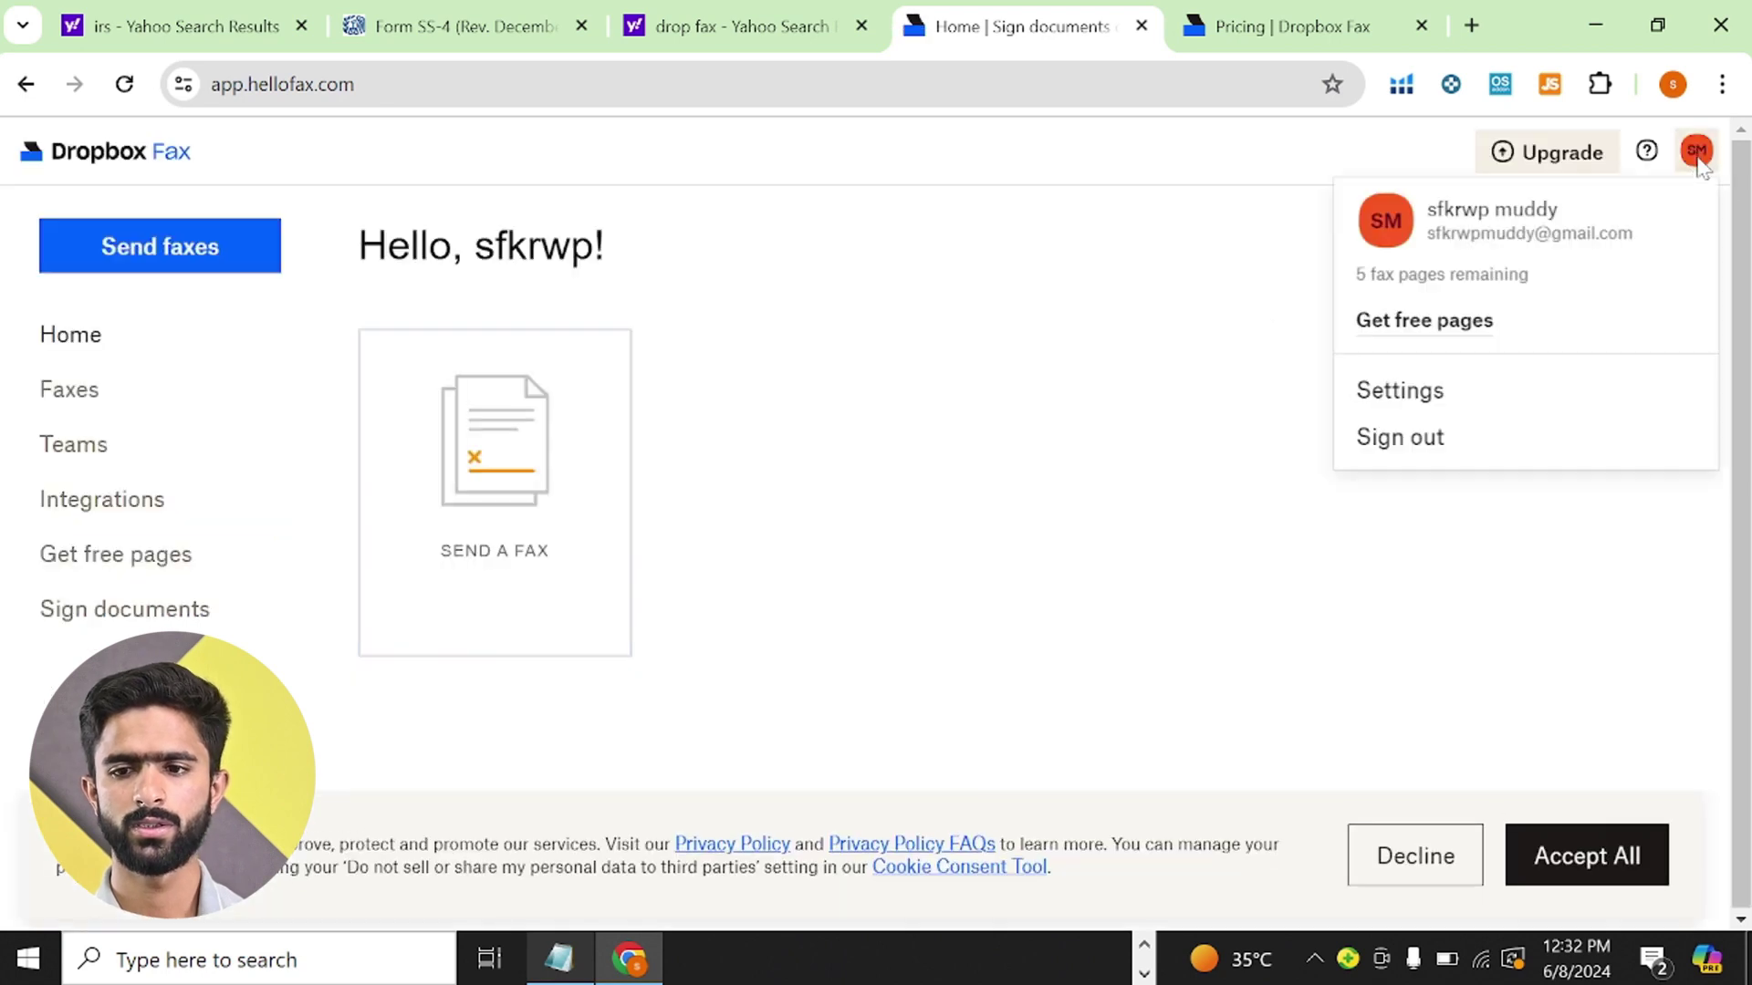
pyautogui.click(1371, 393)
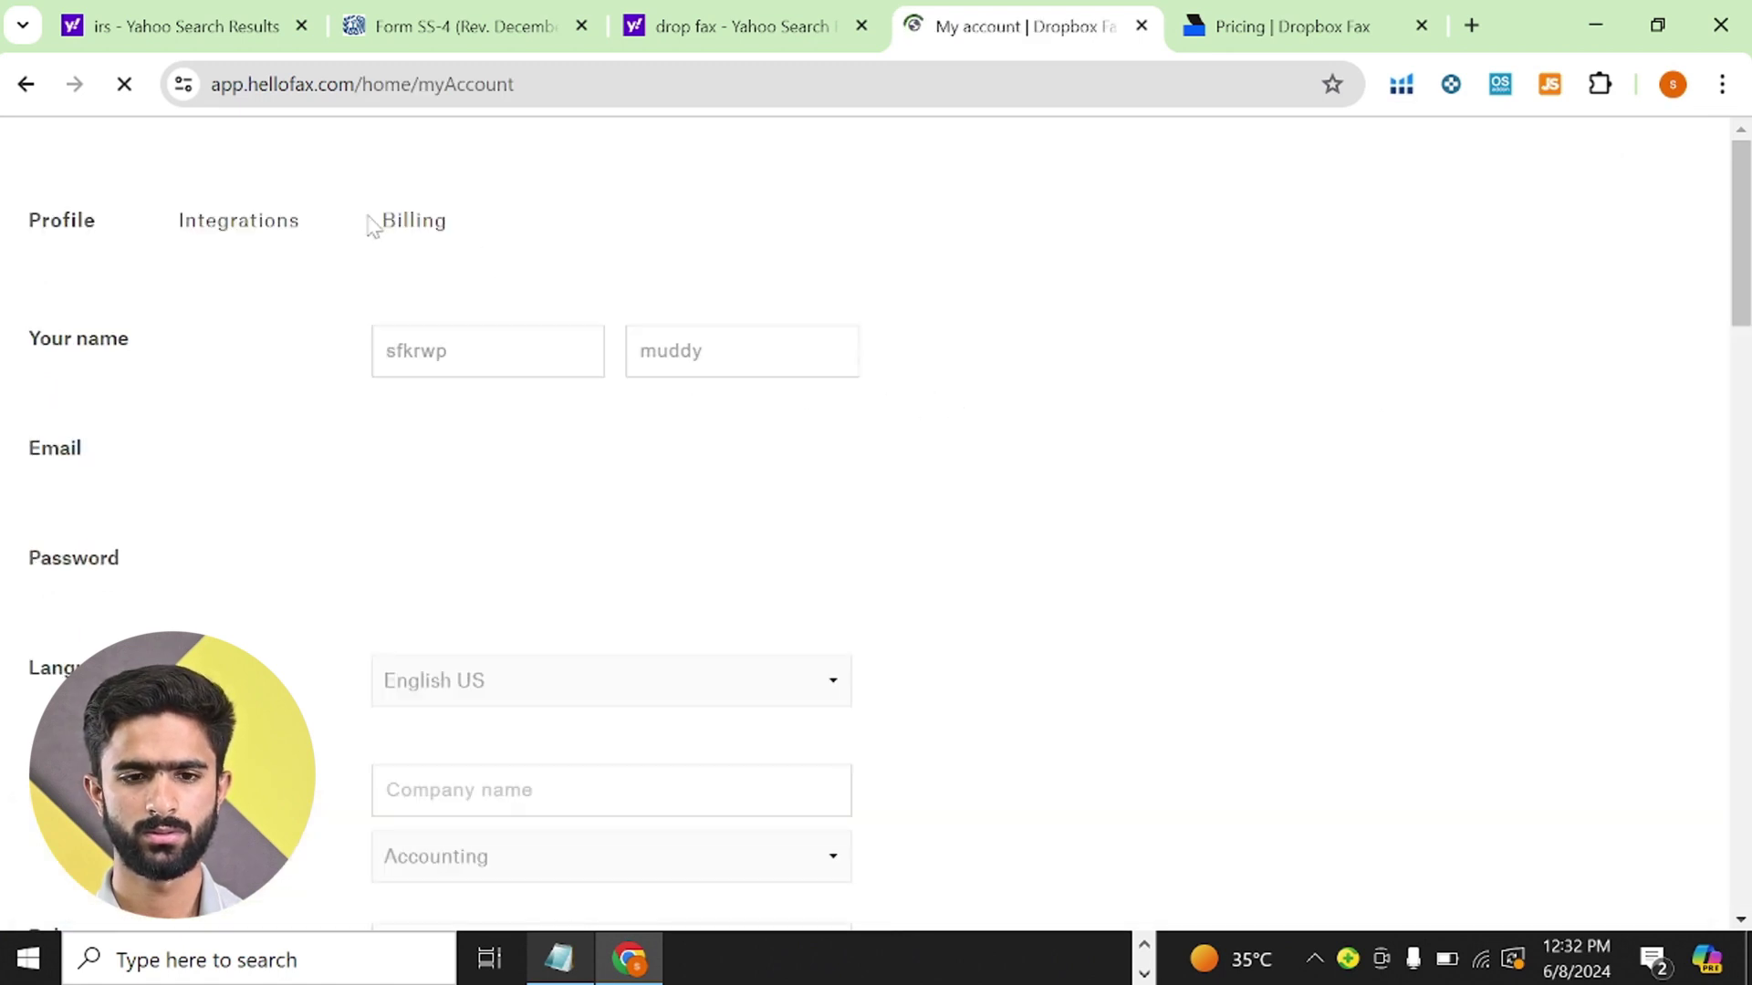
pyautogui.scroll(-1, 755, 344)
pyautogui.click(735, 270)
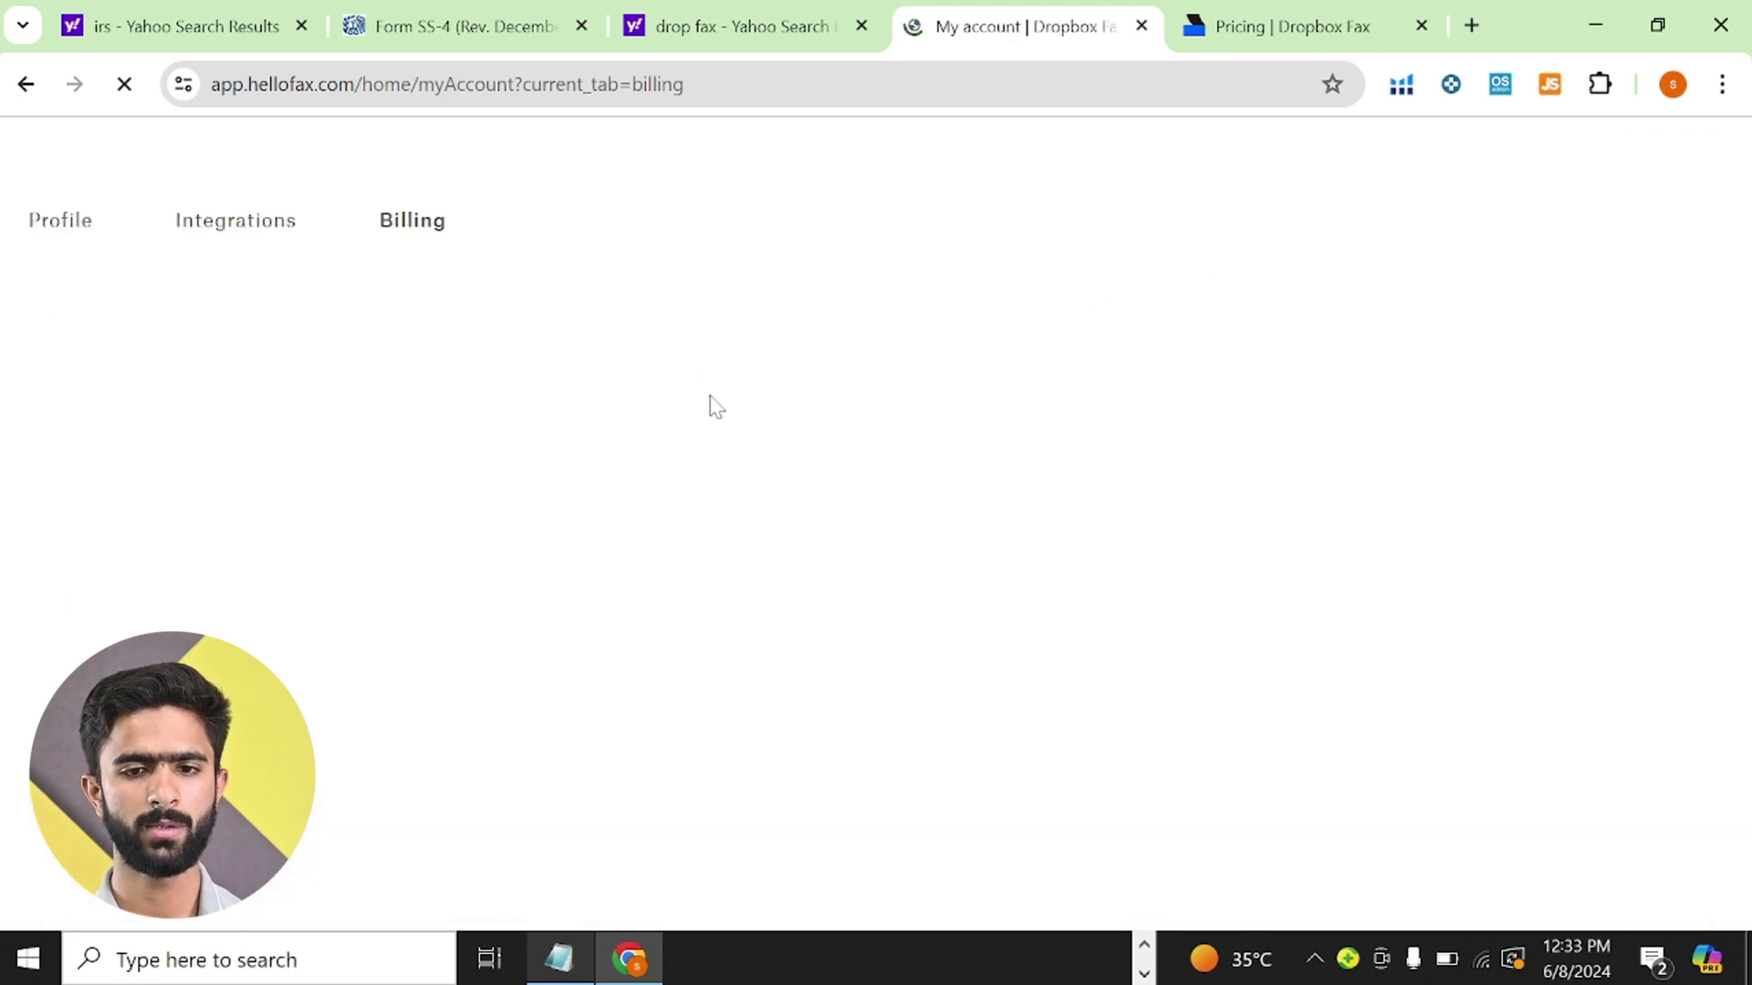
pyautogui.scroll(-5, 708, 403)
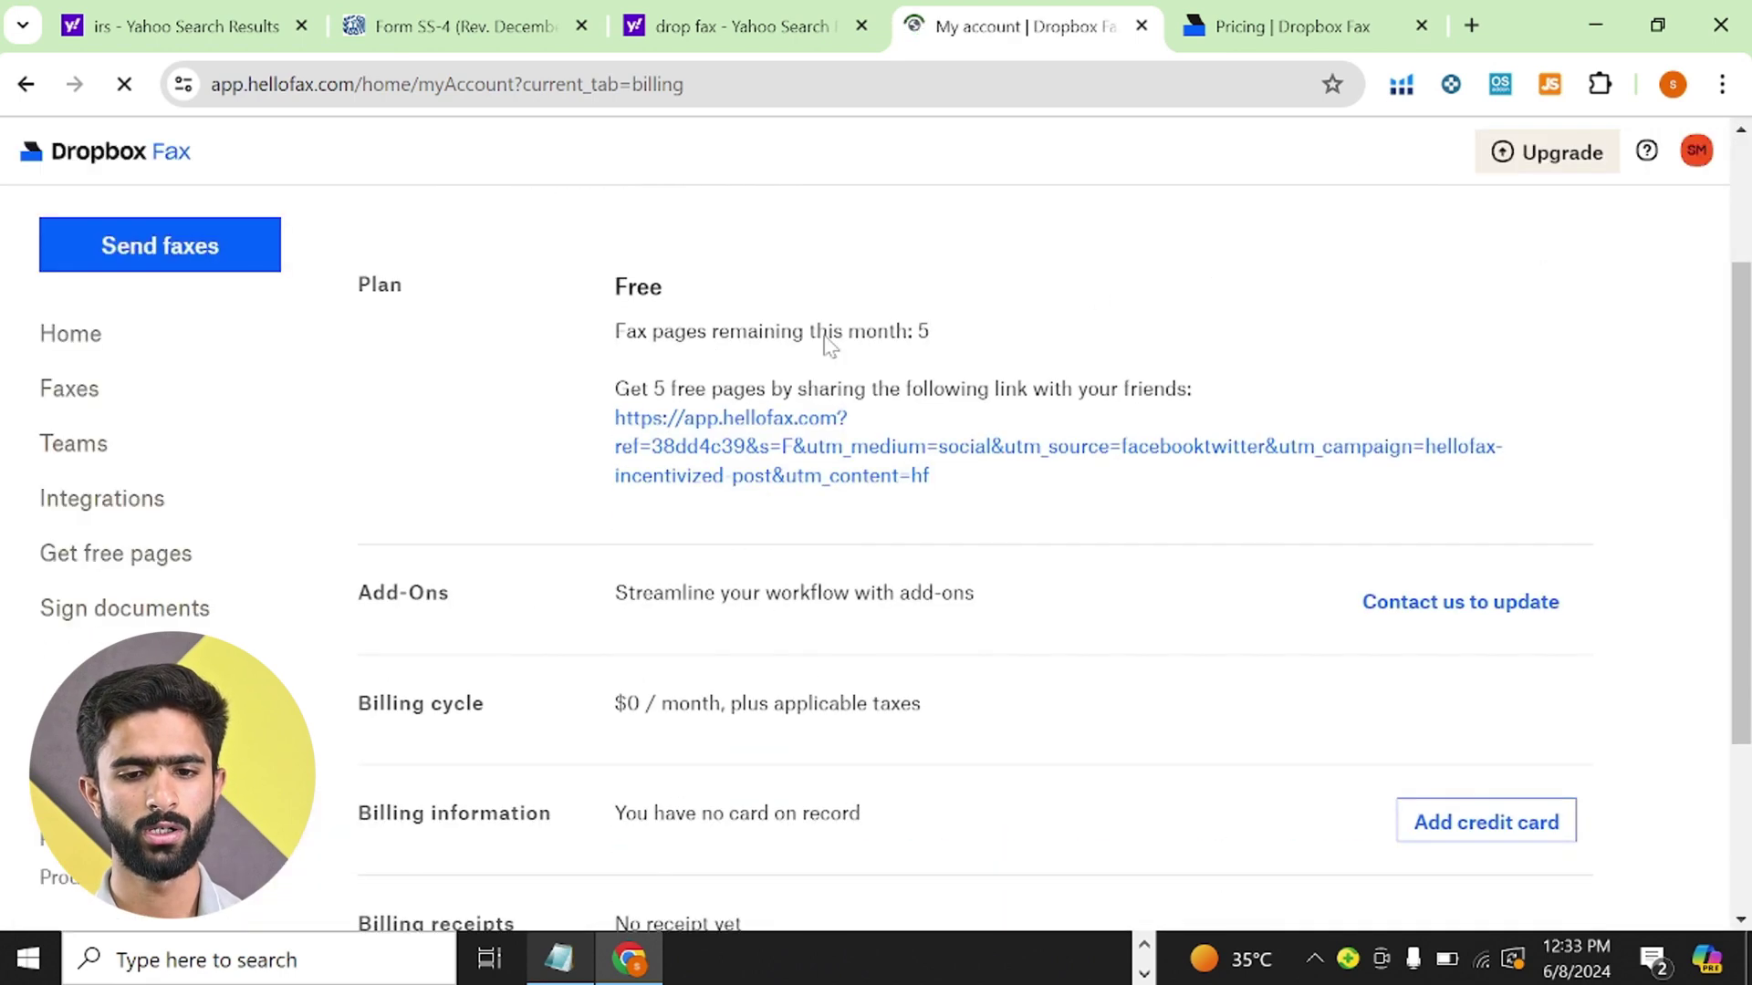